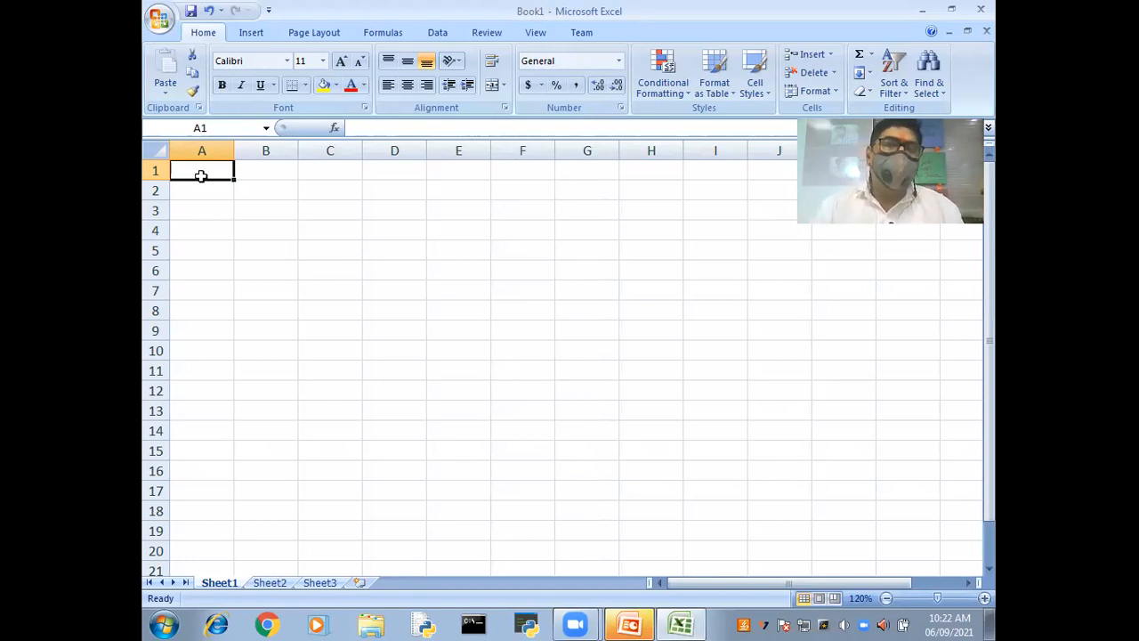
# - Merge and center cells A1:G4 and fill the merged cell with a light blue theme colour
pyautogui.moveTo(201, 169); pyautogui.dragTo(576, 223)
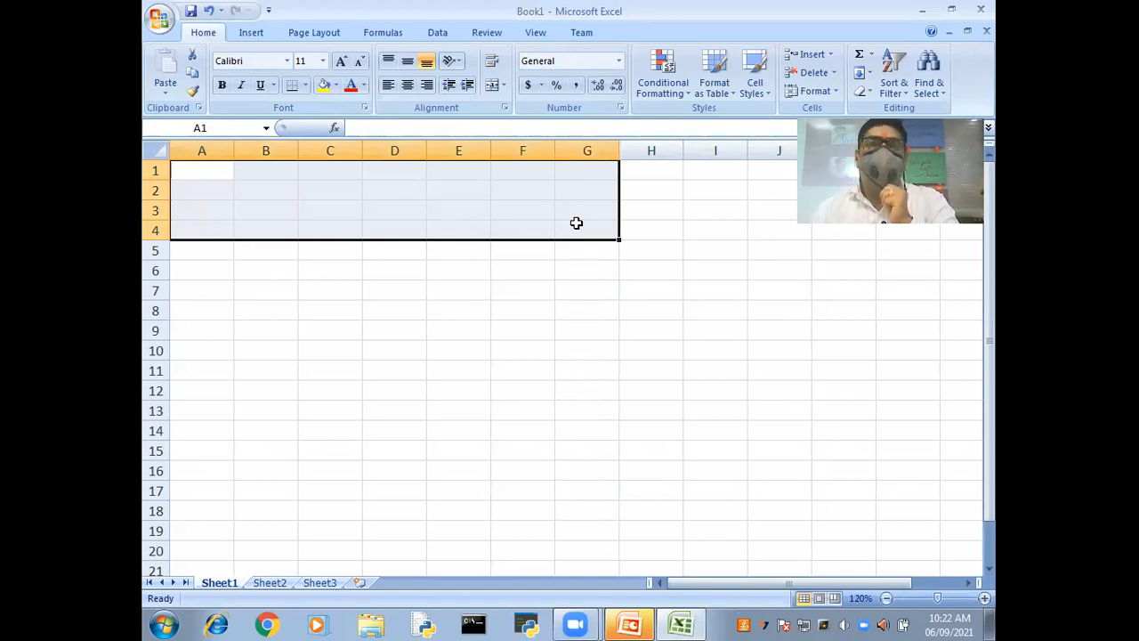
pyautogui.click(492, 87)
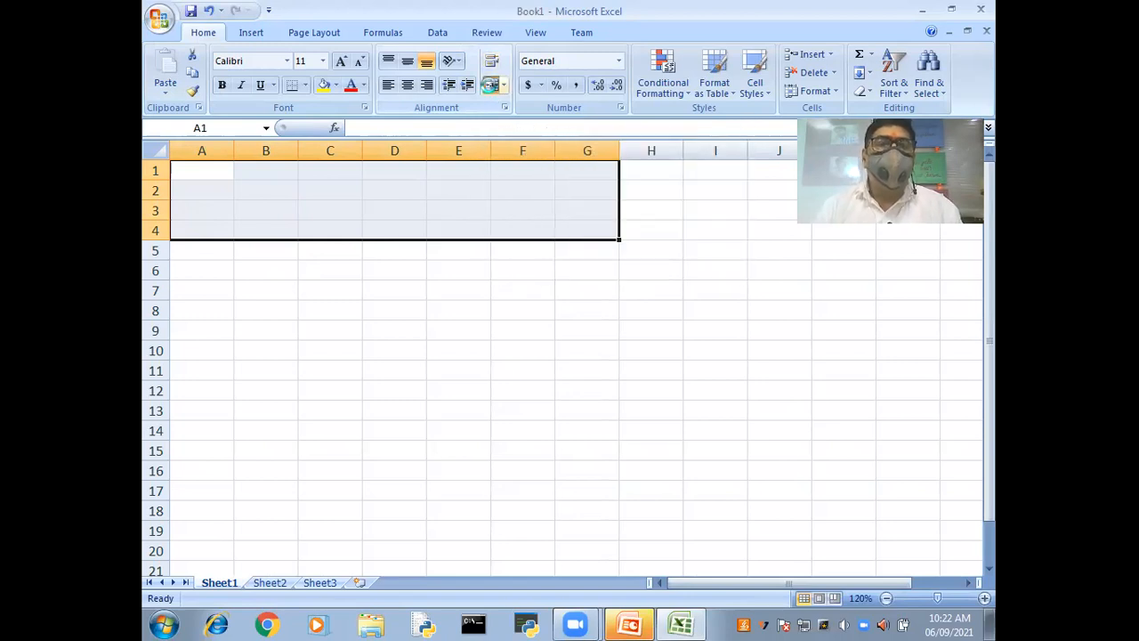
pyautogui.click(336, 84)
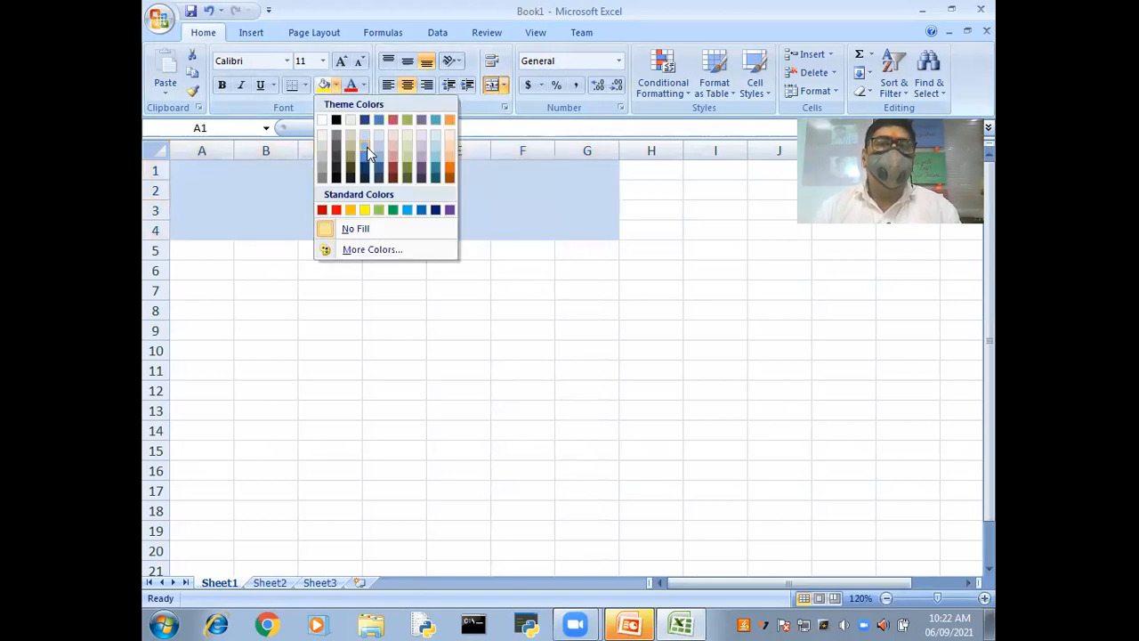
pyautogui.click(365, 136)
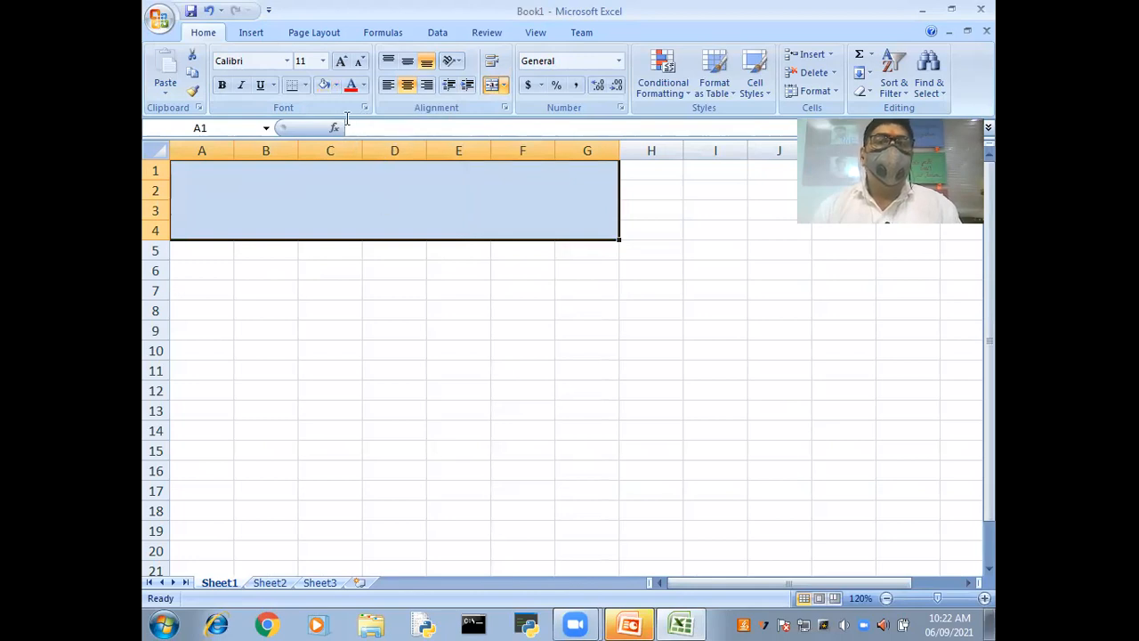
# - Enter the title "Product List" in the merged cell A1:G4 and middle-align it vertically
pyautogui.doubleClick(361, 210)
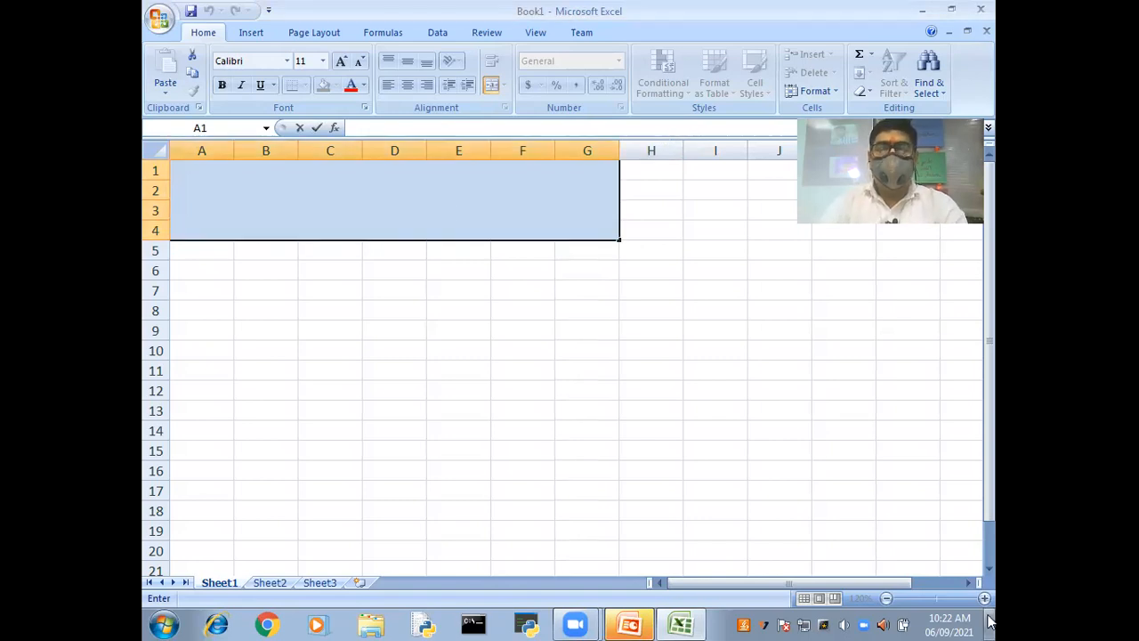
pyautogui.write('P')
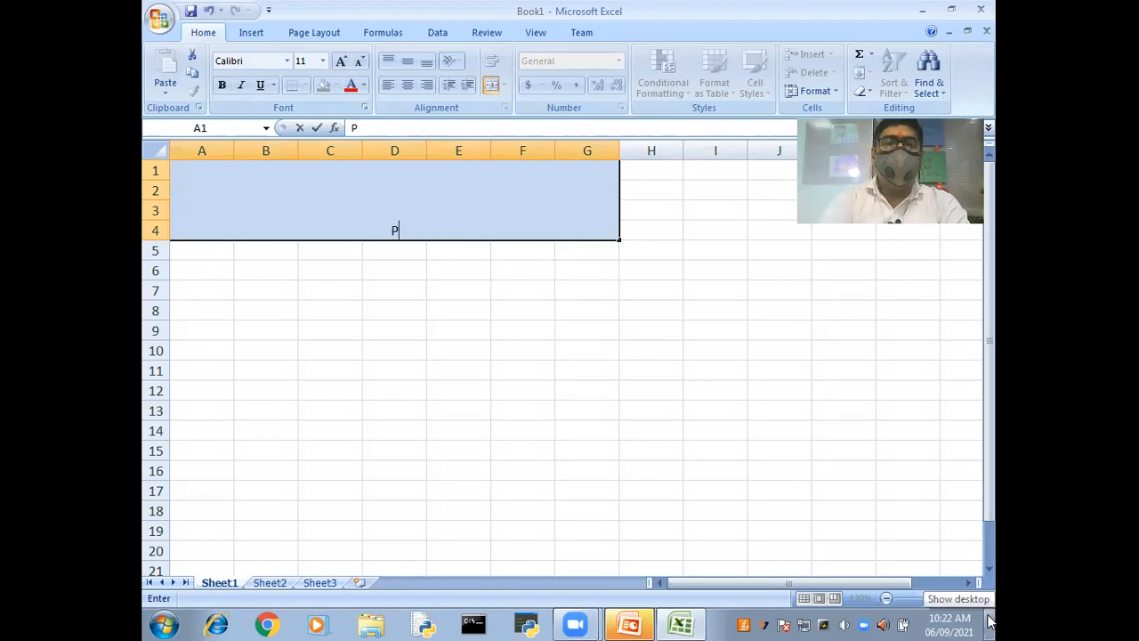
pyautogui.write('roduc')
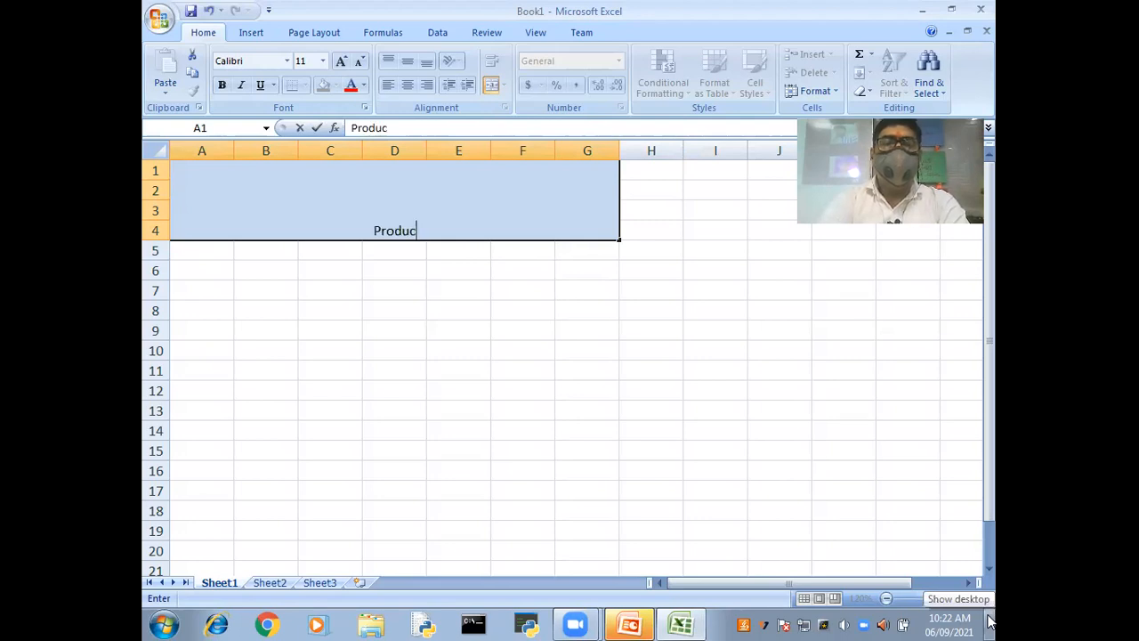
pyautogui.click(991, 620)
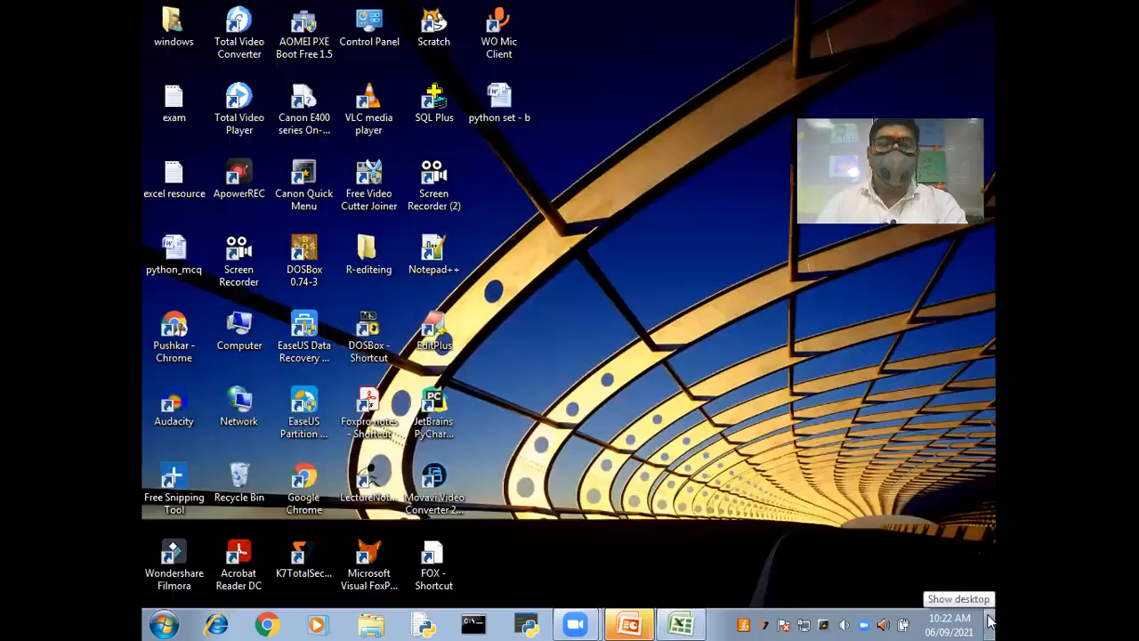
pyautogui.click(678, 624)
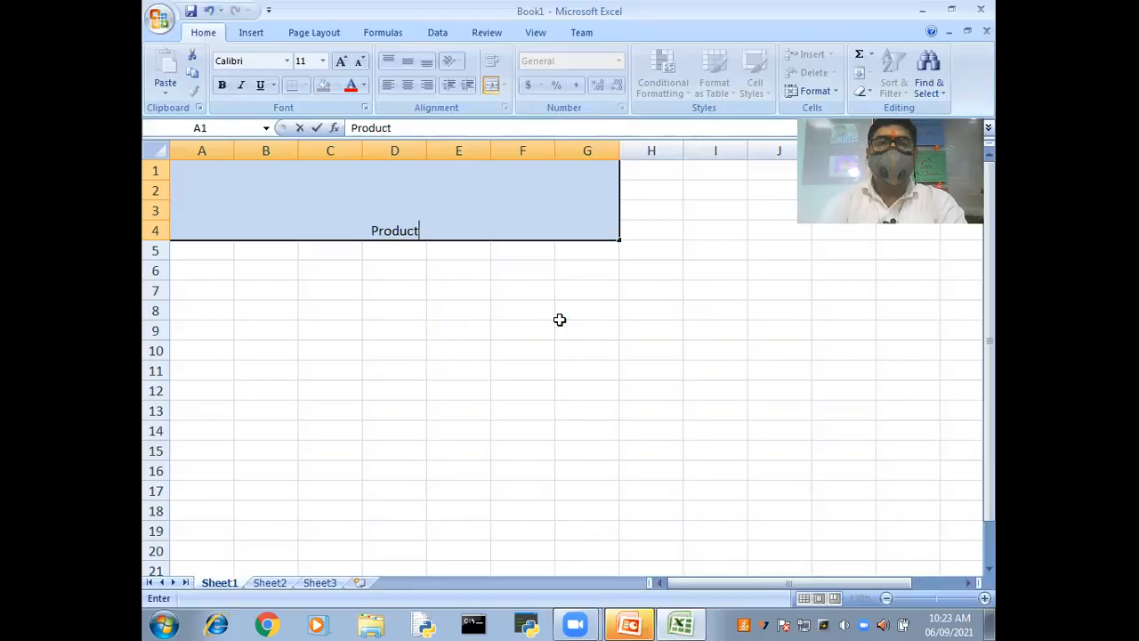
pyautogui.write('I')
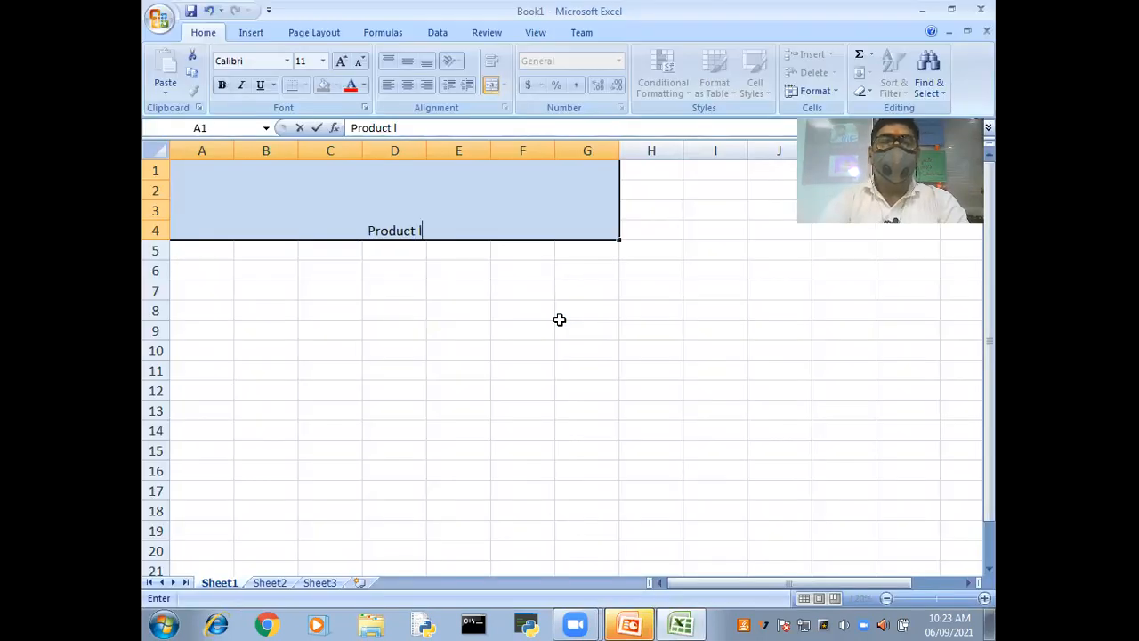
pyautogui.write('ist')
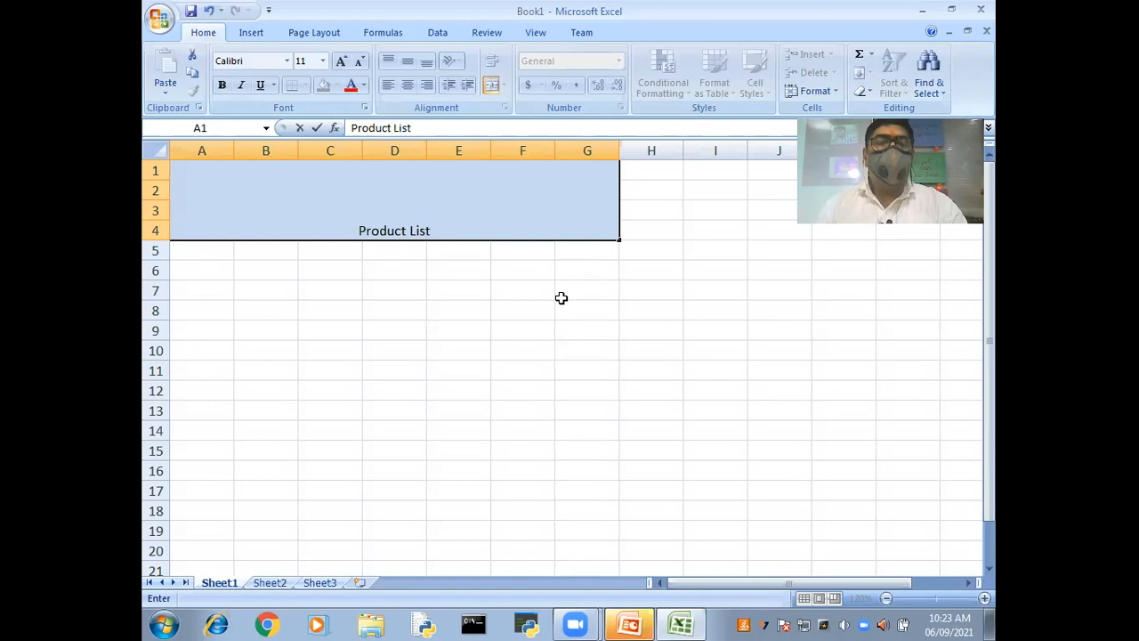
pyautogui.click(452, 369)
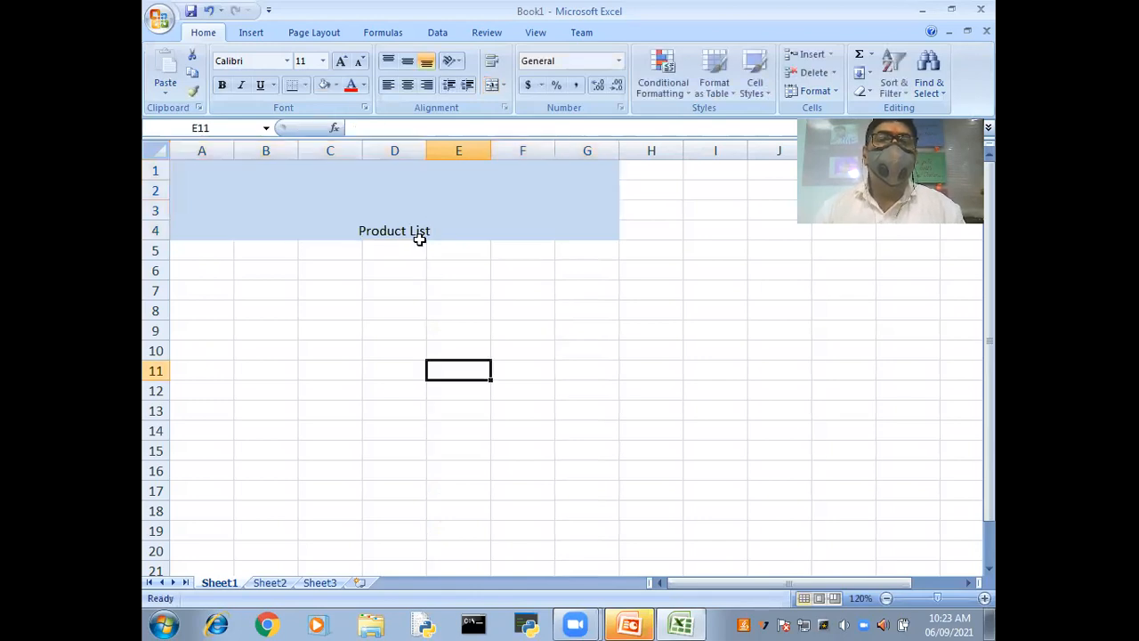
pyautogui.hotkey('ctrl', 'Home')
pyautogui.click(407, 63)
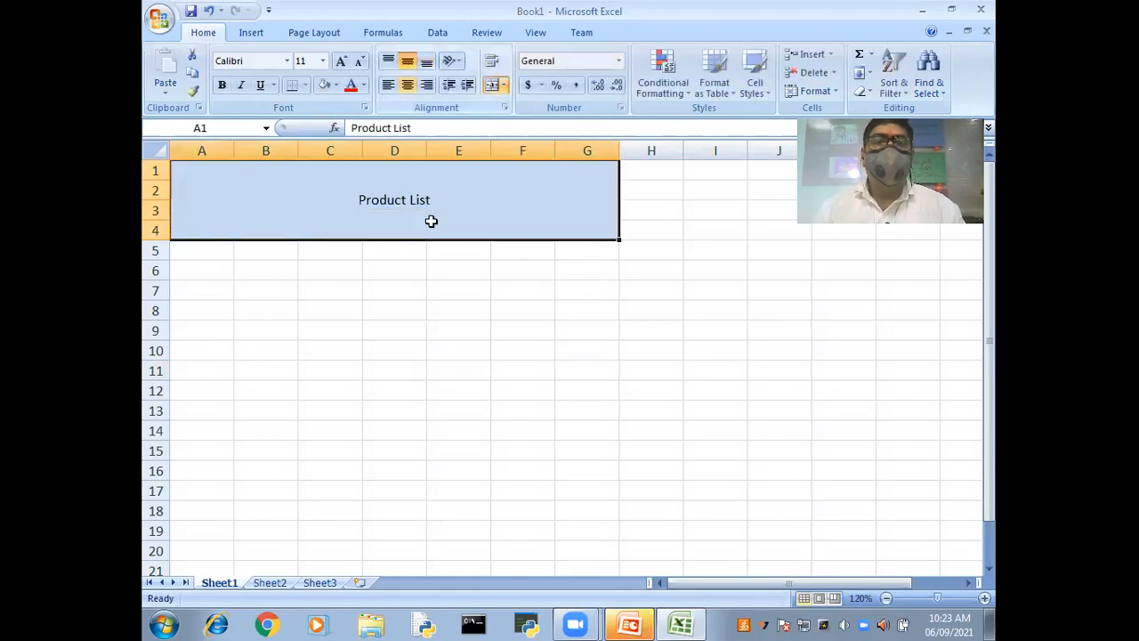
# - Format the "Product List" title text as bold, size 18, with the standard green font colour
pyautogui.doubleClick(423, 202)
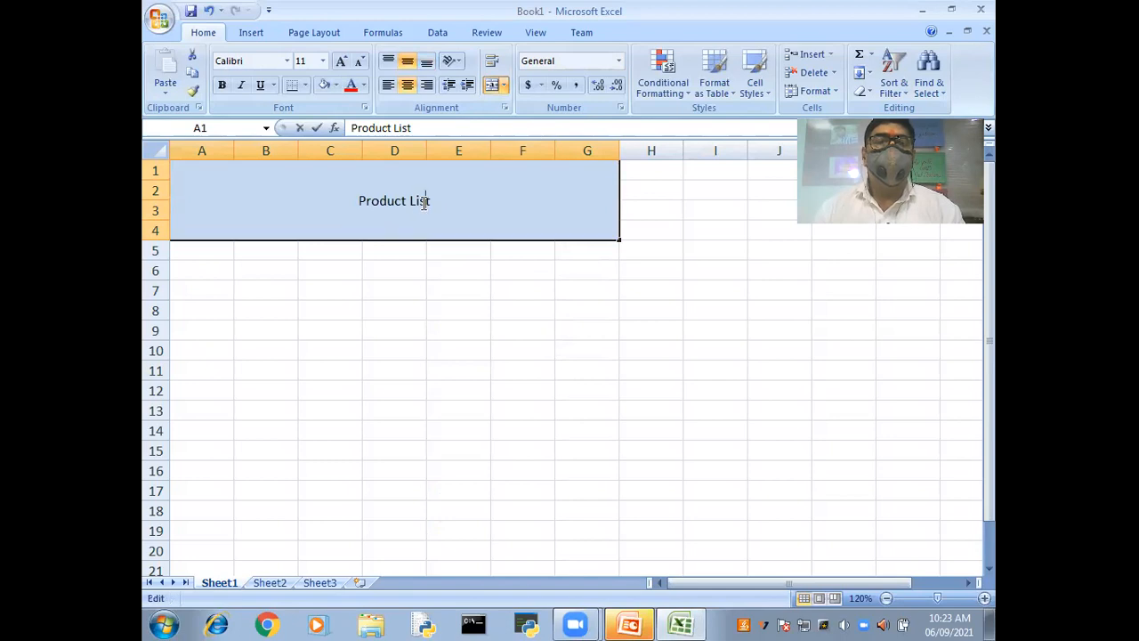
pyautogui.hotkey('shift', 'Home')
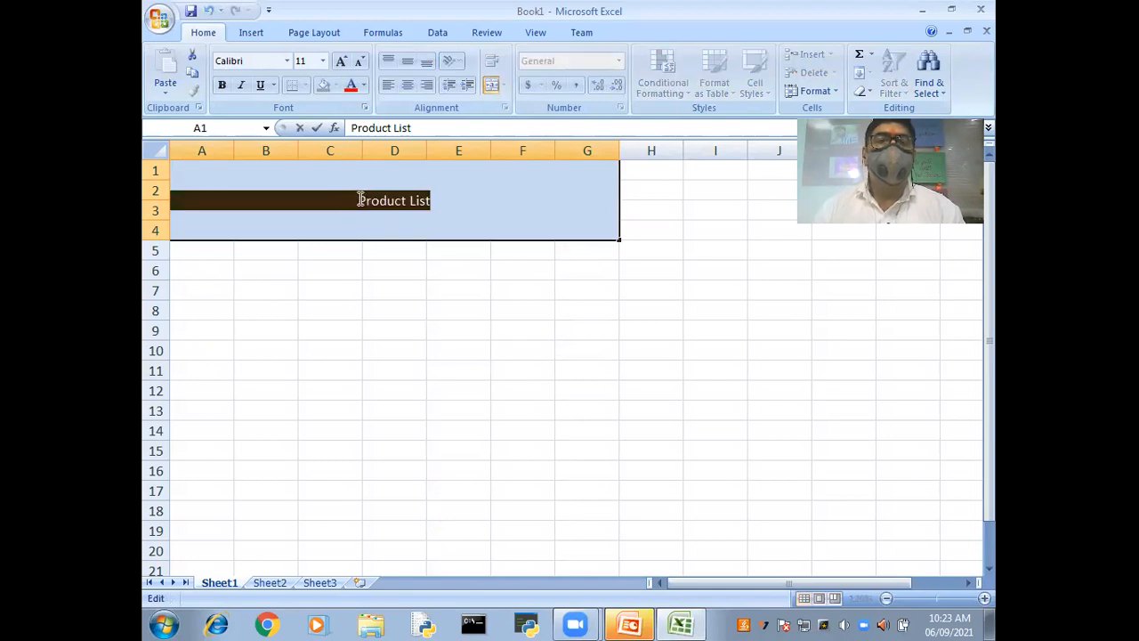
pyautogui.click(223, 86)
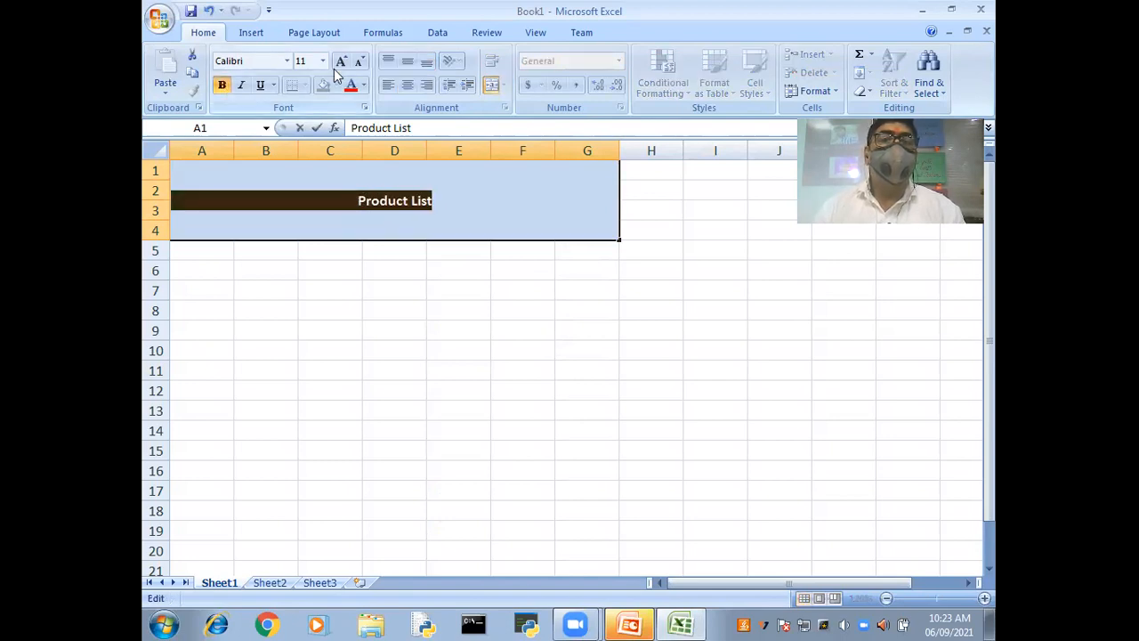
pyautogui.click(322, 60)
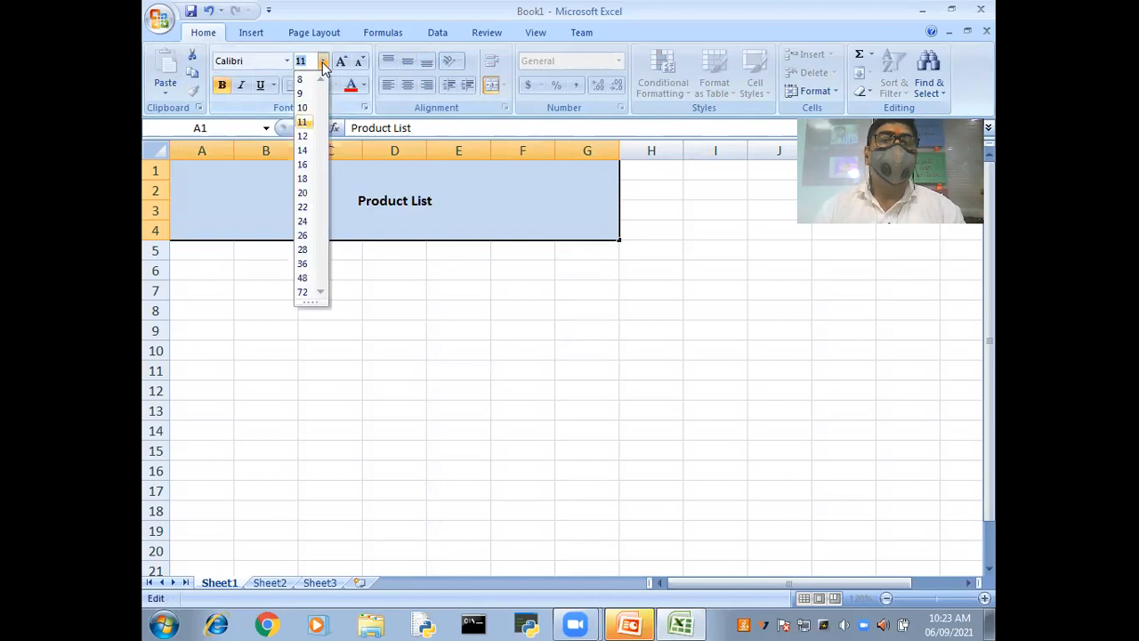
pyautogui.click(305, 177)
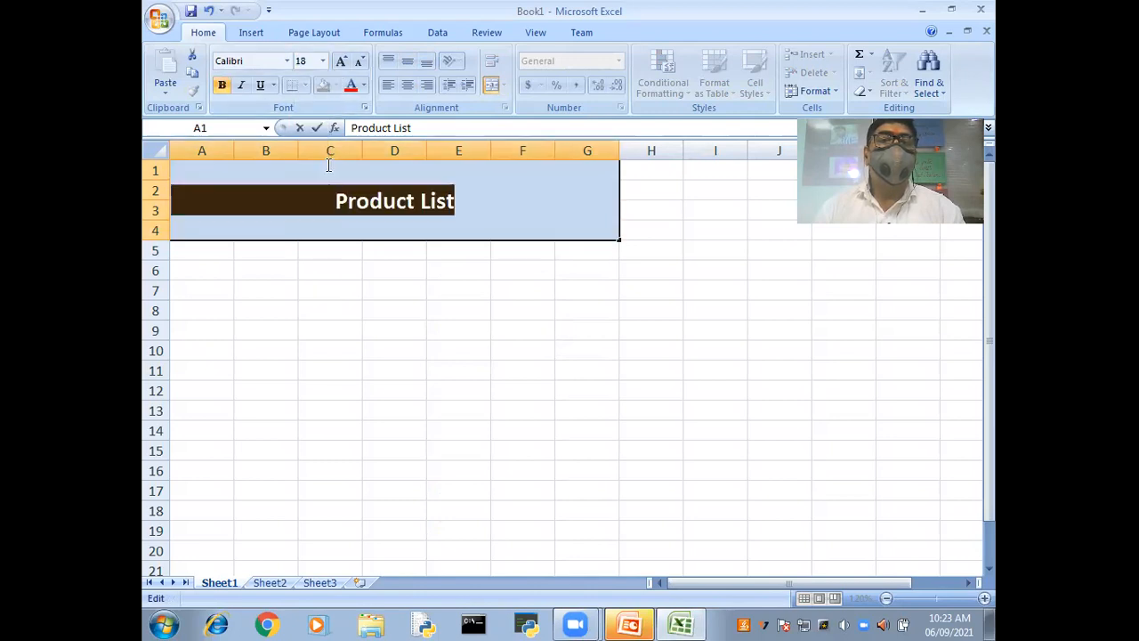
pyautogui.click(365, 86)
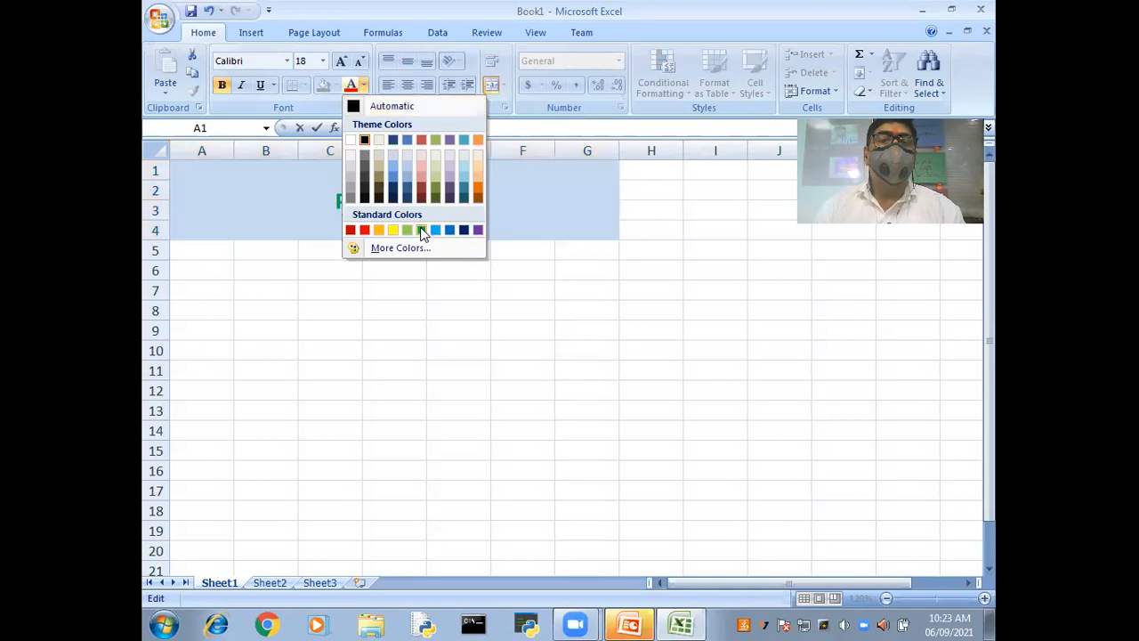
pyautogui.click(439, 291)
# - Enter the column heading "product no" in cell A5, directly below the title
pyautogui.click(207, 253)
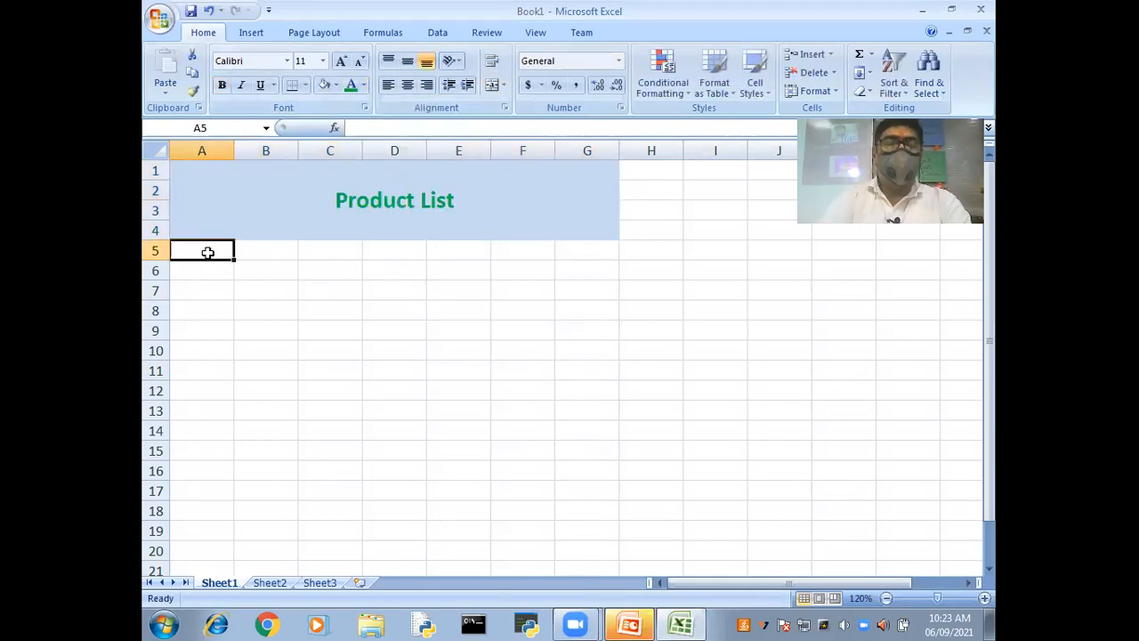
pyautogui.write('p')
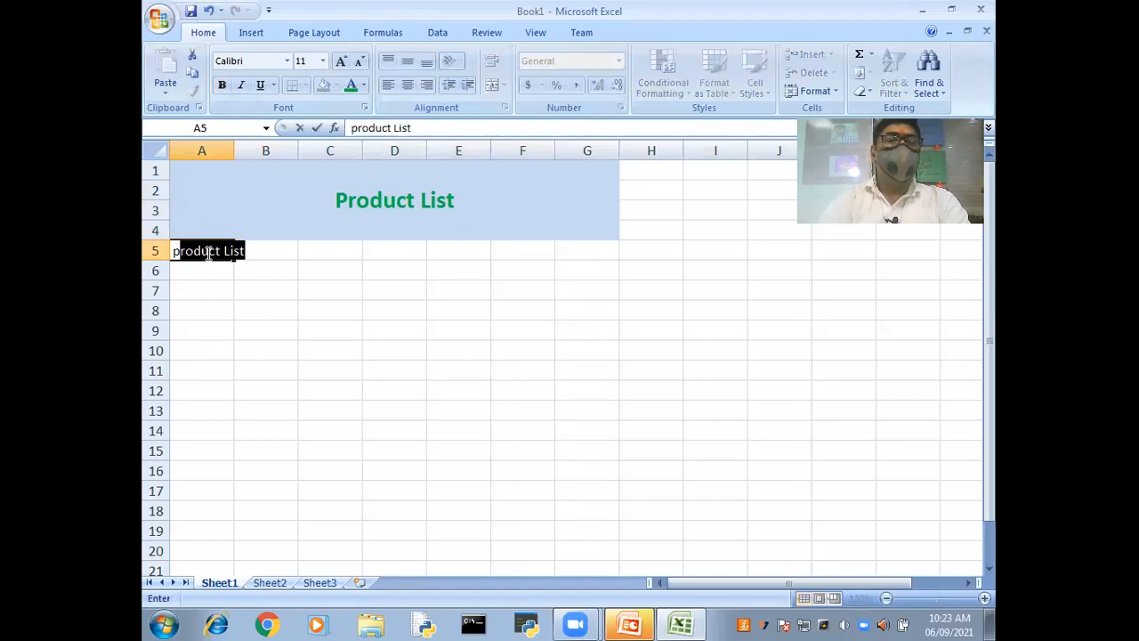
pyautogui.write('or')
pyautogui.press('BackSpace')
pyautogui.press('BackSpace')
pyautogui.write('ro')
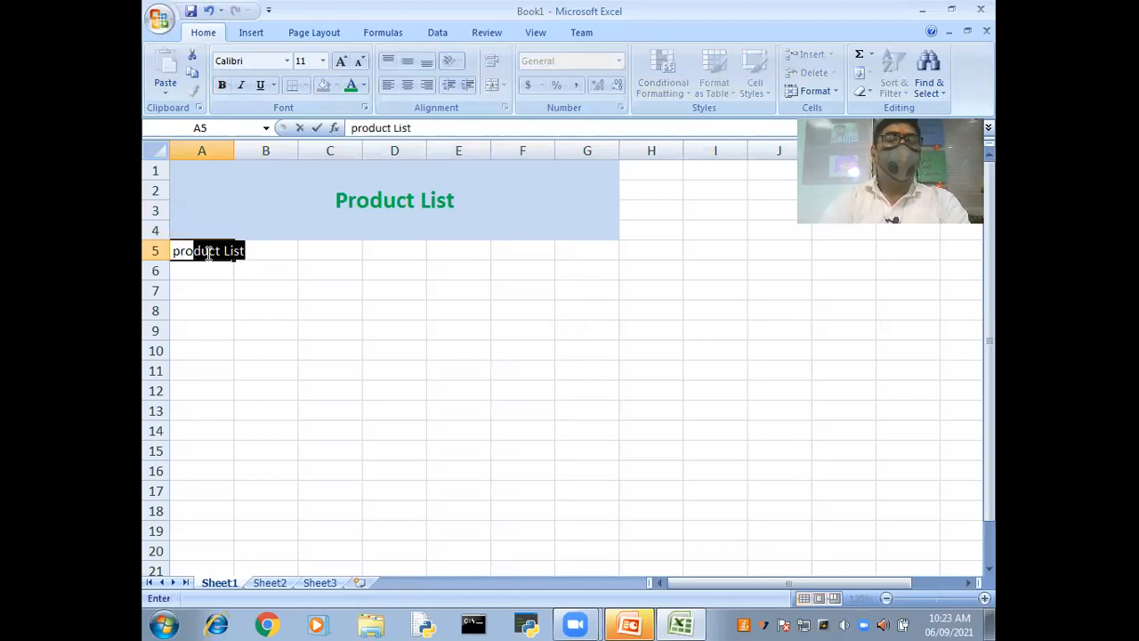
pyautogui.write('duct no')
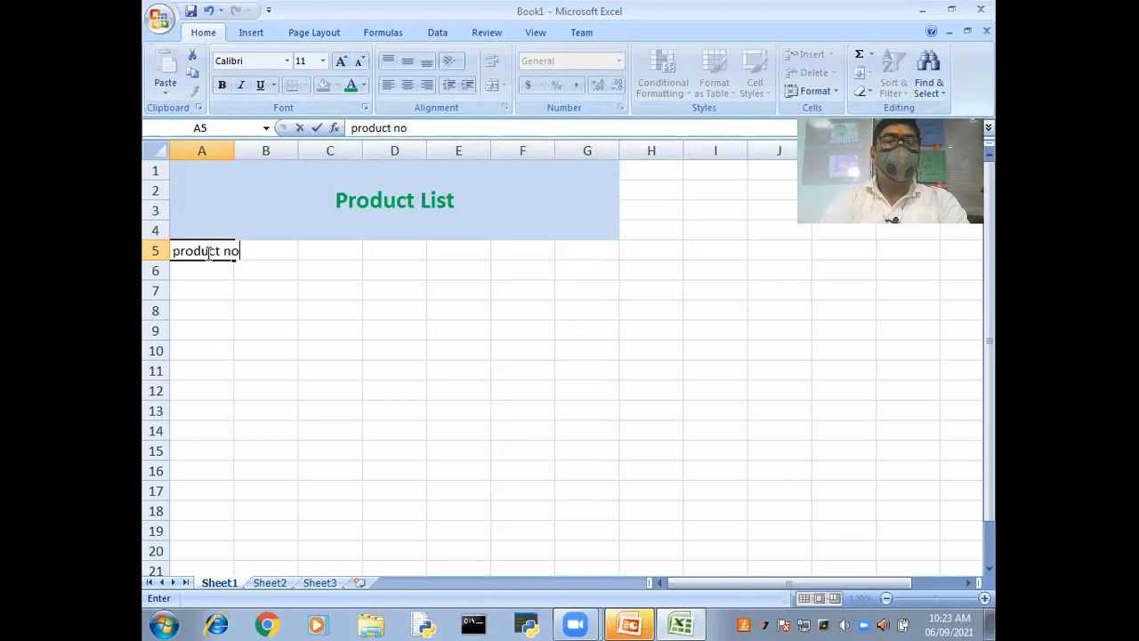
pyautogui.press('Tab')
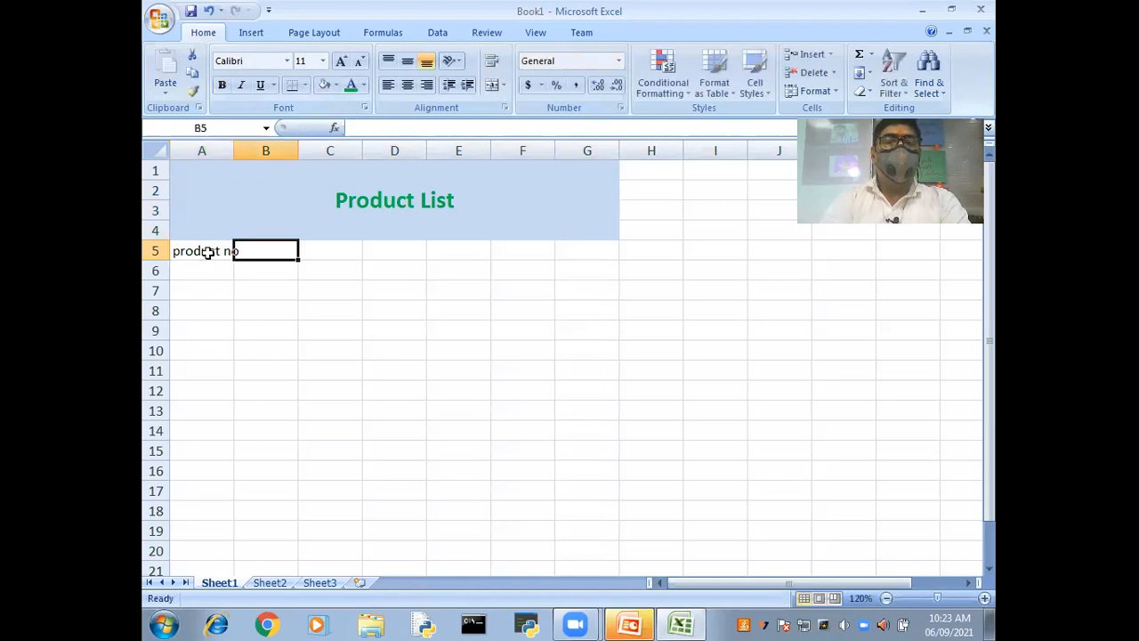
# - Enter the column heading "Name" with a capital N in cell B5
pyautogui.write('name')
pyautogui.press('BackSpace')
pyautogui.press('BackSpace')
pyautogui.press('BackSpace')
pyautogui.press('BackSpace')
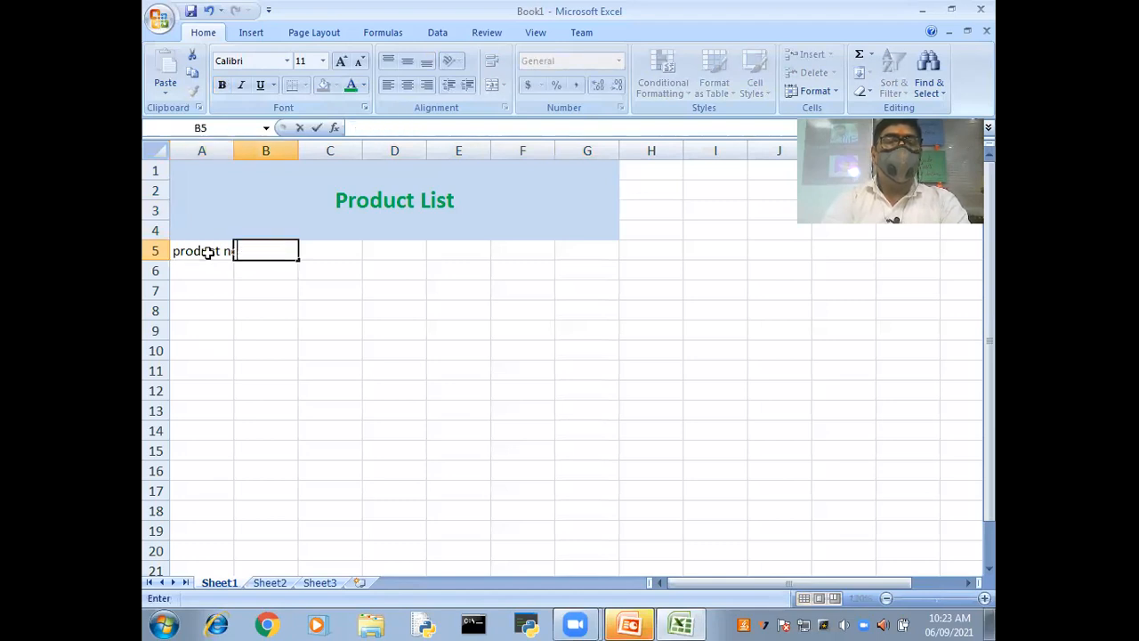
pyautogui.write('Name')
pyautogui.press('Tab')
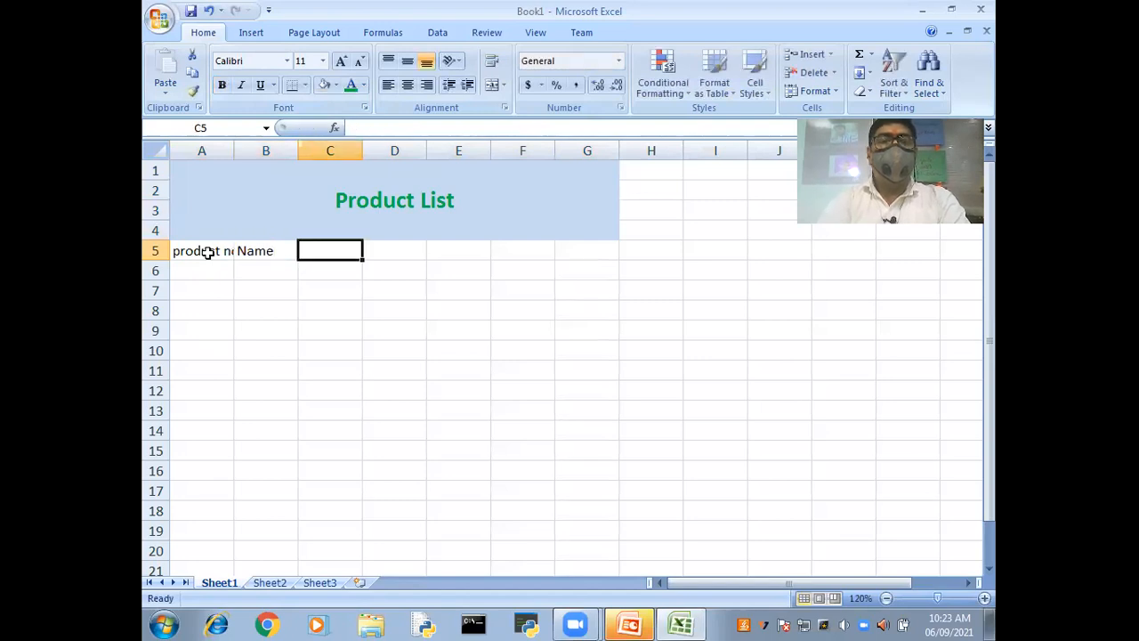
# - Enter the column heading "Price" in cell C5, with its first letter capitalised
pyautogui.write('price')
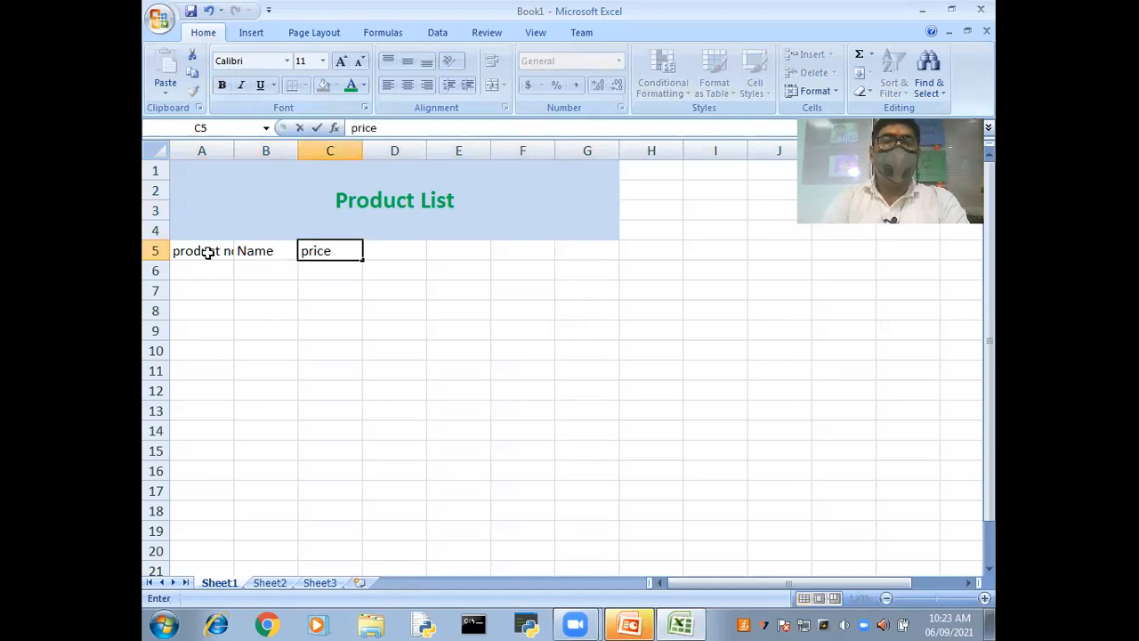
pyautogui.hotkey('ctrl', 'Return')
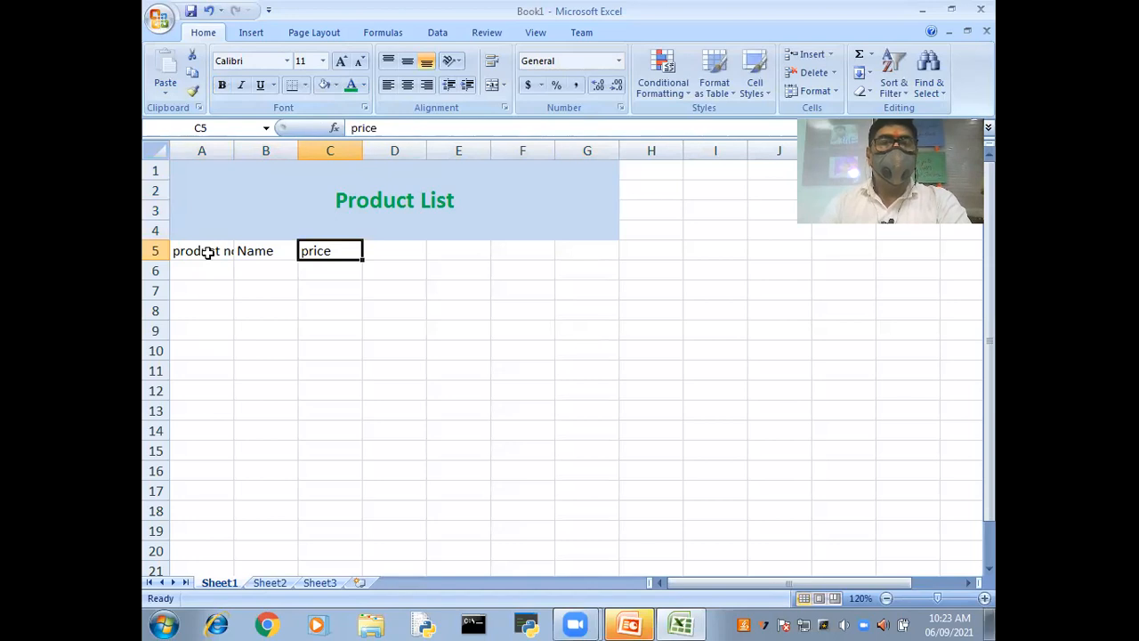
pyautogui.press('F2')
pyautogui.press('Home')
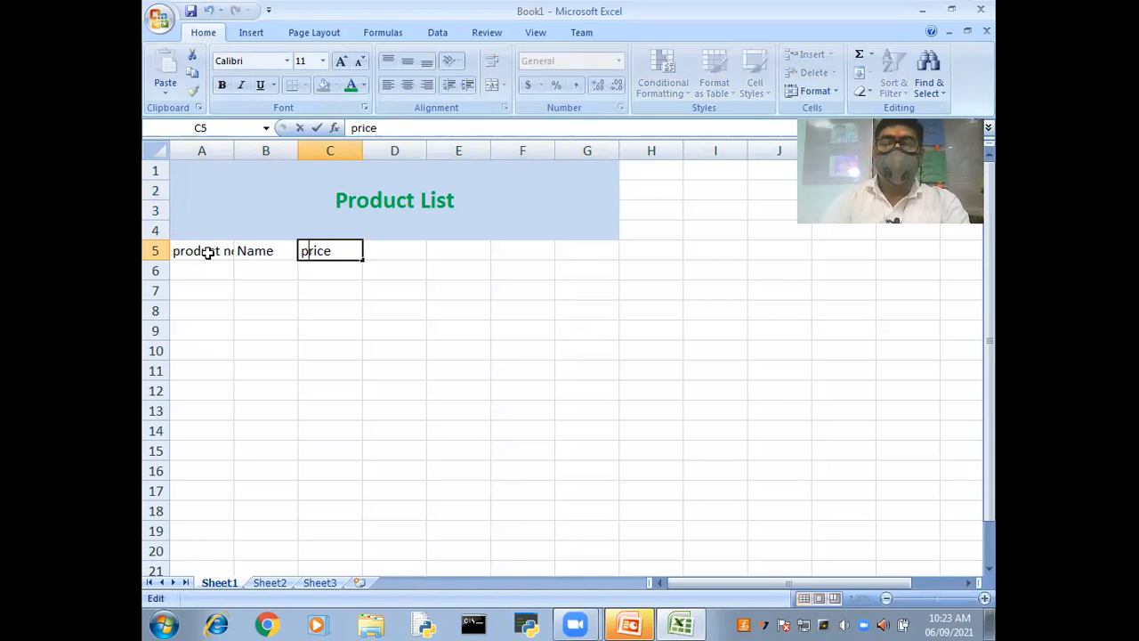
pyautogui.press('Delete')
pyautogui.write('P')
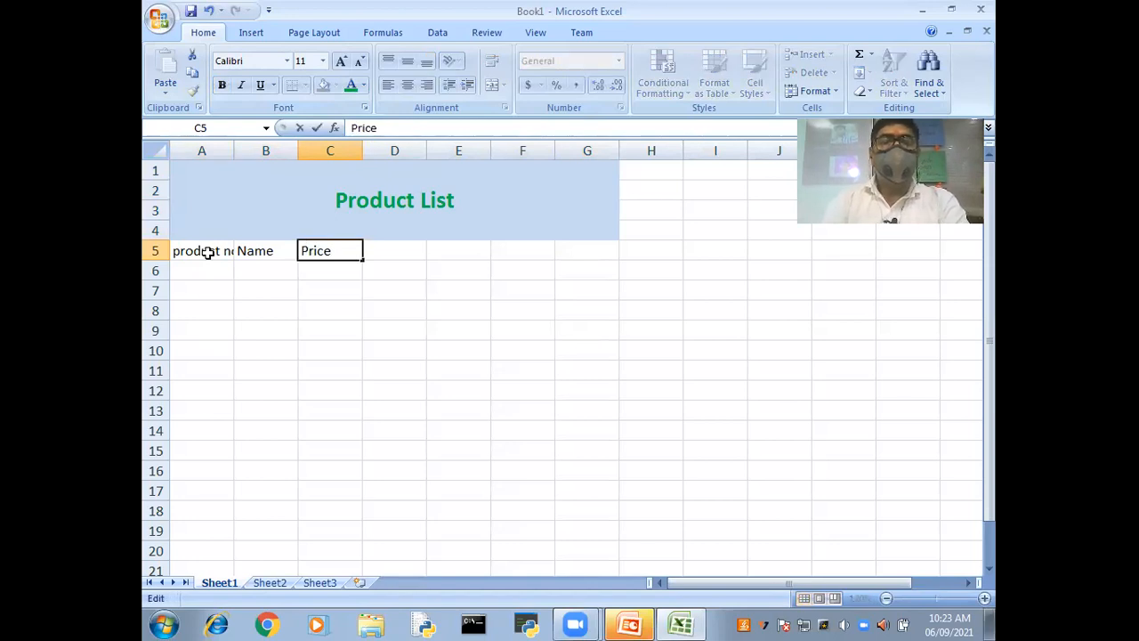
pyautogui.press('Tab')
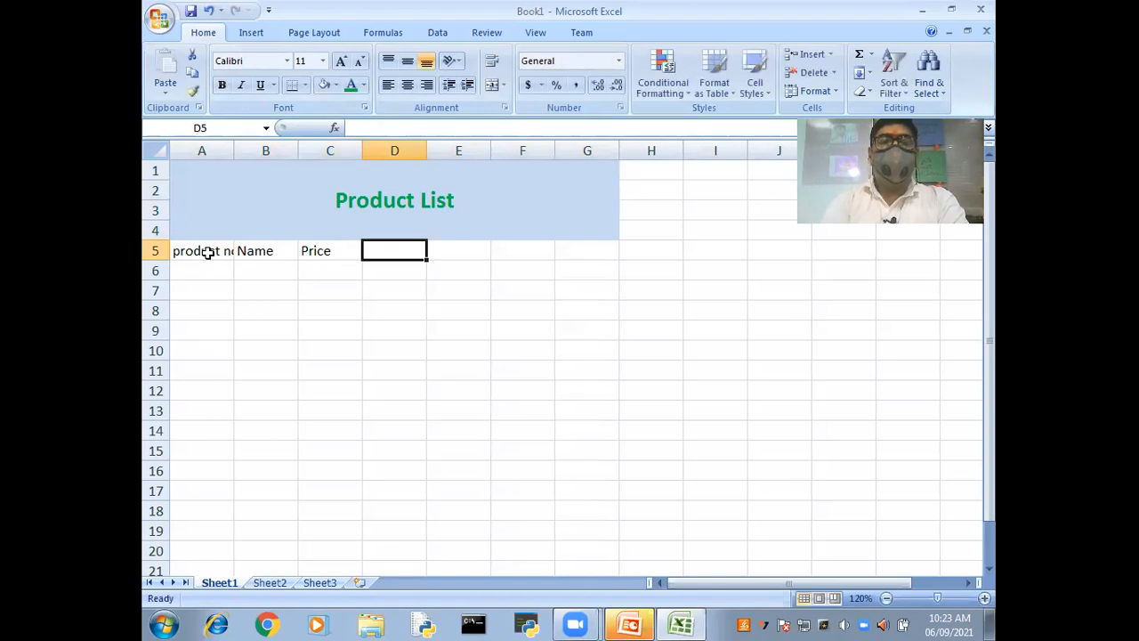
# - Enter the column headings "Quantity" in cell D5 and "Amount" in cell E5
pyautogui.write('Quanti')
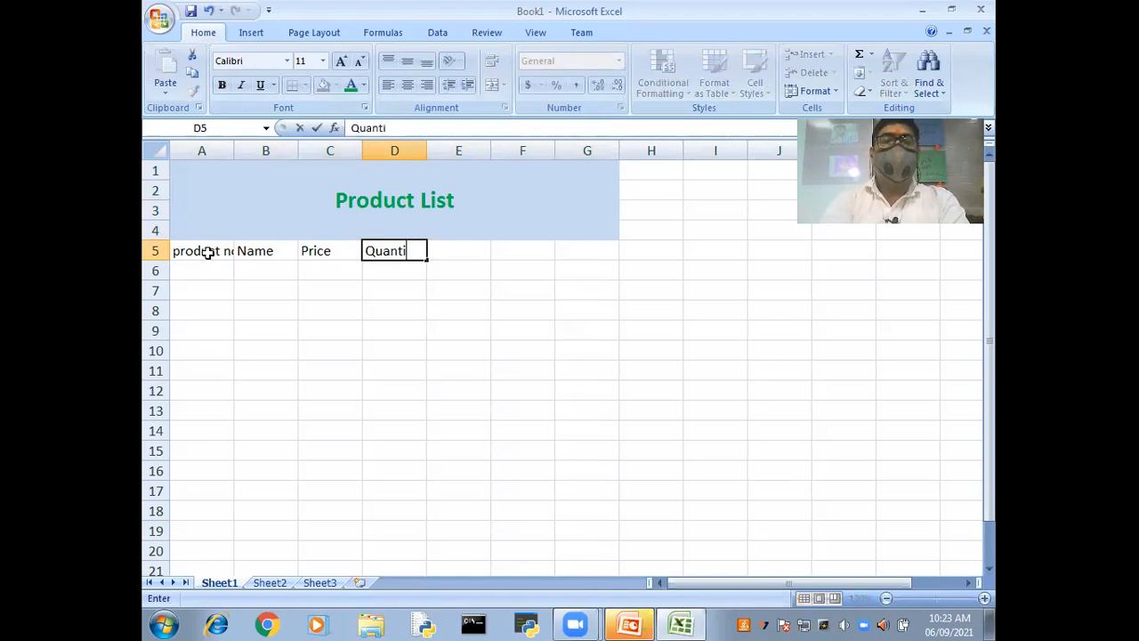
pyautogui.write('ty')
pyautogui.press('Tab')
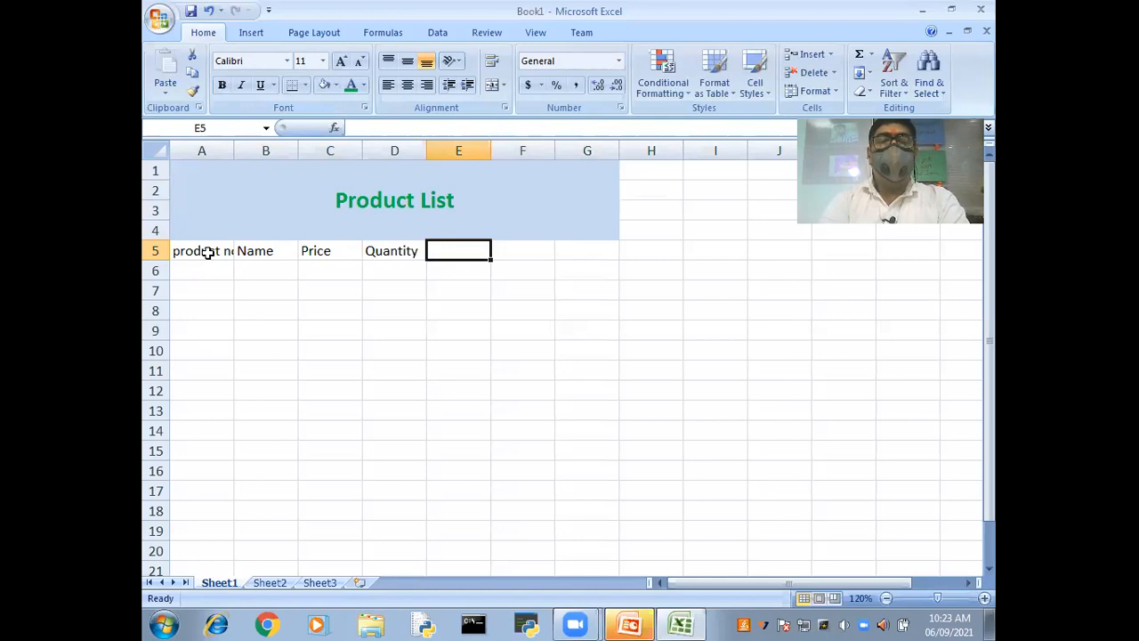
pyautogui.write('Amount')
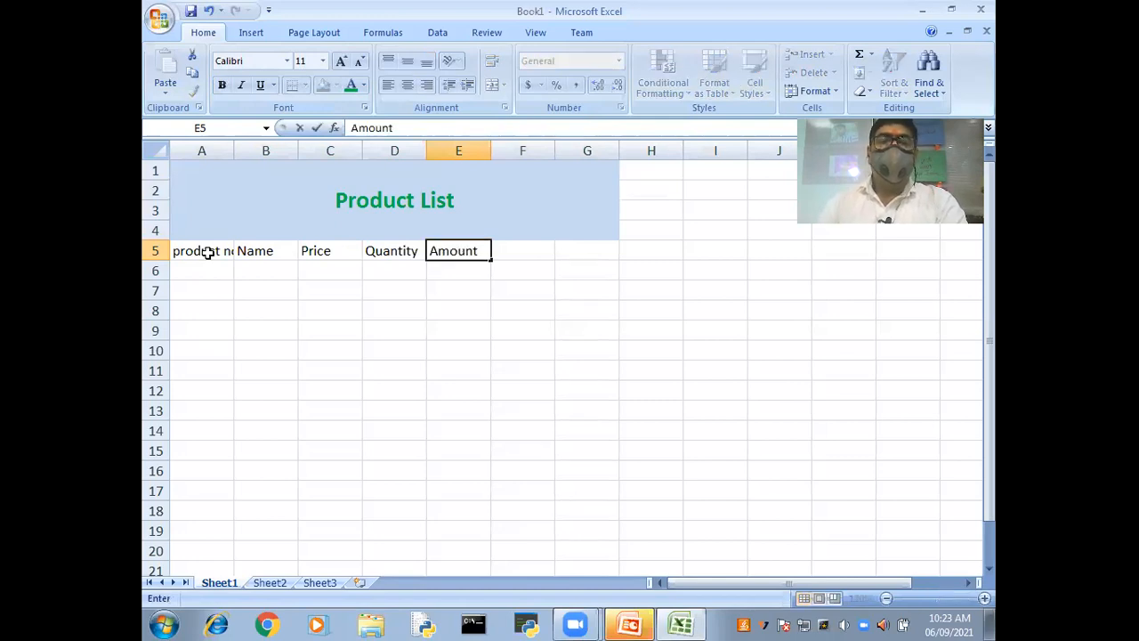
pyautogui.click(580, 383)
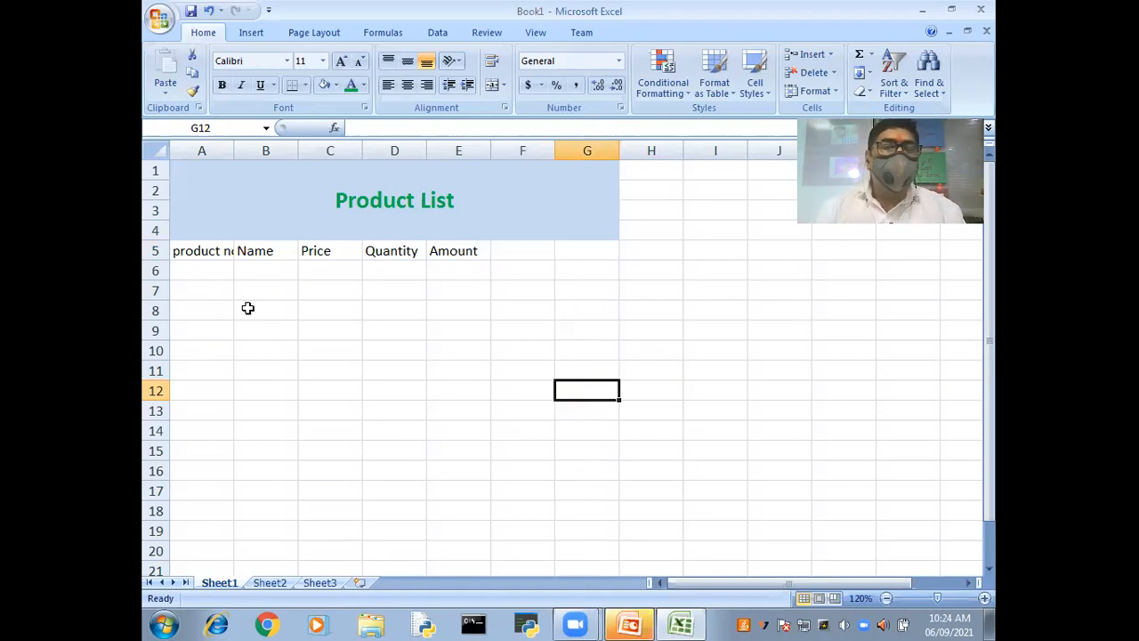
# - Widen column A to fit its heading, and make the headings in A5:E5 bold with a dark red font colour
pyautogui.moveTo(233, 150); pyautogui.dragTo(256, 150)
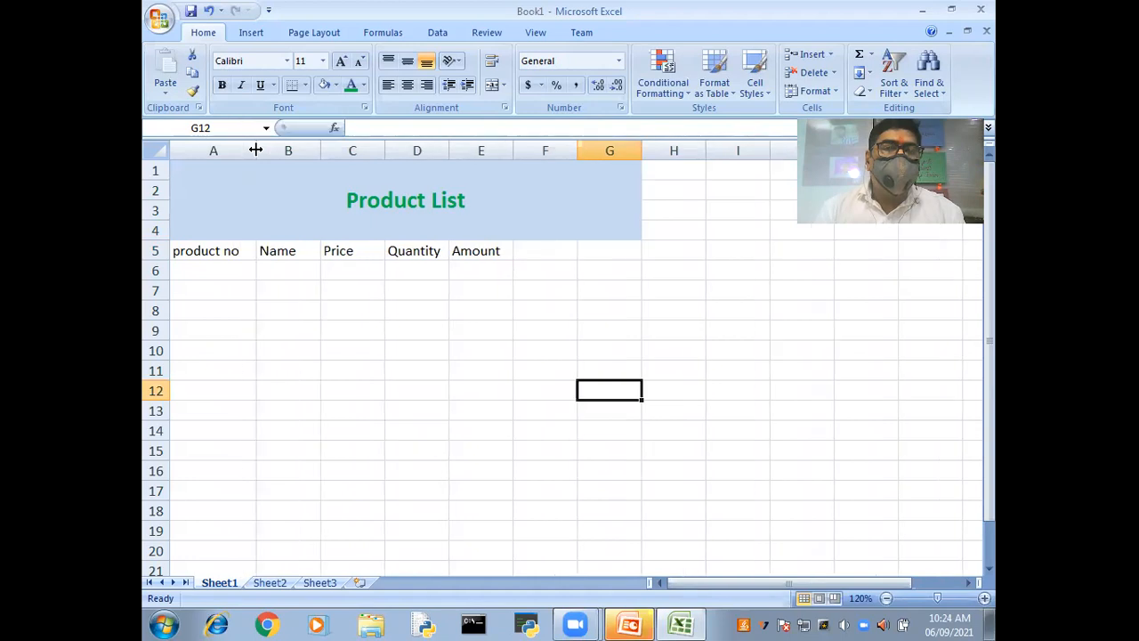
pyautogui.click(178, 251)
pyautogui.moveTo(506, 250); pyautogui.dragTo(504, 245)
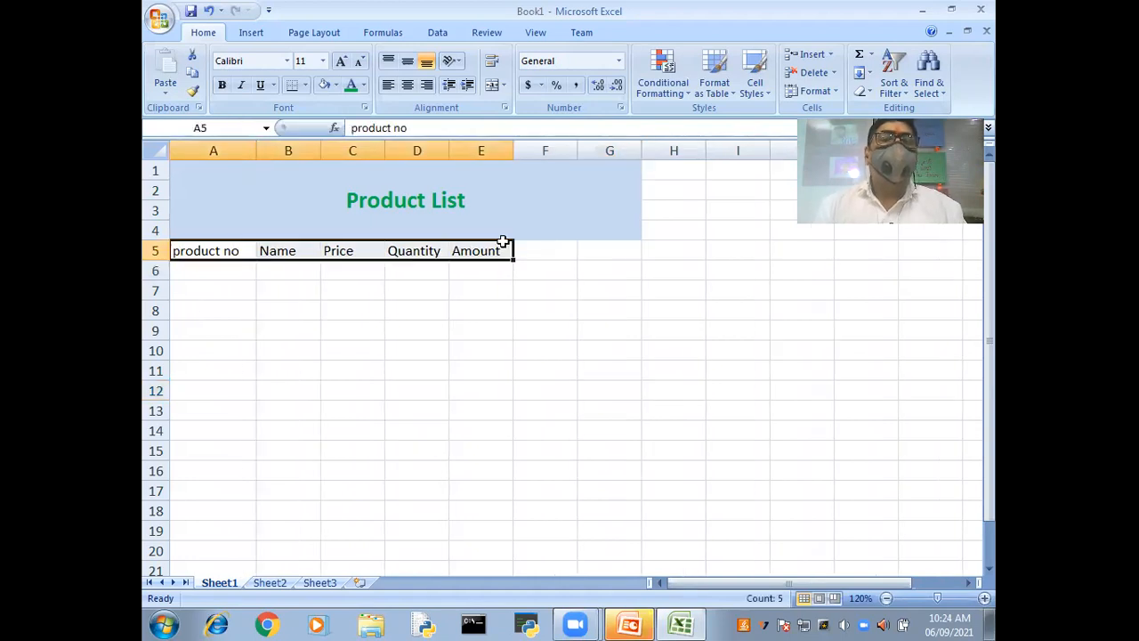
pyautogui.click(363, 85)
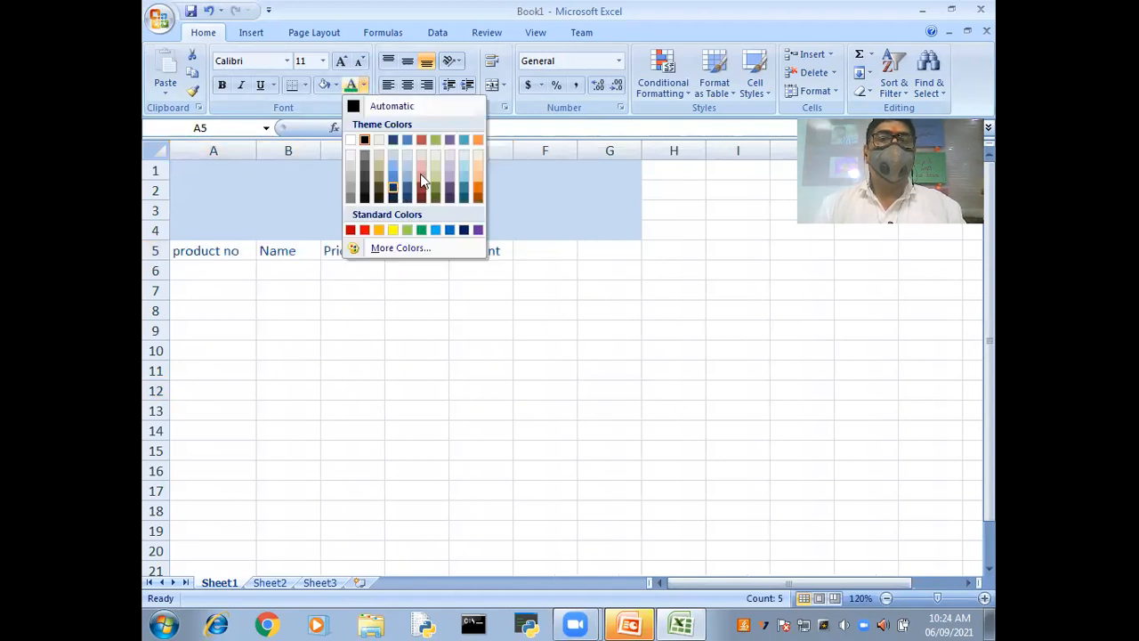
pyautogui.click(419, 185)
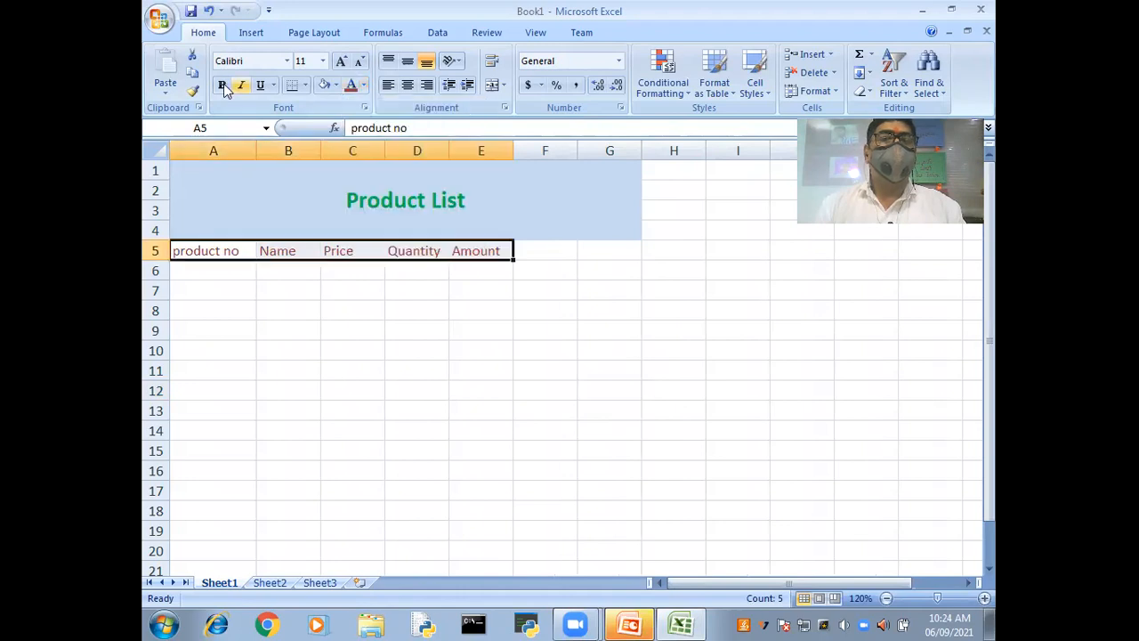
pyautogui.click(223, 83)
pyautogui.click(468, 412)
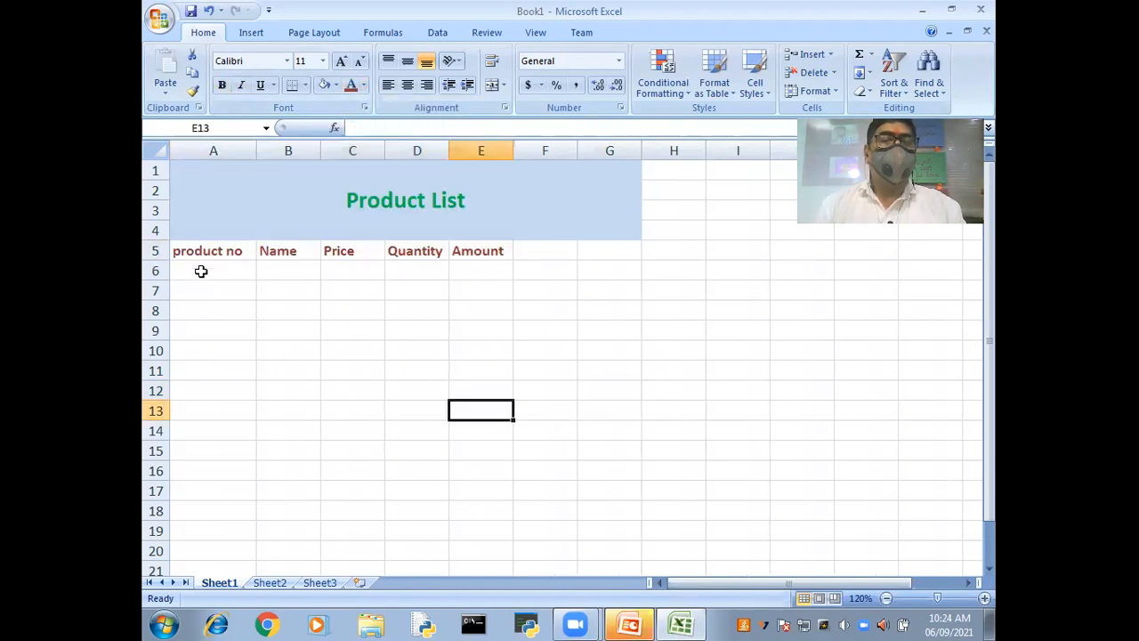
# - Capitalise the first letter of the heading in cell A5 so it reads "Product no"
pyautogui.click(191, 254)
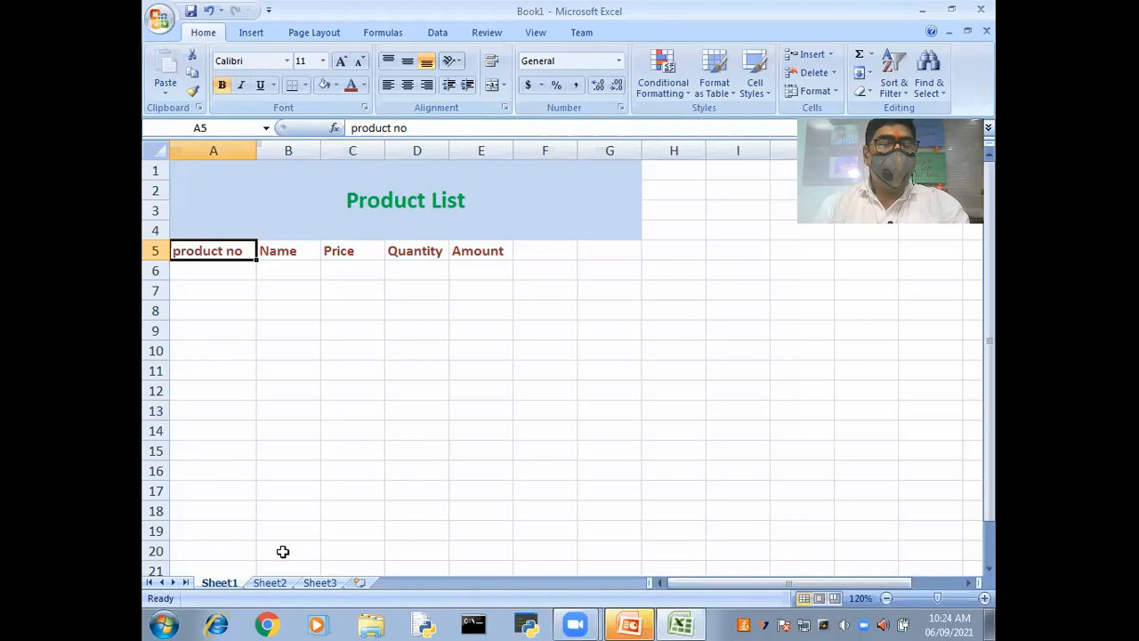
pyautogui.press('F2')
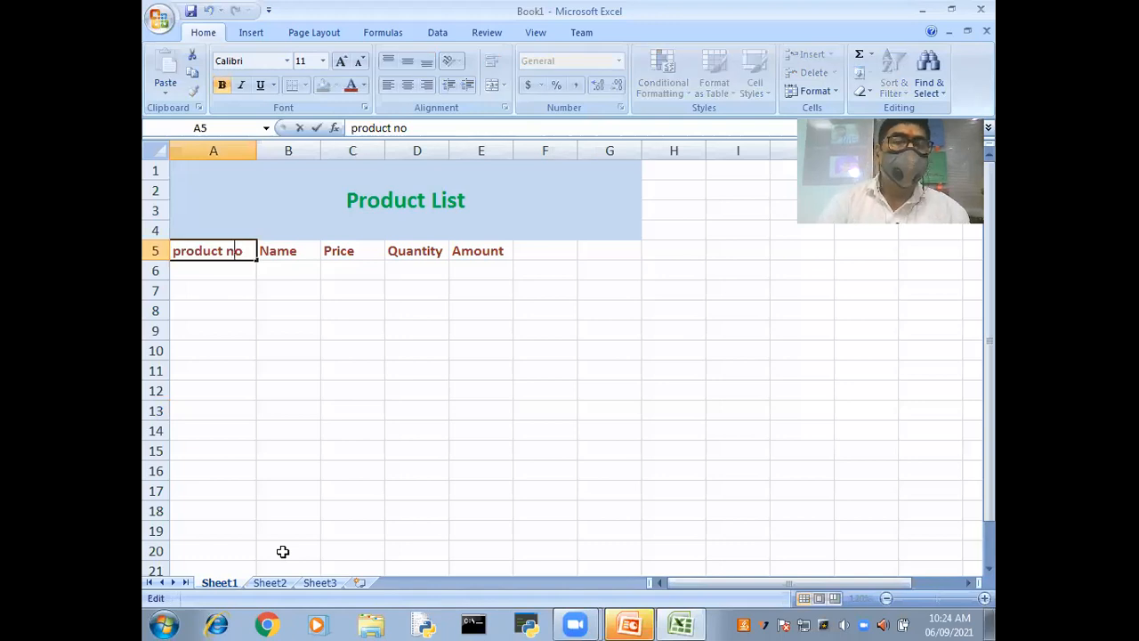
pyautogui.press('Home')
pyautogui.press('Right')
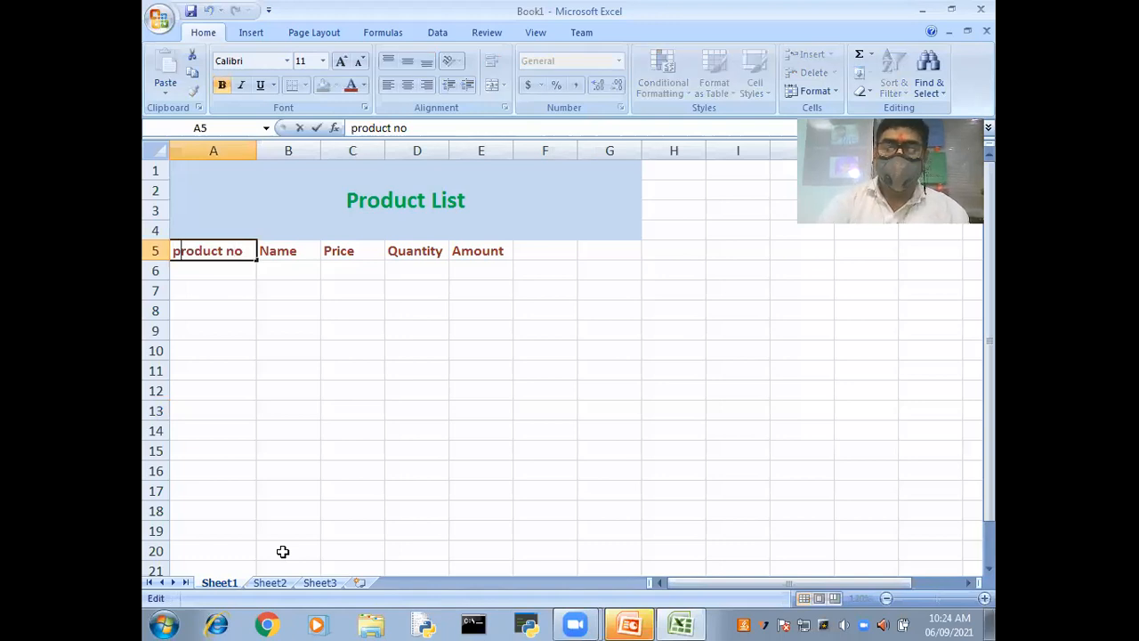
pyautogui.press('BackSpace')
pyautogui.write('P')
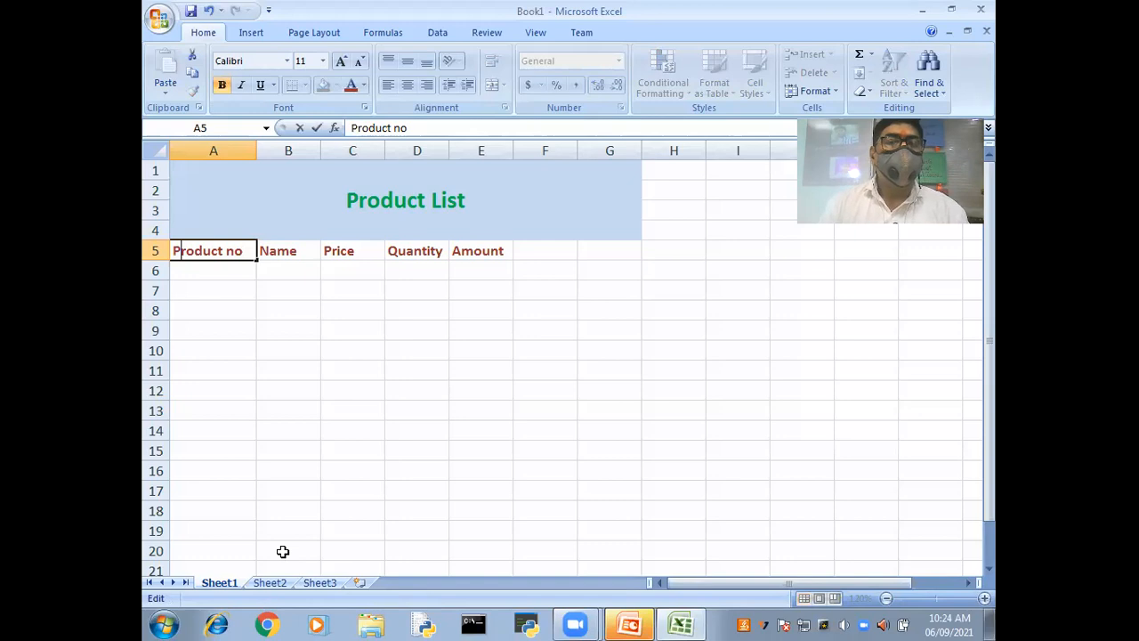
# - Enter the first product in row 6: product no 1, name Biscuit, price 10 and quantity 2
pyautogui.click(201, 270)
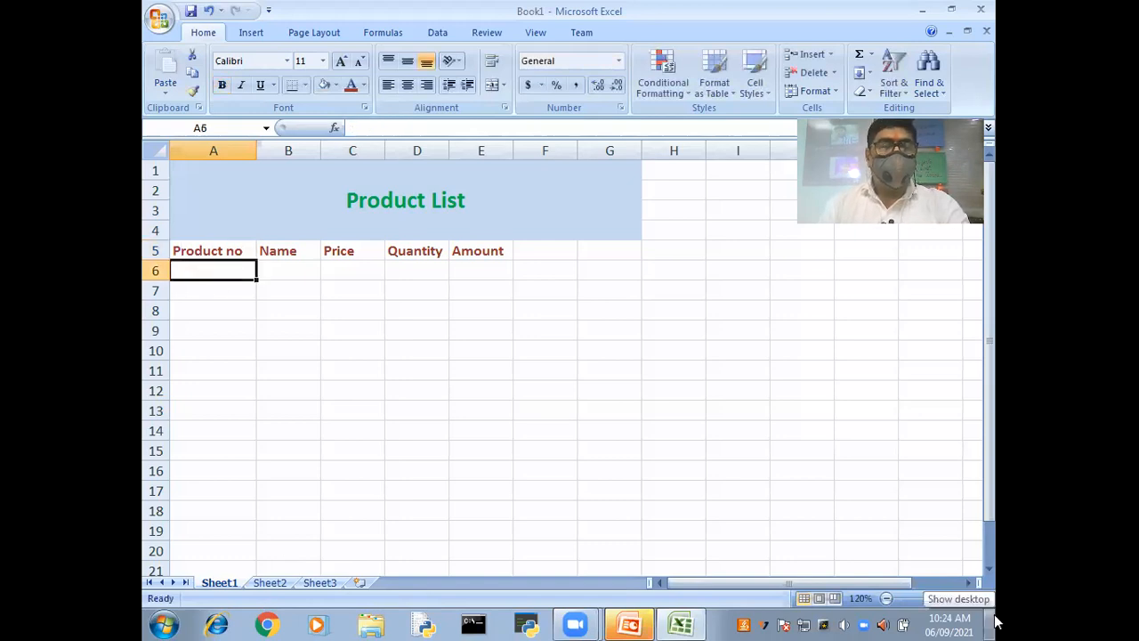
pyautogui.write('1')
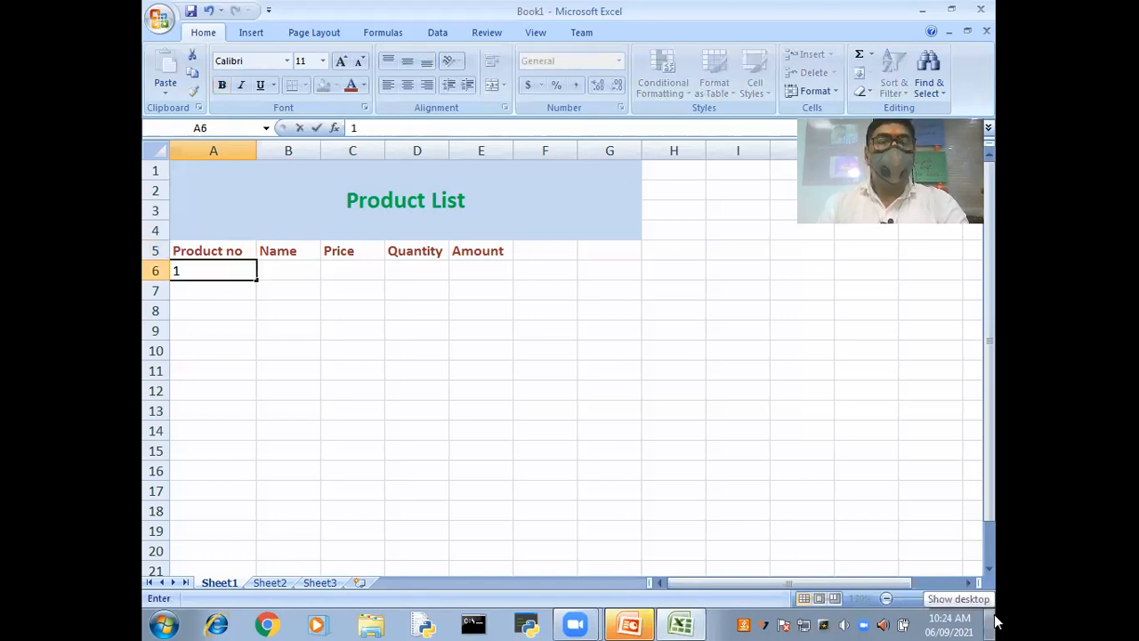
pyautogui.press('Tab')
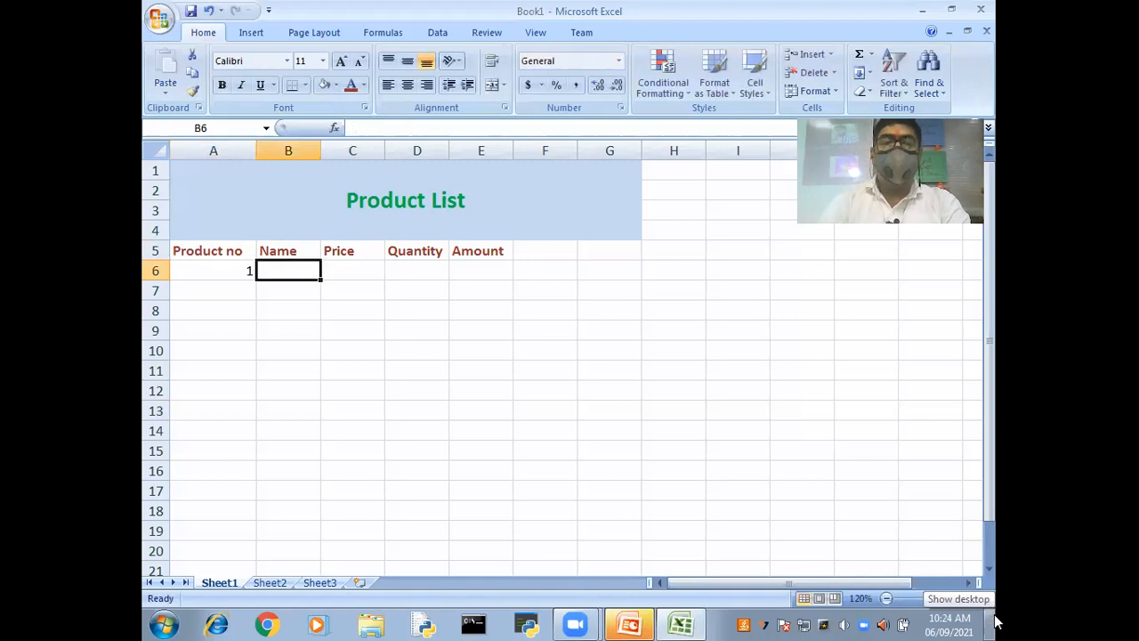
pyautogui.write('B')
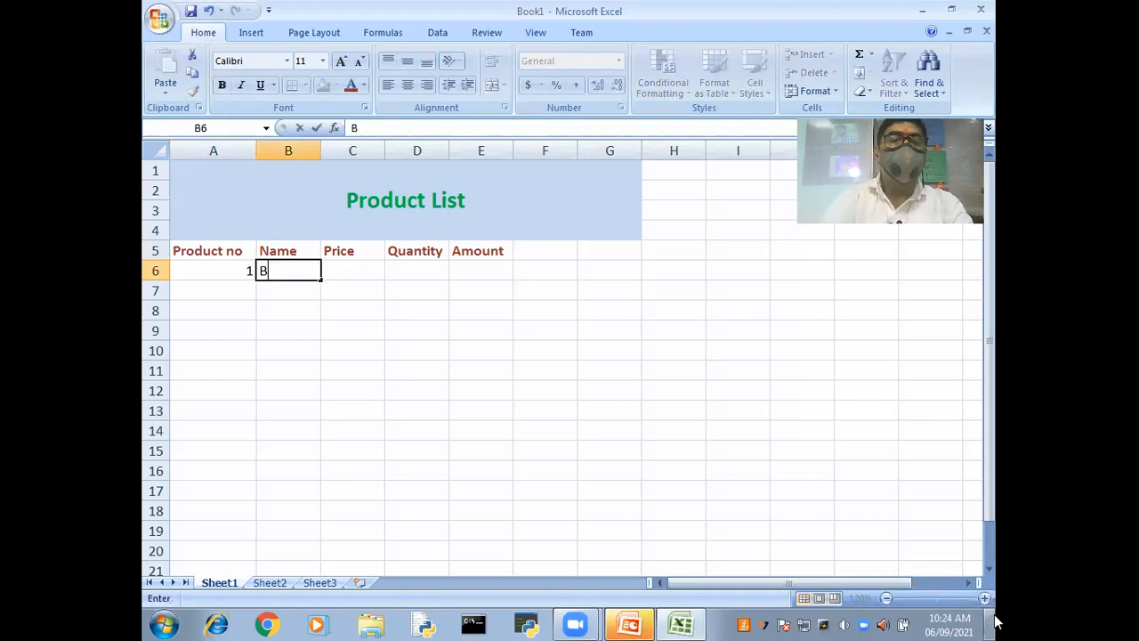
pyautogui.write('iscuit')
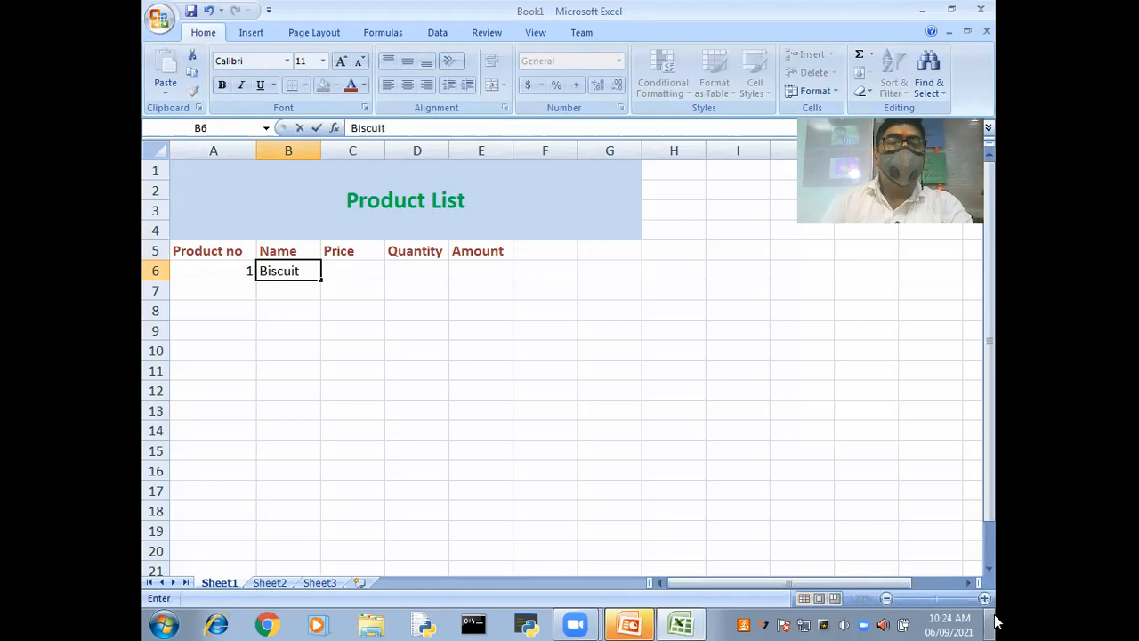
pyautogui.press('Tab')
pyautogui.write('10')
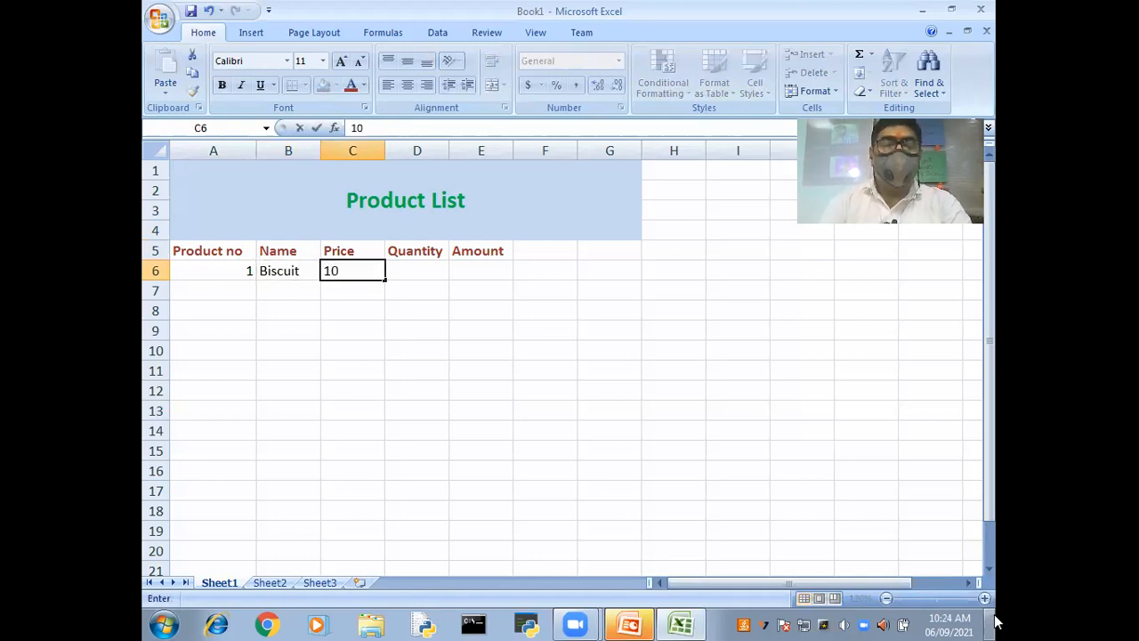
pyautogui.press('Tab')
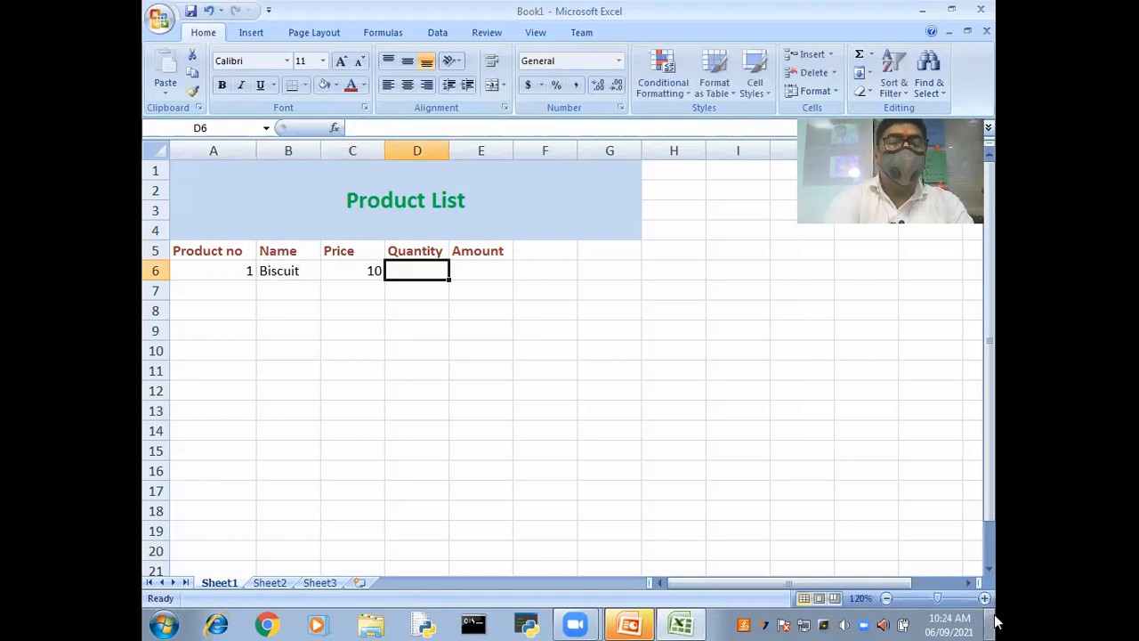
pyautogui.write('2')
pyautogui.press('Return')
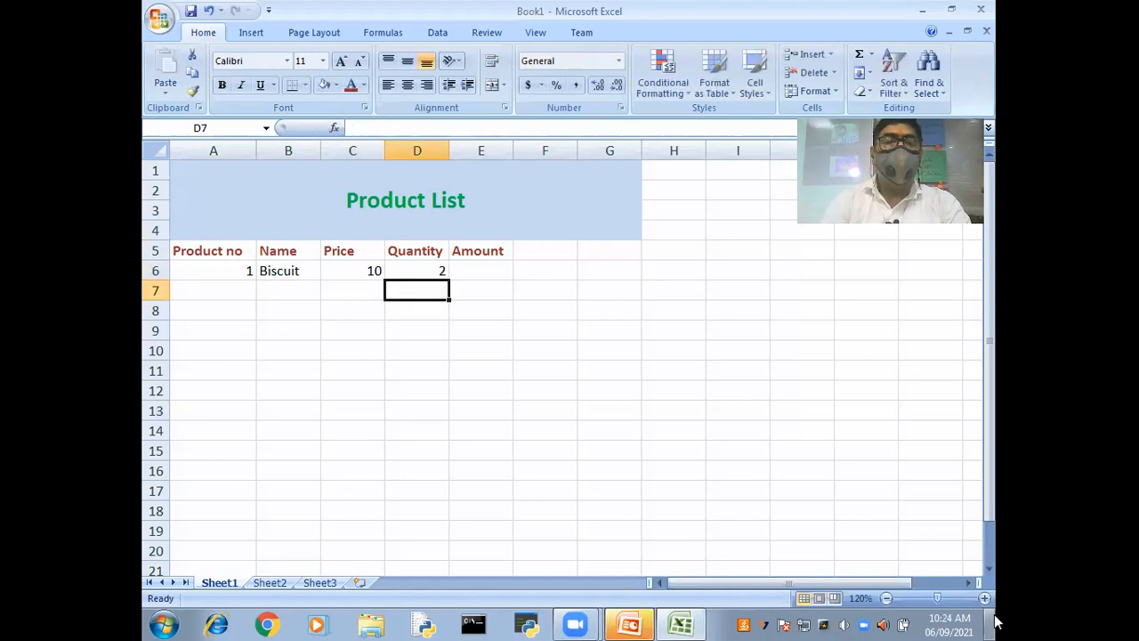
# - Enter the second product in row 7: product no 2, name cake, price 10 and quantity 5
pyautogui.press('Home')
pyautogui.write('2')
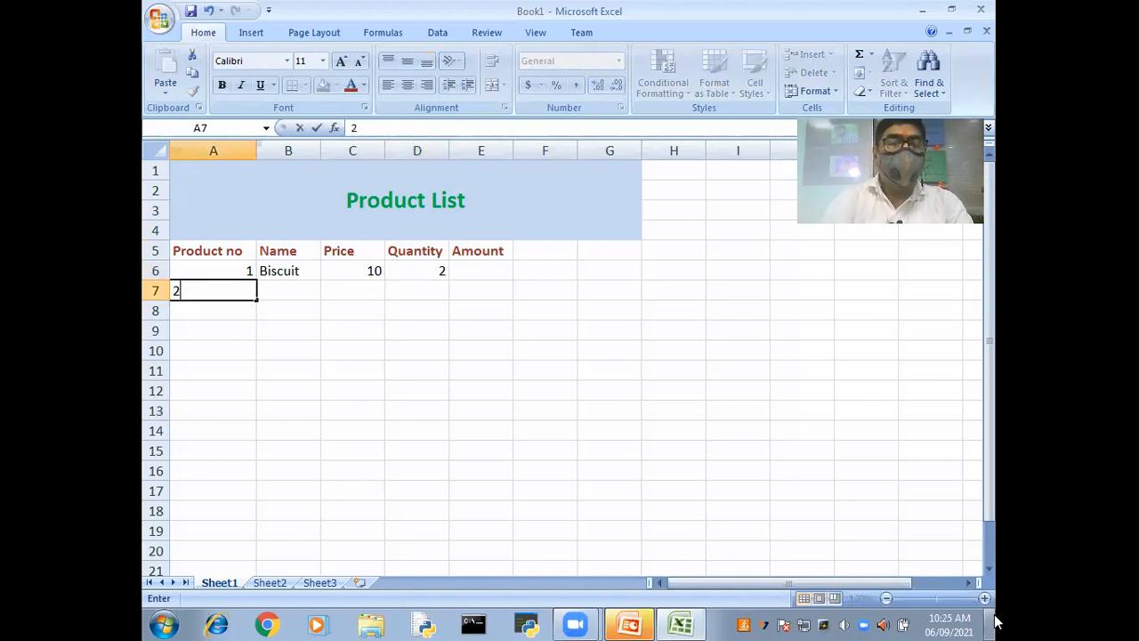
pyautogui.press('Tab')
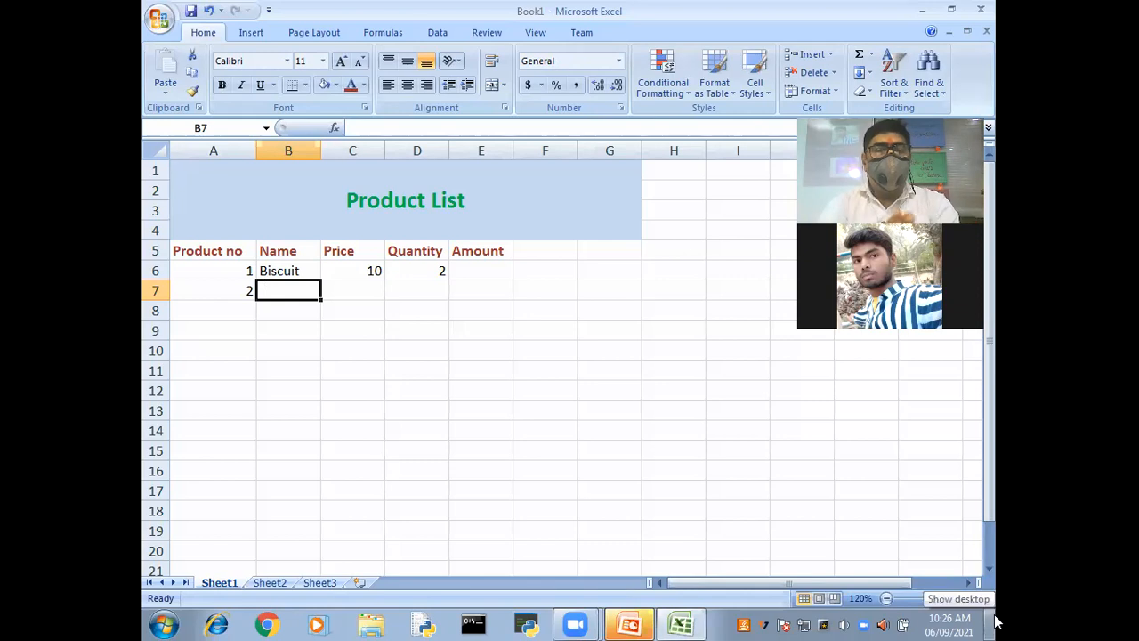
pyautogui.write('c')
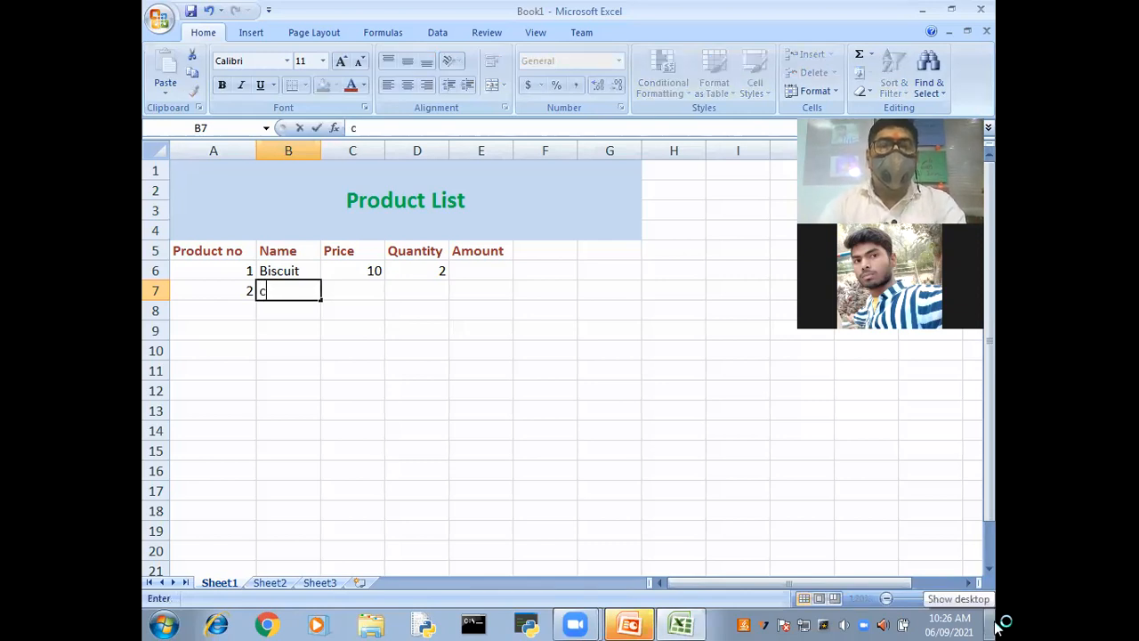
pyautogui.write('ake')
pyautogui.press('Tab')
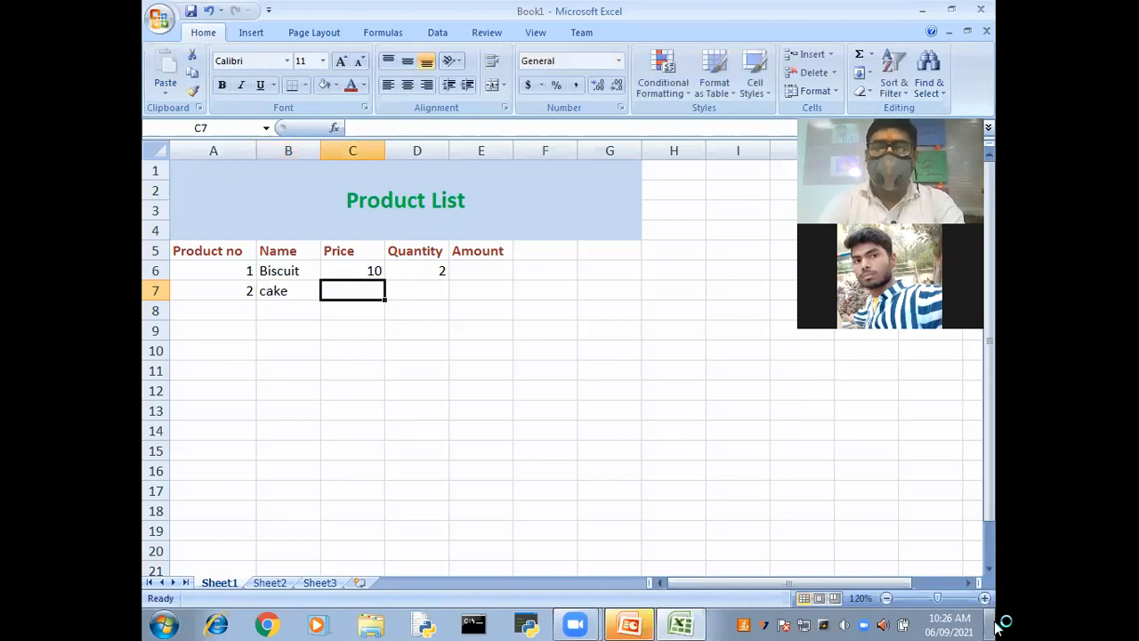
pyautogui.write('10')
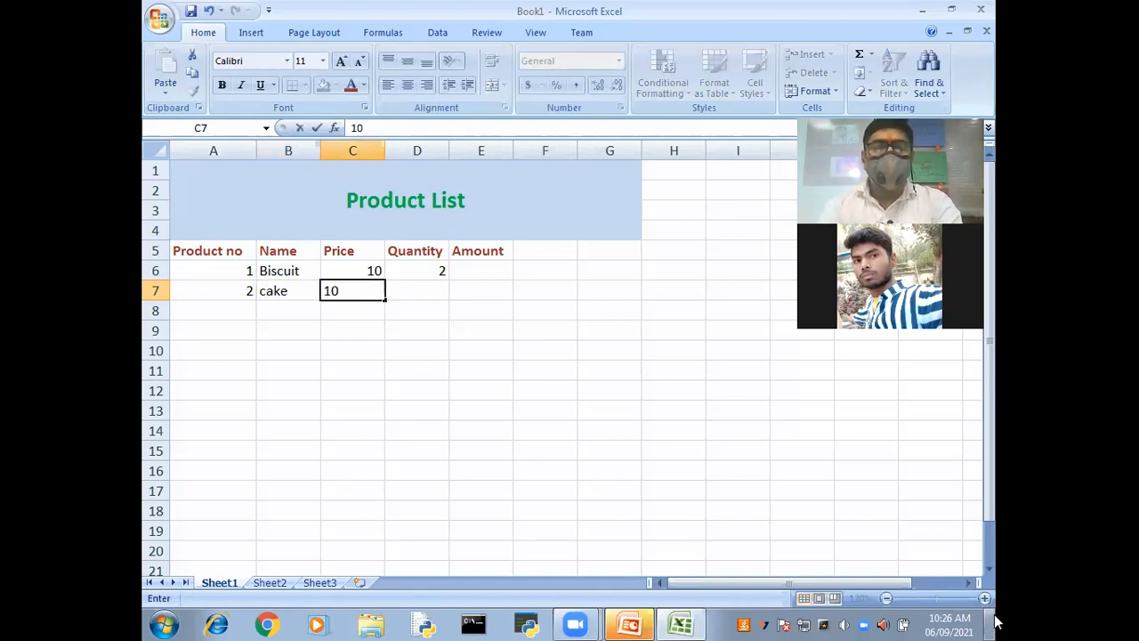
pyautogui.press('Tab')
pyautogui.write('5')
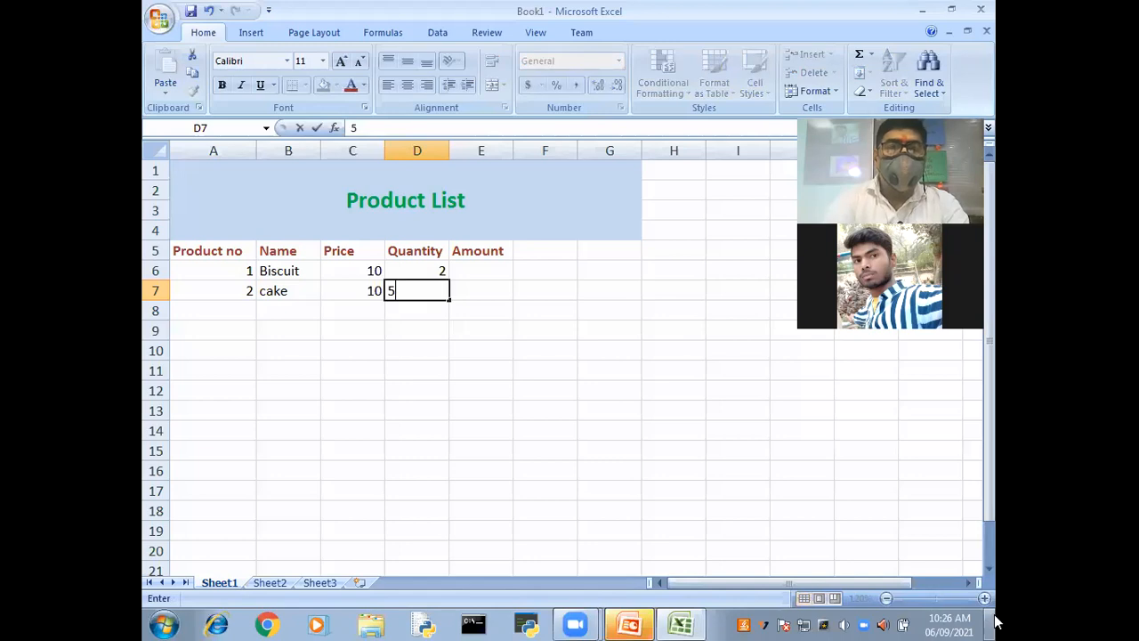
pyautogui.press('Return')
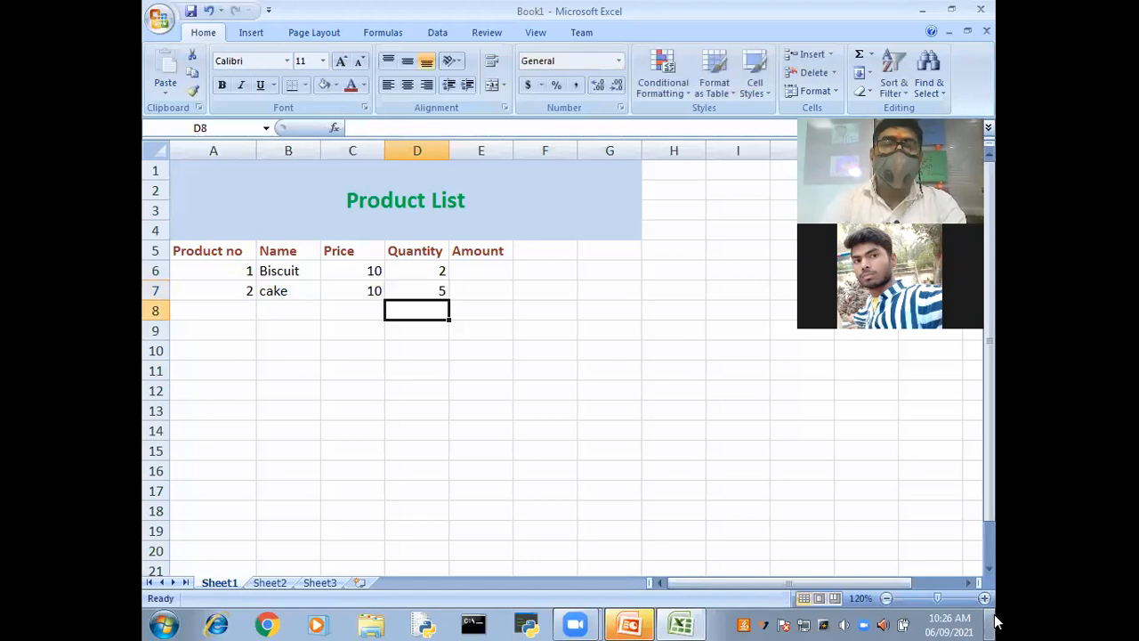
# - Enter the third product in row 8: product no 3, name pen, price 10 and quantity 5
pyautogui.press('Left')
pyautogui.press('Left')
pyautogui.press('Left')
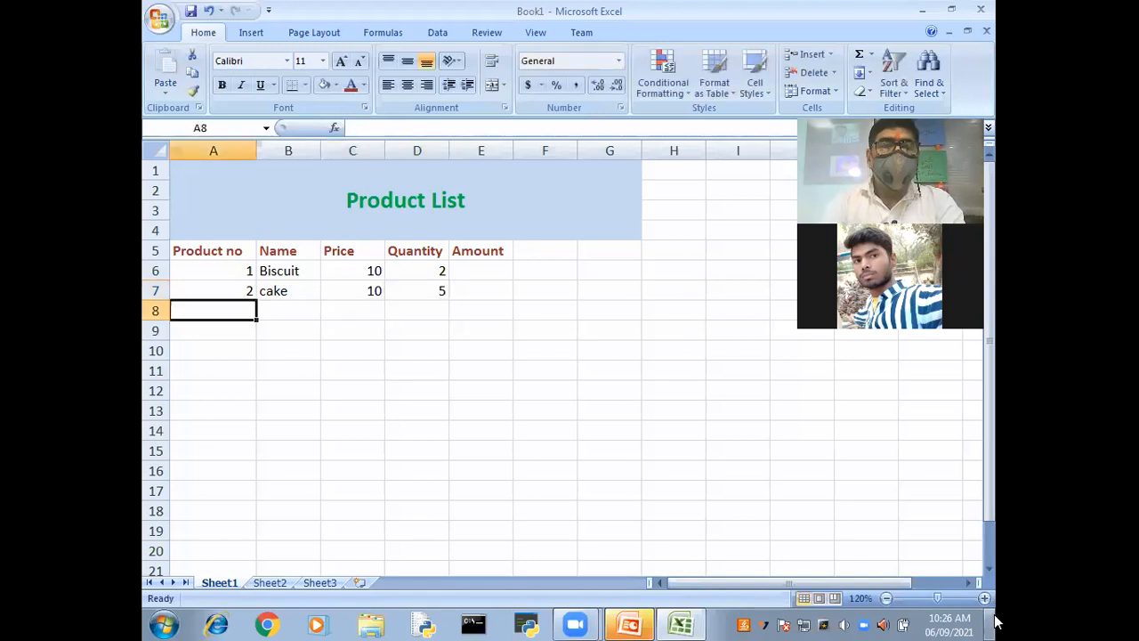
pyautogui.write('3')
pyautogui.press('Tab')
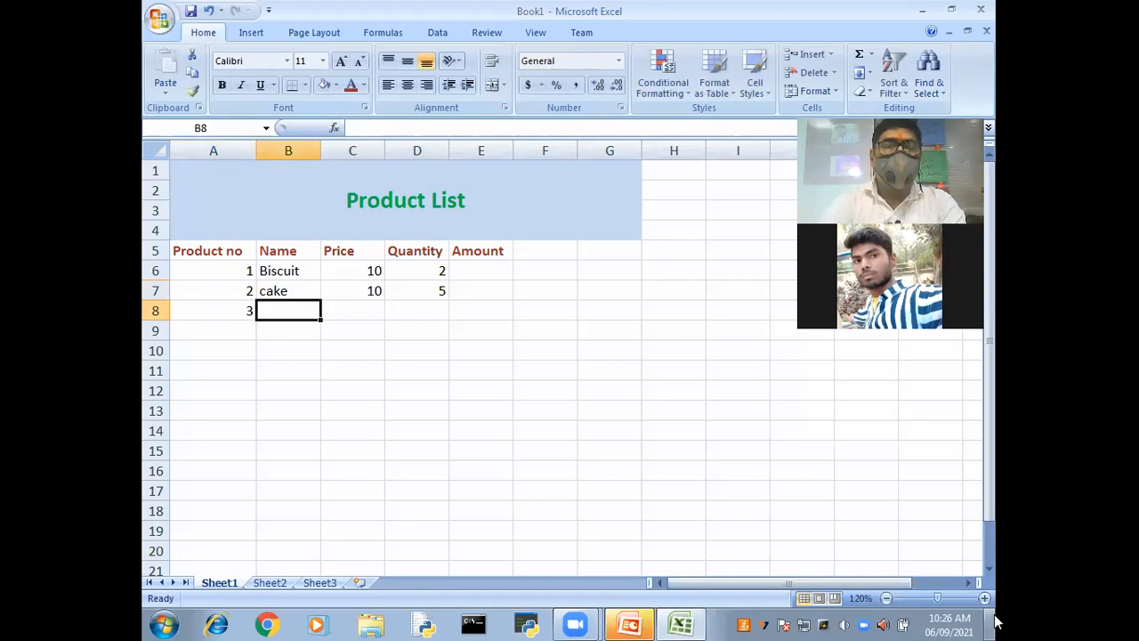
pyautogui.write('pen')
pyautogui.press('Tab')
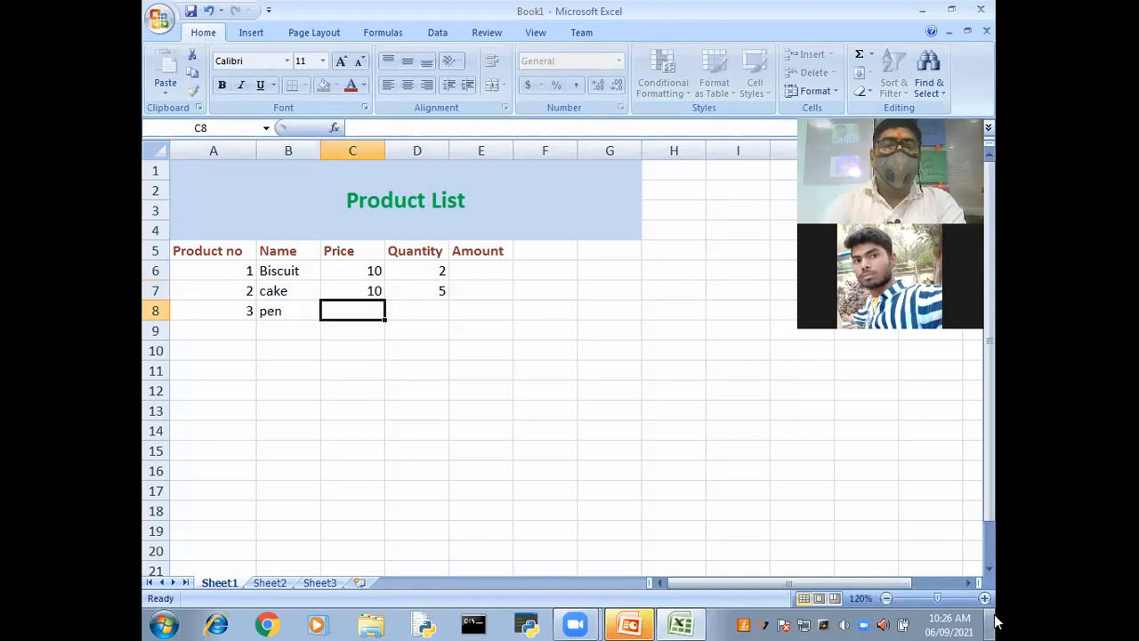
pyautogui.write('10')
pyautogui.press('Tab')
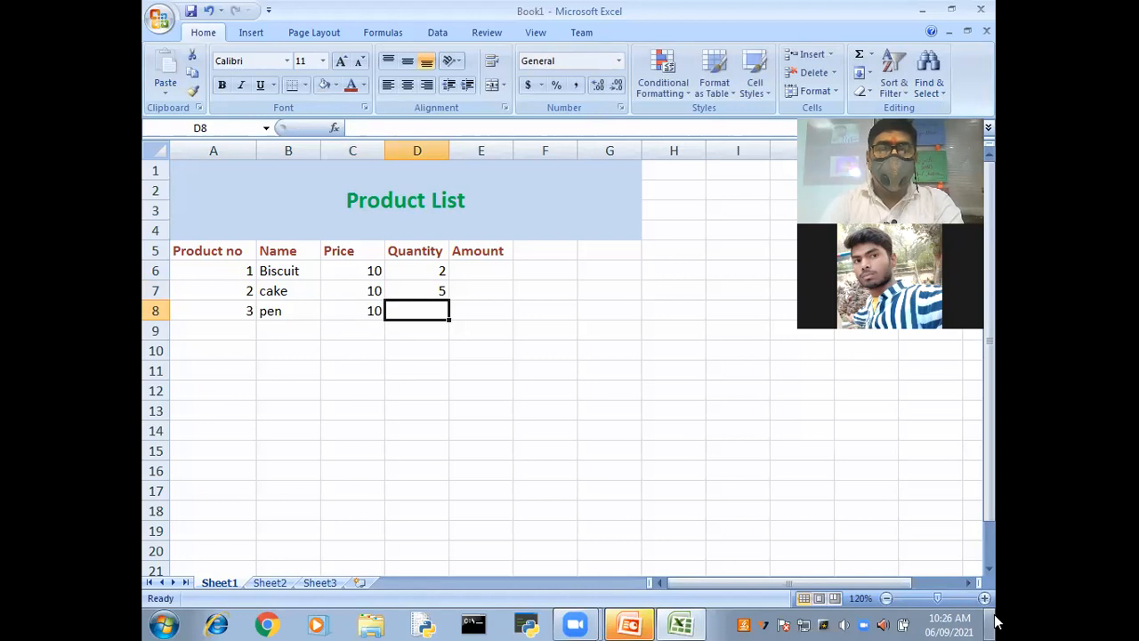
pyautogui.write('5')
pyautogui.press('Return')
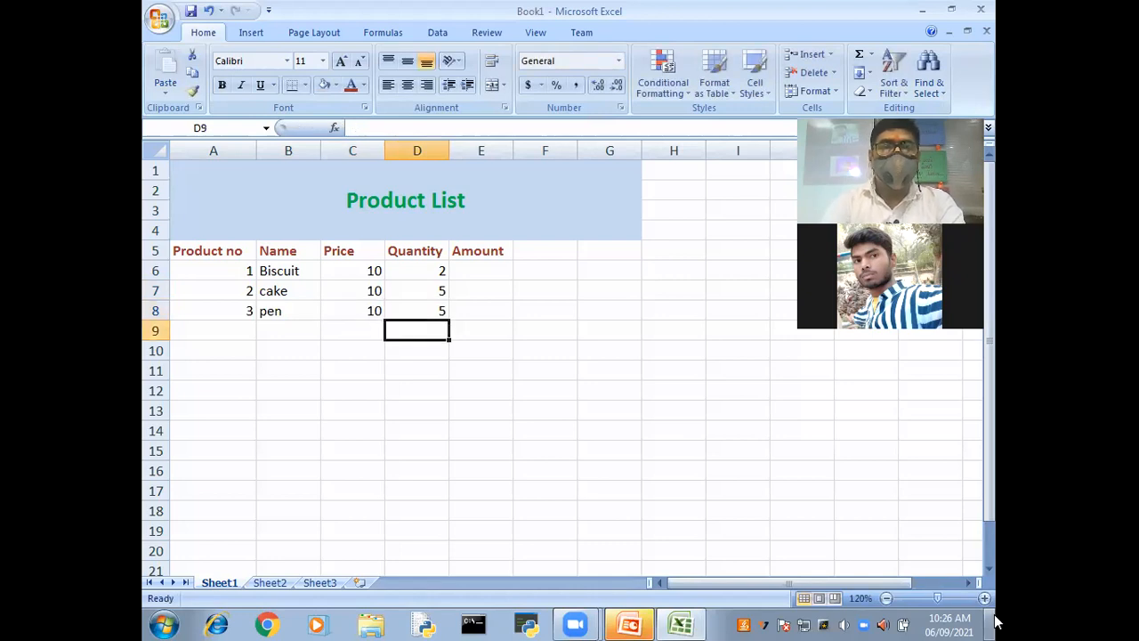
# - Enter the fourth product in row 9: product no 10, name surf, price 1 and quantity 50
pyautogui.press('Left')
pyautogui.press('Left')
pyautogui.press('Left')
pyautogui.write('4')
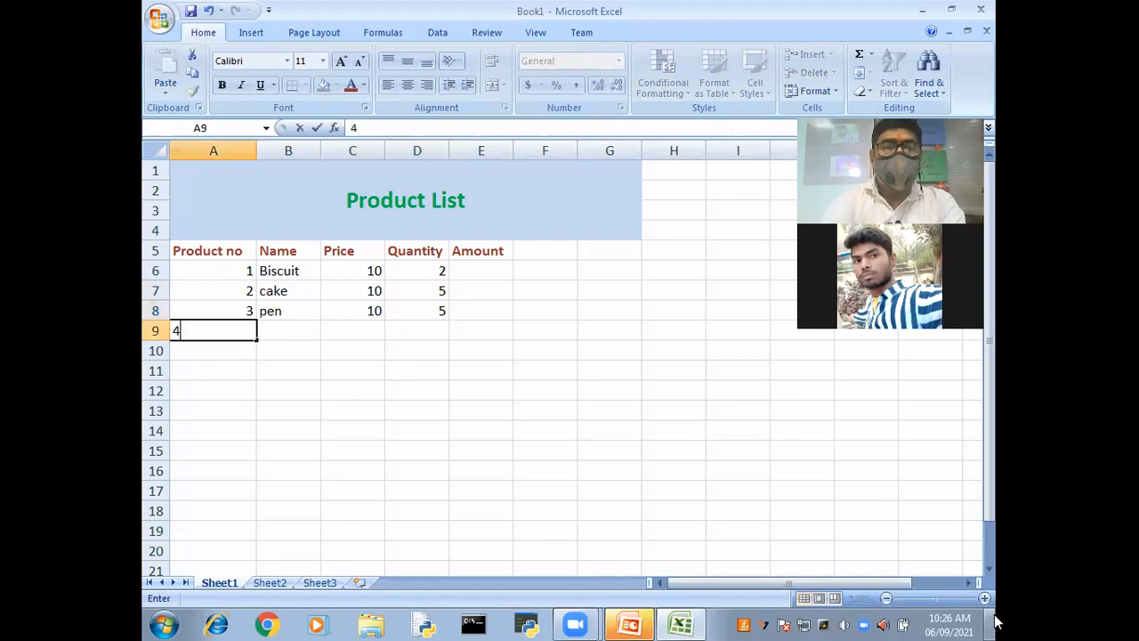
pyautogui.press('BackSpace')
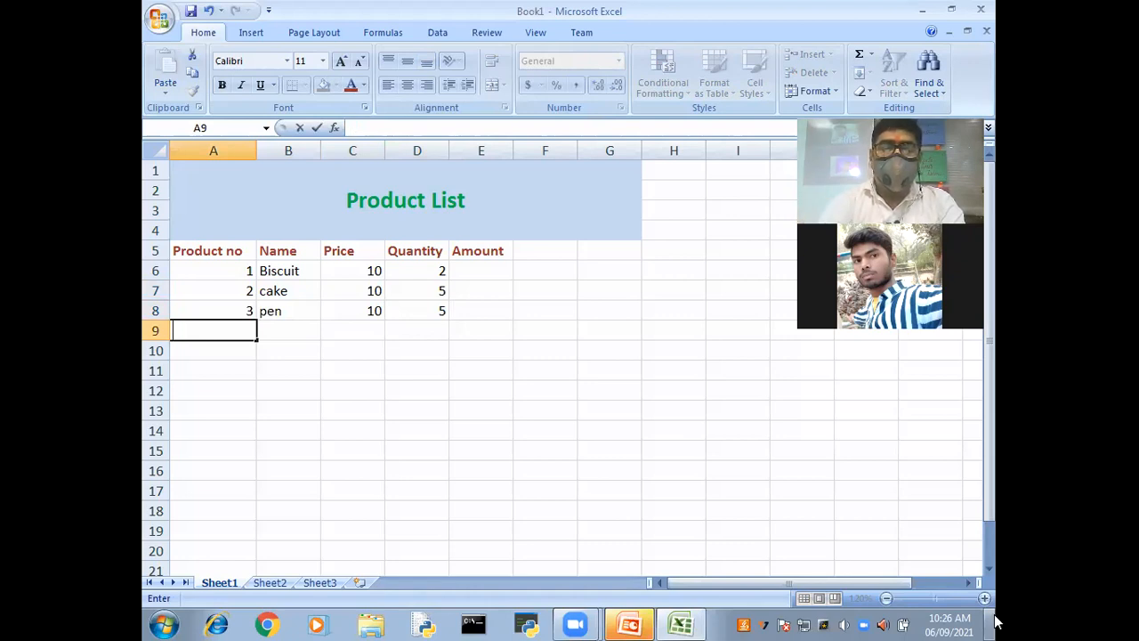
pyautogui.write('10')
pyautogui.press('Tab')
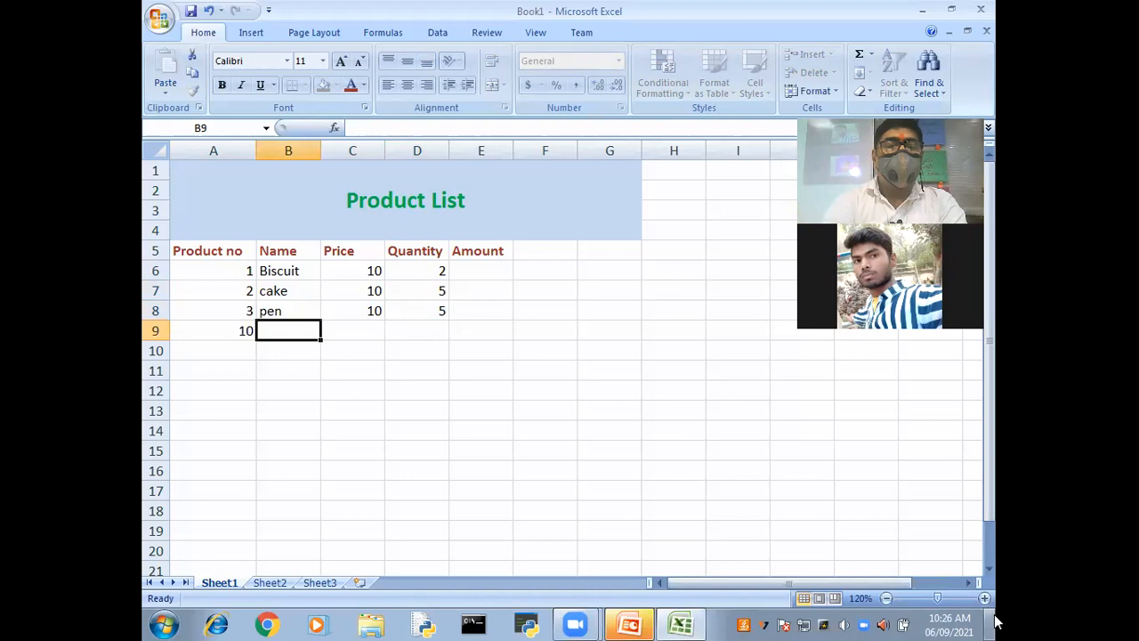
pyautogui.write('surf')
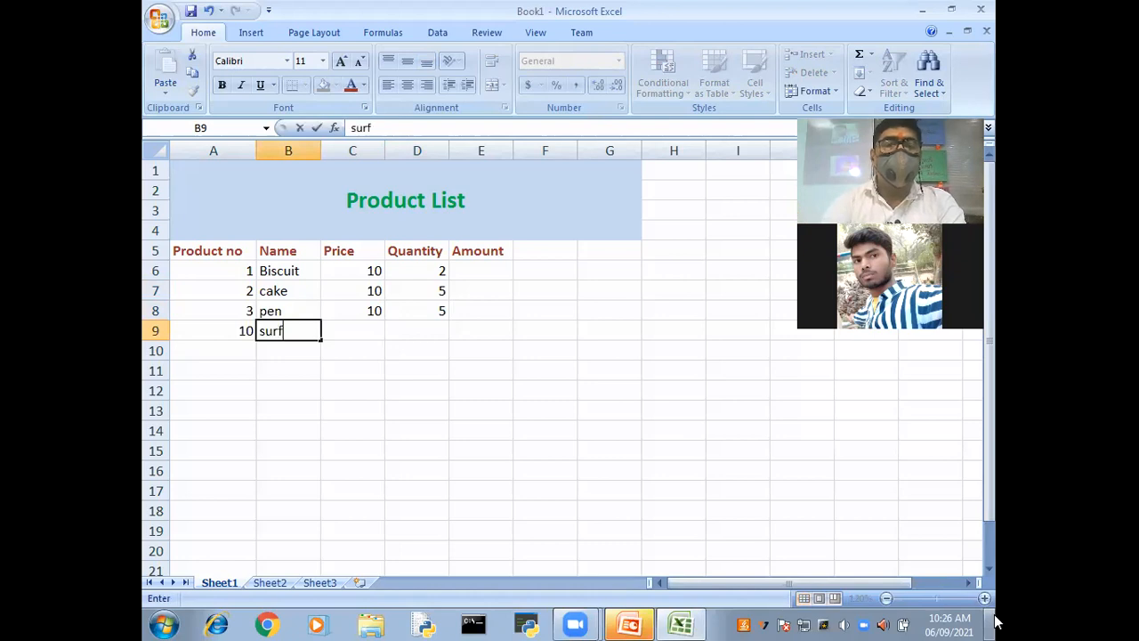
pyautogui.press('Tab')
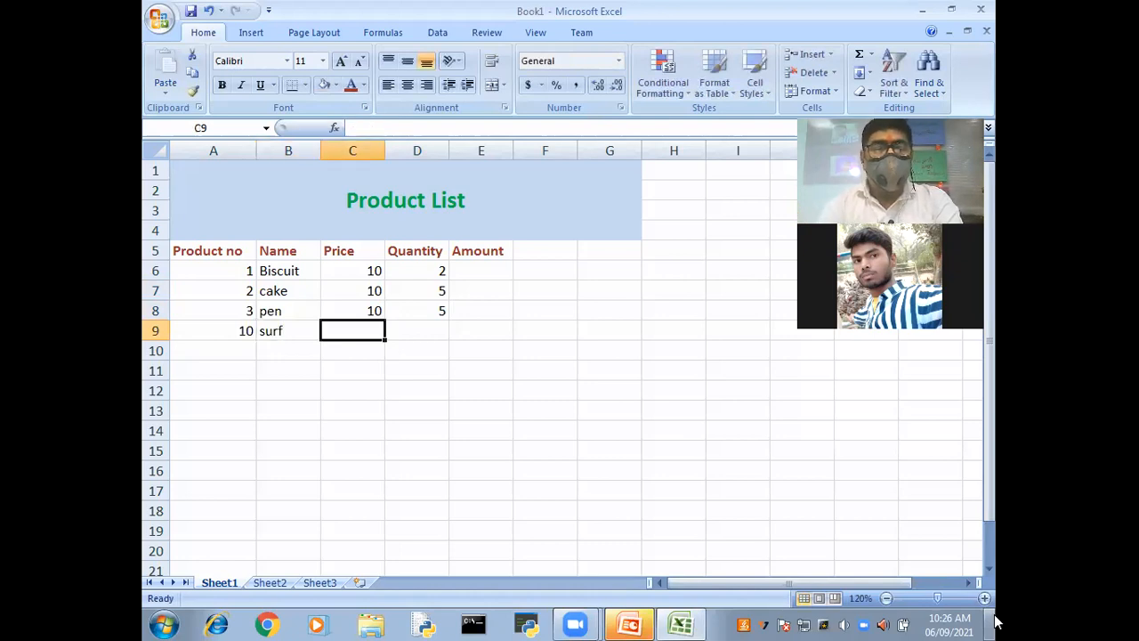
pyautogui.write('1')
pyautogui.press('Tab')
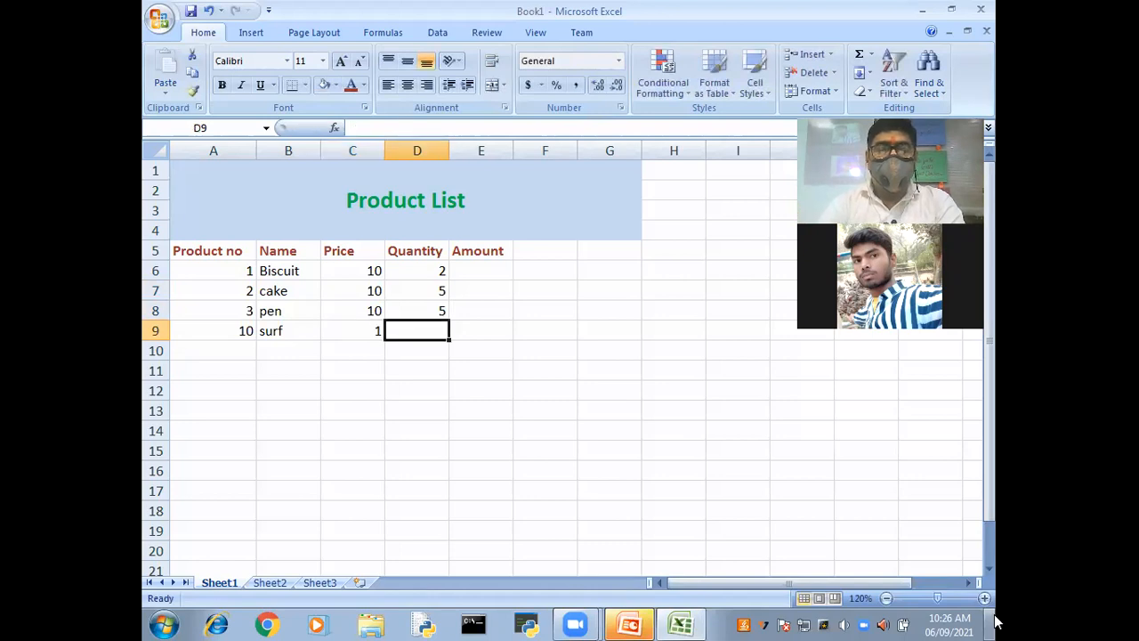
pyautogui.write('50')
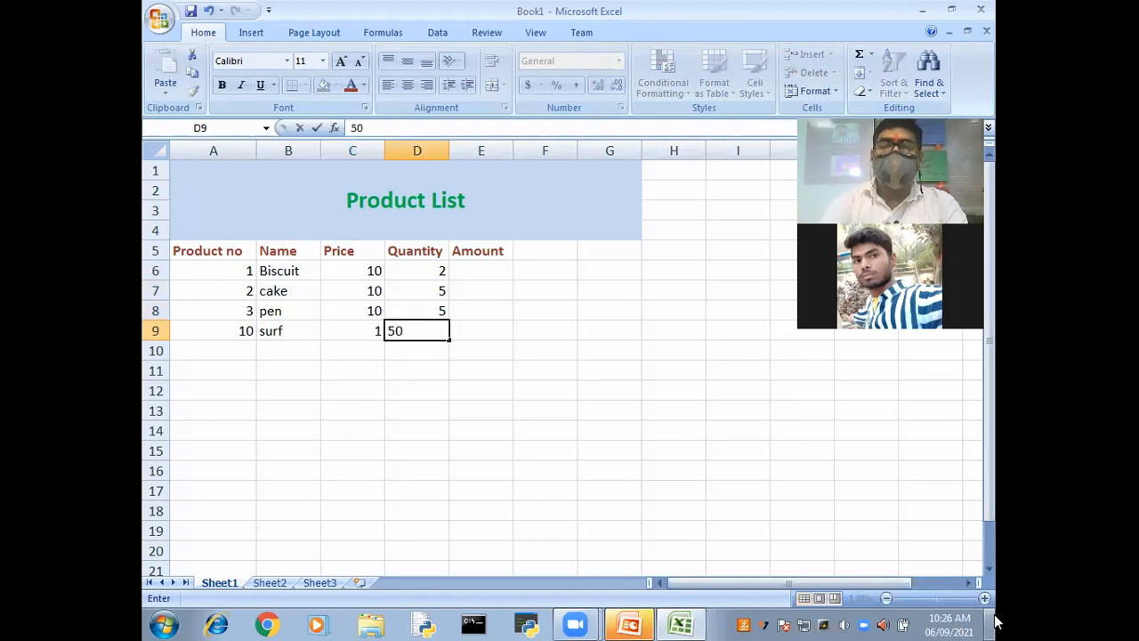
pyautogui.press('Return')
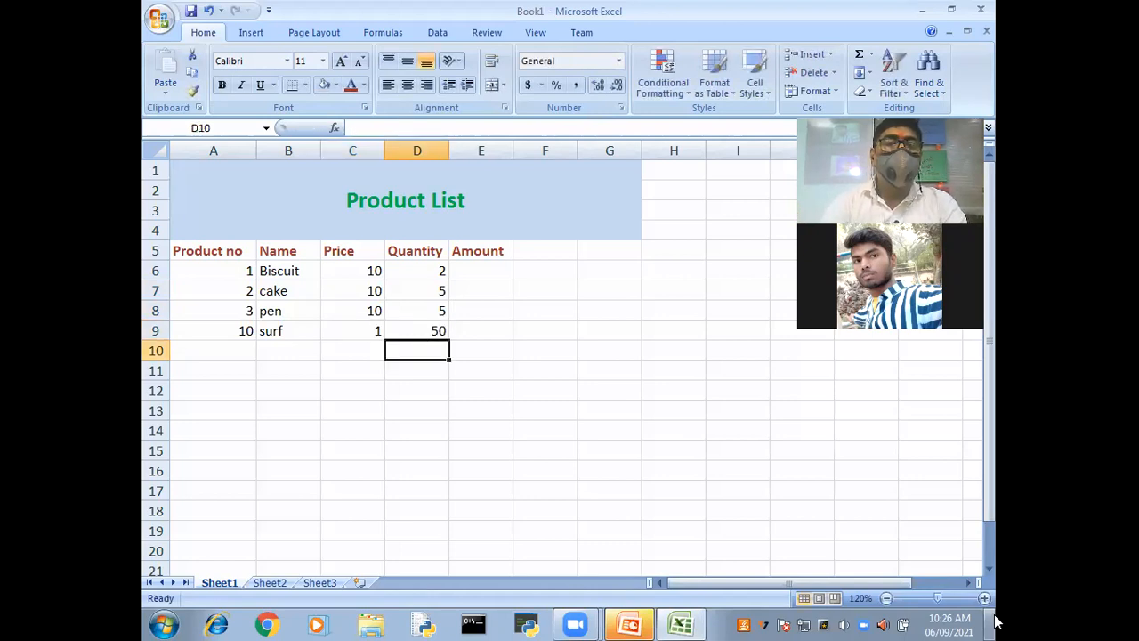
# - Correct the surf row by setting its price to 50 and its quantity to 1
pyautogui.press('Up')
pyautogui.press('Left')
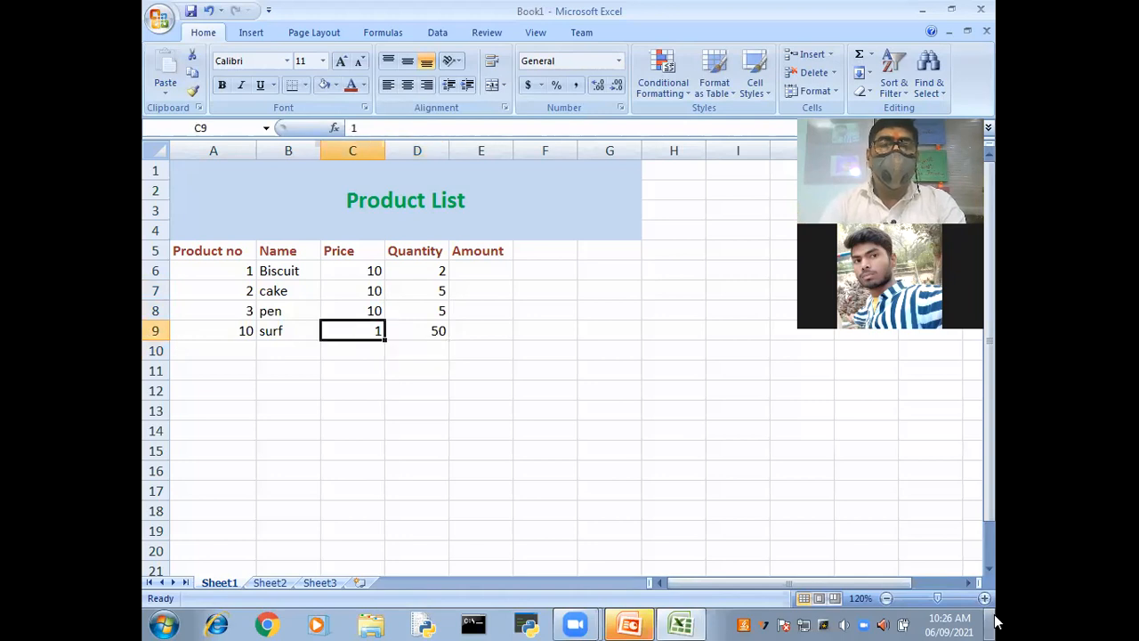
pyautogui.write('5')
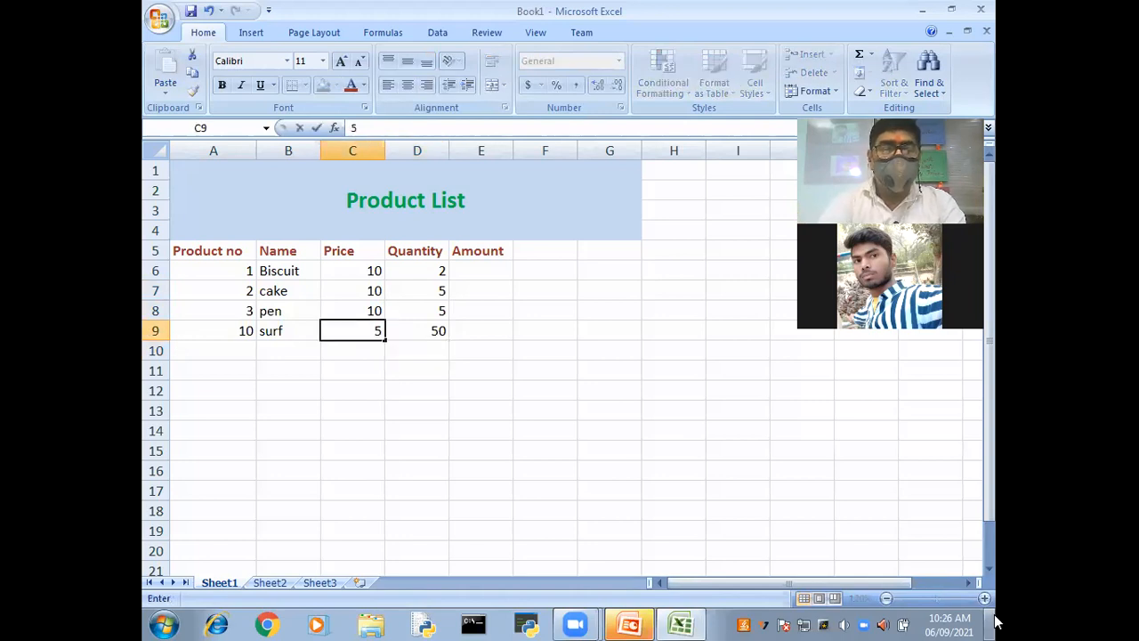
pyautogui.write('0')
pyautogui.press('Tab')
pyautogui.write('1')
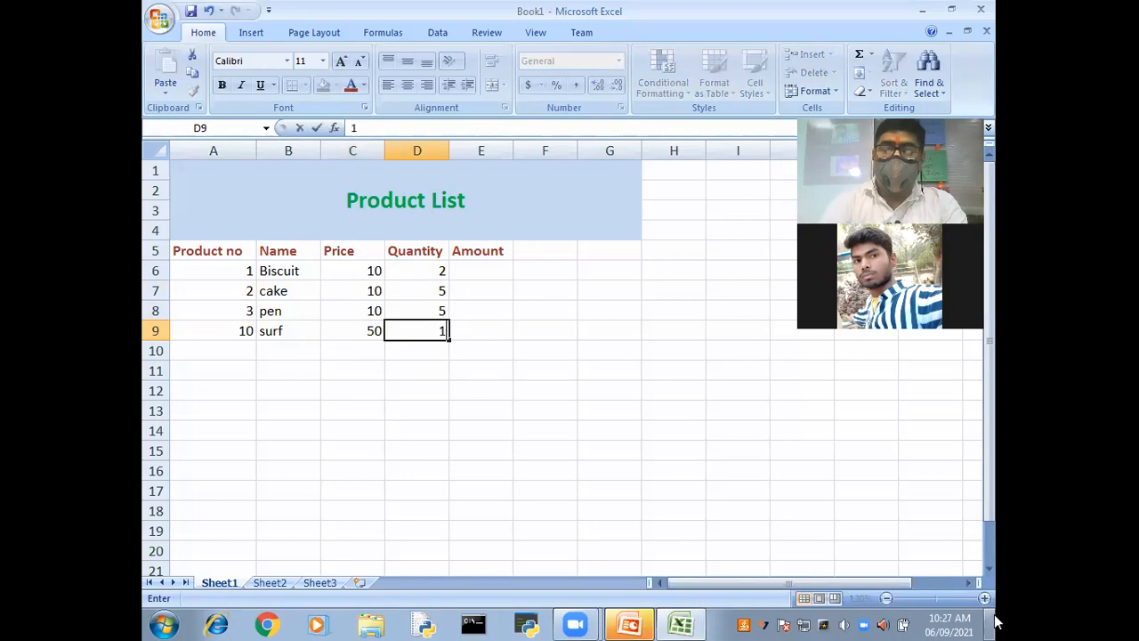
pyautogui.press('Return')
# - Enter the fifth product in row 10: product no 55, name sauce, price 99 and quantity 2
pyautogui.press('Left')
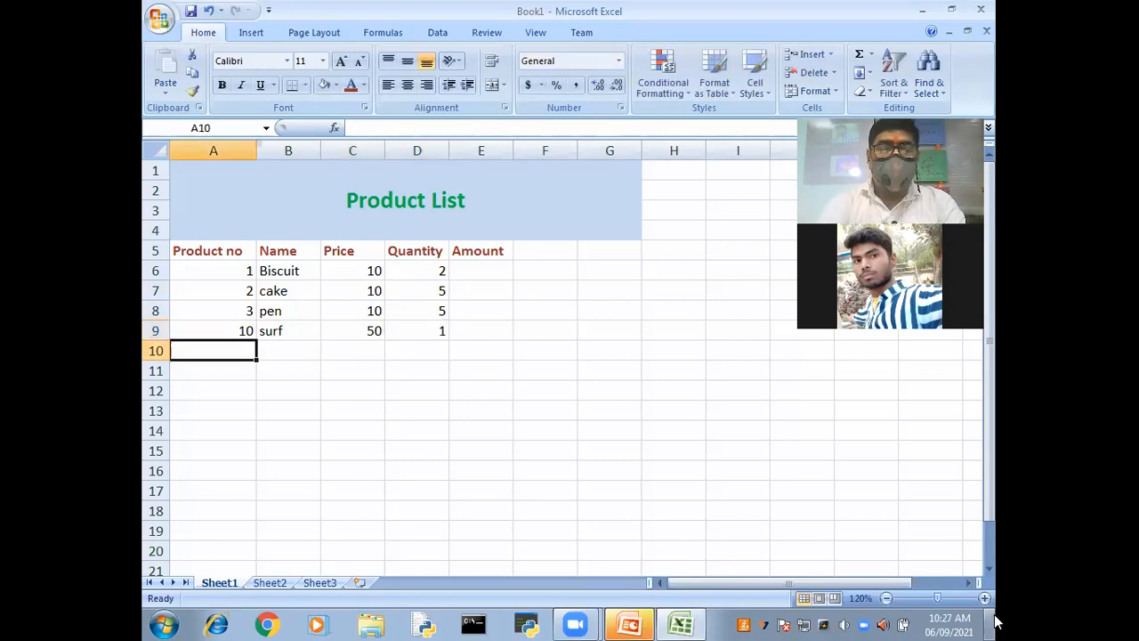
pyautogui.write('55')
pyautogui.press('Tab')
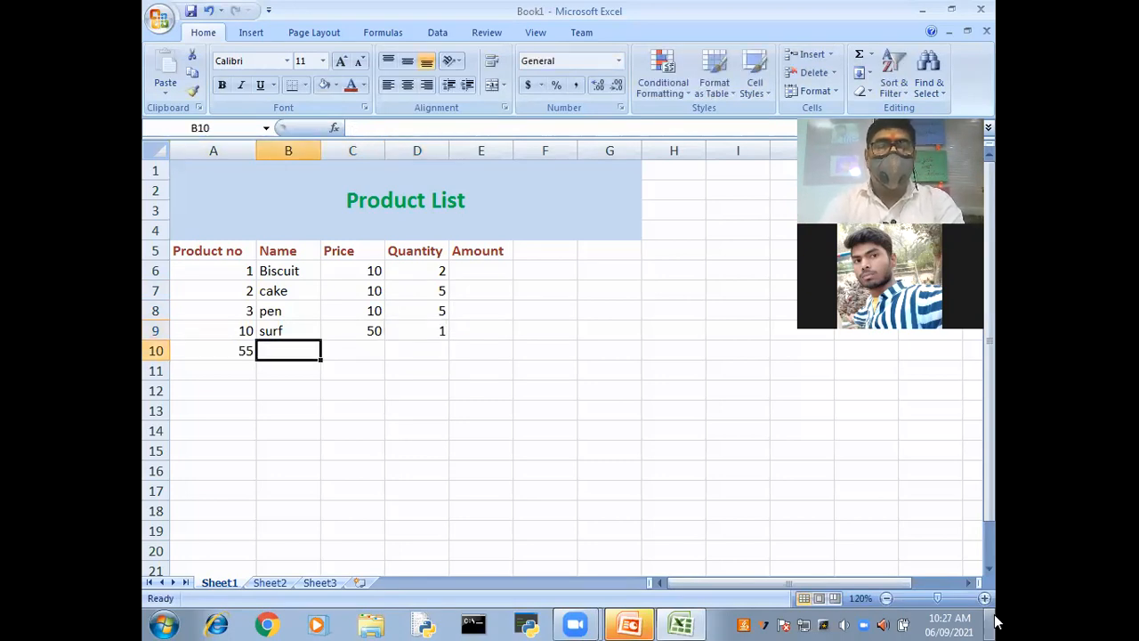
pyautogui.write('su')
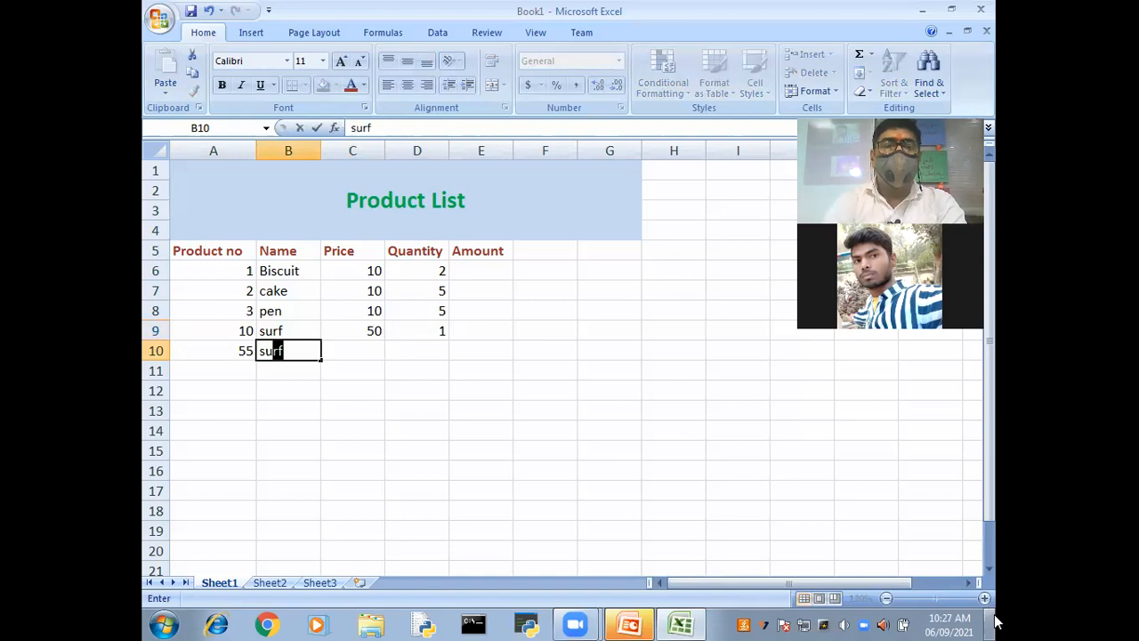
pyautogui.press('BackSpace')
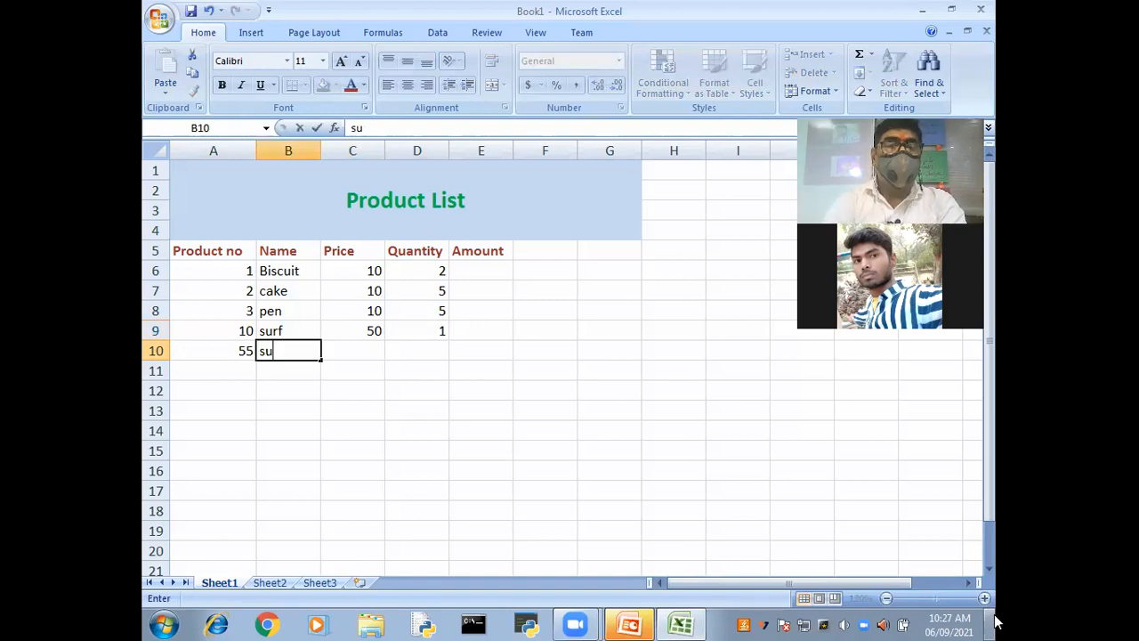
pyautogui.press('BackSpace')
pyautogui.write('auce')
pyautogui.press('Tab')
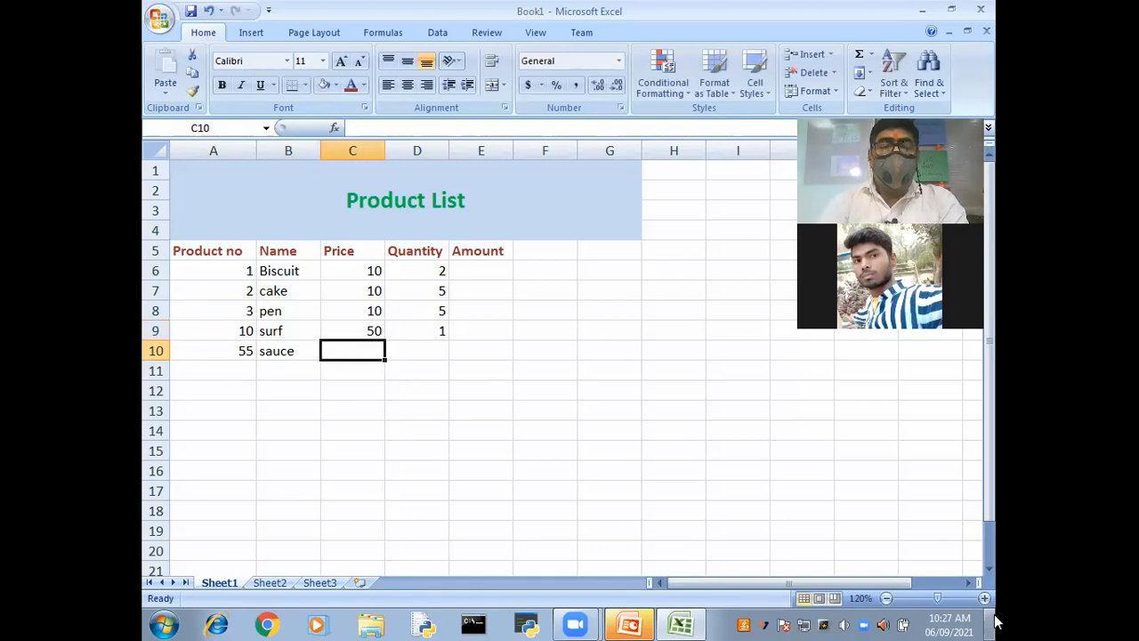
pyautogui.write('99')
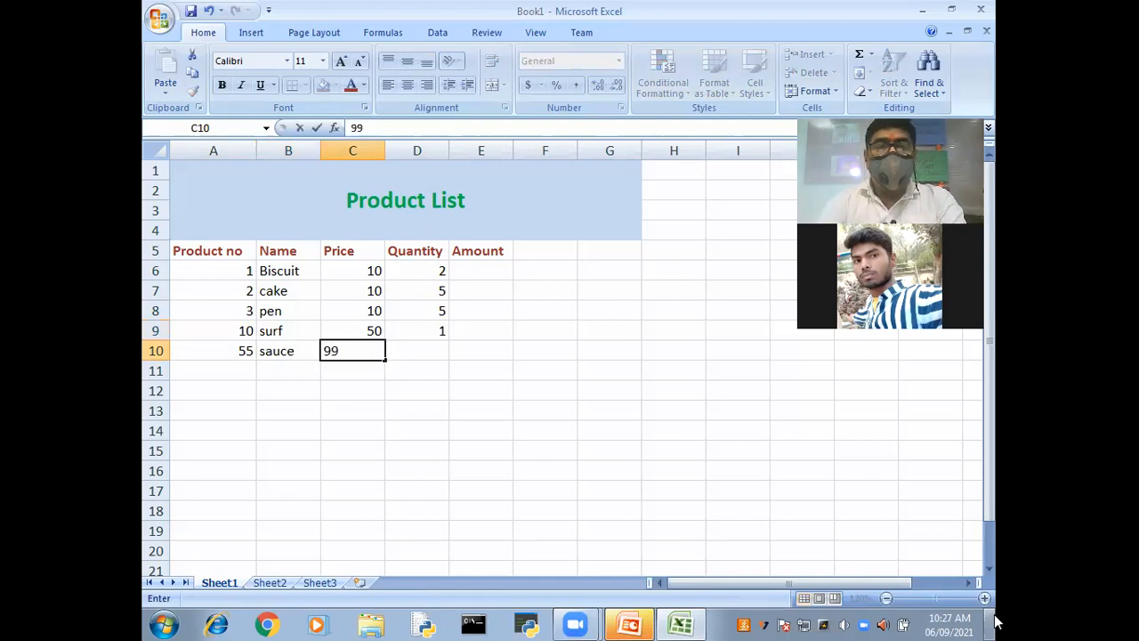
pyautogui.press('Tab')
pyautogui.write('2')
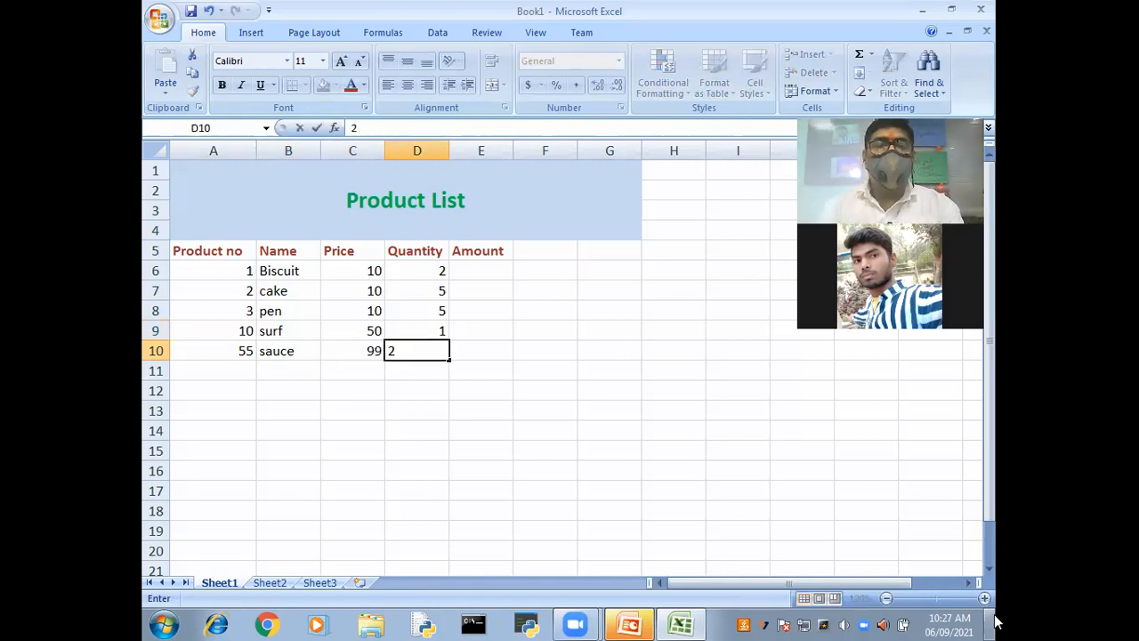
pyautogui.click(709, 525)
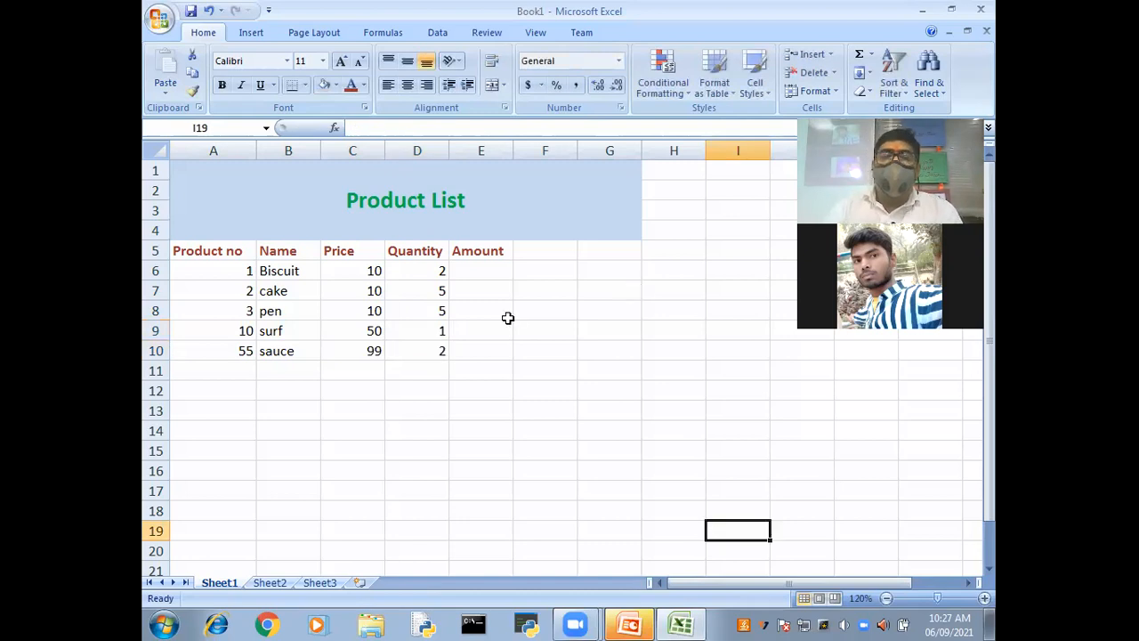
pyautogui.click(481, 270)
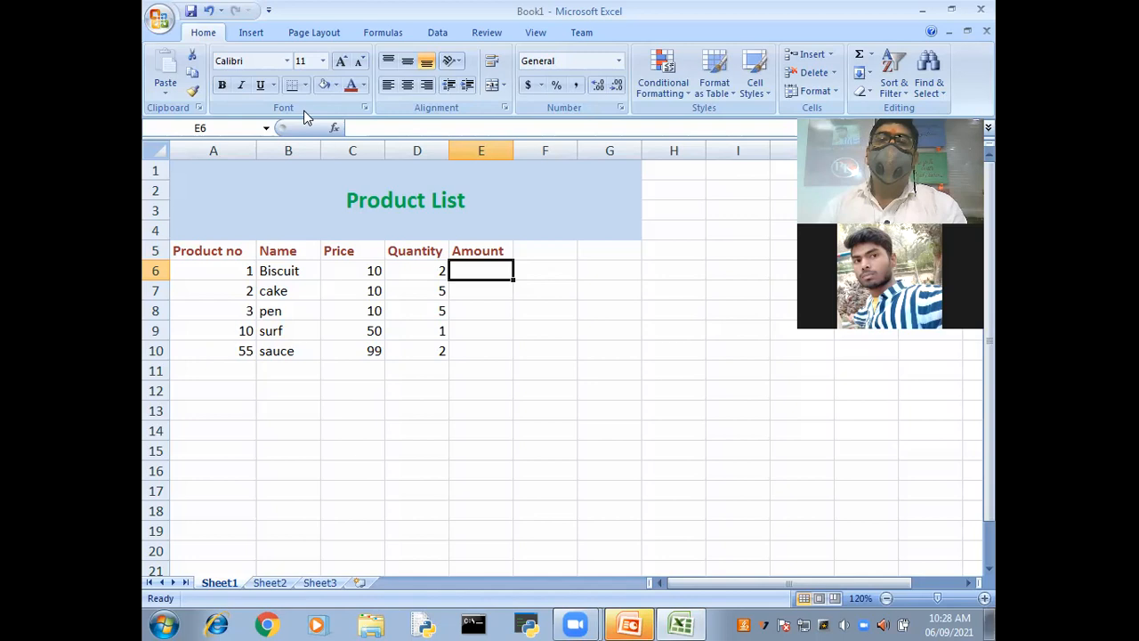
pyautogui.click(750, 246)
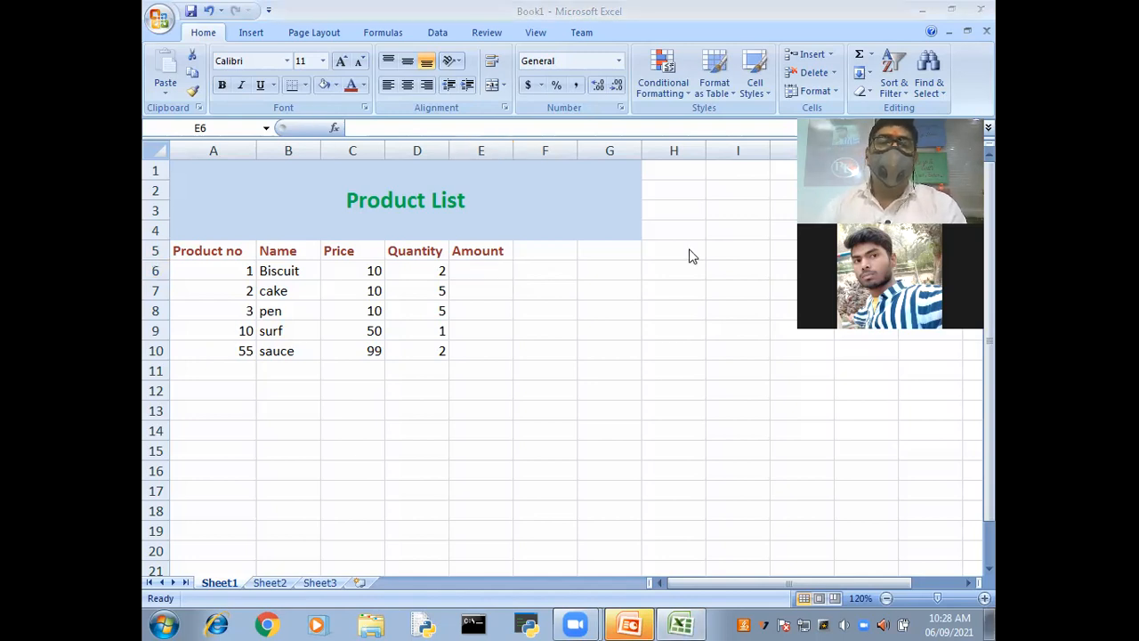
pyautogui.click(491, 268)
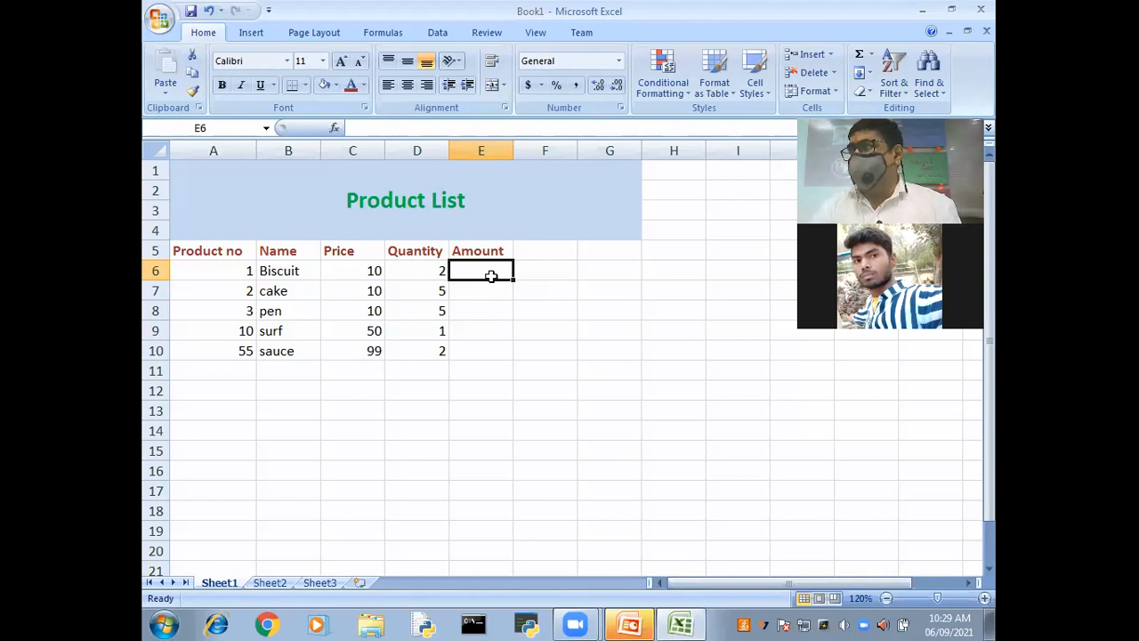
pyautogui.click(341, 269)
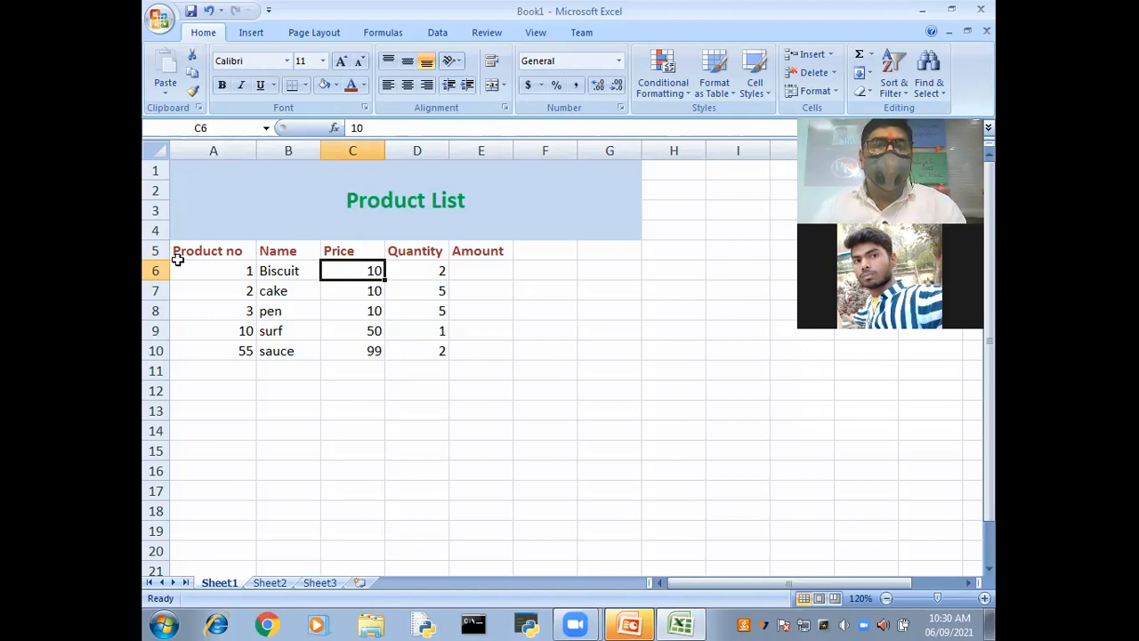
# - Calculate the Biscuit amount in cell E6 with the formula =C6 * D6, multiplying price by quantity
pyautogui.click(492, 271)
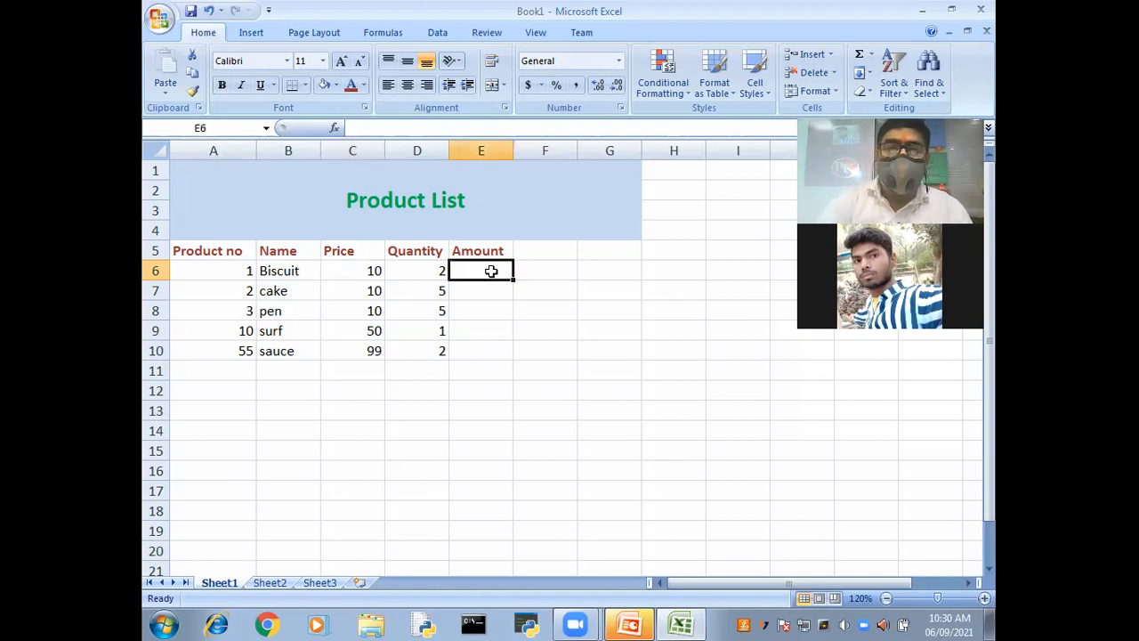
pyautogui.write('=c')
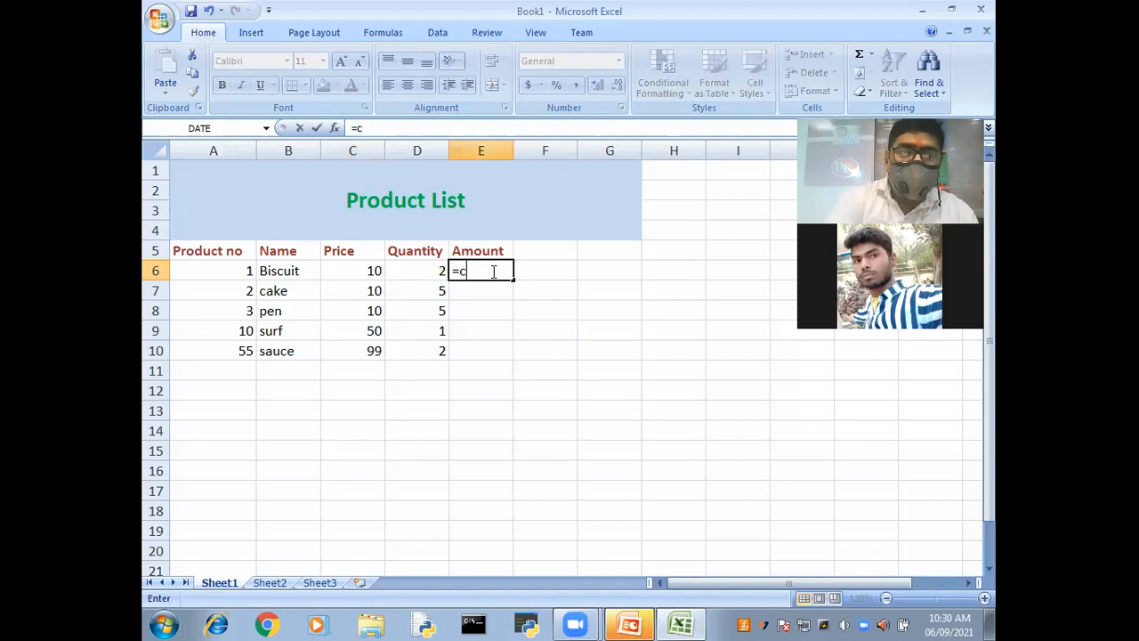
pyautogui.write('6')
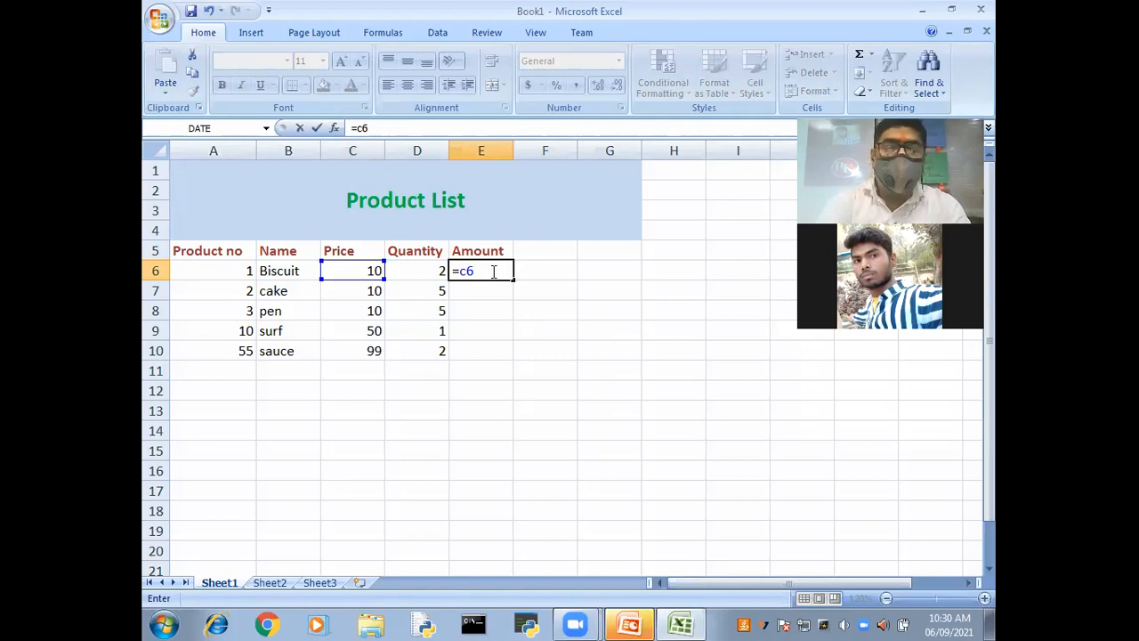
pyautogui.write(' *')
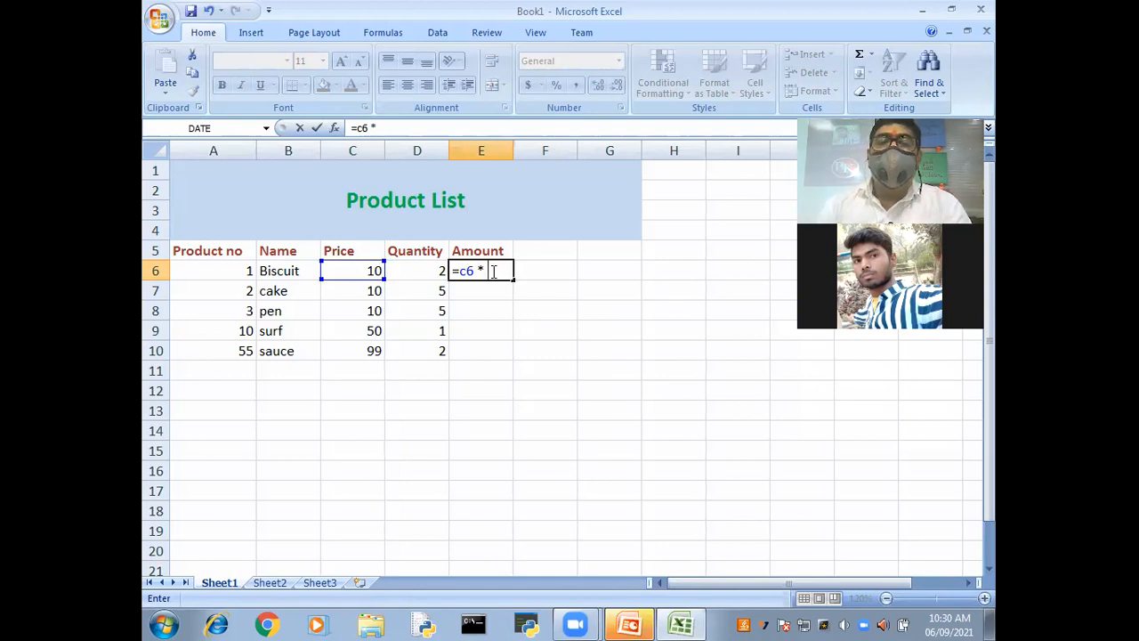
pyautogui.click(420, 271)
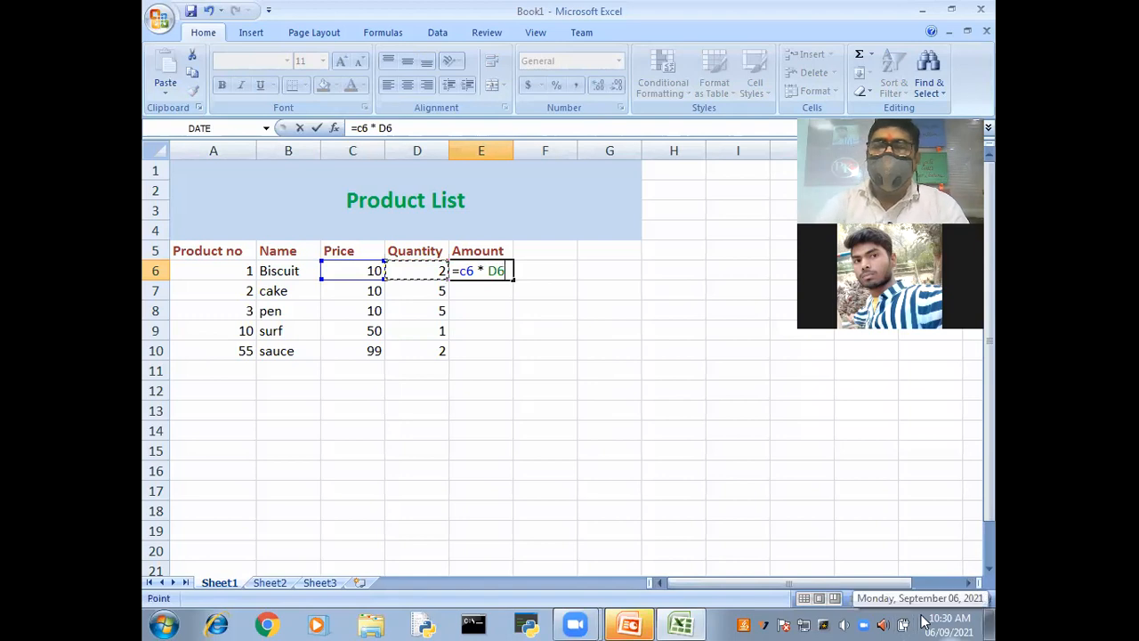
pyautogui.press('Return')
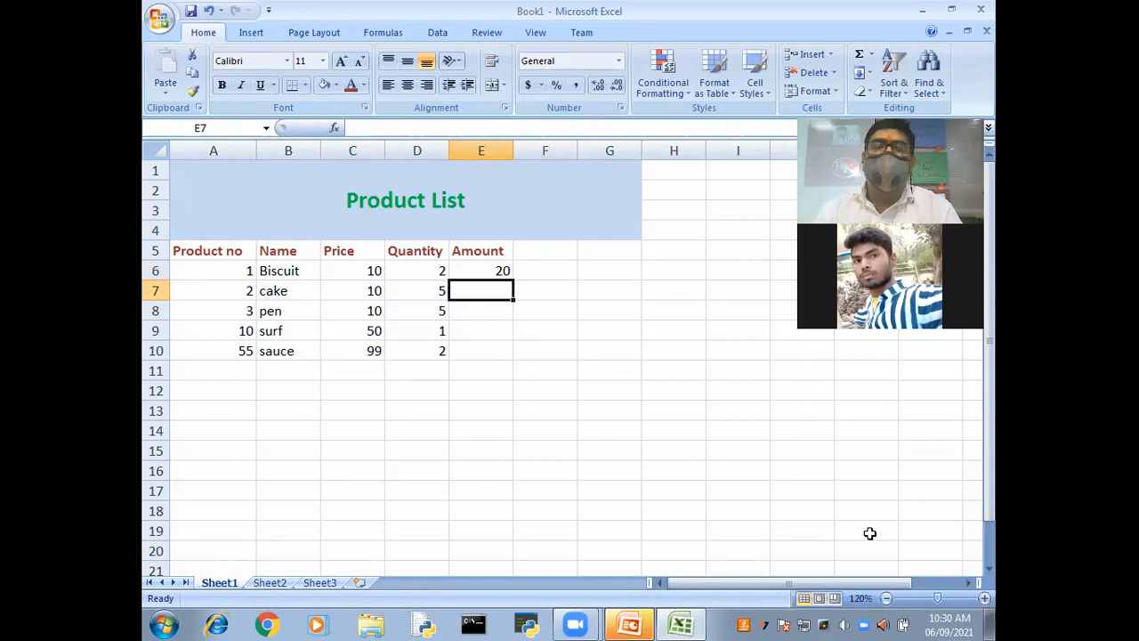
# - Fill the amount formula from E6 down through E10 for the remaining products
pyautogui.click(483, 270)
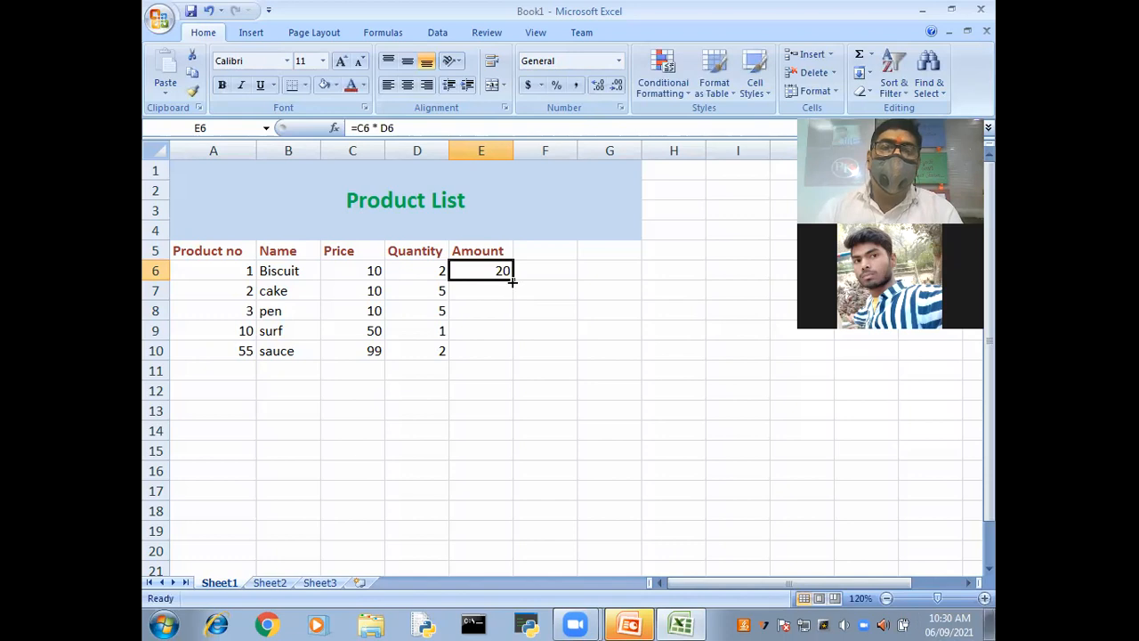
pyautogui.moveTo(513, 278); pyautogui.dragTo(568, 463)
pyautogui.click(568, 460)
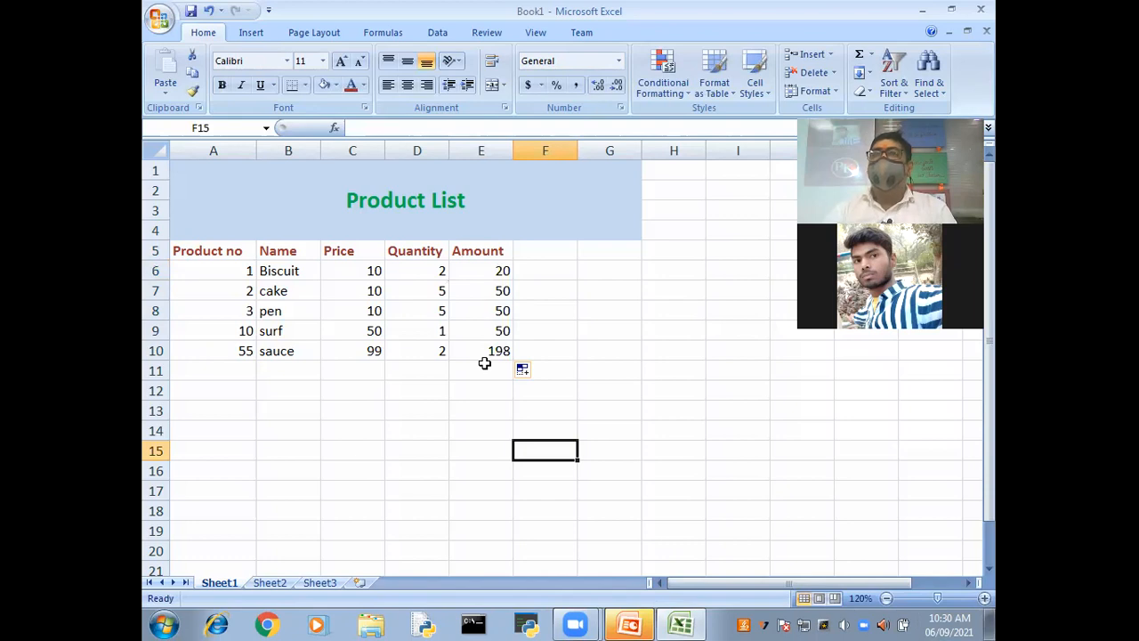
# - Enter the label "Total" in cell B12 below the product rows
pyautogui.click(282, 392)
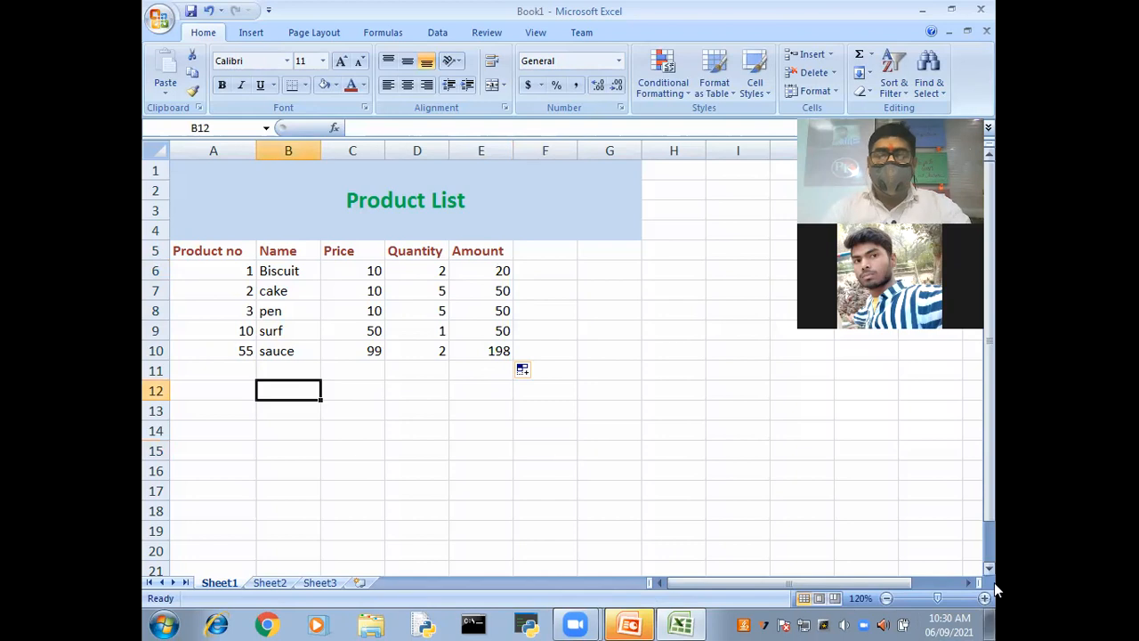
pyautogui.write('Tota')
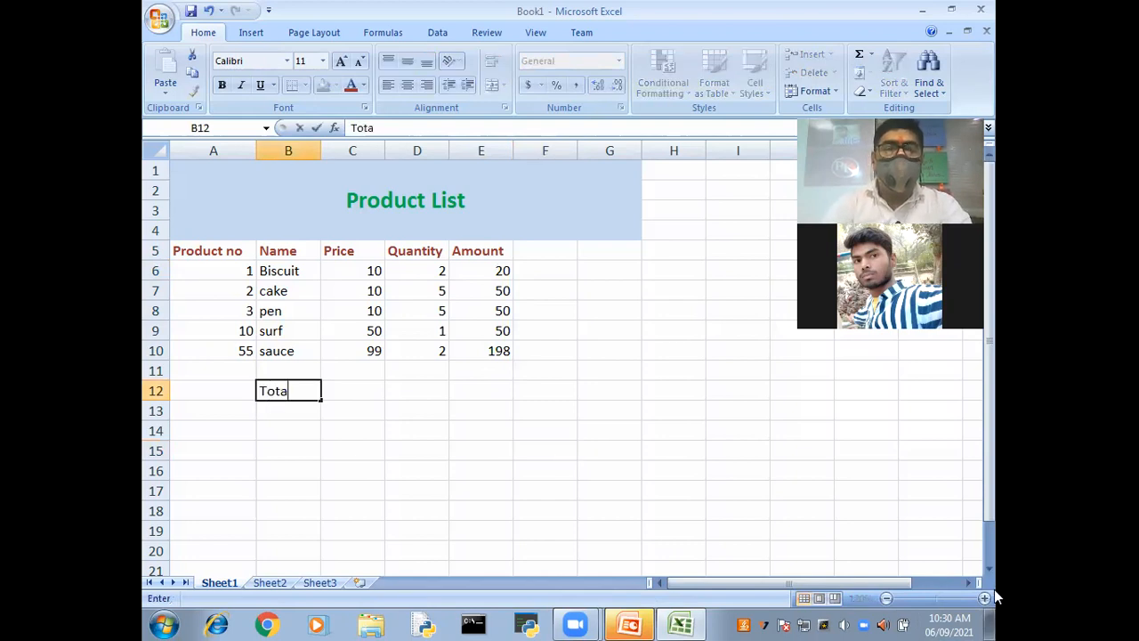
pyautogui.write('l')
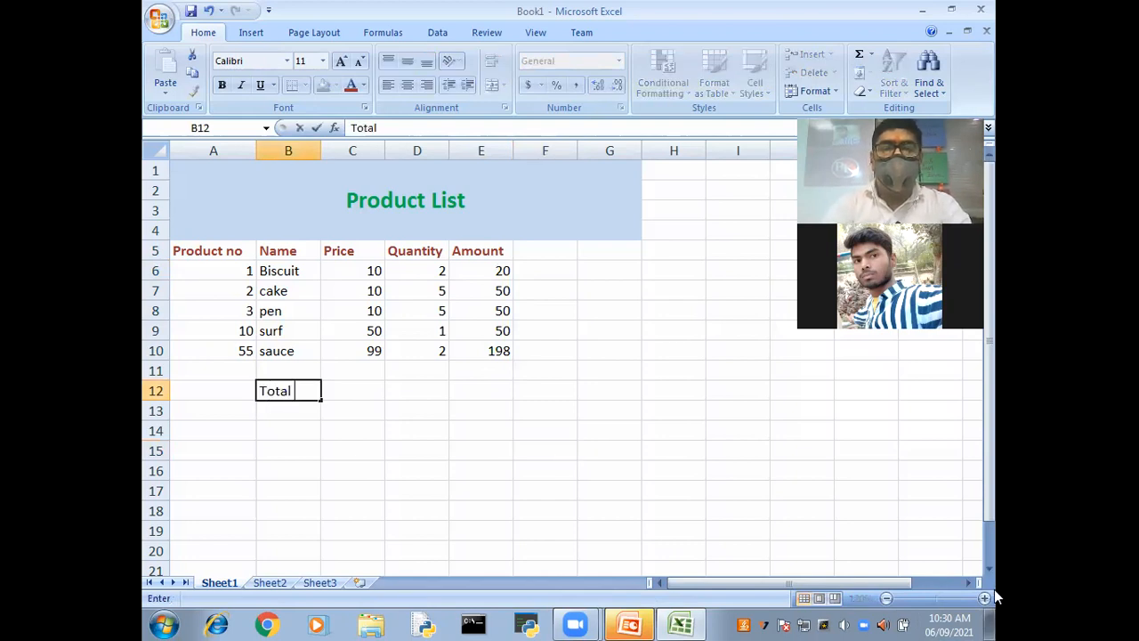
pyautogui.press('Tab')
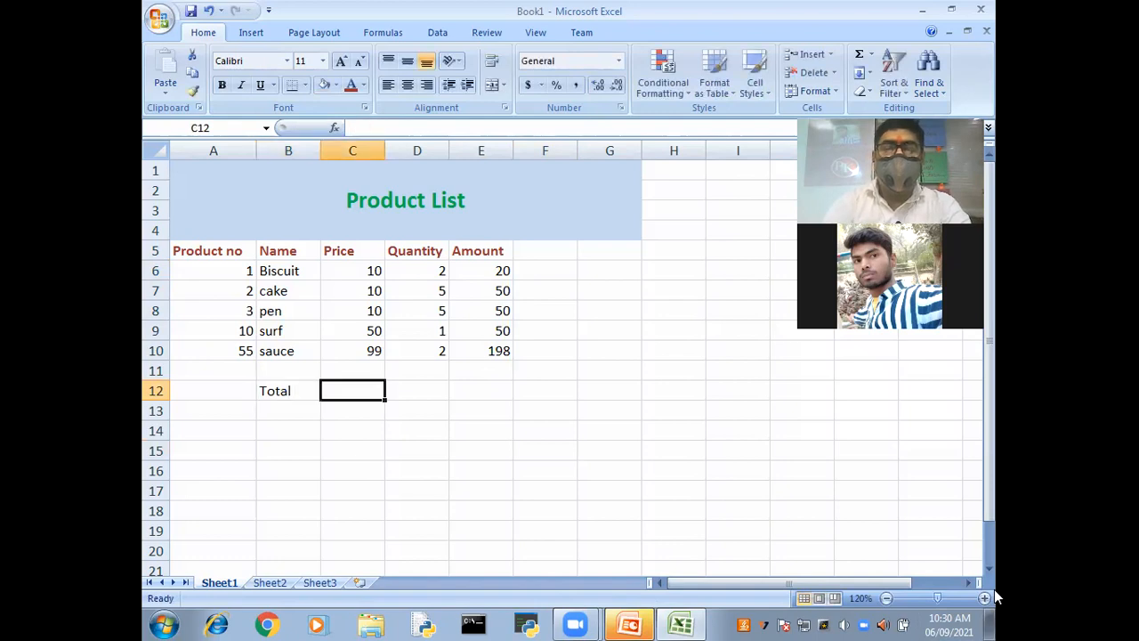
# - Enter an equals sign in cell C12 beside the Total label
pyautogui.write('=')
pyautogui.press('Tab')
pyautogui.press('Tab')
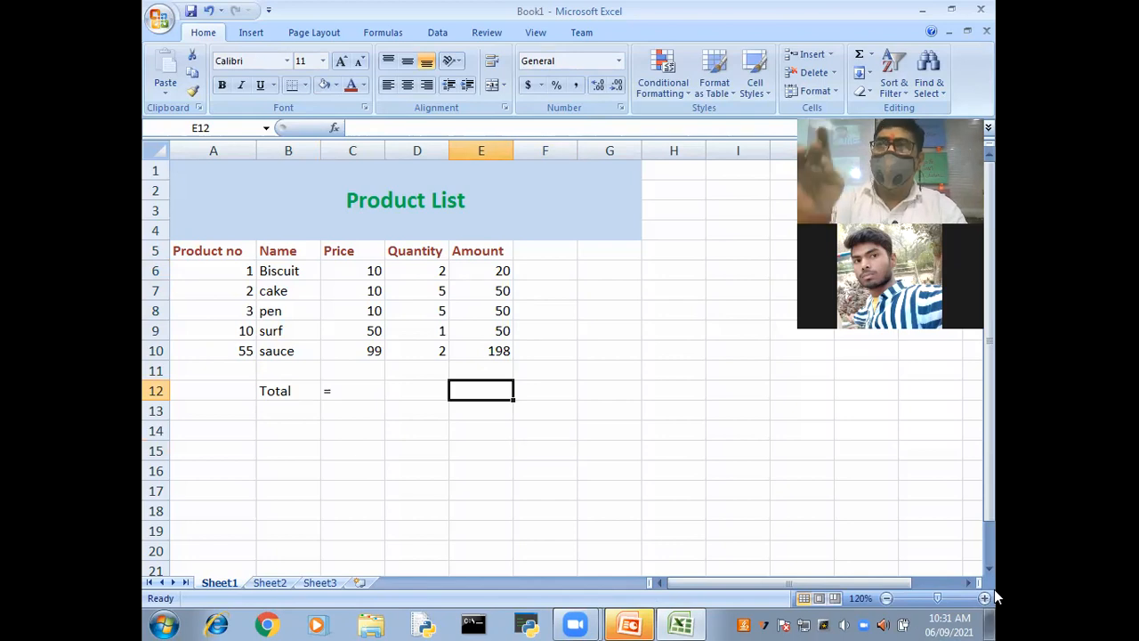
# - Calculate the total of all product amounts in cell E12 with the formula =SUM(E6:E10)
pyautogui.write('=')
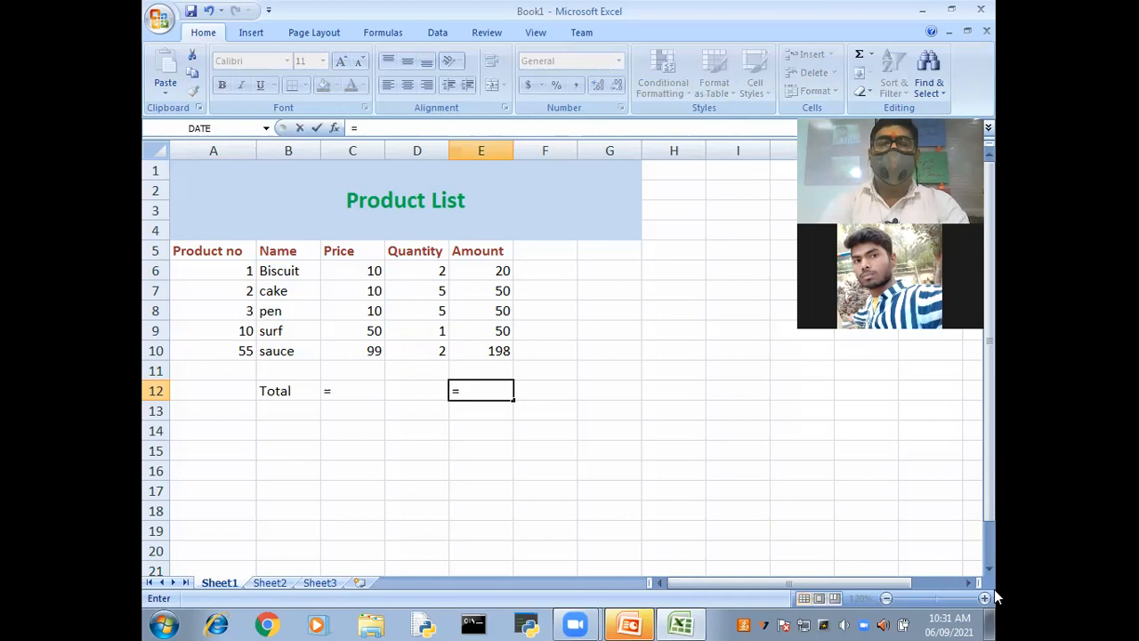
pyautogui.write('sum')
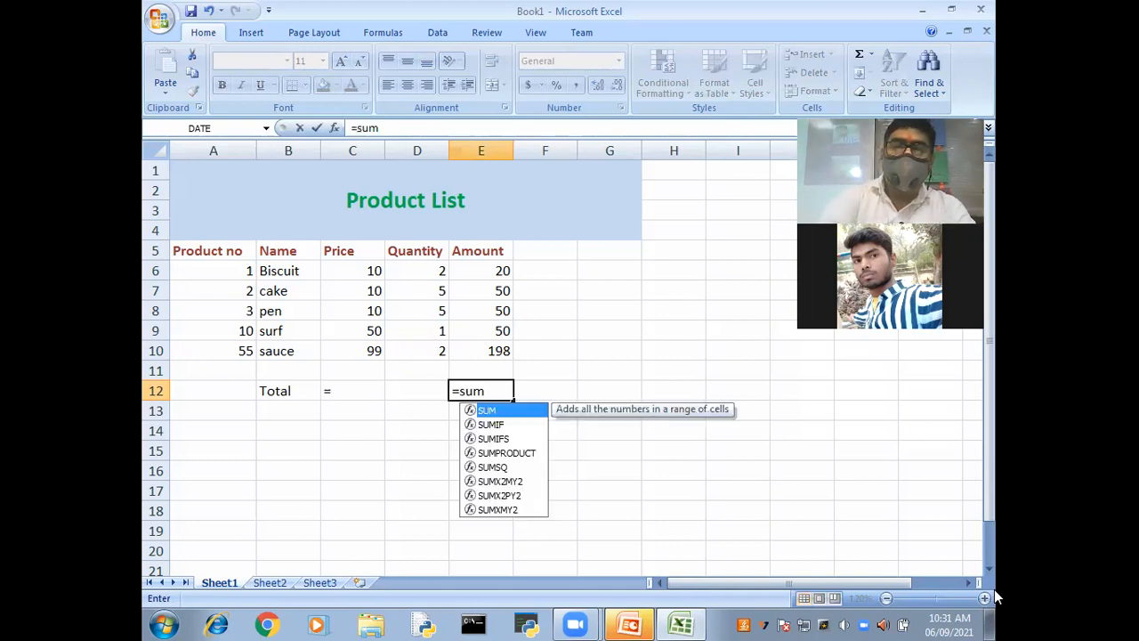
pyautogui.write('(')
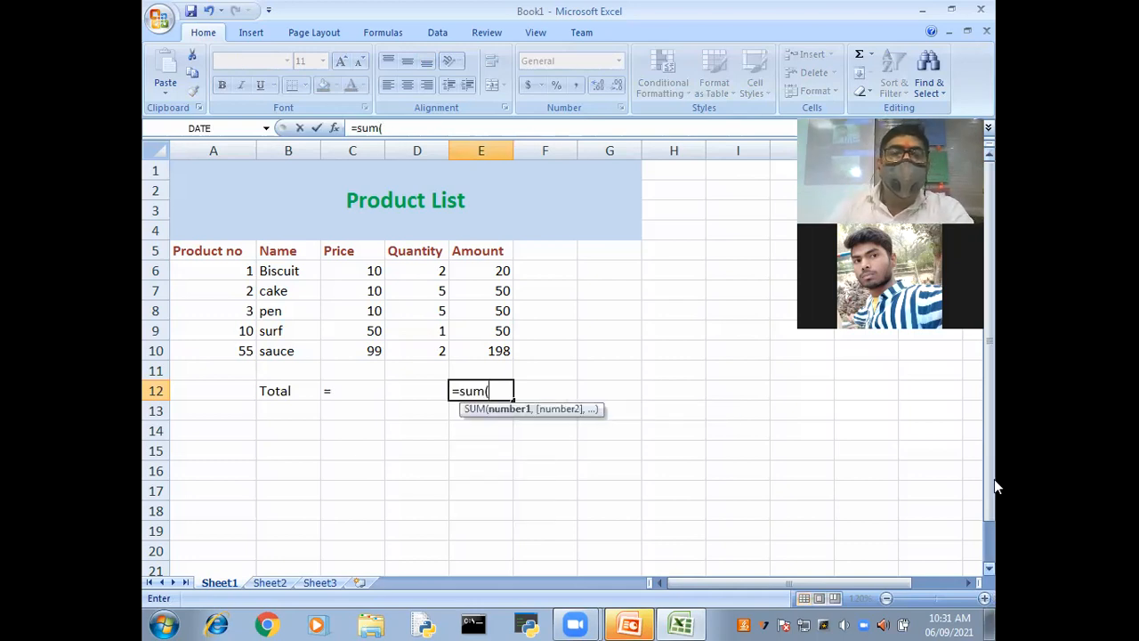
pyautogui.click(479, 274)
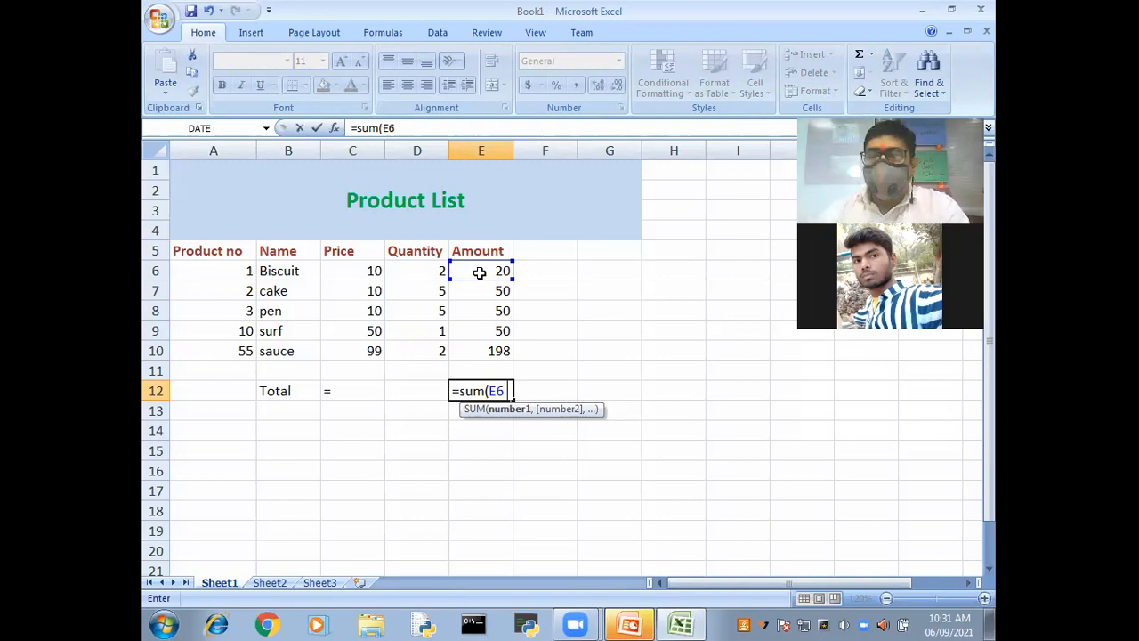
pyautogui.write(':')
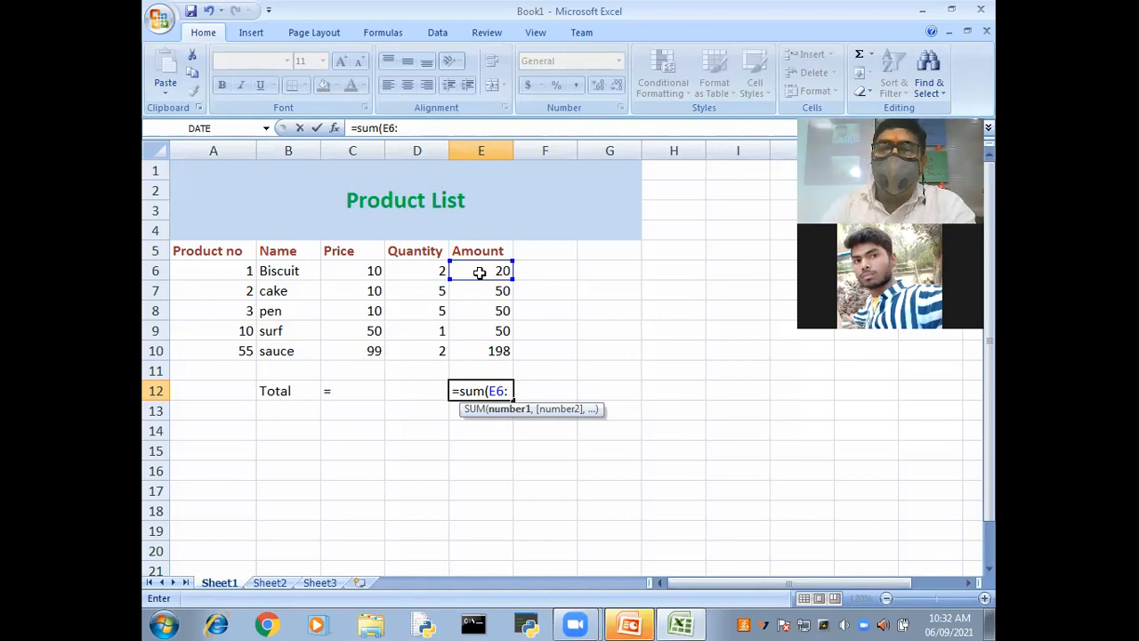
pyautogui.click(504, 352)
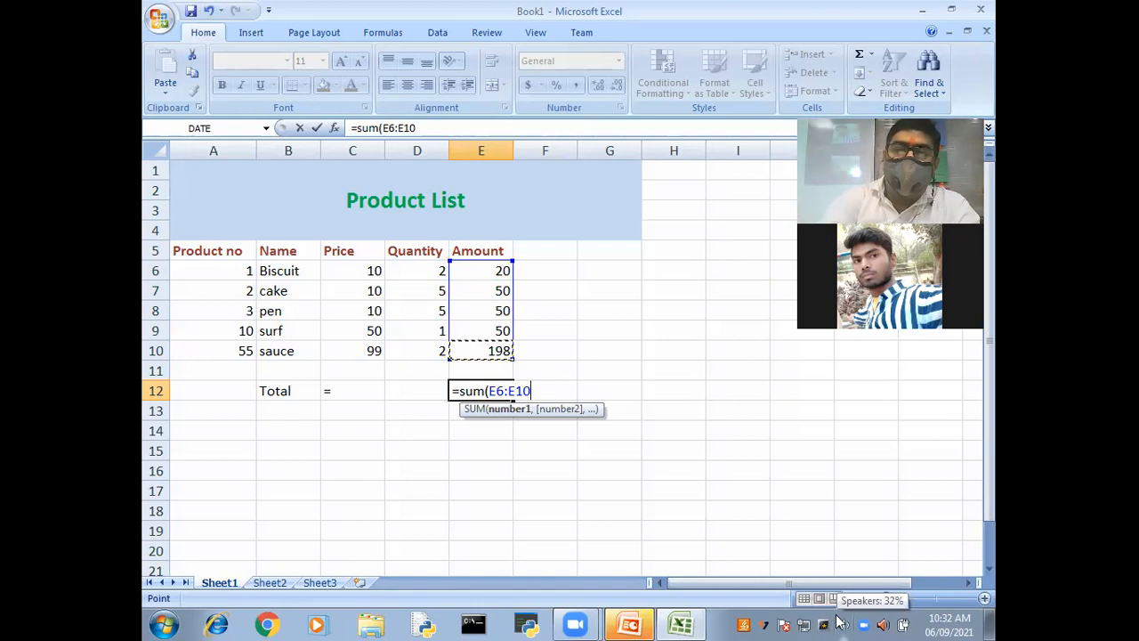
pyautogui.write(')')
pyautogui.press('Return')
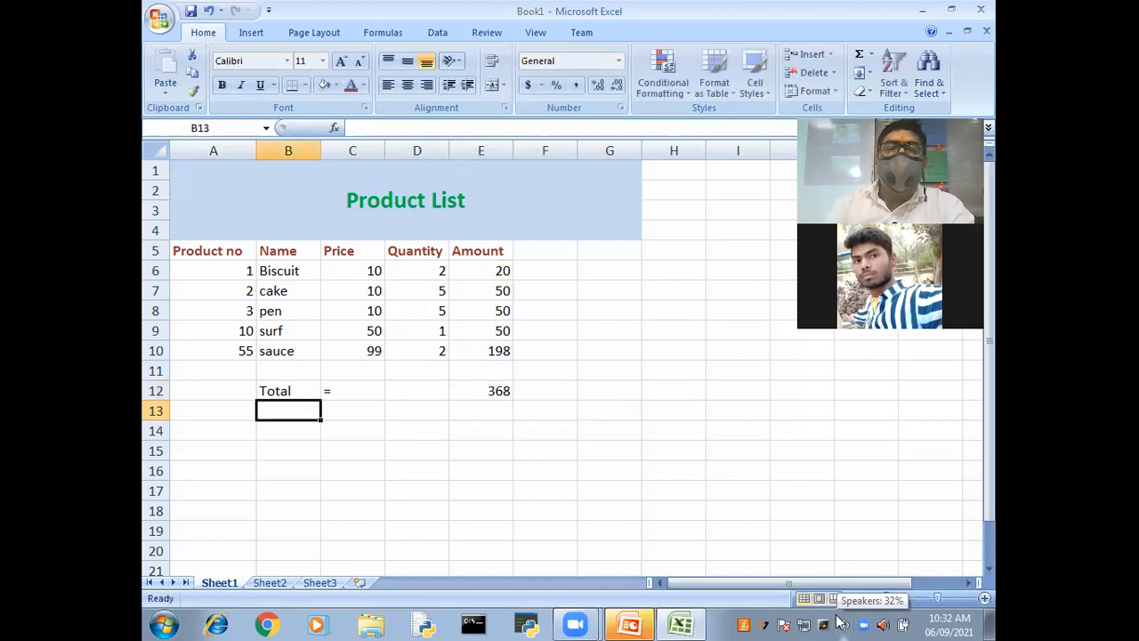
# - Make the total amount in cell E12 bold
pyautogui.click(559, 436)
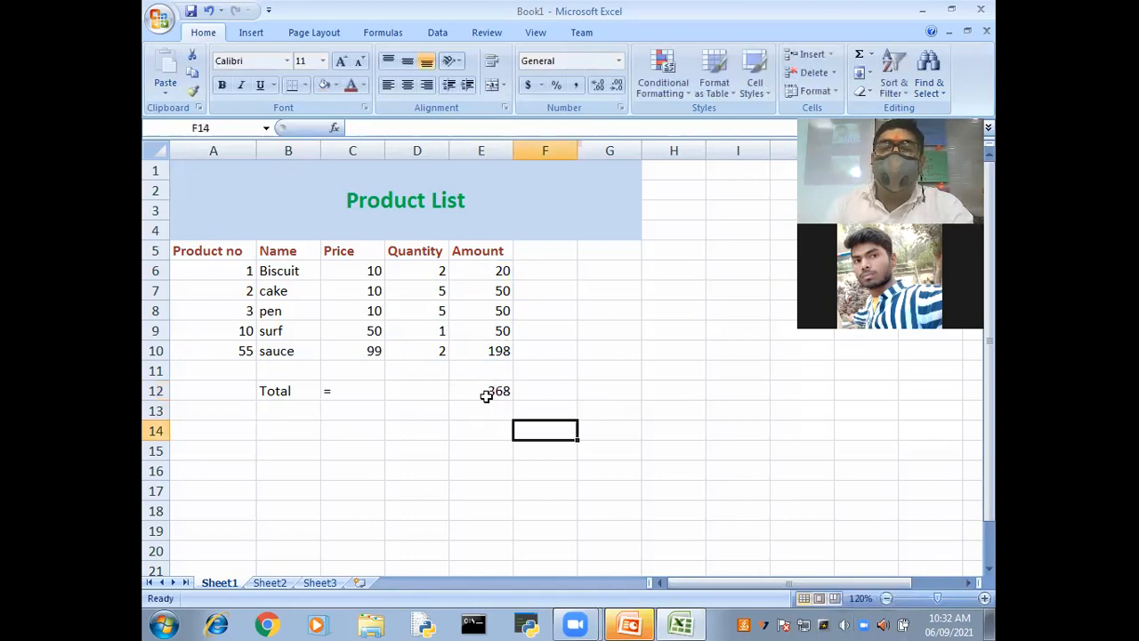
pyautogui.click(480, 392)
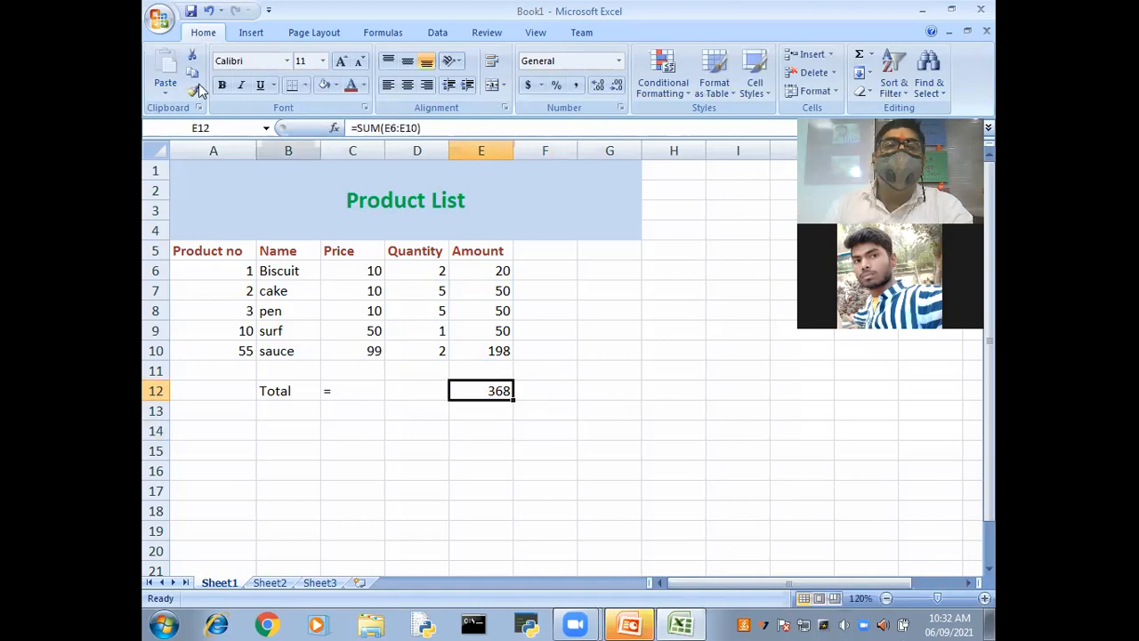
pyautogui.click(222, 85)
pyautogui.click(613, 429)
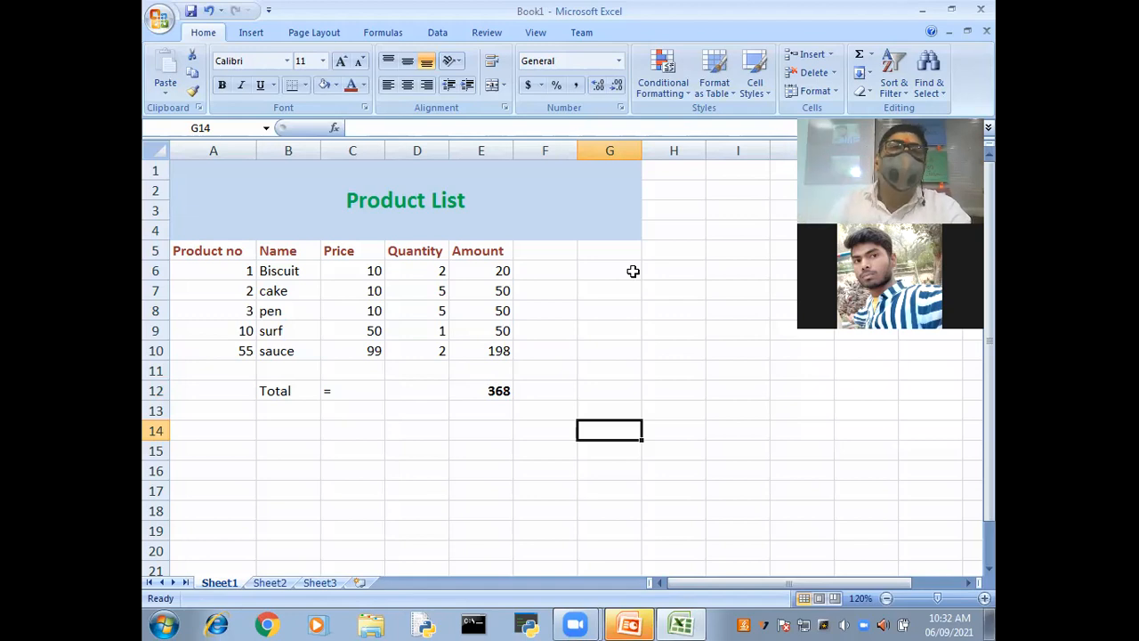
# - Save the workbook in the Documents library as EXCERSIZE3.xlsx
pyautogui.click(160, 19)
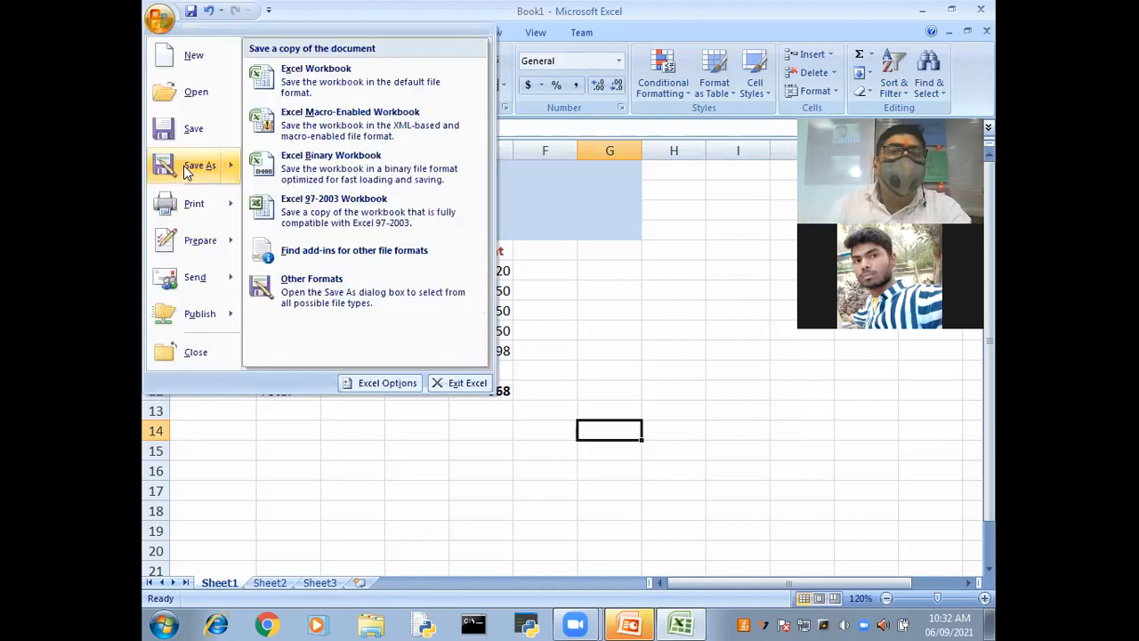
pyautogui.click(185, 169)
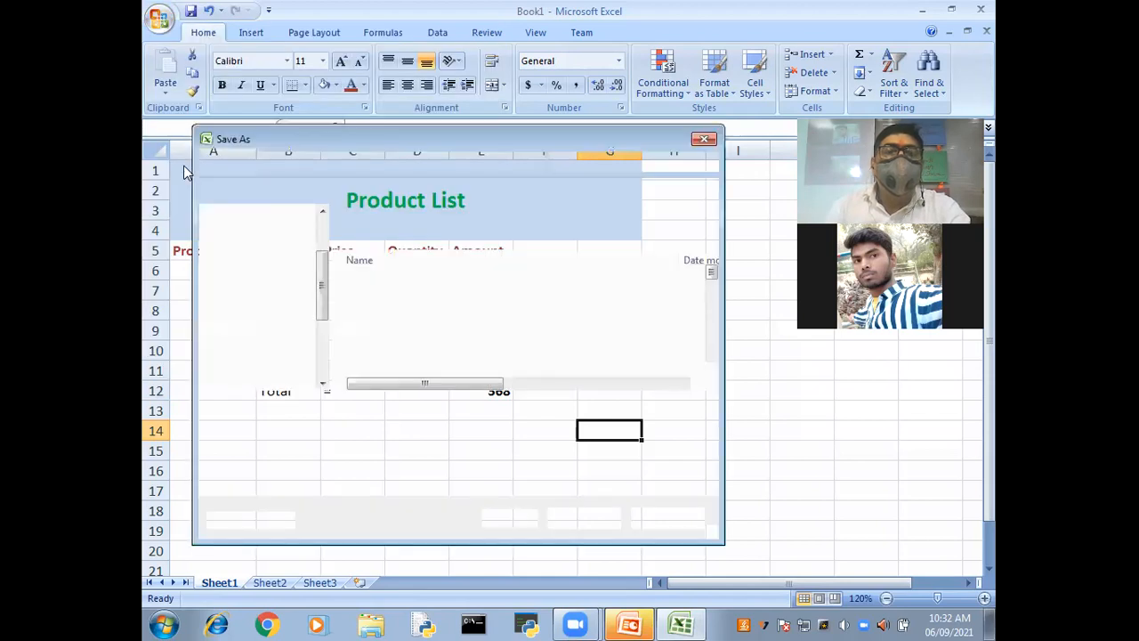
pyautogui.write('ex')
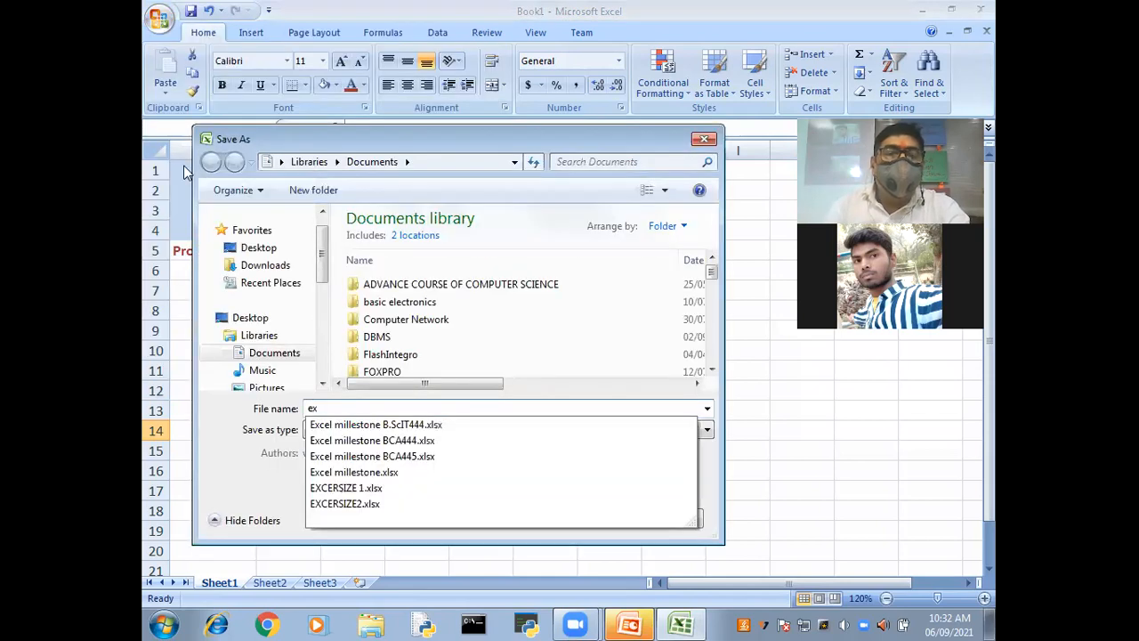
pyautogui.write('cer')
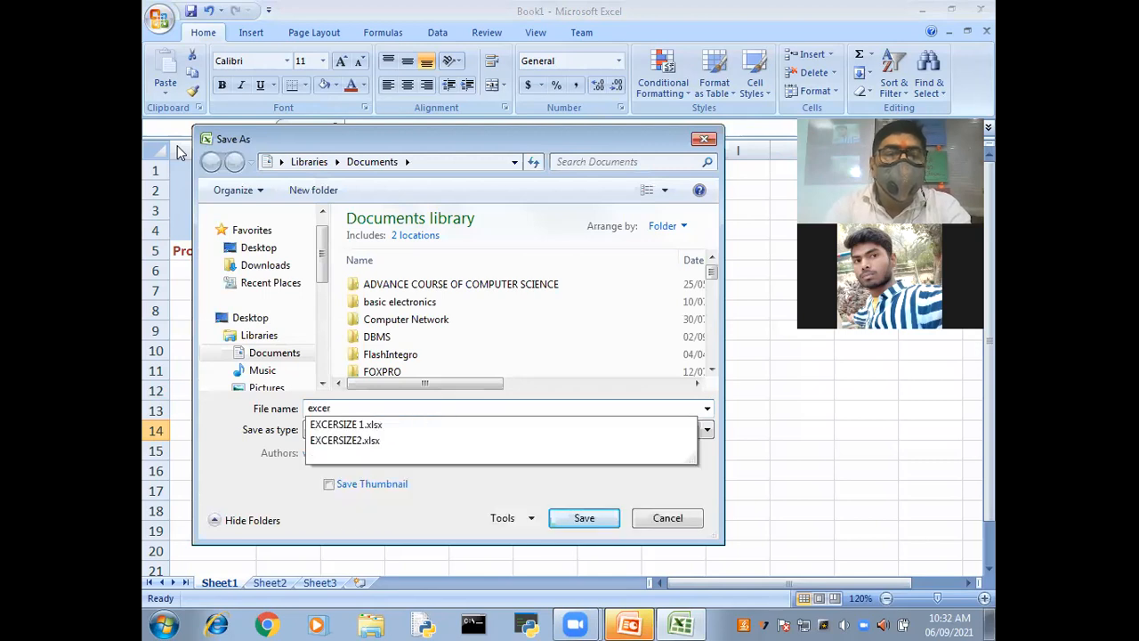
pyautogui.press('Down')
pyautogui.press('Down')
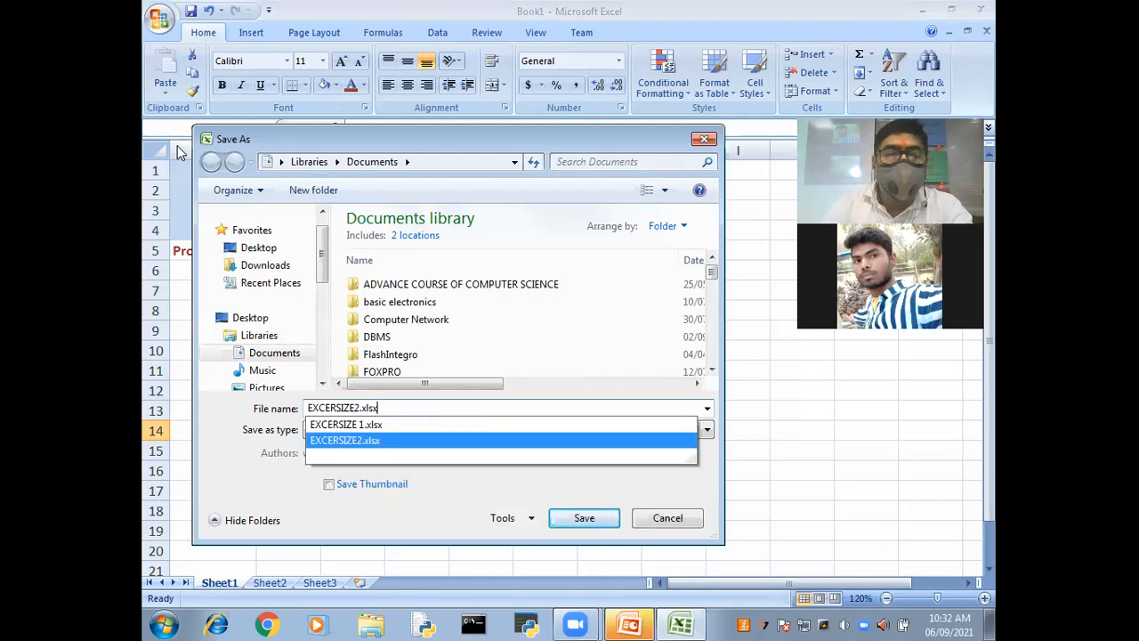
pyautogui.press('Left')
pyautogui.press('Left')
pyautogui.press('Left')
pyautogui.press('Left')
pyautogui.press('Left')
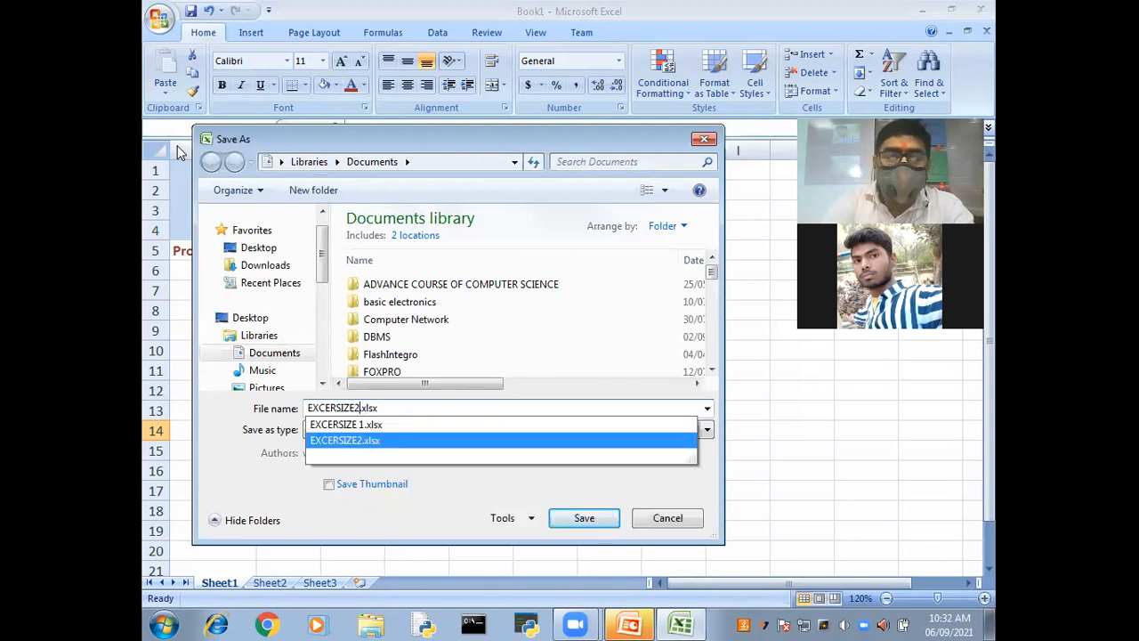
pyautogui.press('BackSpace')
pyautogui.write('c3')
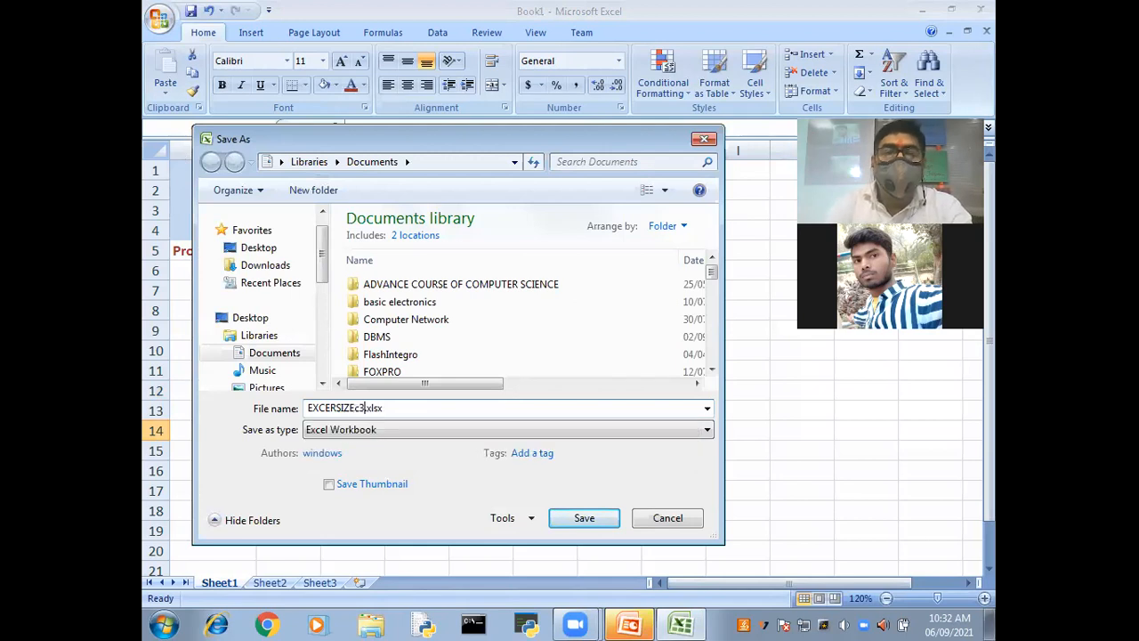
pyautogui.press('BackSpace')
pyautogui.press('BackSpace')
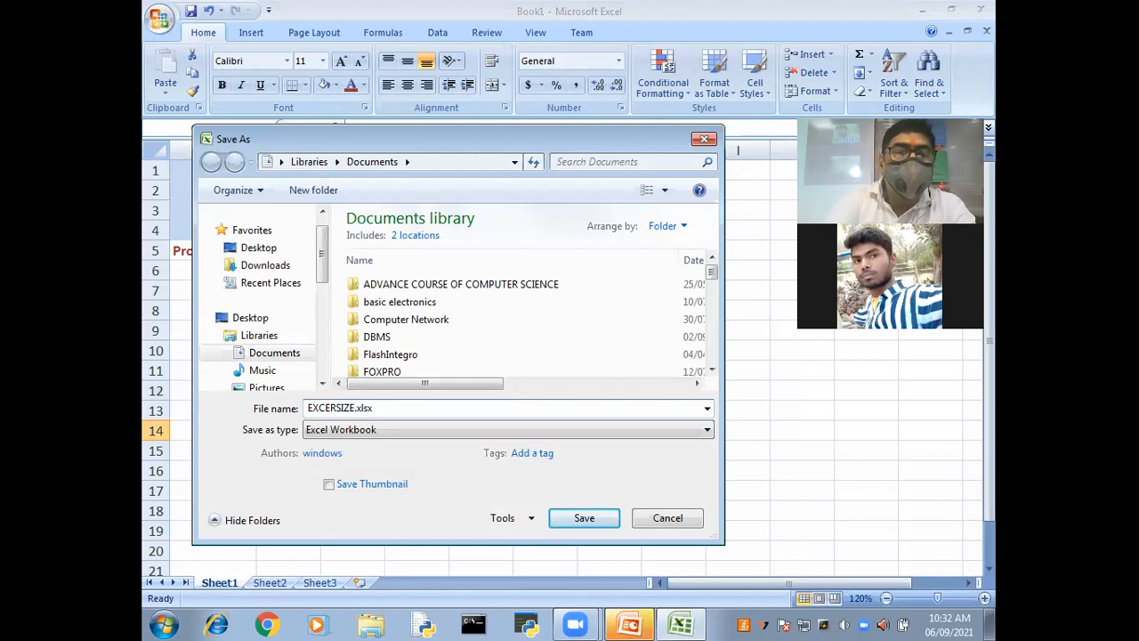
pyautogui.write('3')
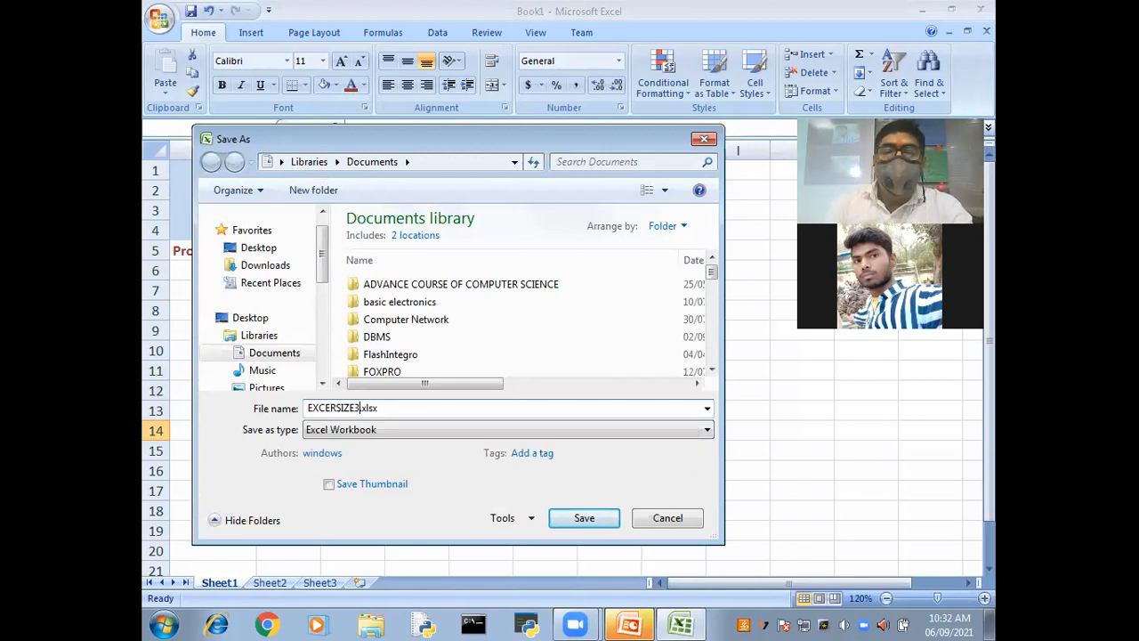
pyautogui.click(585, 518)
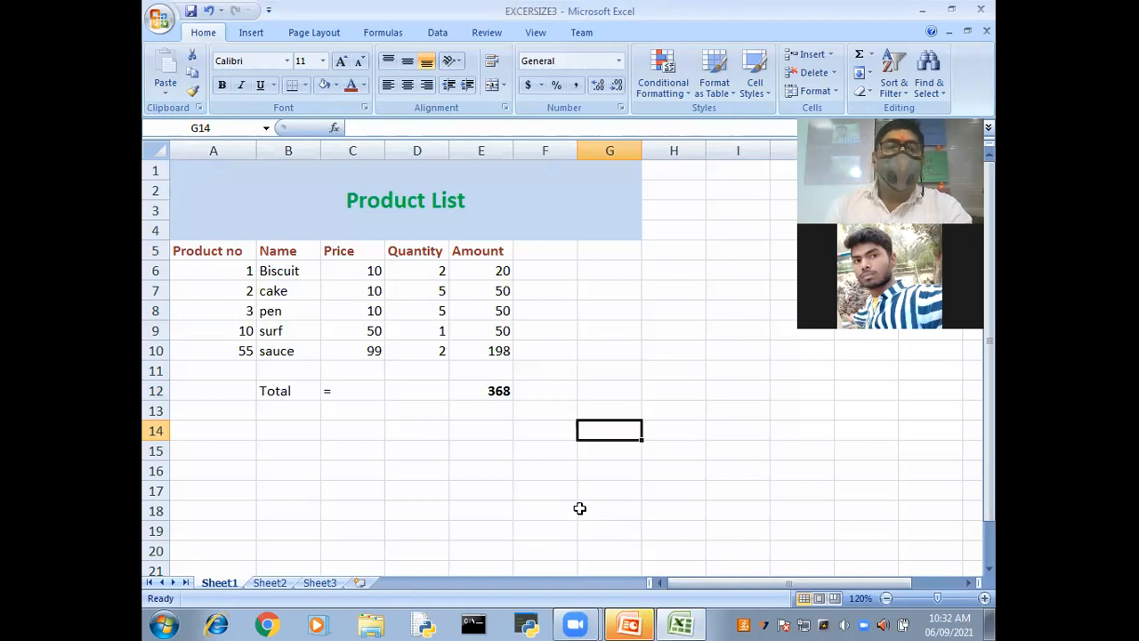
pyautogui.moveTo(235, 367); pyautogui.dragTo(245, 392)
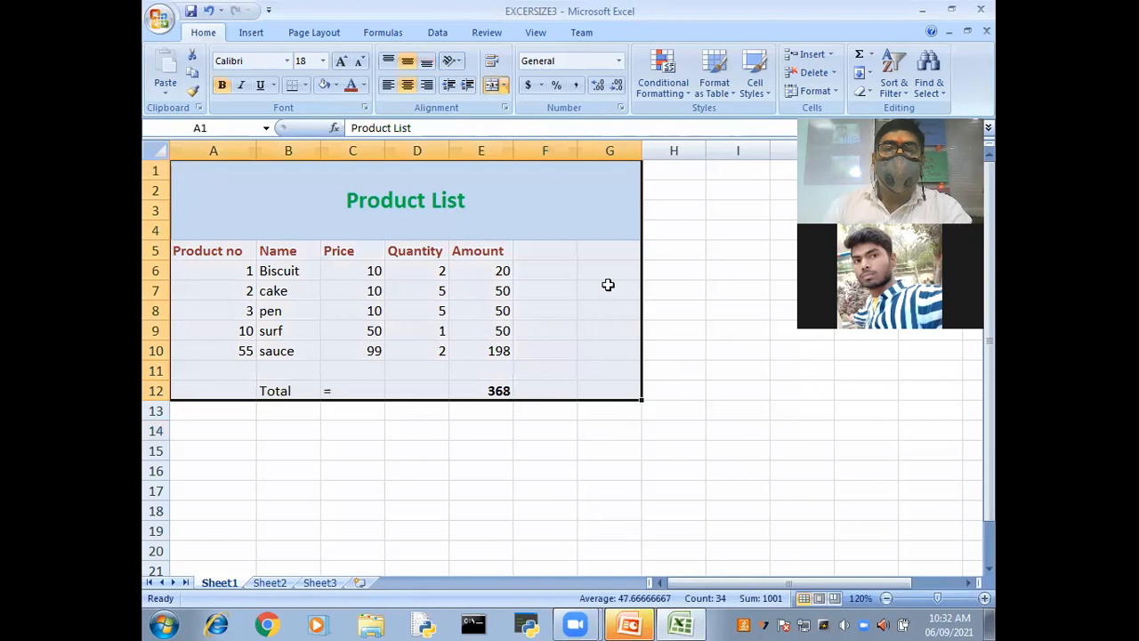
pyautogui.moveTo(554, 178); pyautogui.dragTo(569, 265)
pyautogui.click(616, 374)
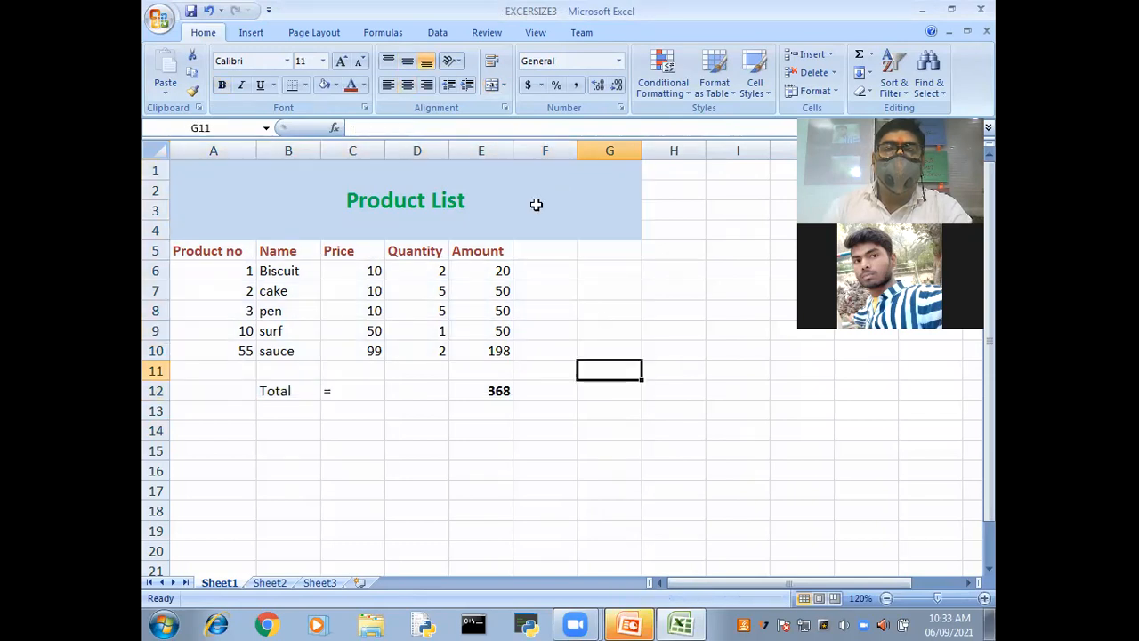
# - Unmerge the Product List title block spanning A1 to G4
pyautogui.click(537, 201)
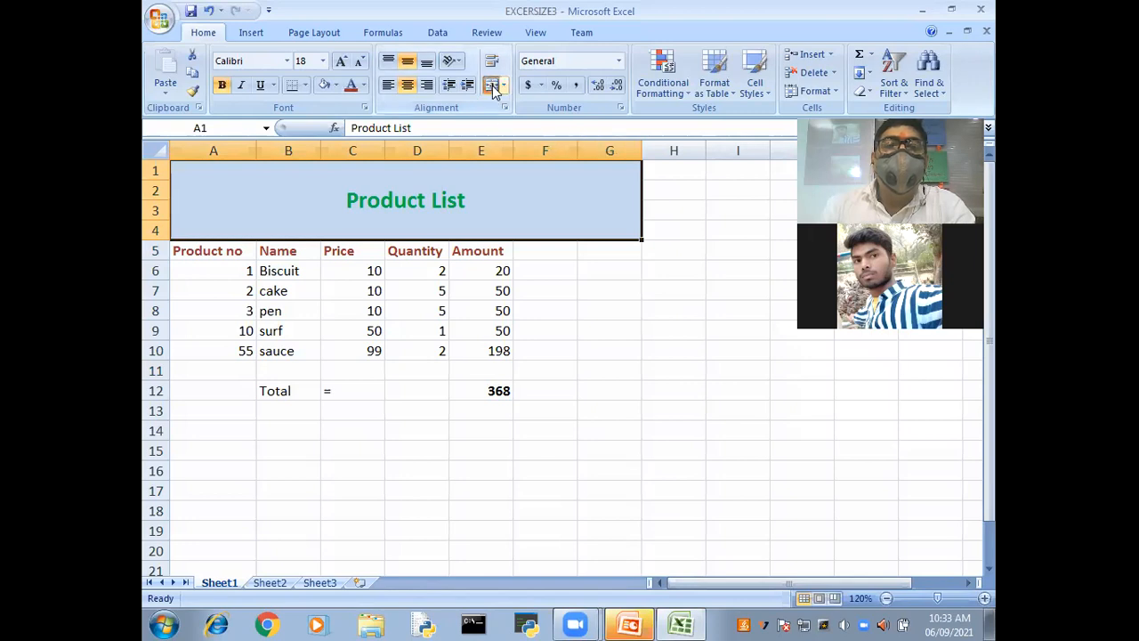
pyautogui.click(644, 379)
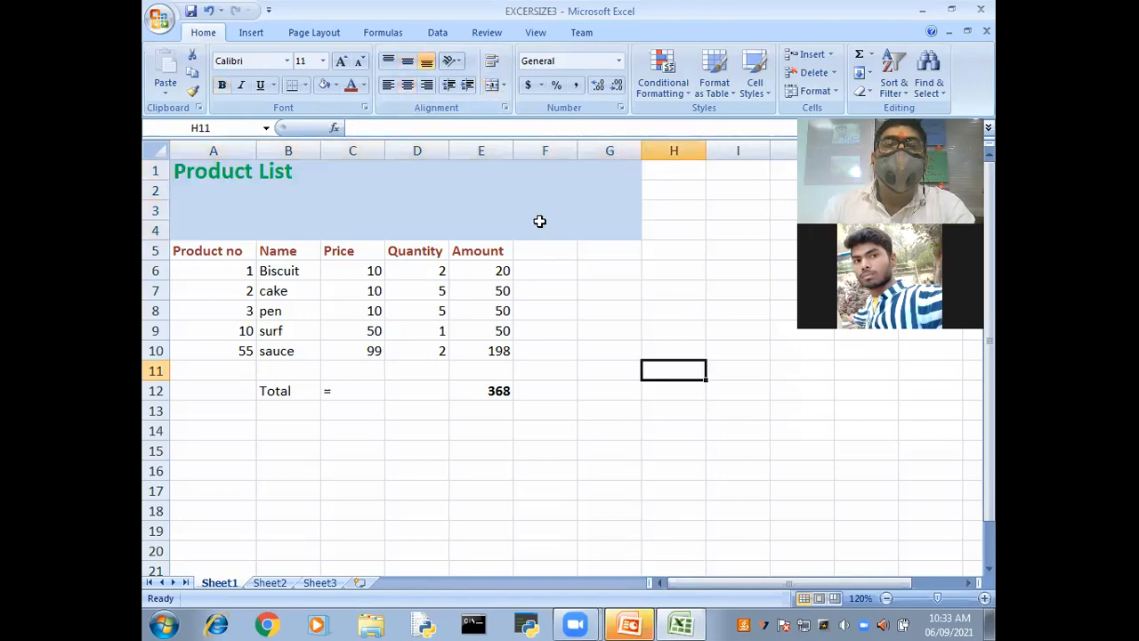
pyautogui.click(545, 229)
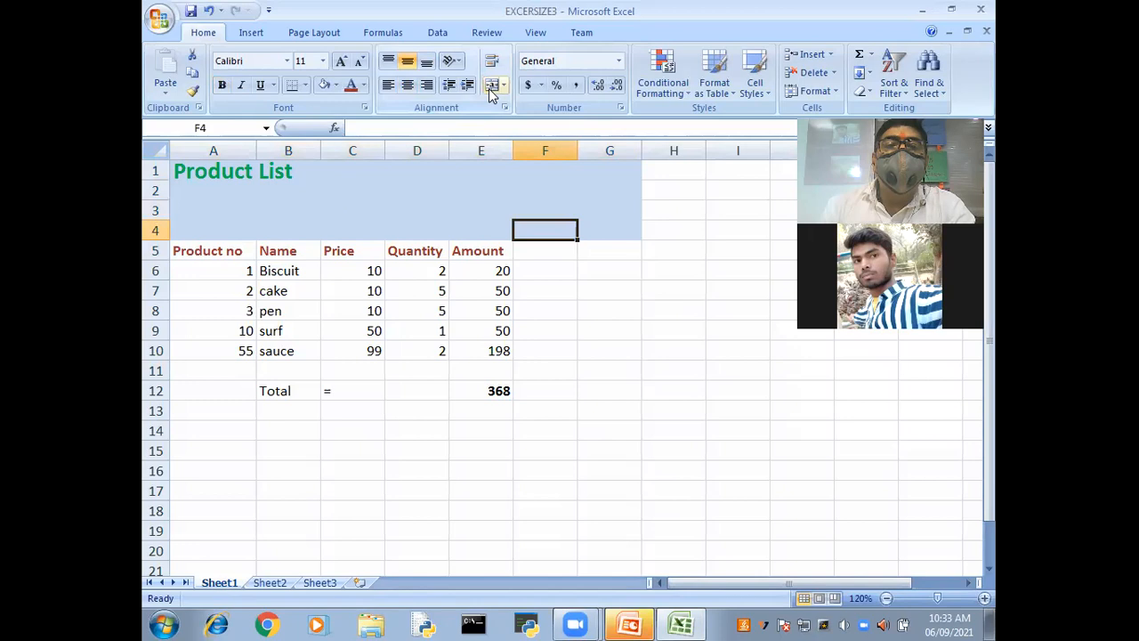
pyautogui.click(604, 372)
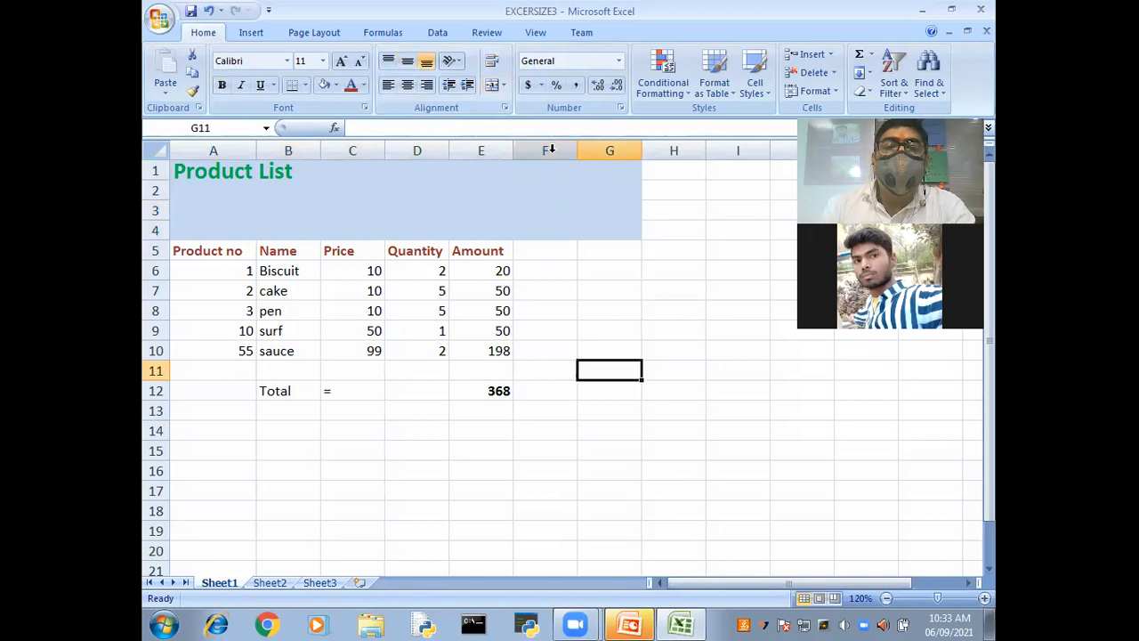
# - Delete the empty columns F and G so the title shading ends at the Amount column
pyautogui.moveTo(549, 149); pyautogui.dragTo(602, 183)
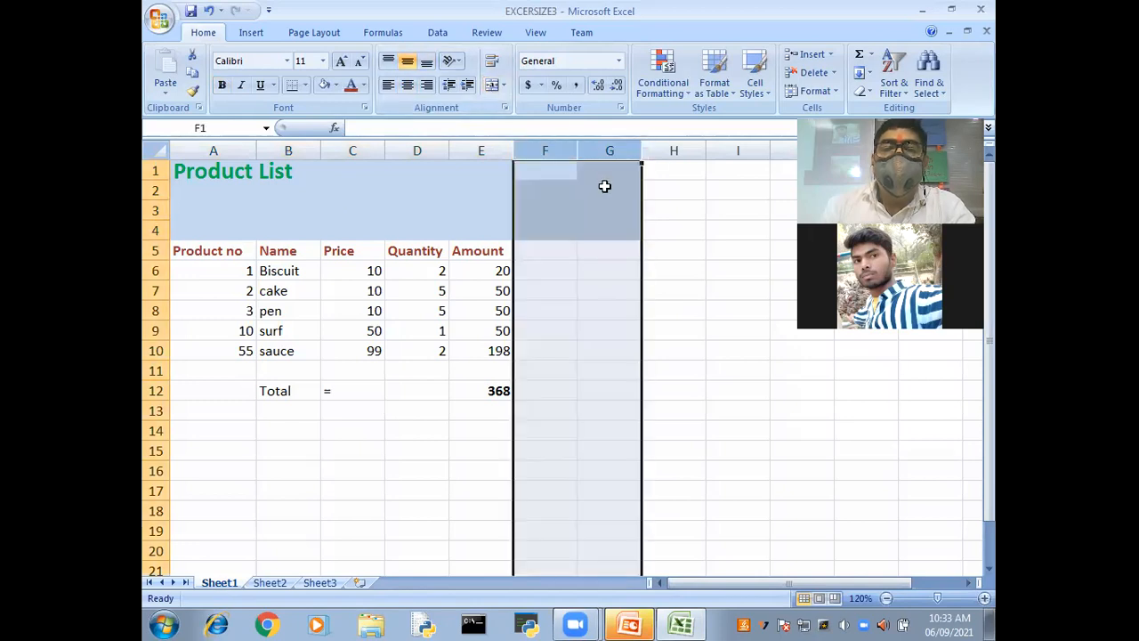
pyautogui.rightClick(644, 281)
pyautogui.click(648, 289)
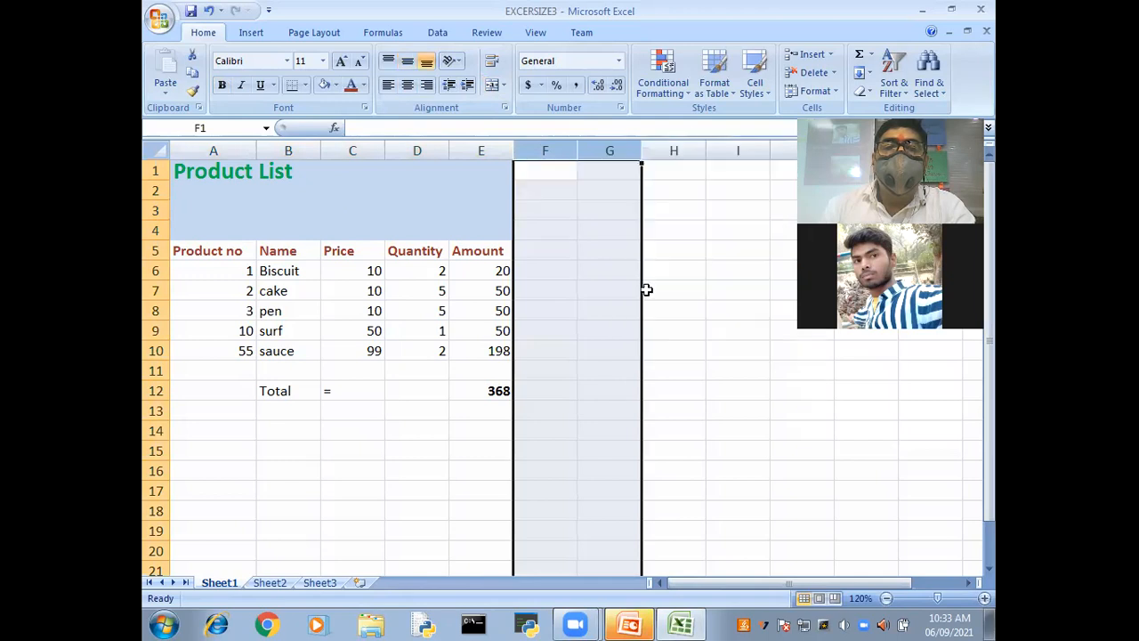
pyautogui.click(716, 365)
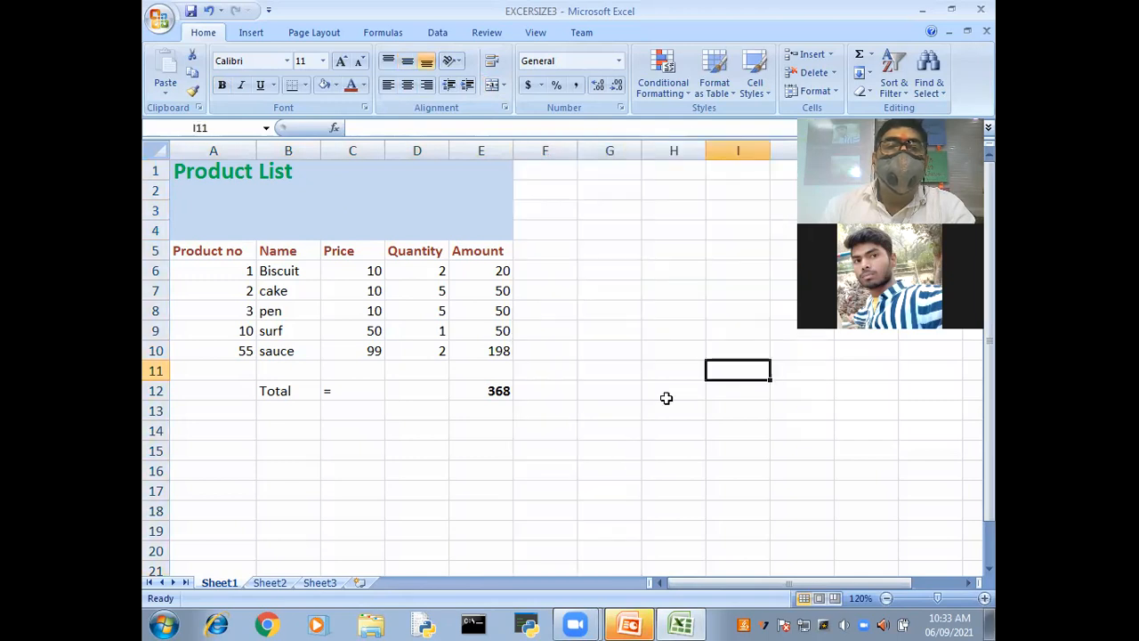
# - Merge and center the Product List title across cells A1 to E4
pyautogui.click(277, 184)
pyautogui.click(374, 290)
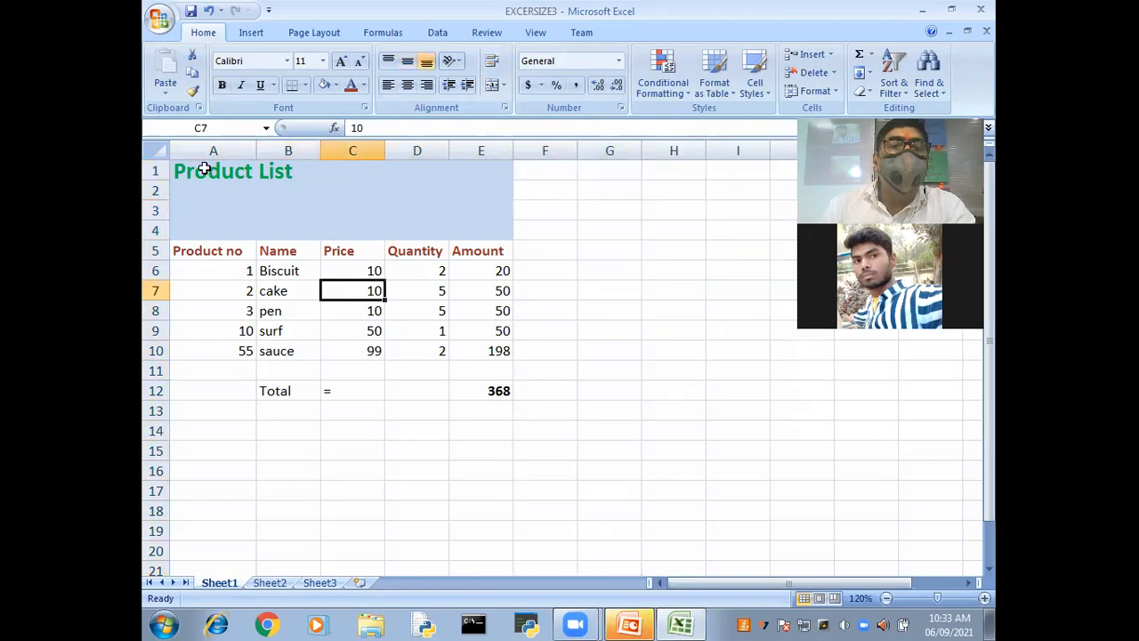
pyautogui.moveTo(204, 169); pyautogui.dragTo(484, 191)
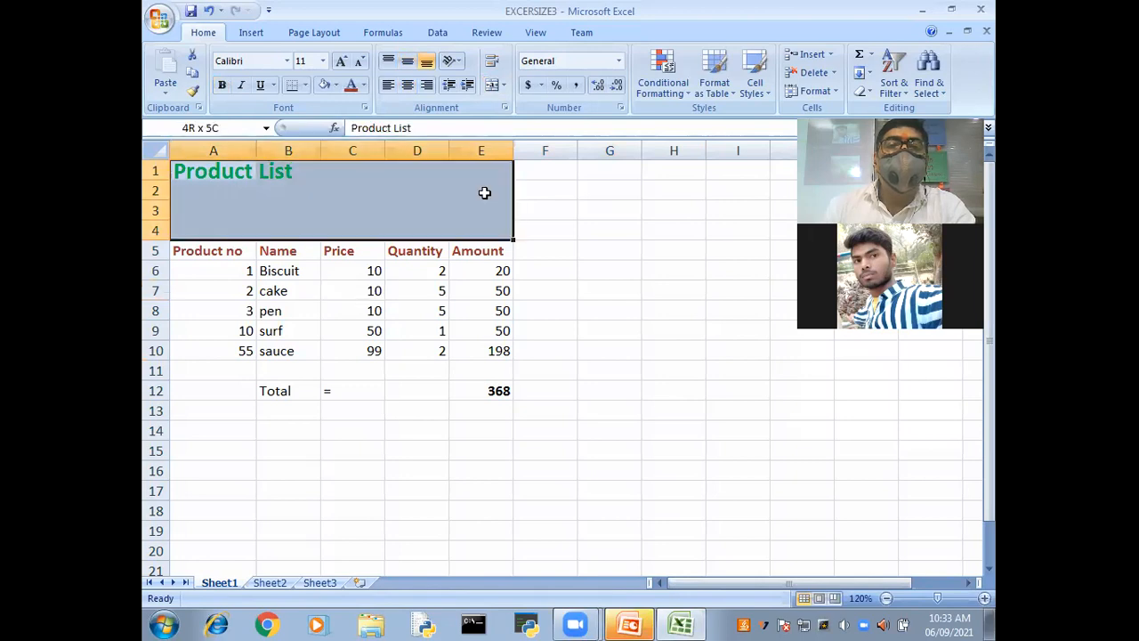
pyautogui.click(492, 85)
pyautogui.click(583, 273)
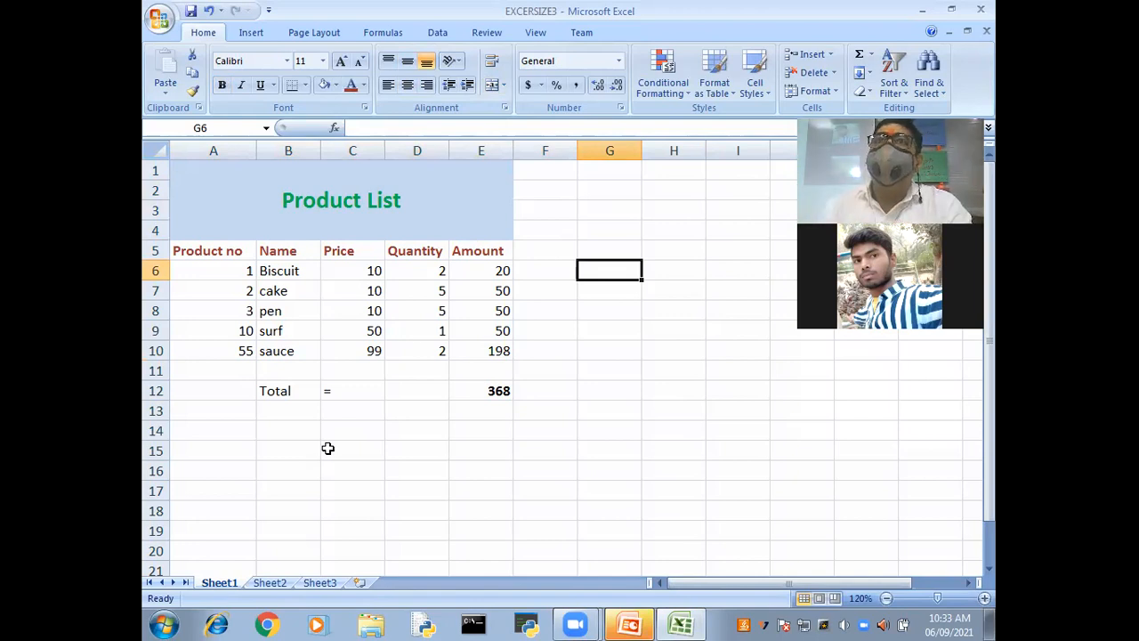
# - Apply all borders to the whole product table from A1 to E12, including the title block
pyautogui.moveTo(210, 211); pyautogui.dragTo(264, 390)
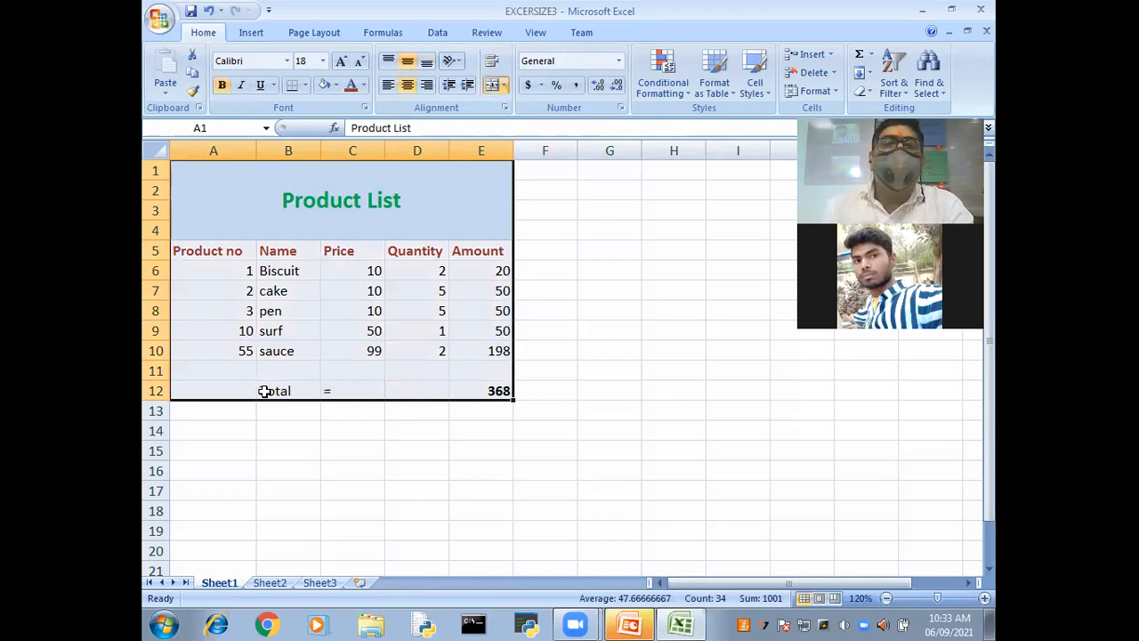
pyautogui.click(305, 85)
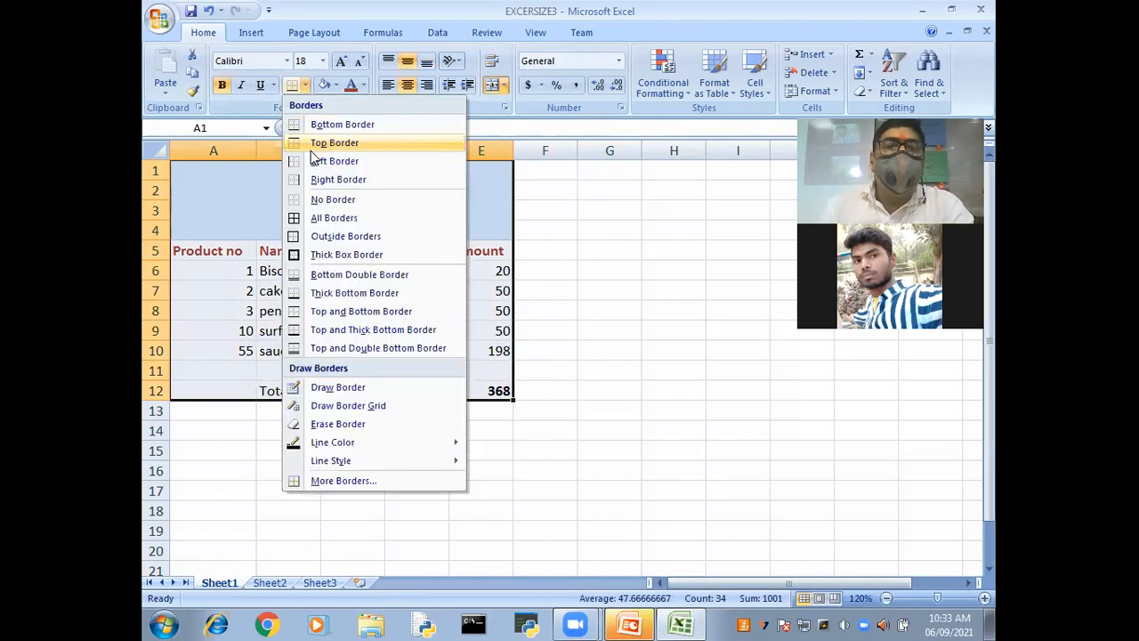
pyautogui.click(324, 219)
pyautogui.click(575, 472)
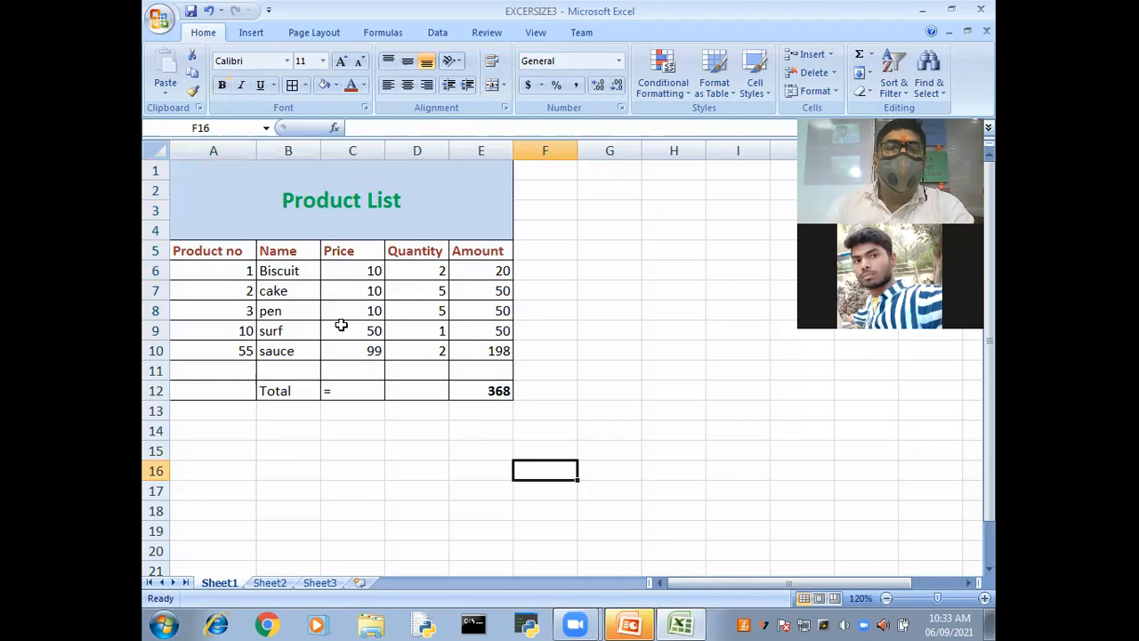
# - Preview the product list as a printed page and zoom in on the table
pyautogui.moveTo(346, 201); pyautogui.dragTo(354, 385)
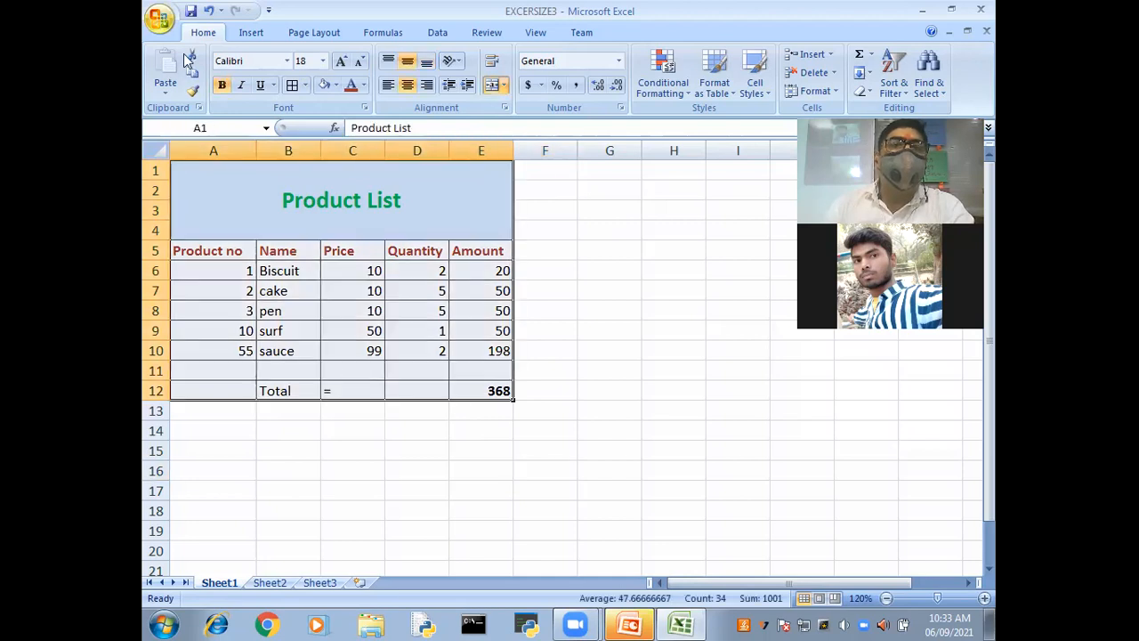
pyautogui.click(159, 18)
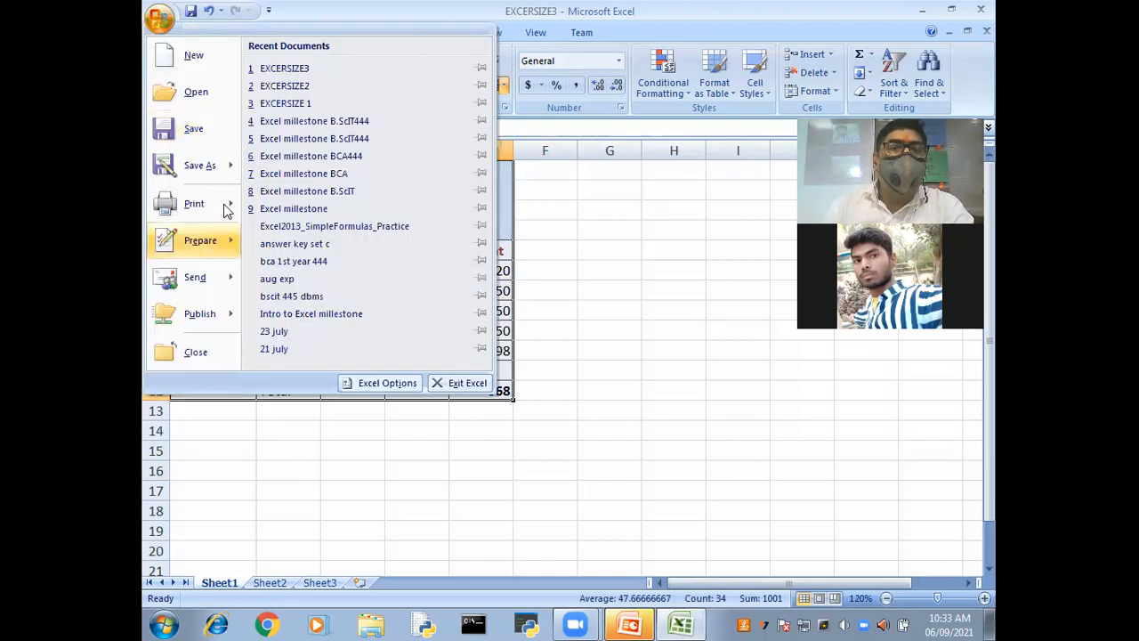
pyautogui.moveTo(196, 206)
pyautogui.click(327, 157)
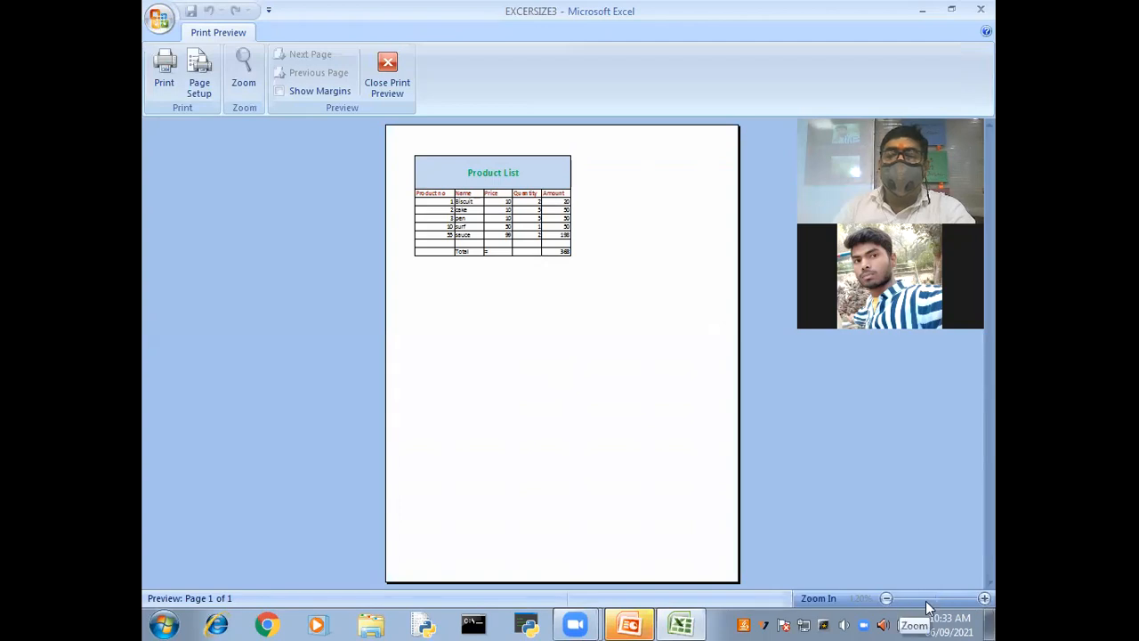
pyautogui.click(238, 78)
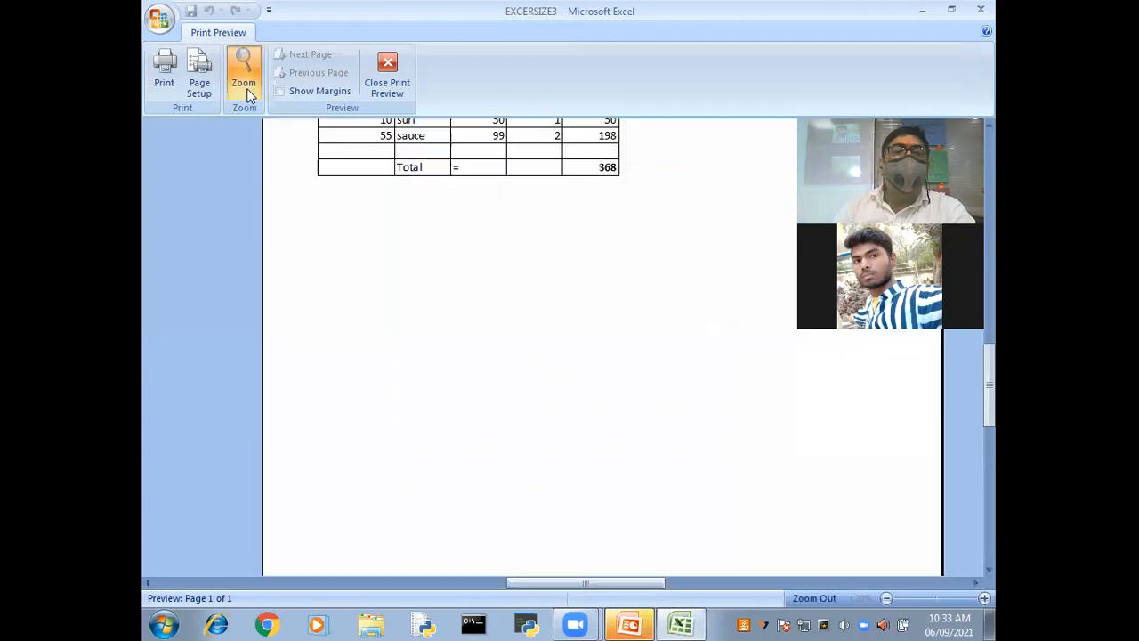
pyautogui.click(238, 78)
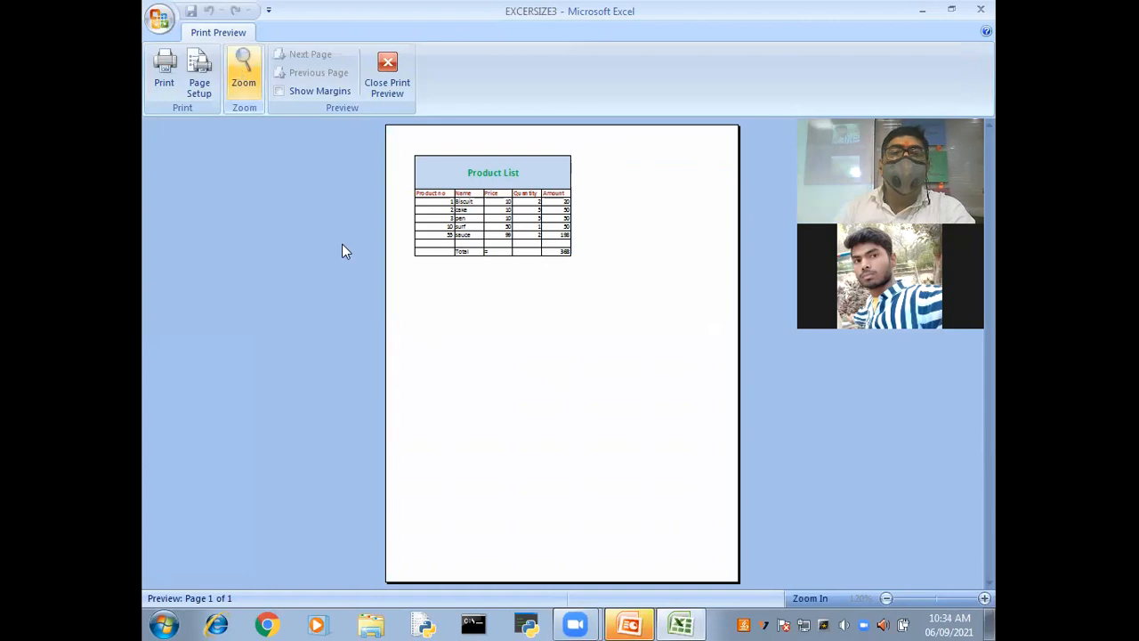
pyautogui.click(453, 342)
pyautogui.scroll(1, 645, 437)
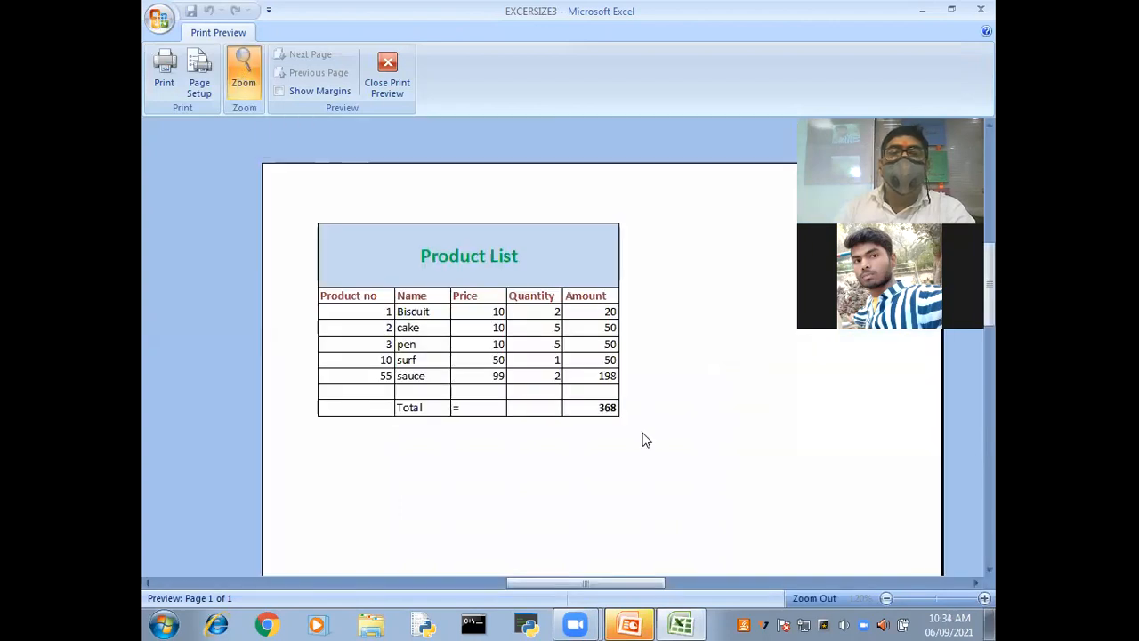
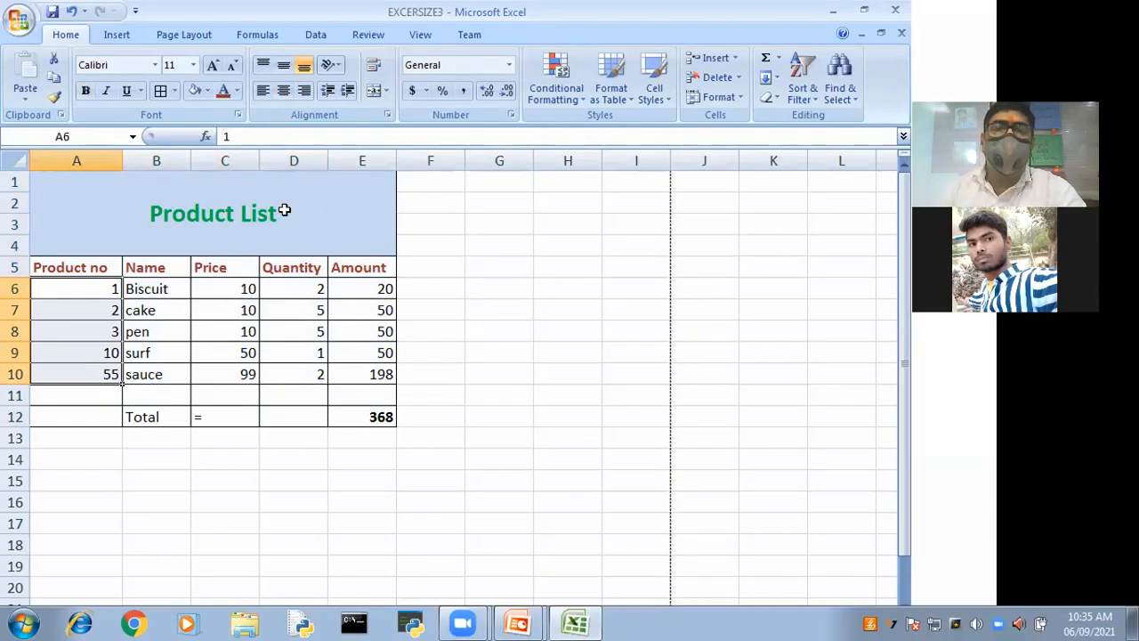
# - Format the product numbers in A6 to A10 as Number with zero decimal places
pyautogui.click(509, 68)
pyautogui.click(470, 132)
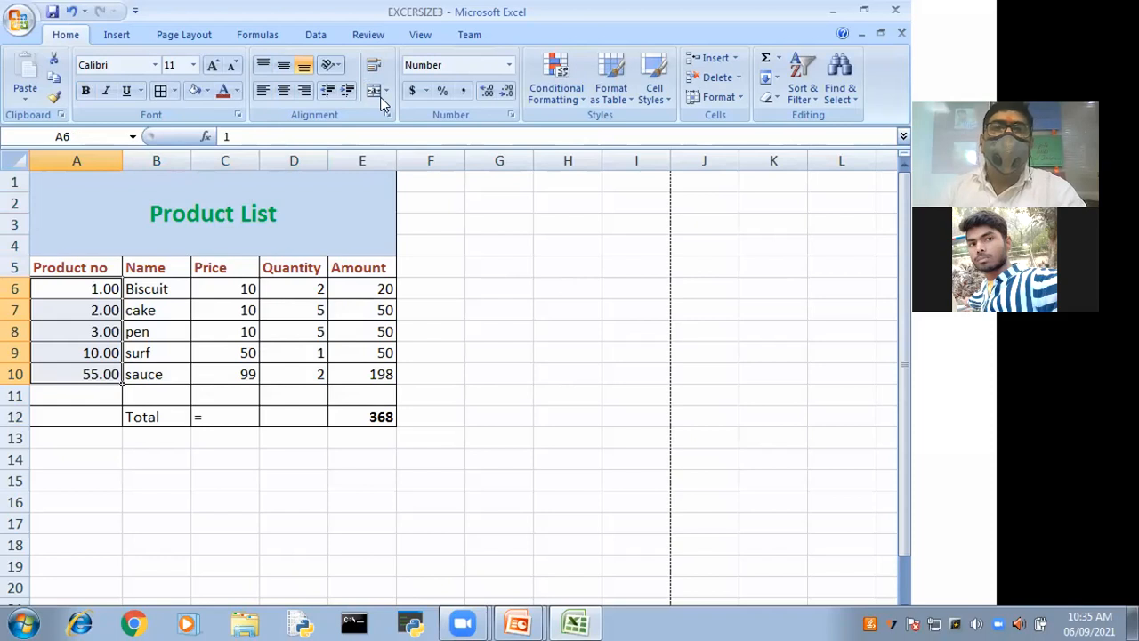
pyautogui.click(487, 91)
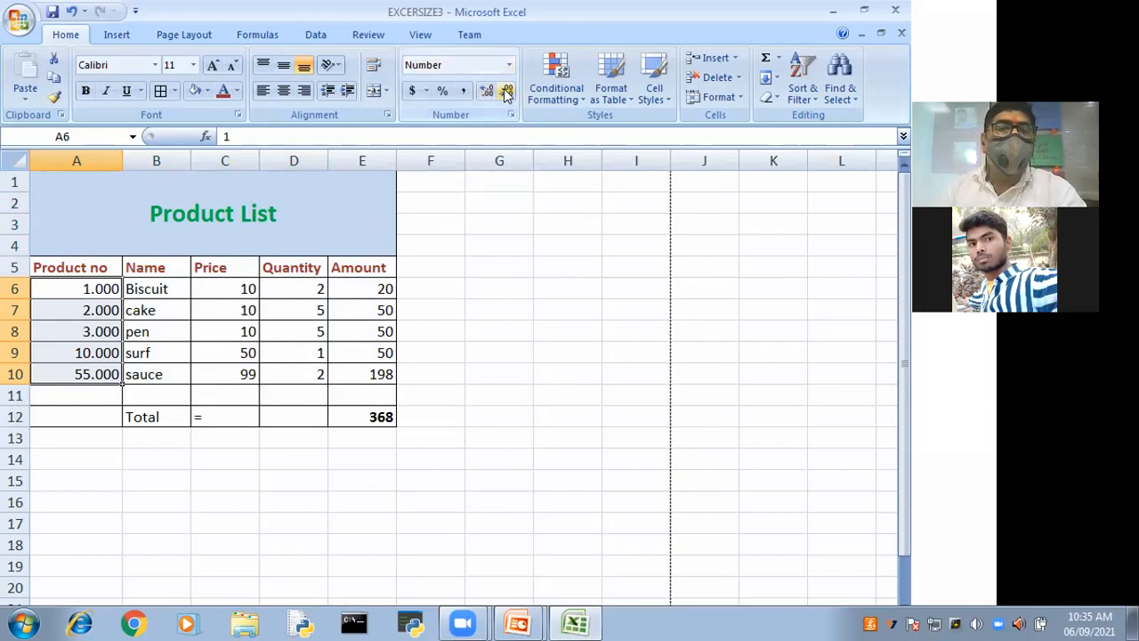
pyautogui.doubleClick(505, 91)
pyautogui.click(505, 91)
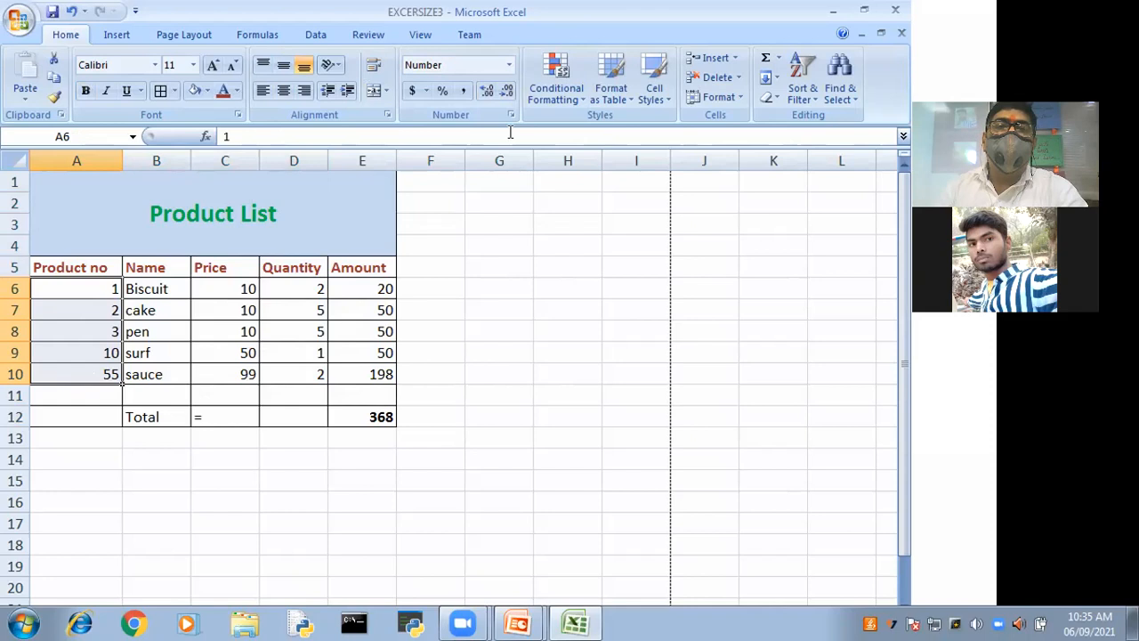
# - Try the Text number format on the product numbers in A6 to A10
pyautogui.click(508, 67)
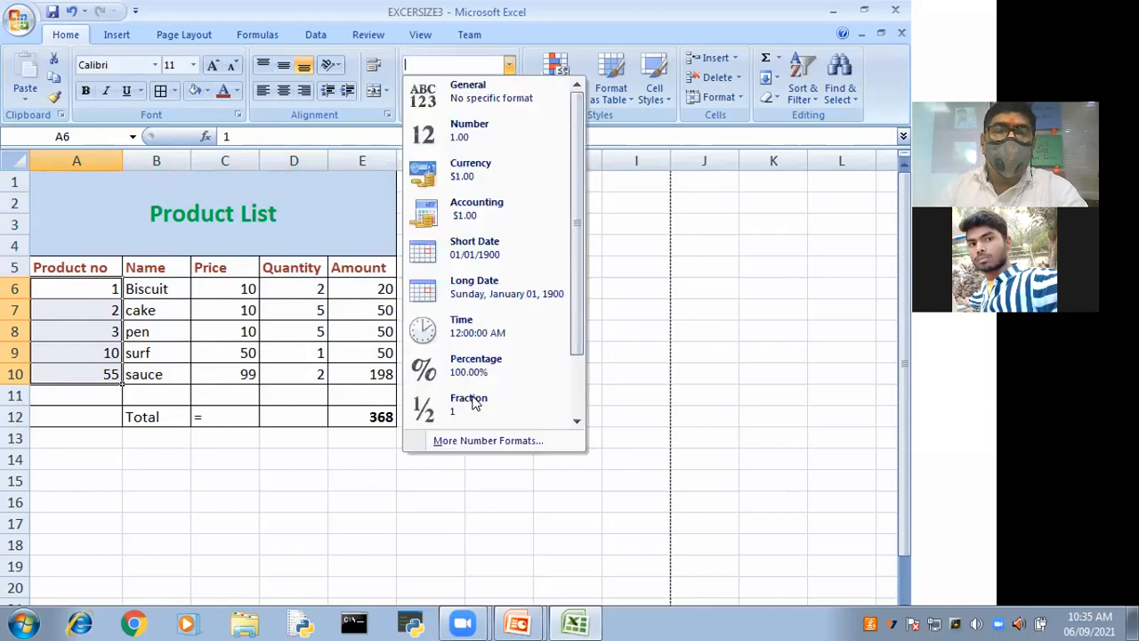
pyautogui.click(485, 442)
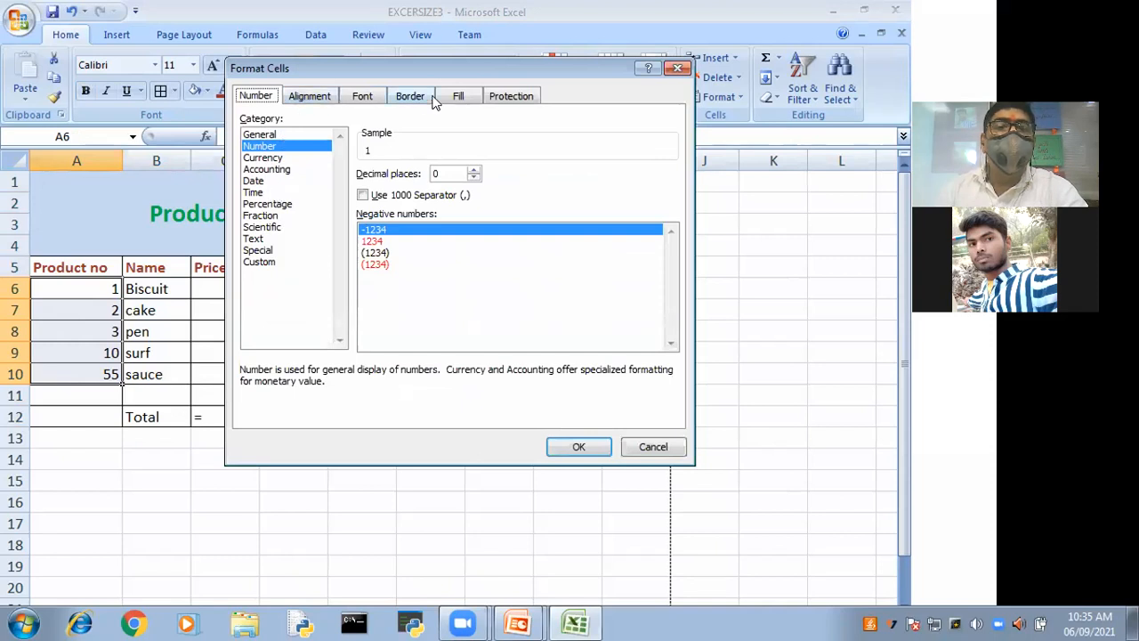
pyautogui.click(258, 239)
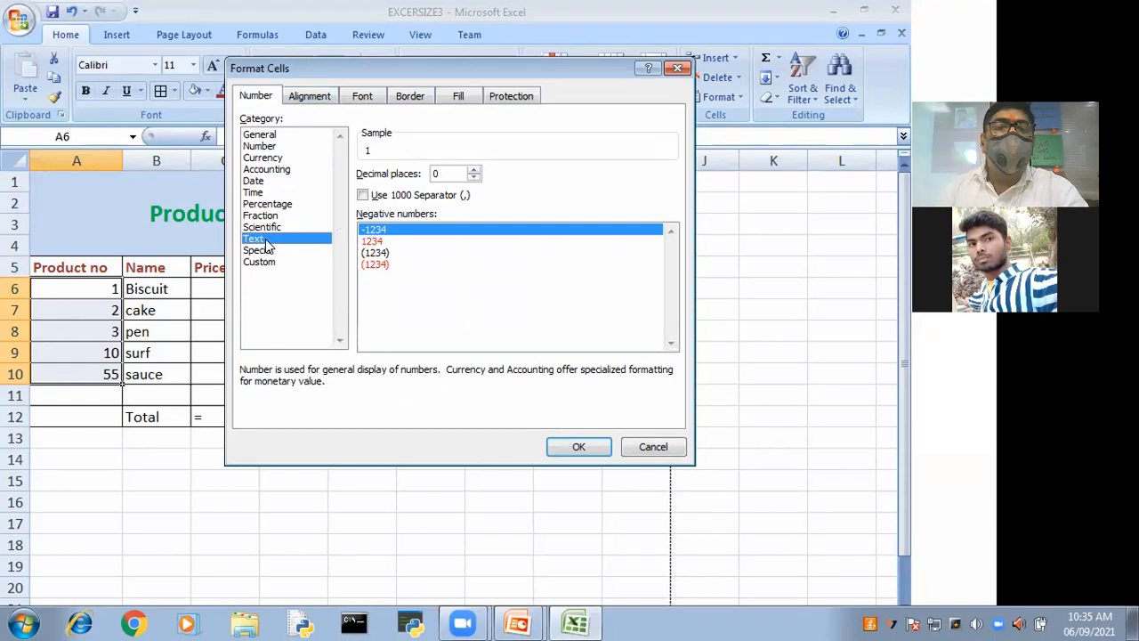
pyautogui.click(564, 453)
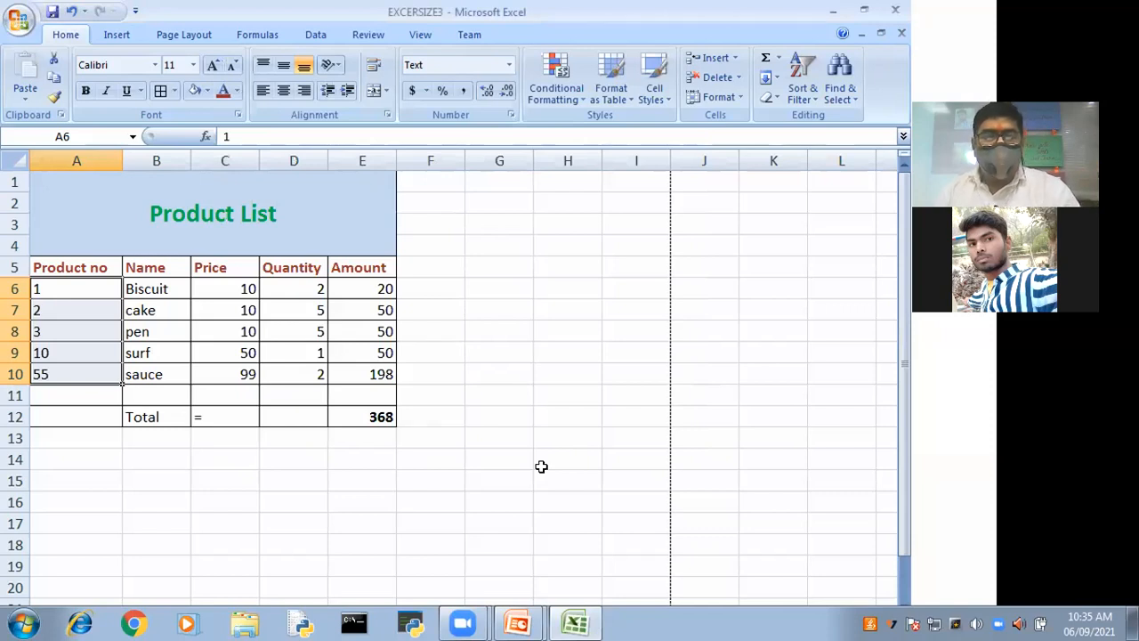
pyautogui.click(541, 467)
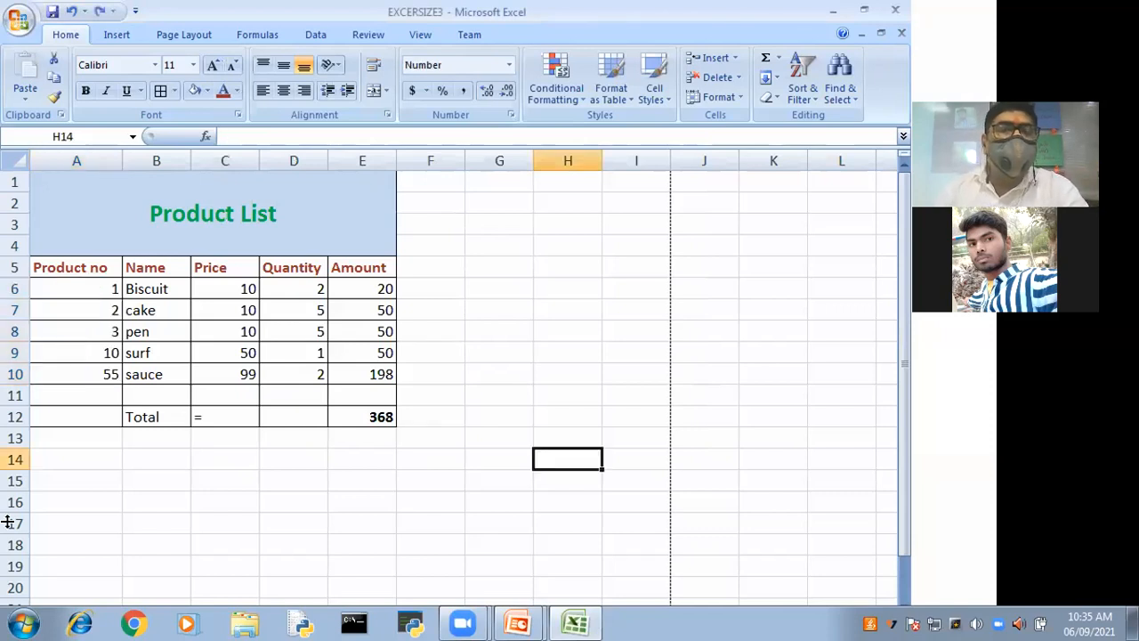
# - Center the product numbers in A6 to A10 horizontally and set the height of rows 6 to 10 to 35
pyautogui.moveTo(84, 289); pyautogui.dragTo(83, 372)
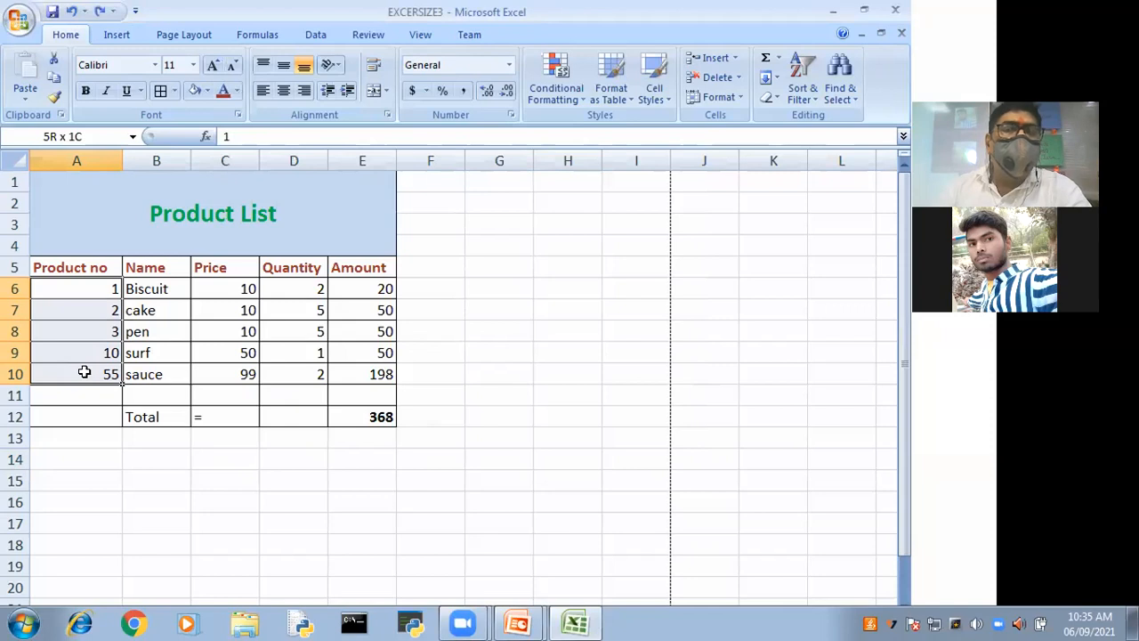
pyautogui.click(283, 93)
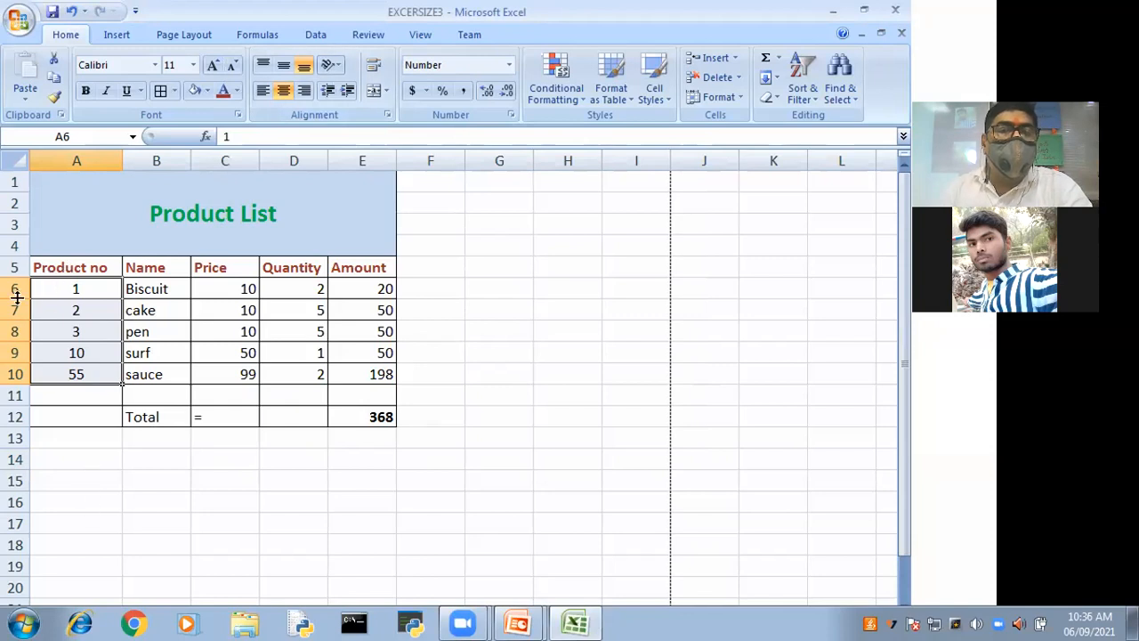
pyautogui.moveTo(14, 289); pyautogui.dragTo(16, 374)
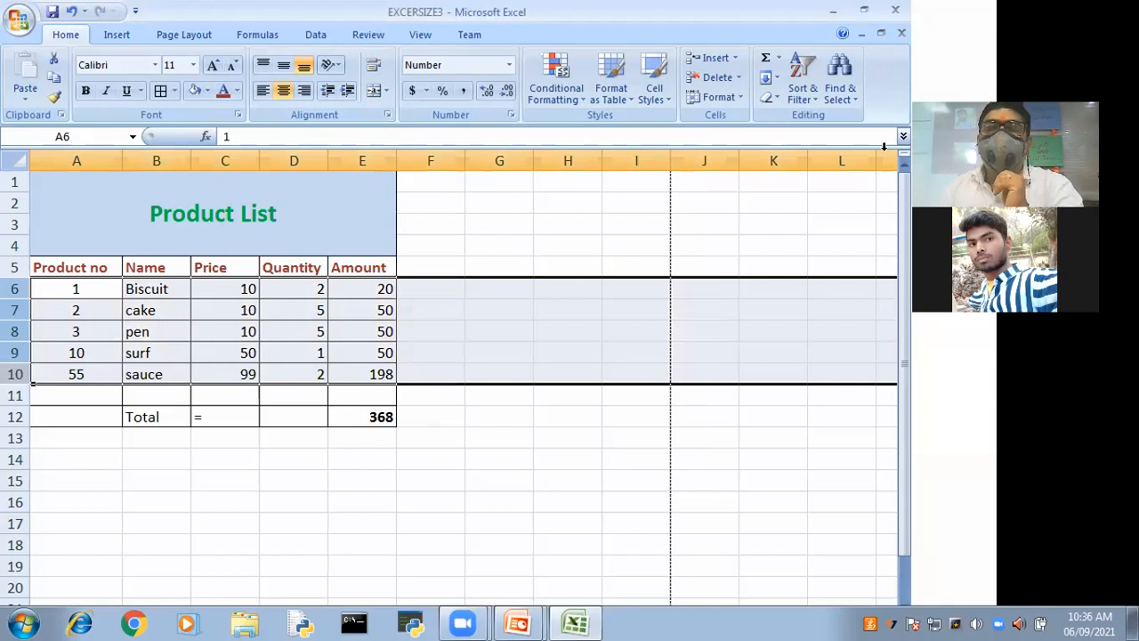
pyautogui.click(731, 97)
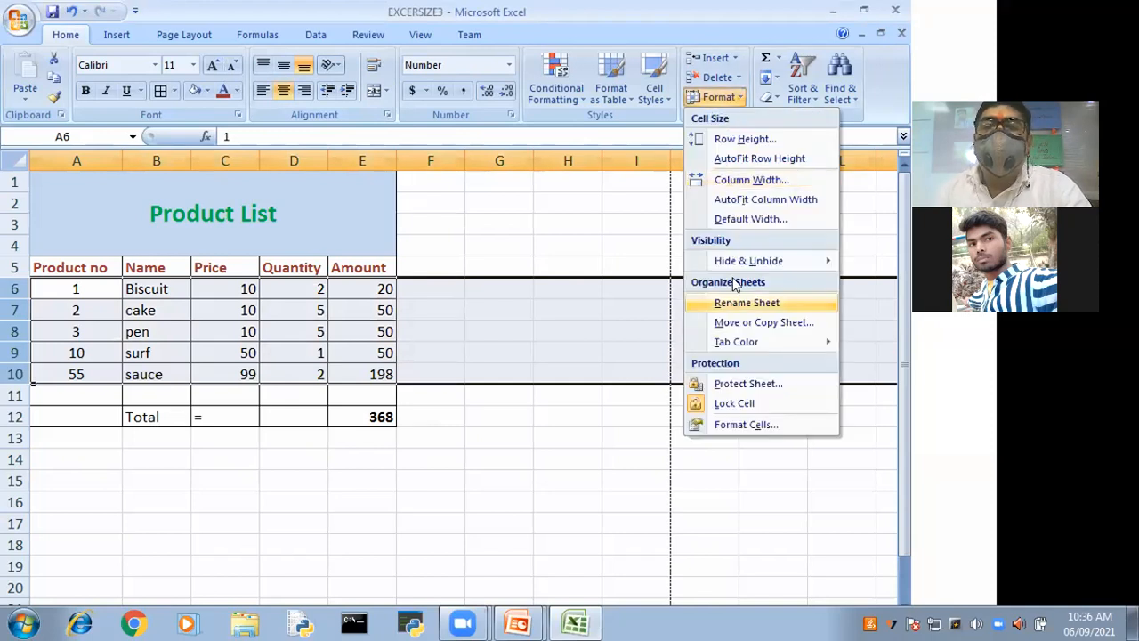
pyautogui.click(745, 140)
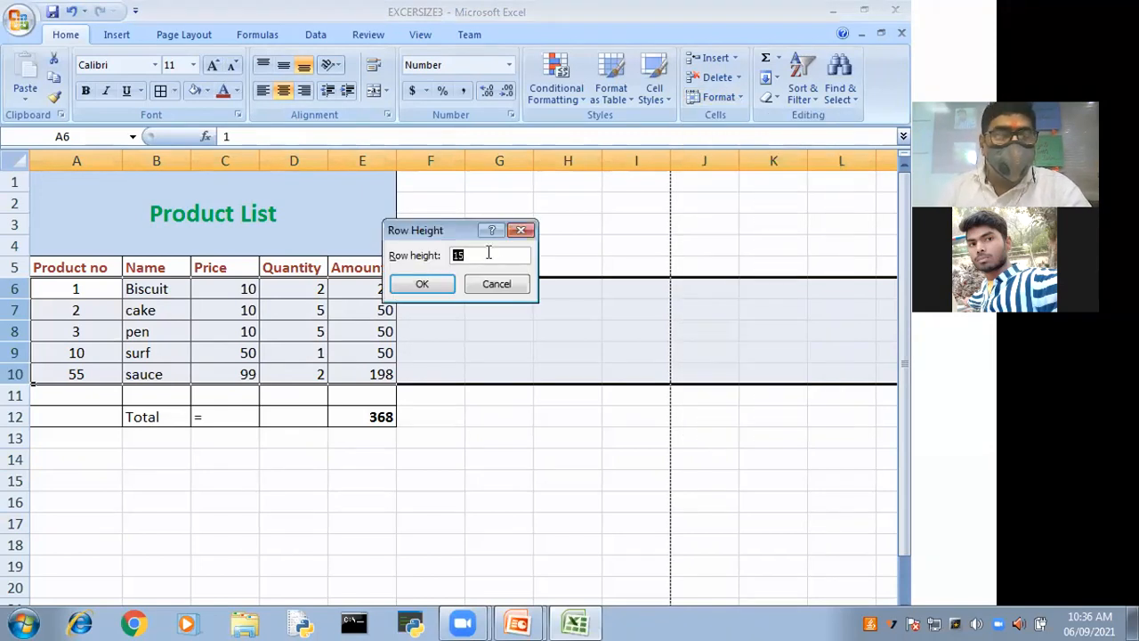
pyautogui.write('35')
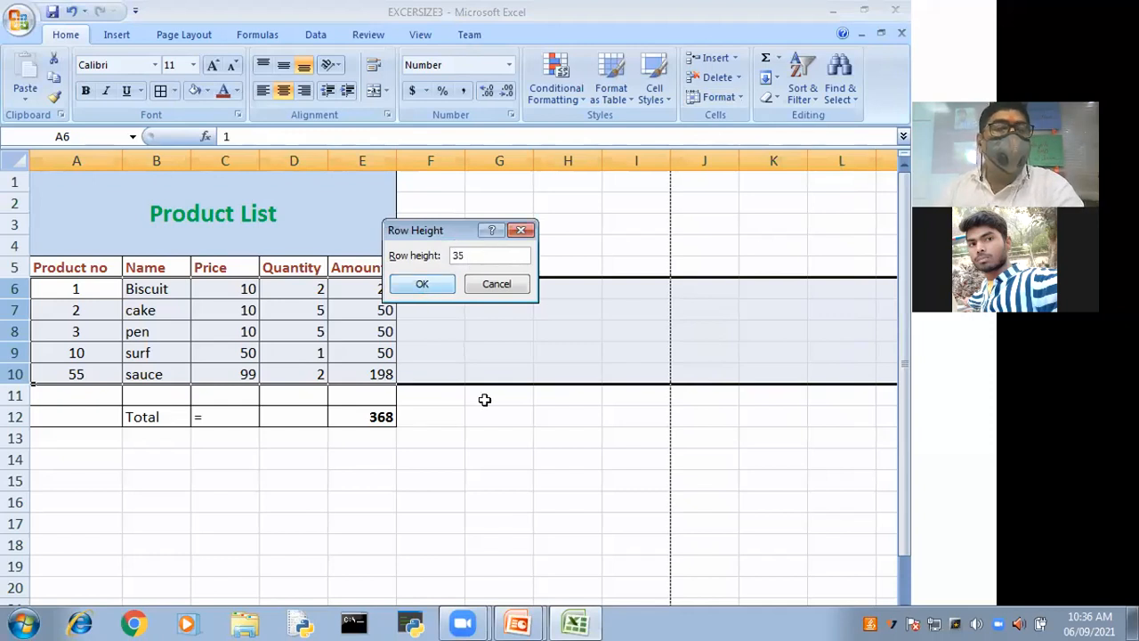
pyautogui.press('Return')
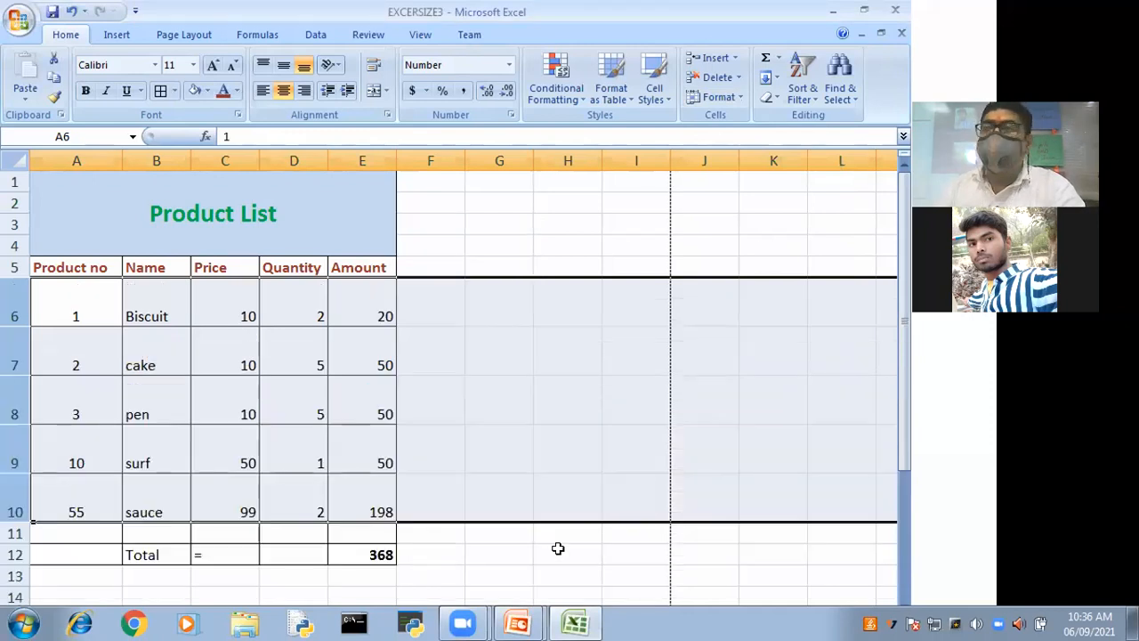
pyautogui.click(558, 557)
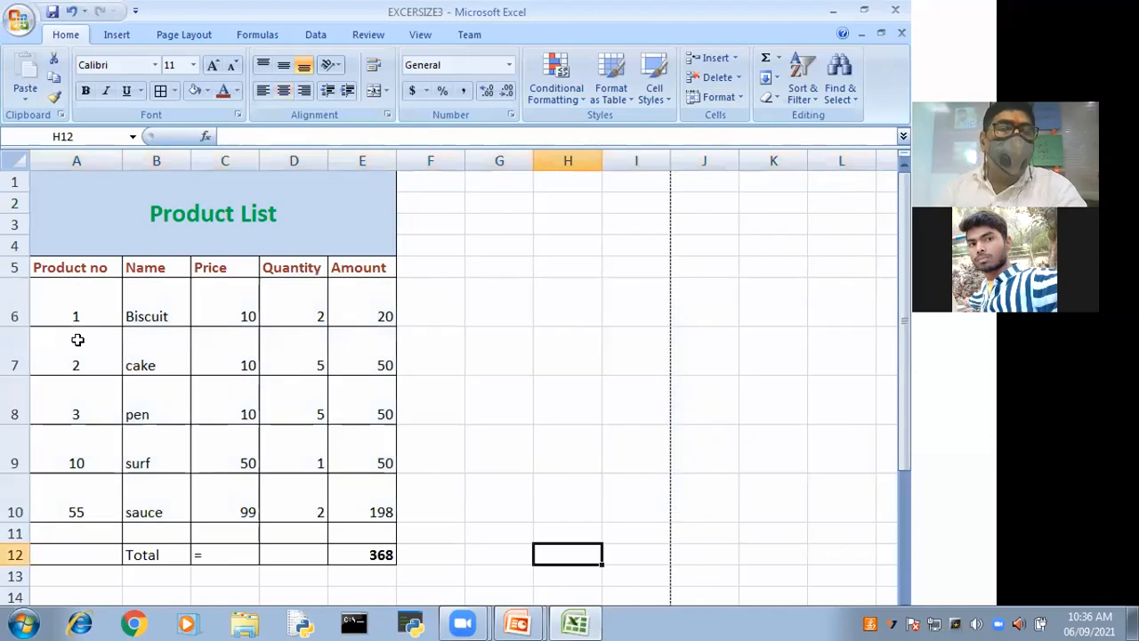
# - Align the product entries in A6 to E10 to the middle vertically and center them horizontally
pyautogui.click(81, 307)
pyautogui.moveTo(338, 439); pyautogui.dragTo(338, 503)
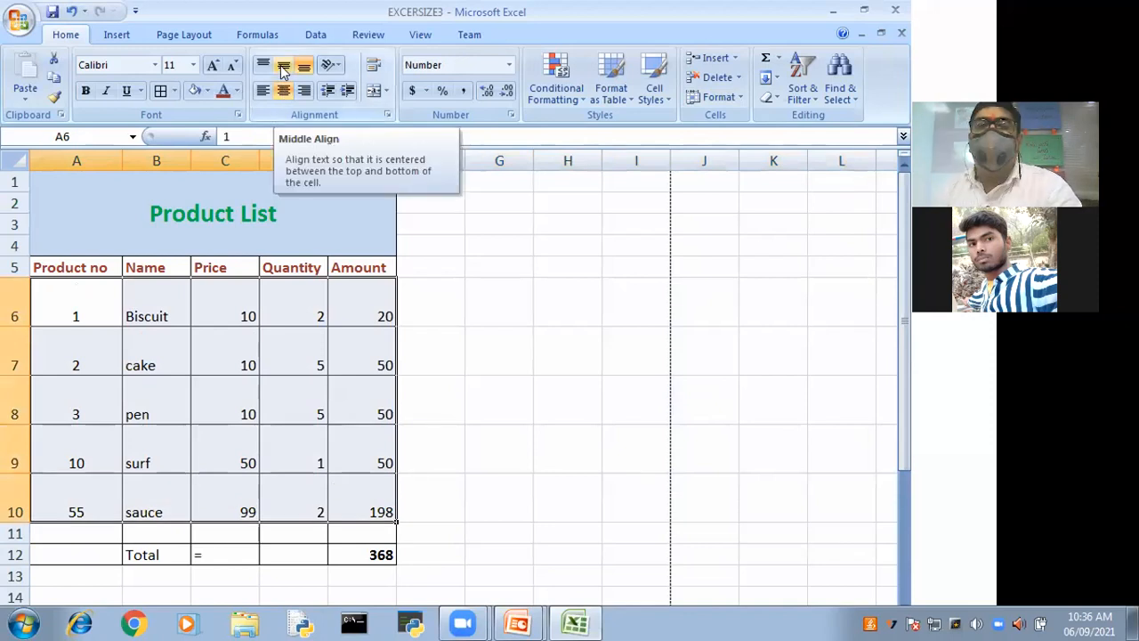
pyautogui.click(283, 69)
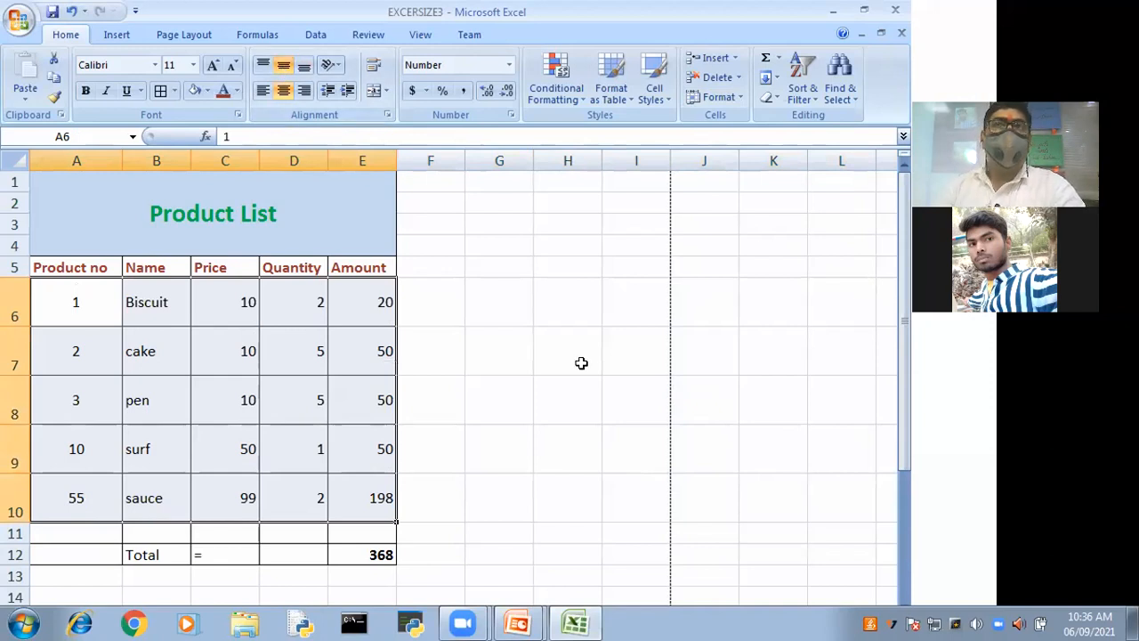
pyautogui.click(282, 91)
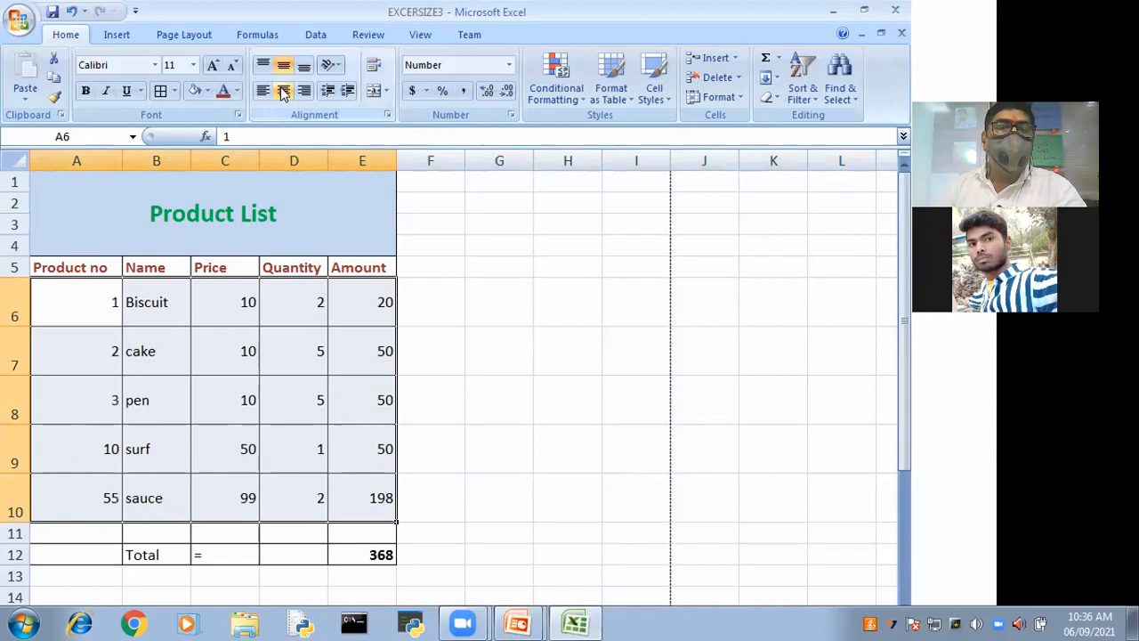
pyautogui.click(283, 91)
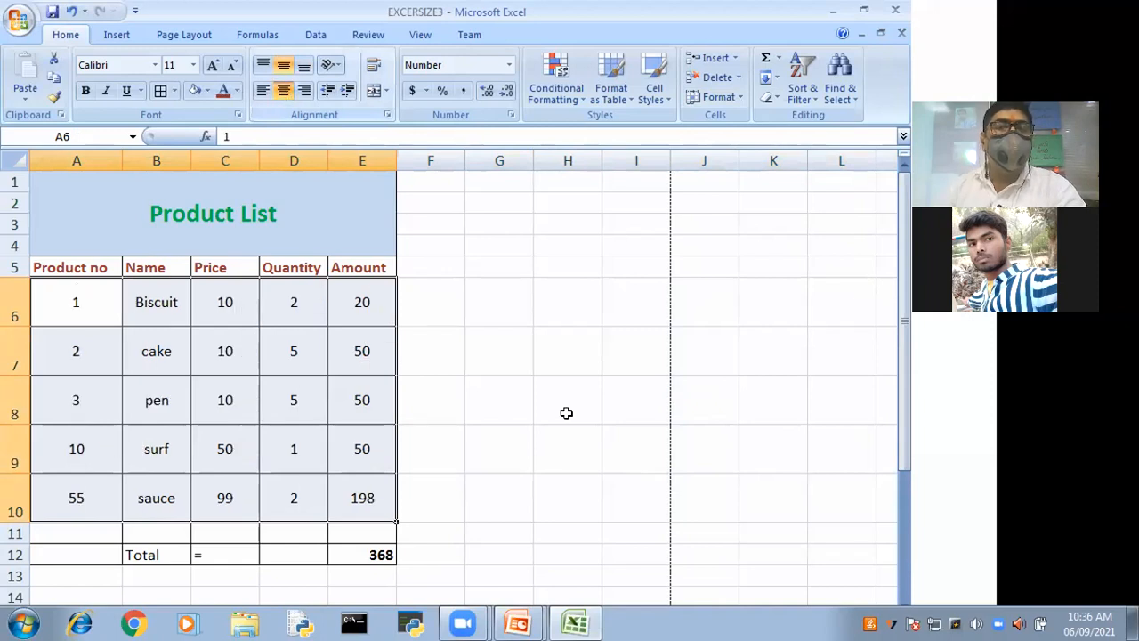
pyautogui.click(617, 501)
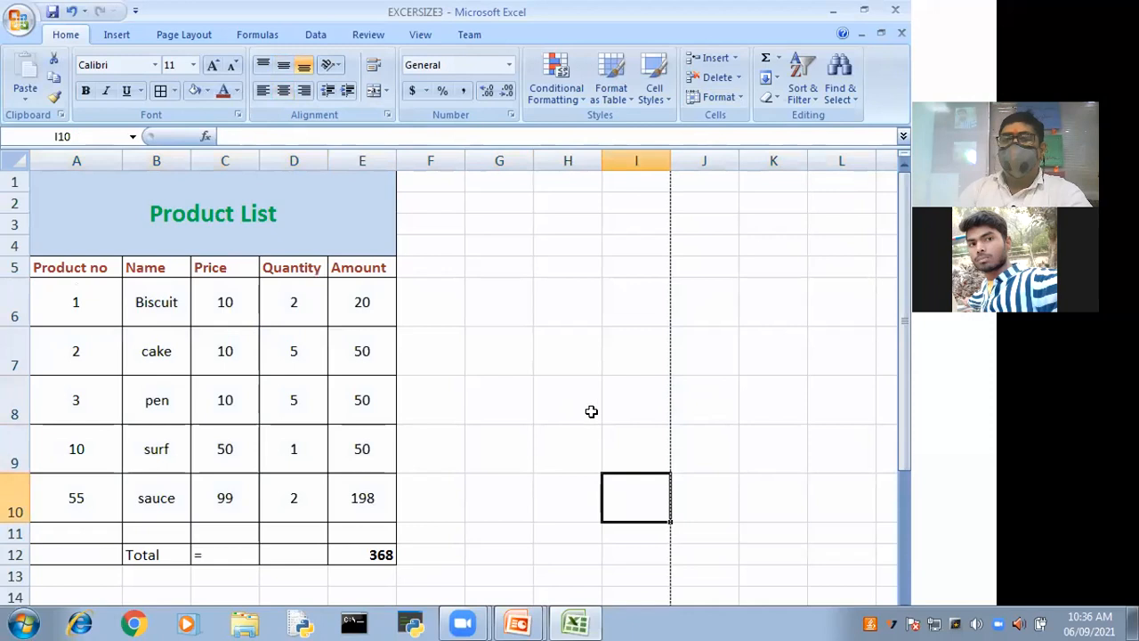
pyautogui.scroll(-1, 591, 411)
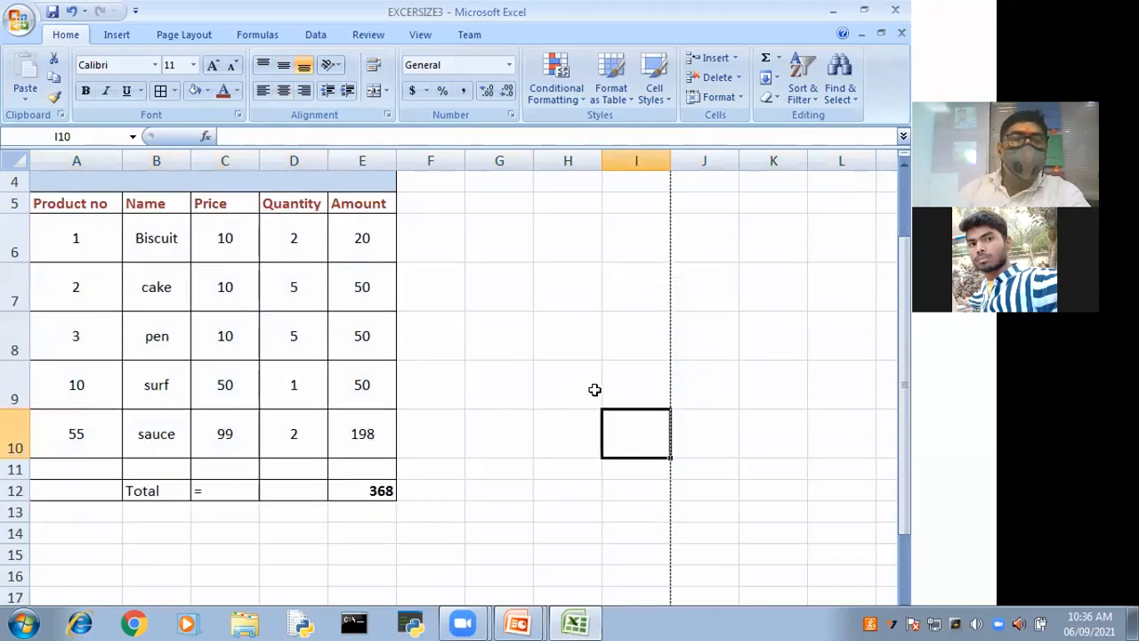
pyautogui.scroll(1, 594, 389)
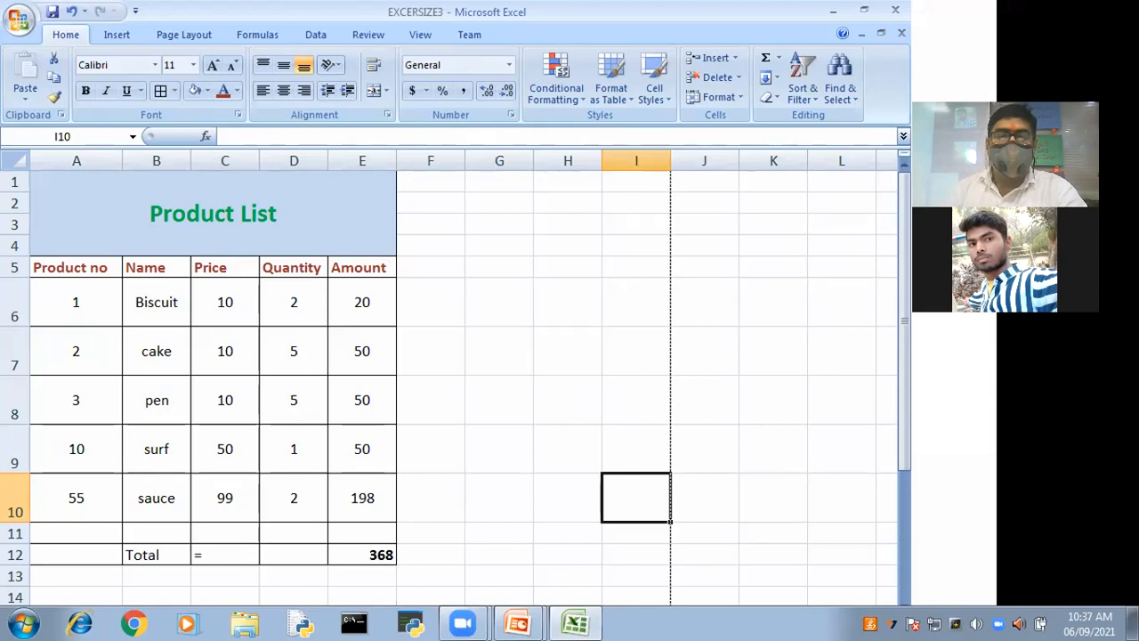
# - Switch to the running Microsoft Excel slide show in PowerPoint
pyautogui.click(517, 623)
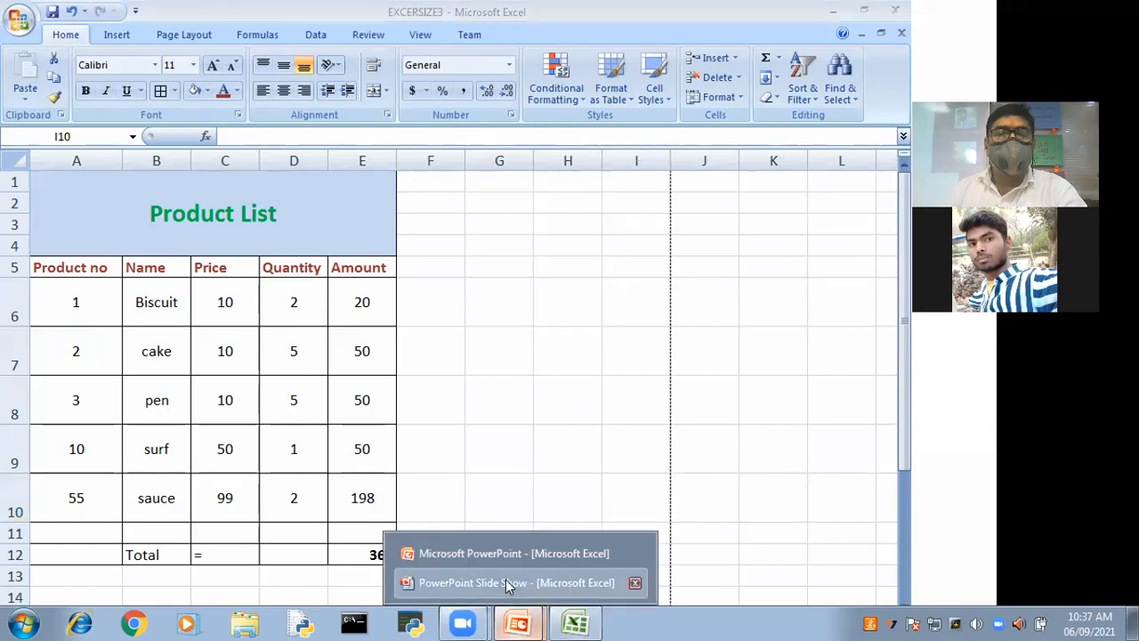
pyautogui.click(505, 580)
pyautogui.click(603, 481)
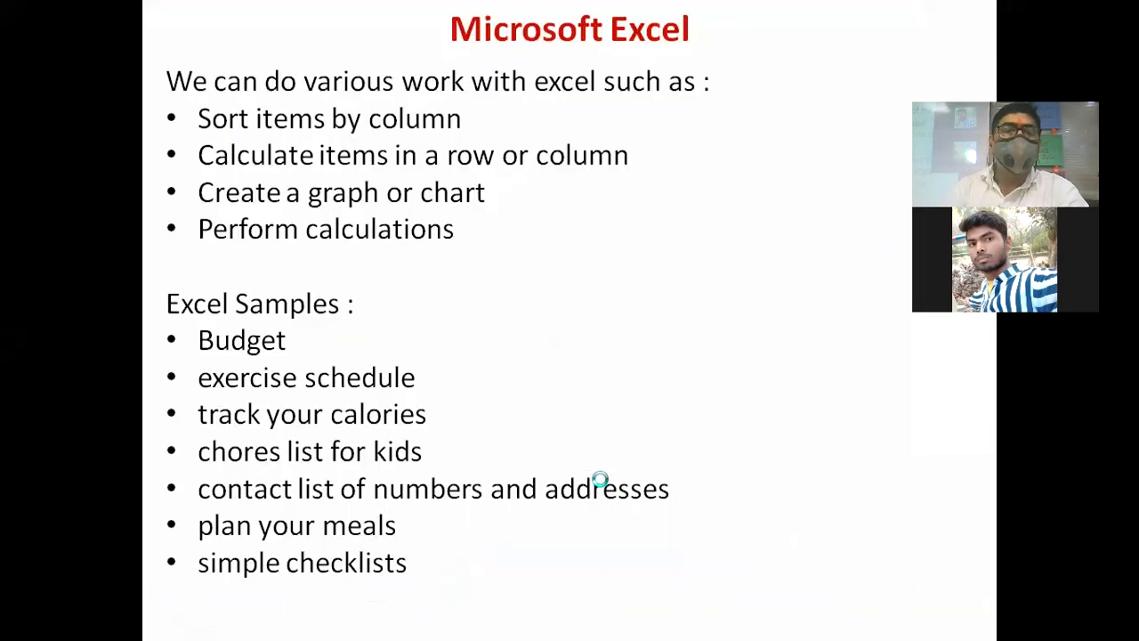
# - Browse the Microsoft Excel slides on cell formatting, inserting cells, Fill Handle, AutoSum, references and functions up to the Formula view of worksheet slide
pyautogui.click(604, 487)
pyautogui.click(600, 477)
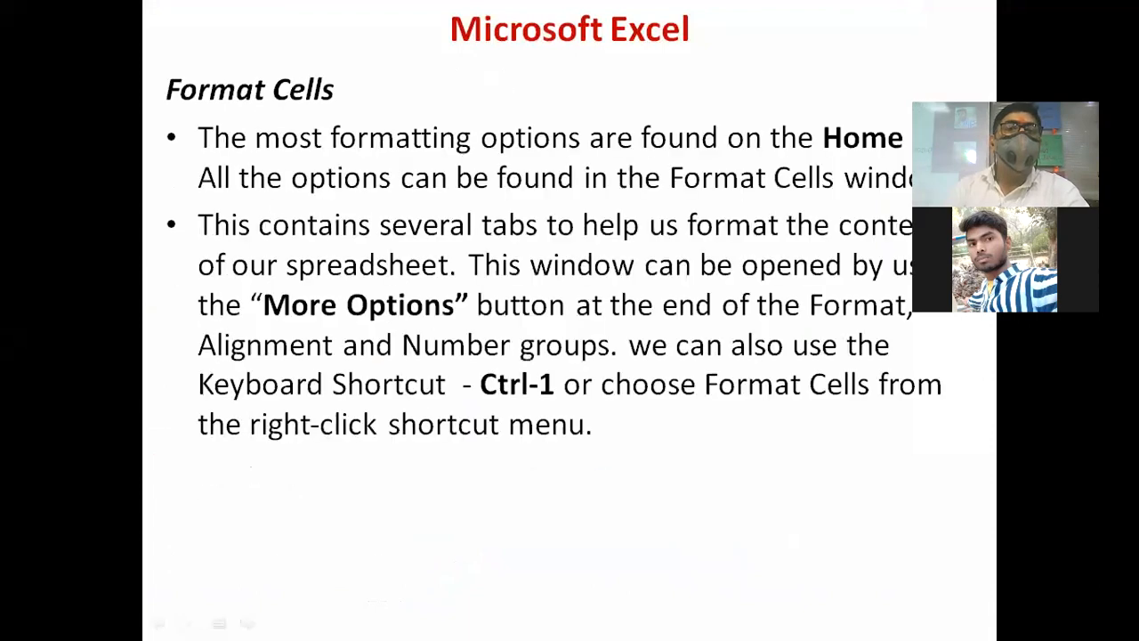
pyautogui.press('Right')
pyautogui.press('Right')
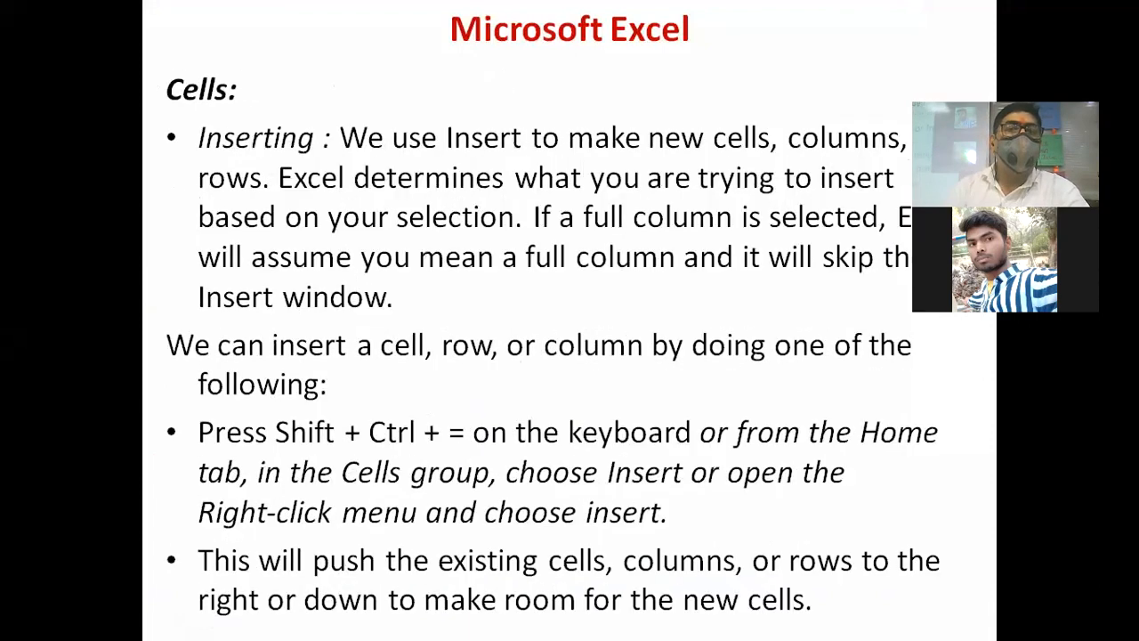
pyautogui.press('Right')
pyautogui.press('Right')
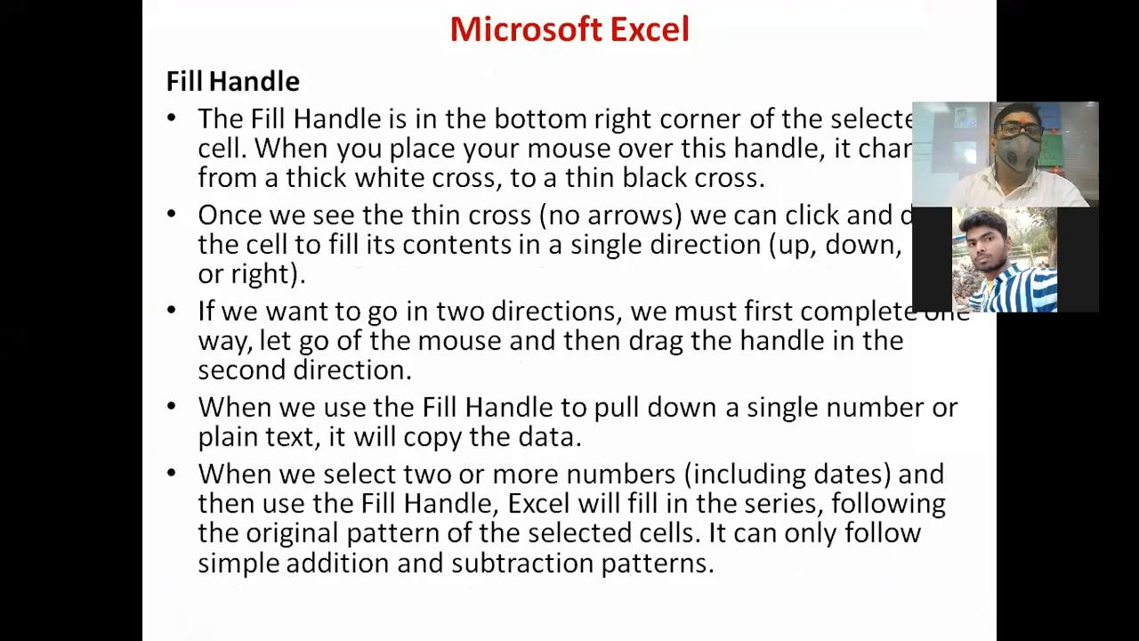
pyautogui.press('Right')
pyautogui.press('Right')
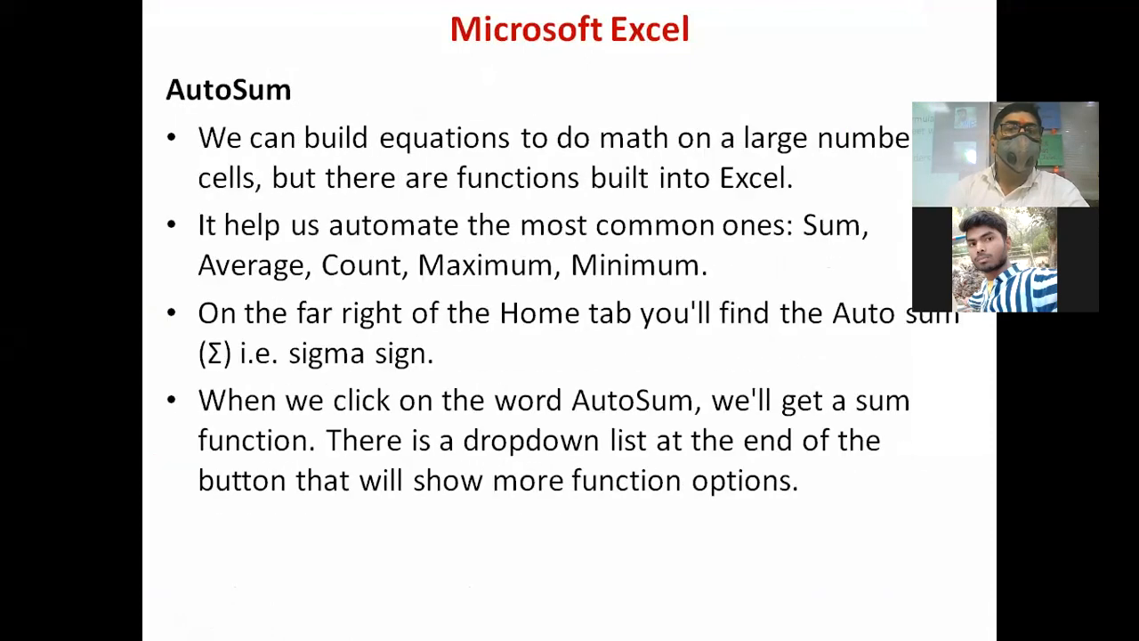
pyautogui.press('Right')
pyautogui.press('Right')
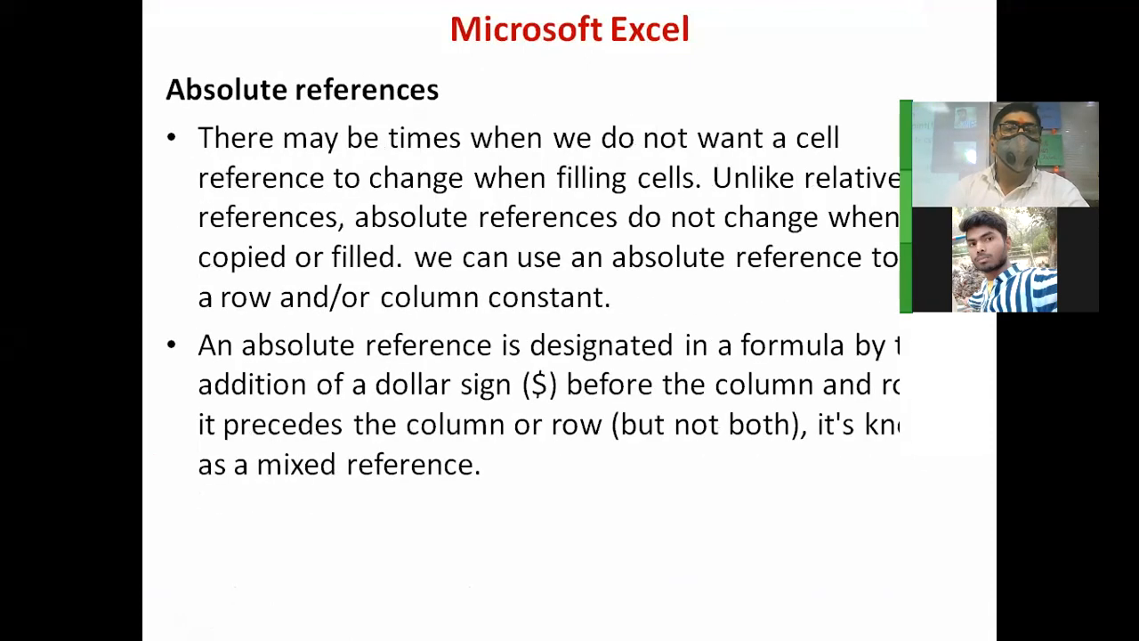
pyautogui.press('Right')
pyautogui.press('Right')
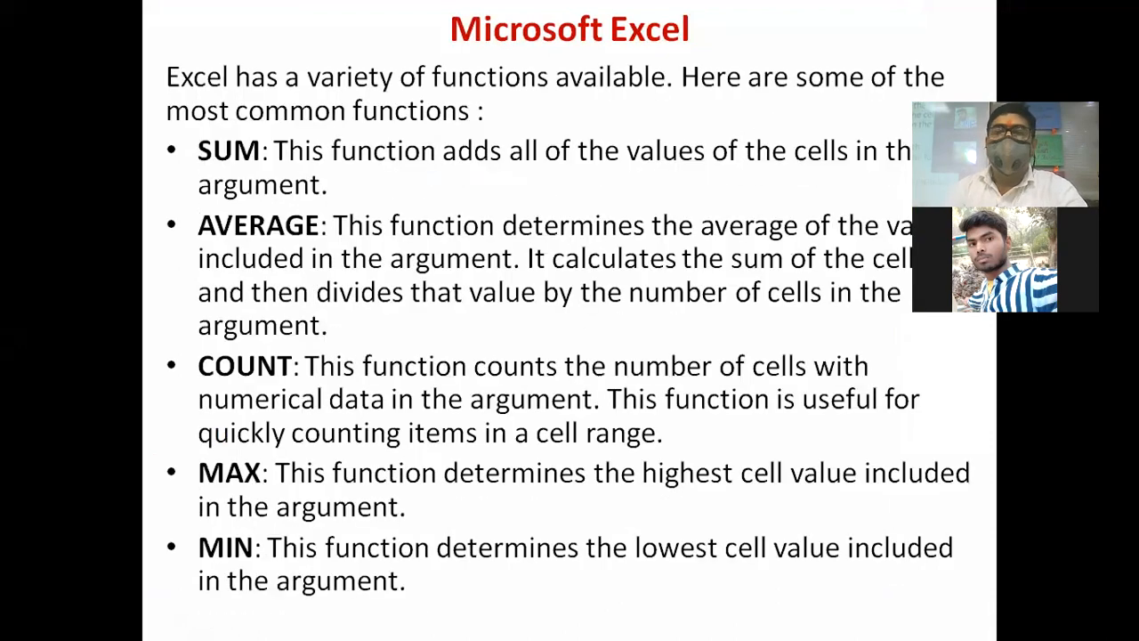
pyautogui.press('Right')
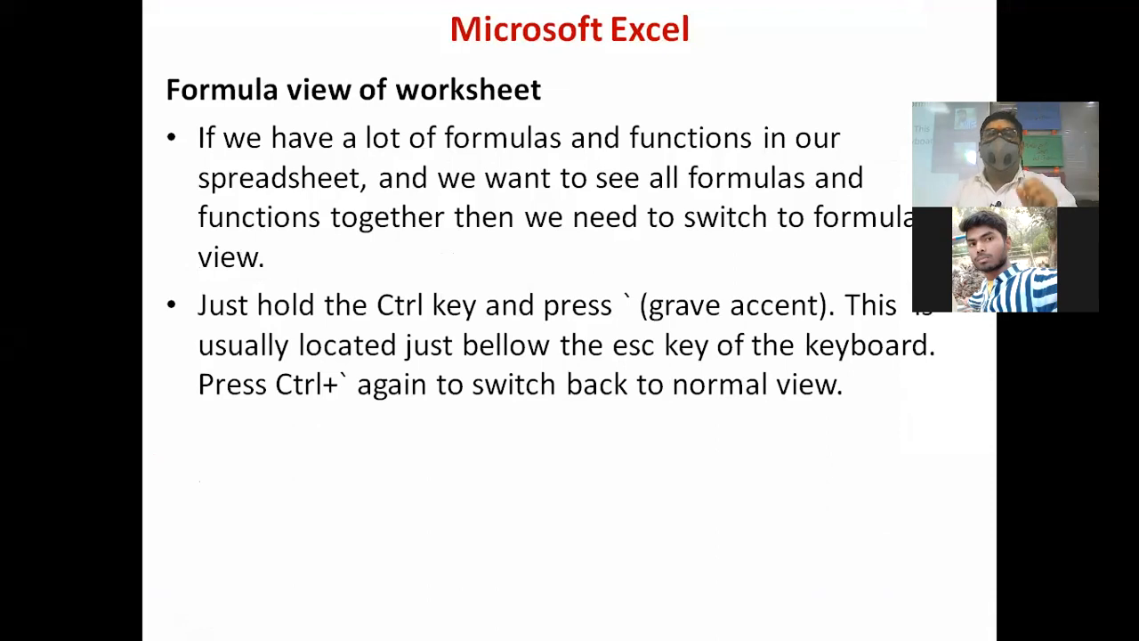
# - Switch to the EXCERSIZE3 workbook in Excel and try a grave accent in H6 at font size 26 and larger
pyautogui.hotkey('alt', 'Tab')
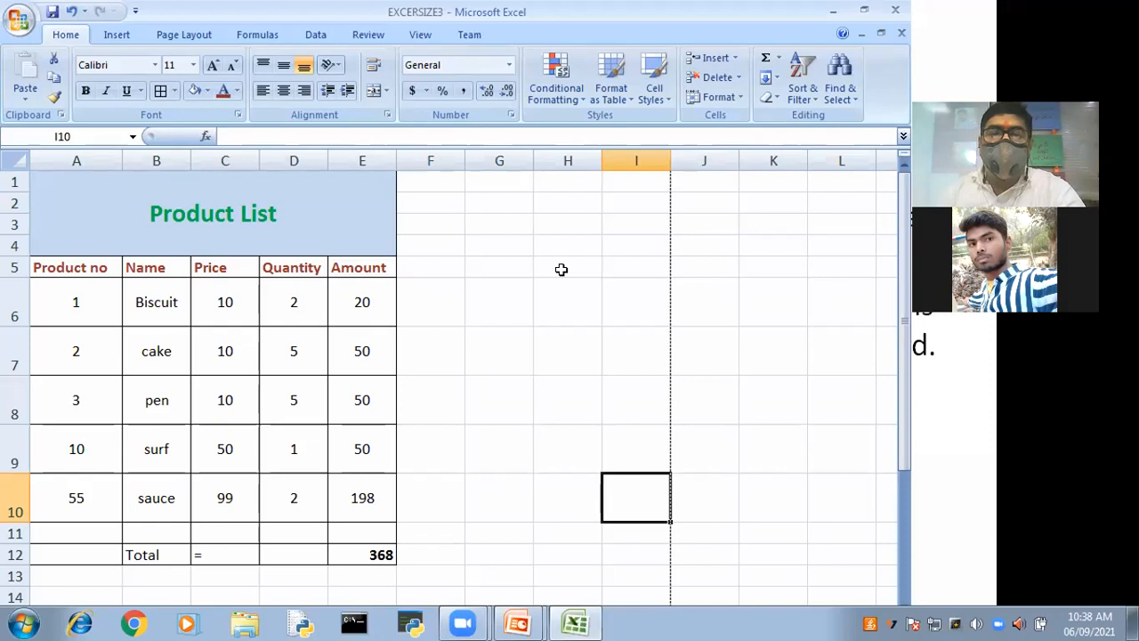
pyautogui.click(569, 308)
pyautogui.write('`')
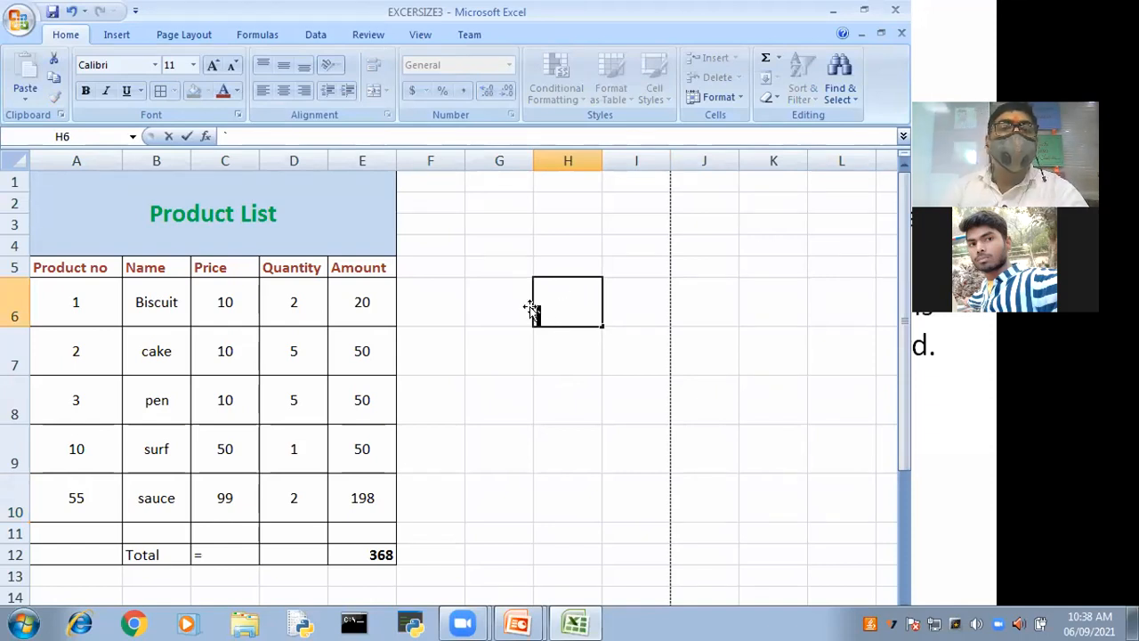
pyautogui.click(193, 65)
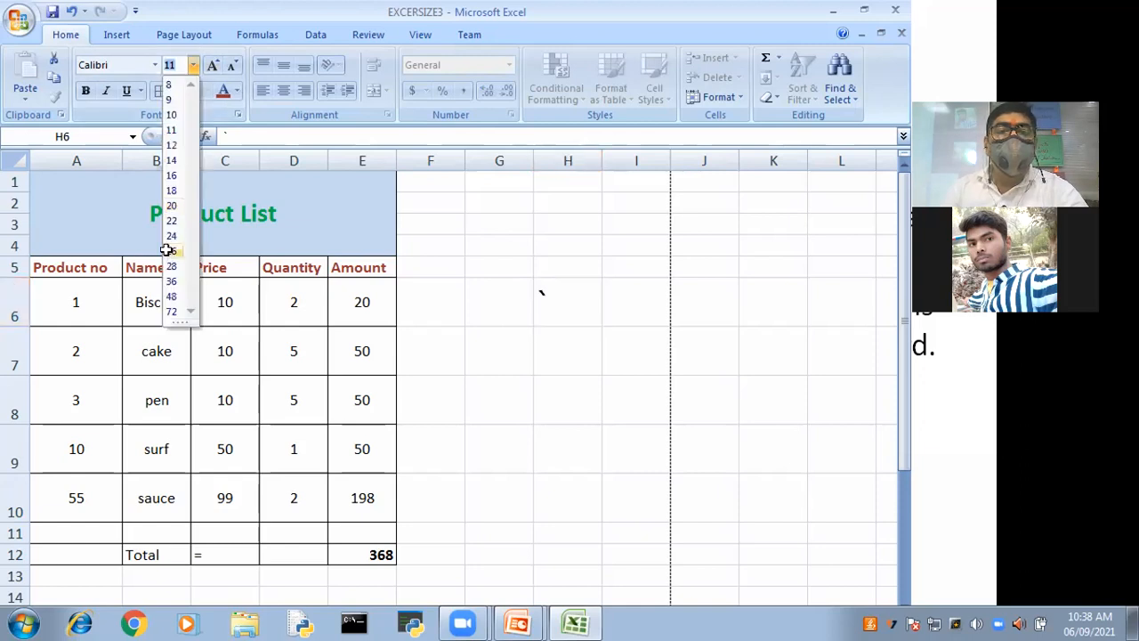
pyautogui.click(171, 251)
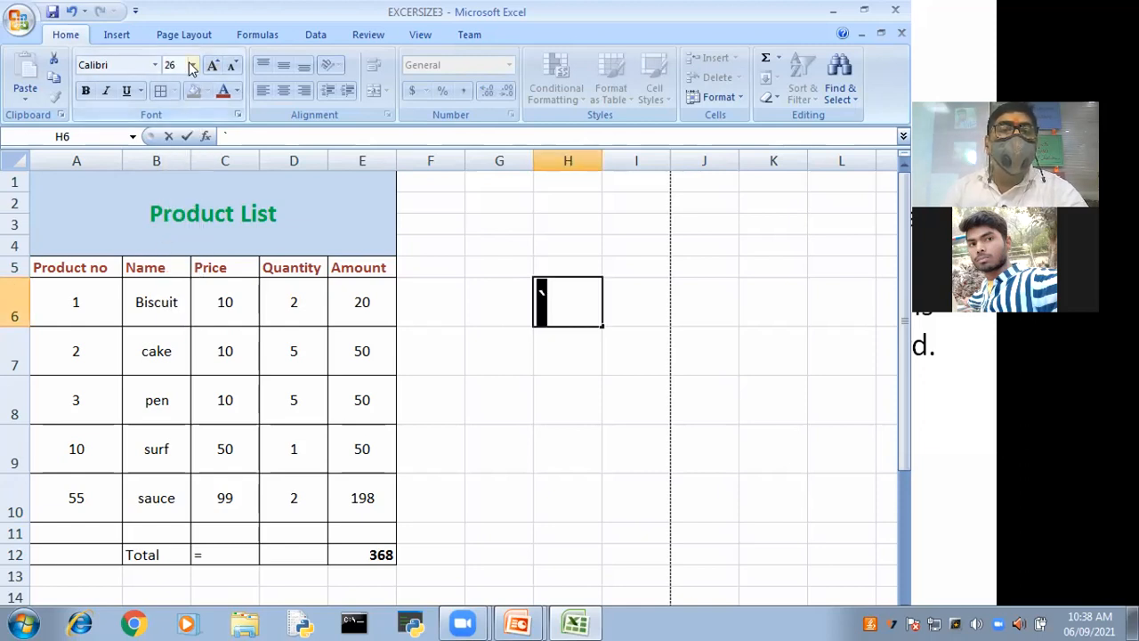
pyautogui.click(192, 65)
pyautogui.scroll(-1, 170, 309)
pyautogui.click(170, 302)
pyautogui.click(619, 434)
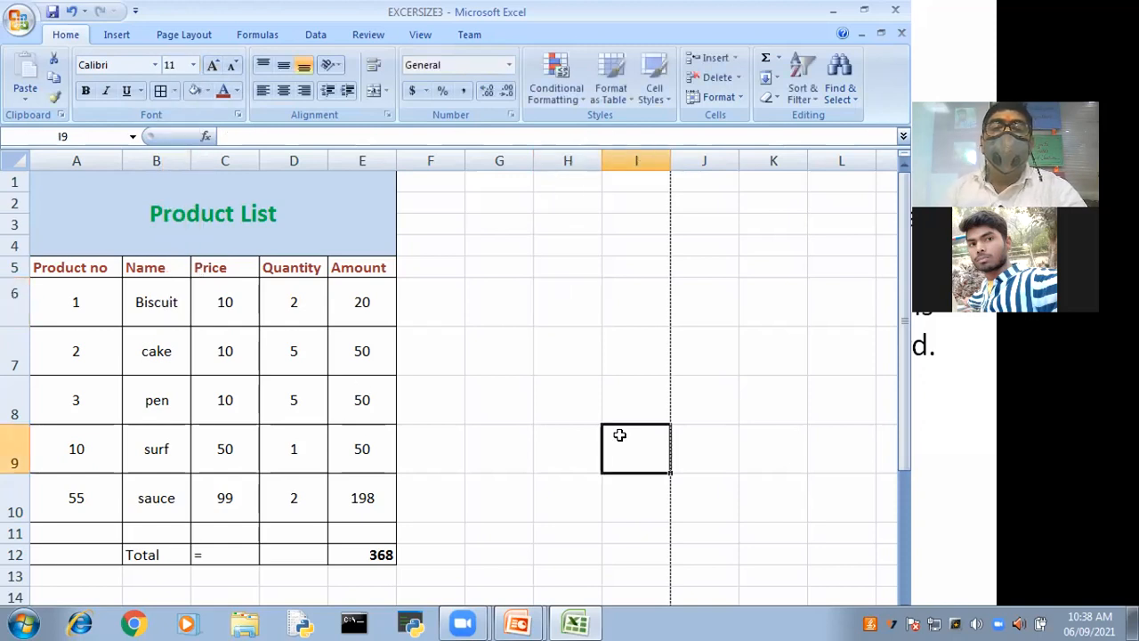
# - Show the worksheet's formulas in place of the calculated values, and return to the normal view
pyautogui.click(560, 294)
pyautogui.click(559, 254)
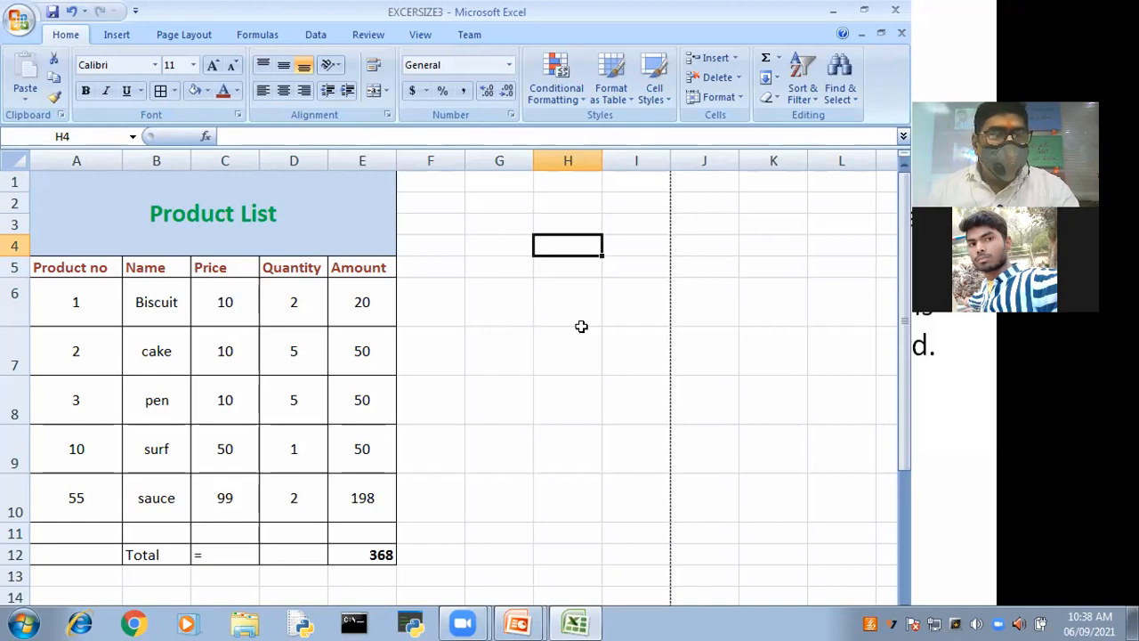
pyautogui.hotkey('ctrl', '`')
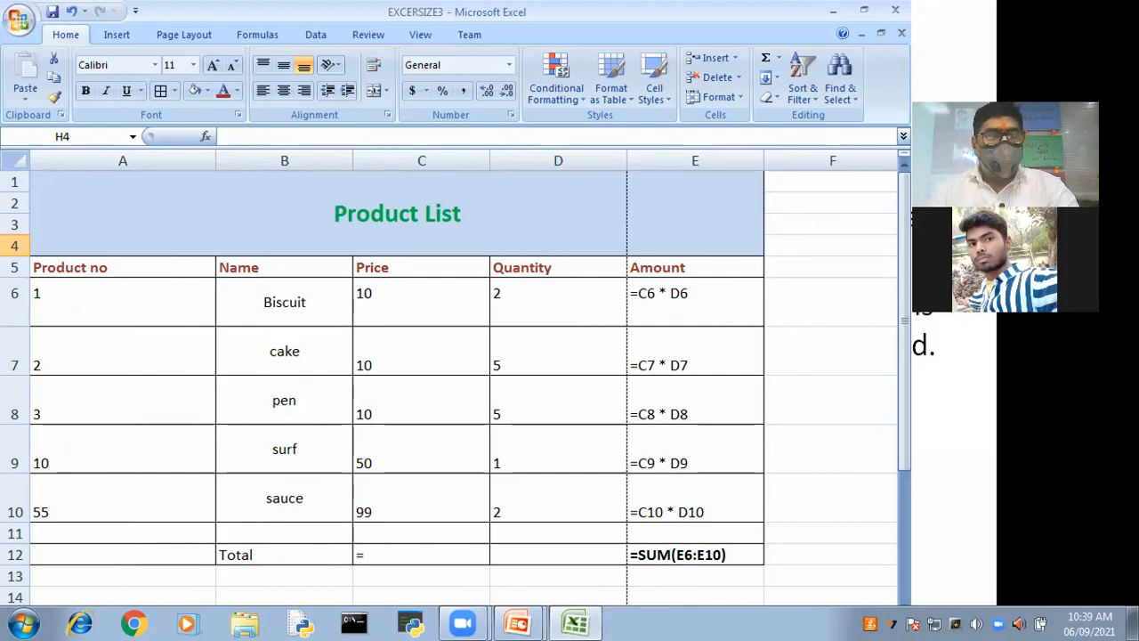
pyautogui.hotkey('ctrl', '`')
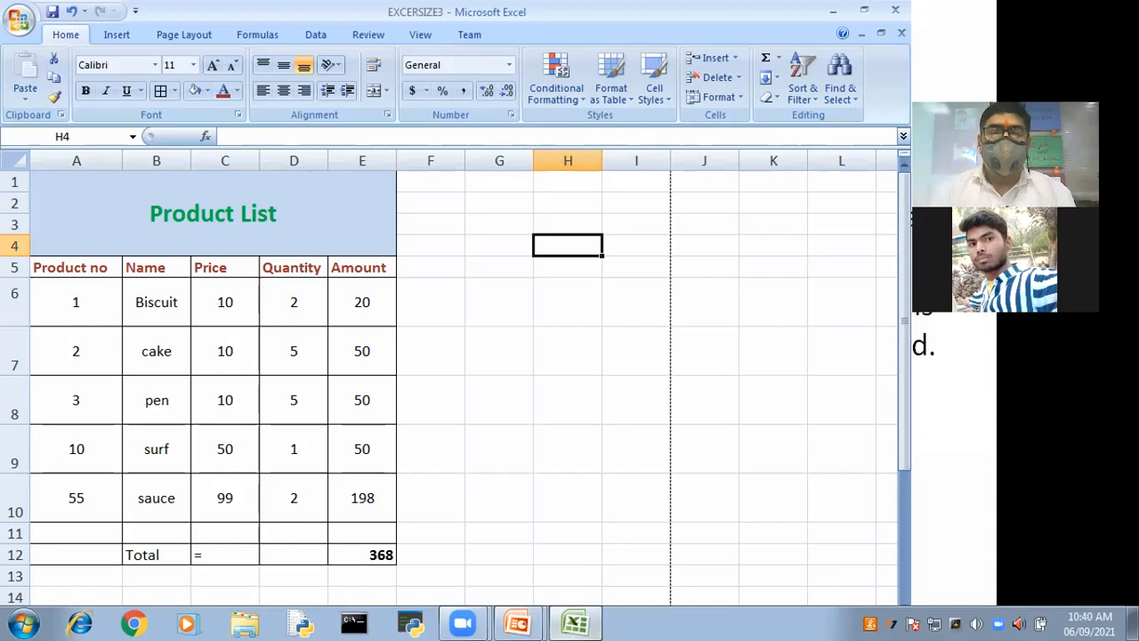
# - Switch to the running Microsoft Excel slide show in PowerPoint at the Formula view of worksheet slide
pyautogui.click(517, 623)
pyautogui.click(505, 582)
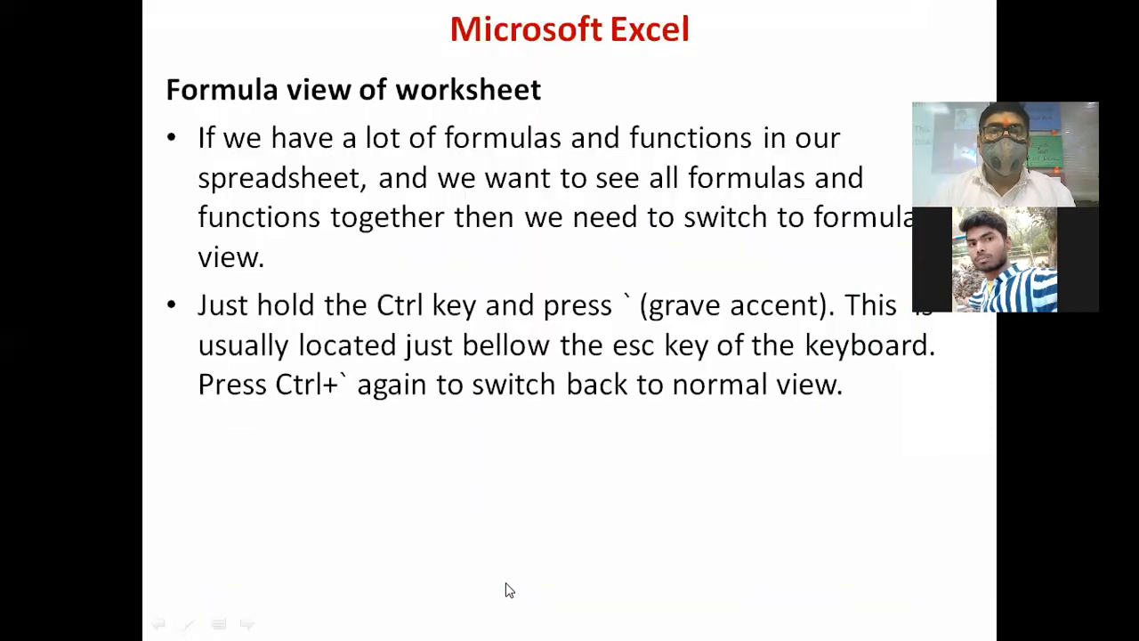
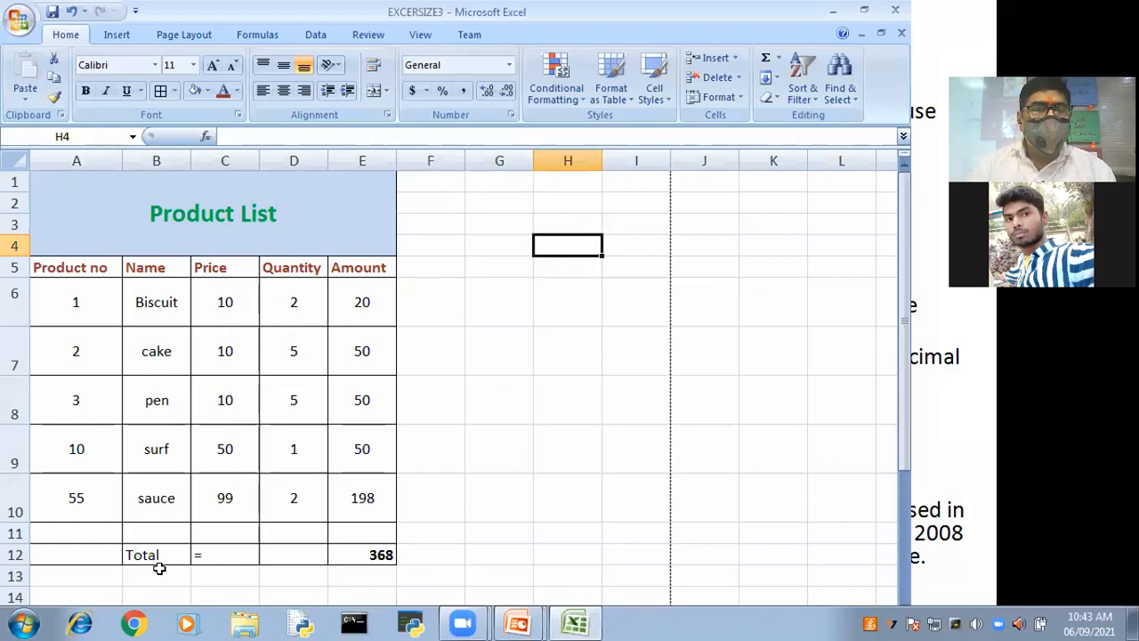
# - Insert a new row above the column headings in row 5 and enter the label "Bill date" in A5
pyautogui.click(13, 267)
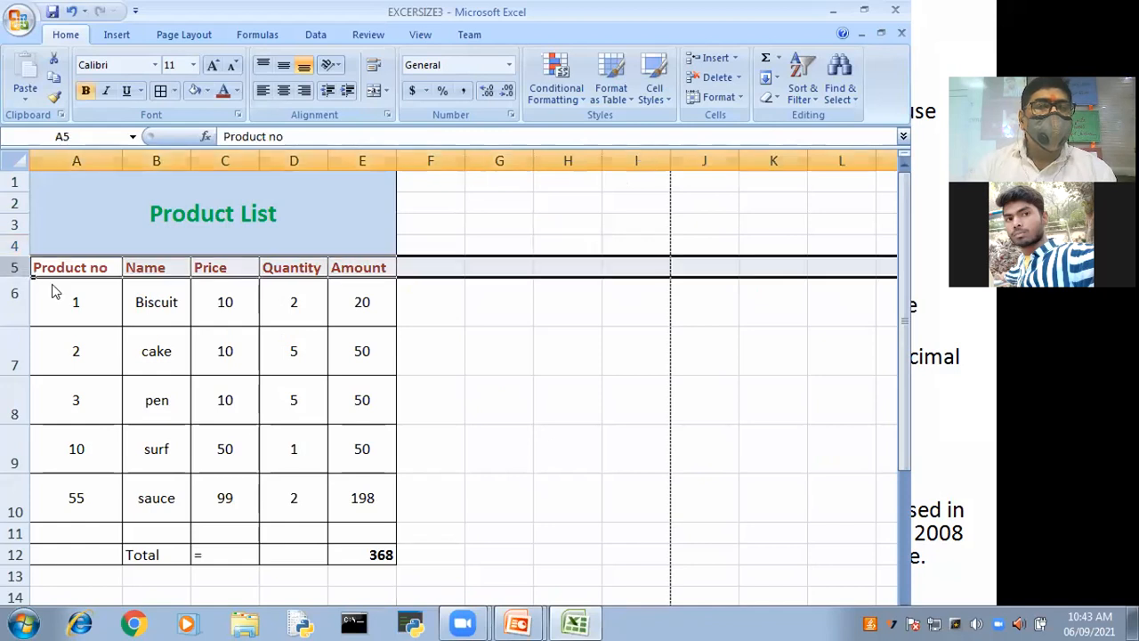
pyautogui.rightClick(12, 269)
pyautogui.click(57, 360)
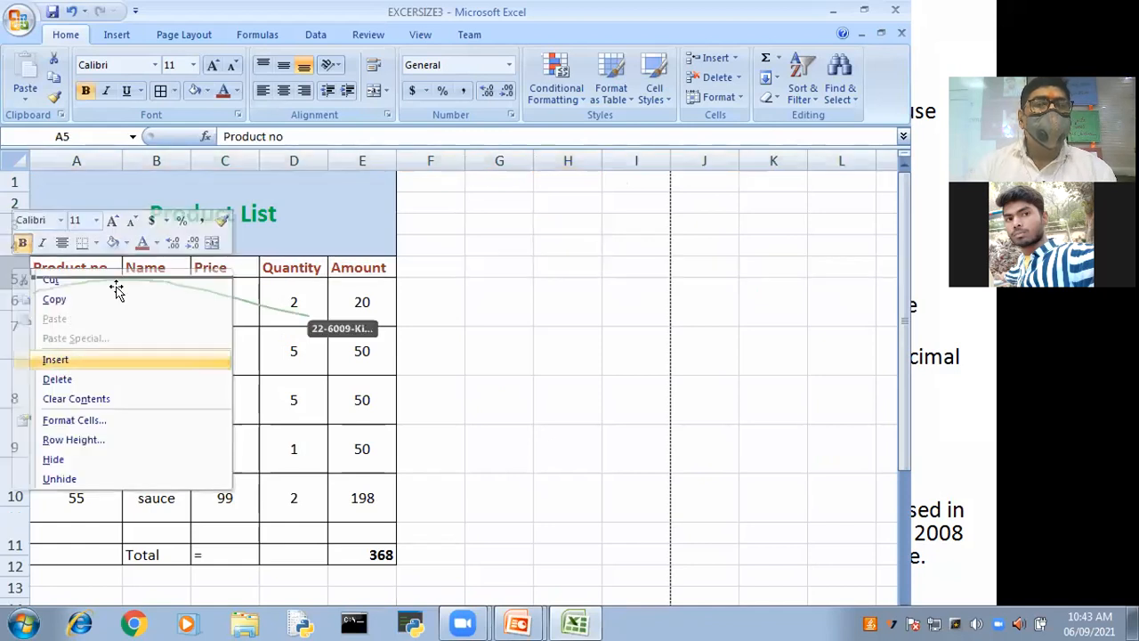
pyautogui.click(105, 277)
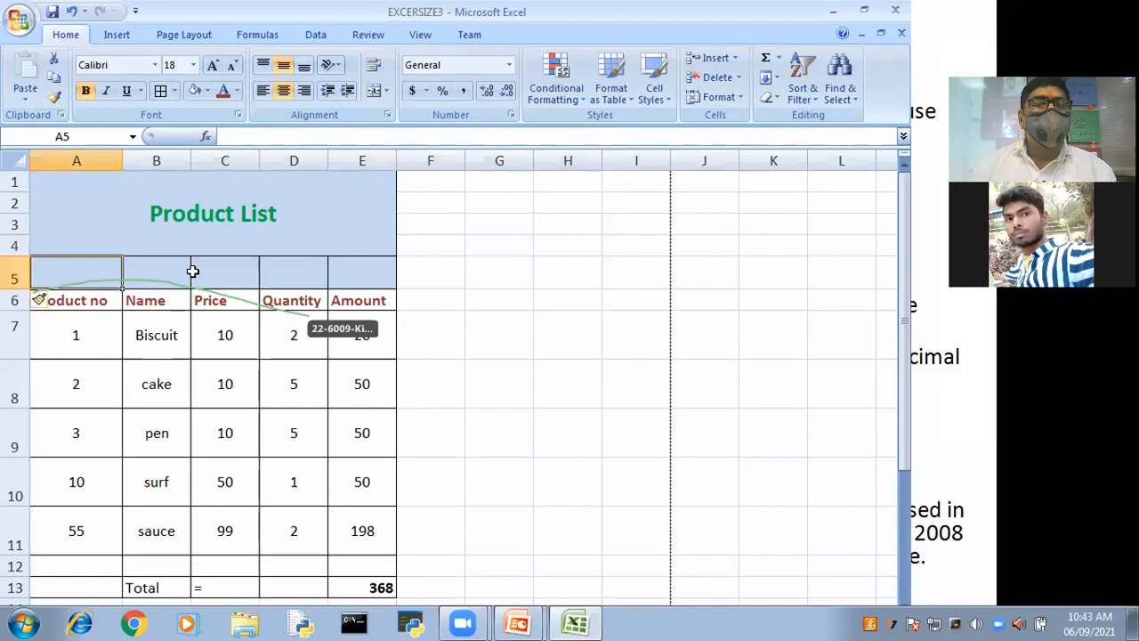
pyautogui.doubleClick(79, 272)
pyautogui.write('Bill d')
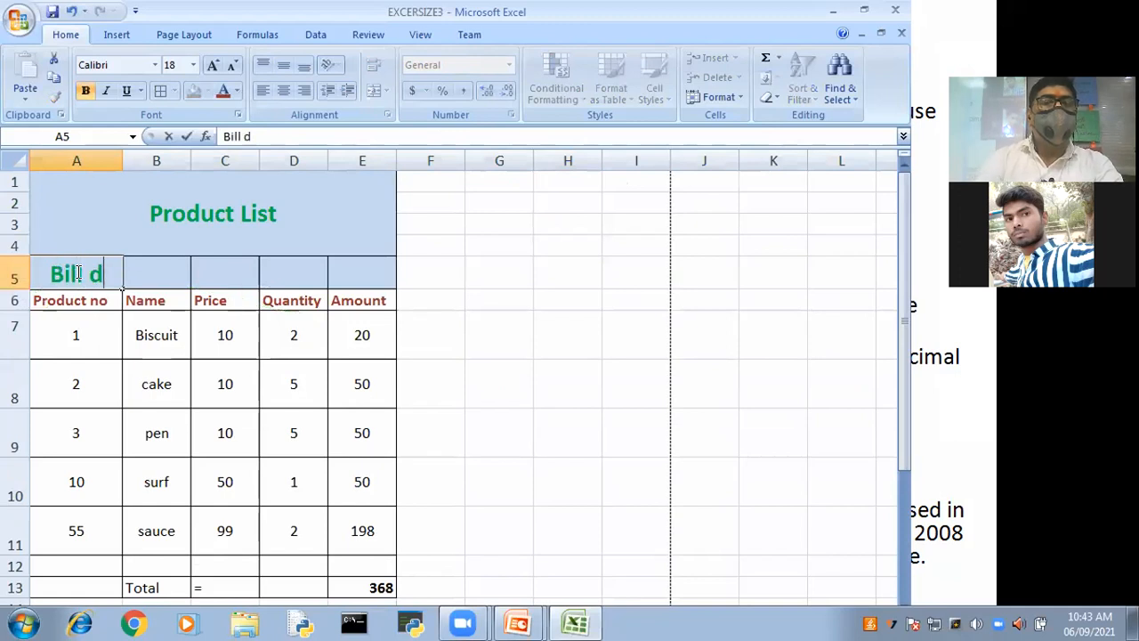
pyautogui.write('ate')
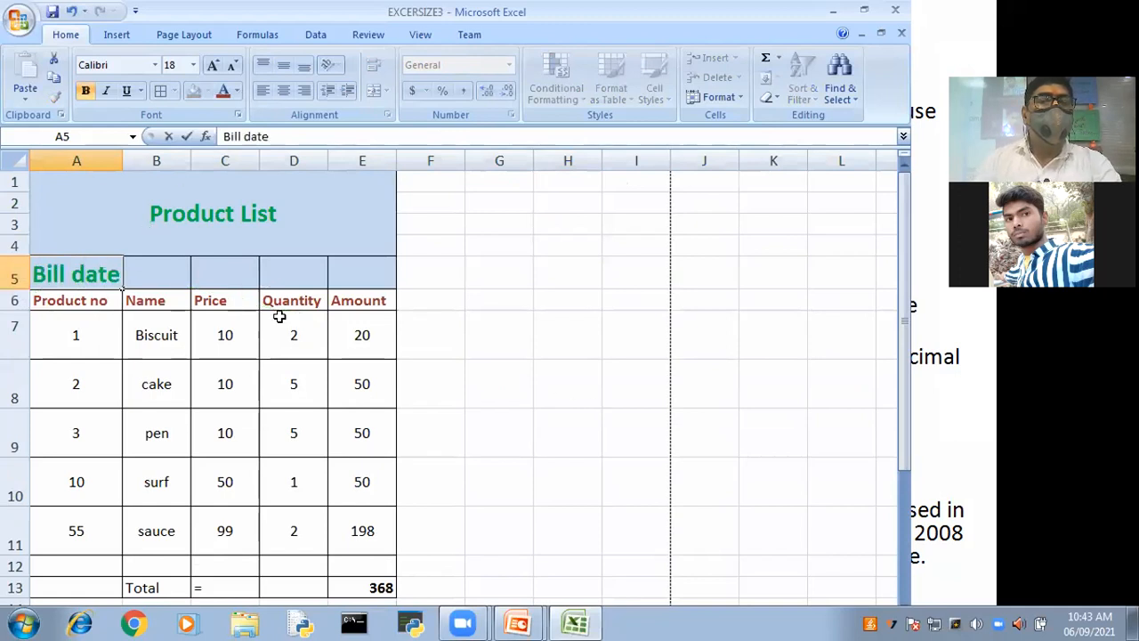
# - Merge and center cells B5 and C5 and enter the formula =TODAY() in the merged cell
pyautogui.click(148, 271)
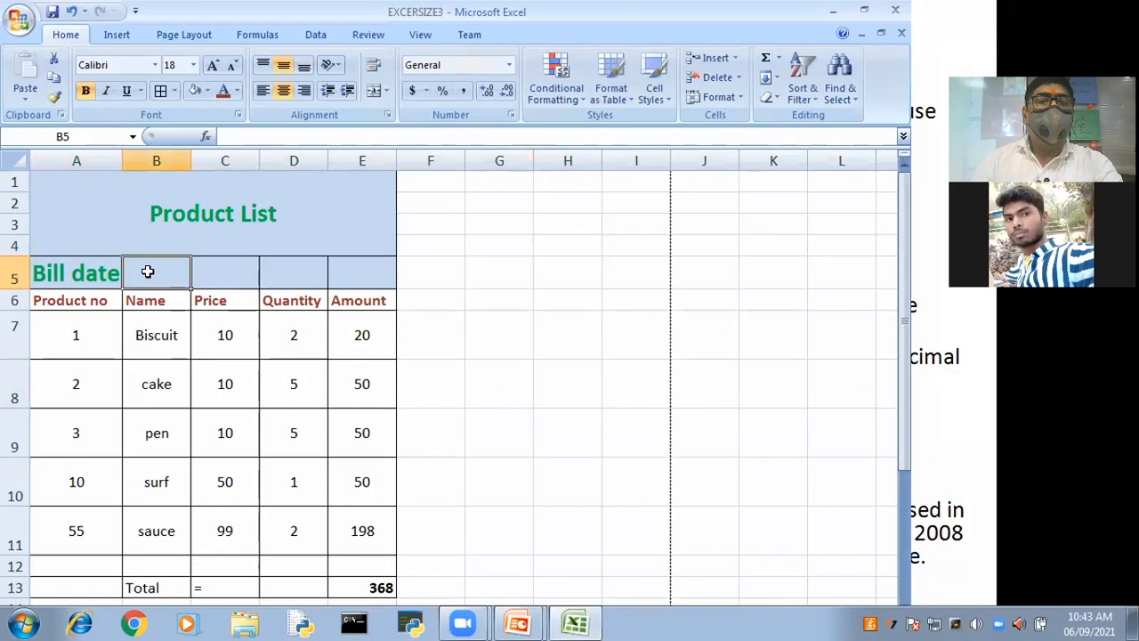
pyautogui.moveTo(188, 270); pyautogui.dragTo(235, 271)
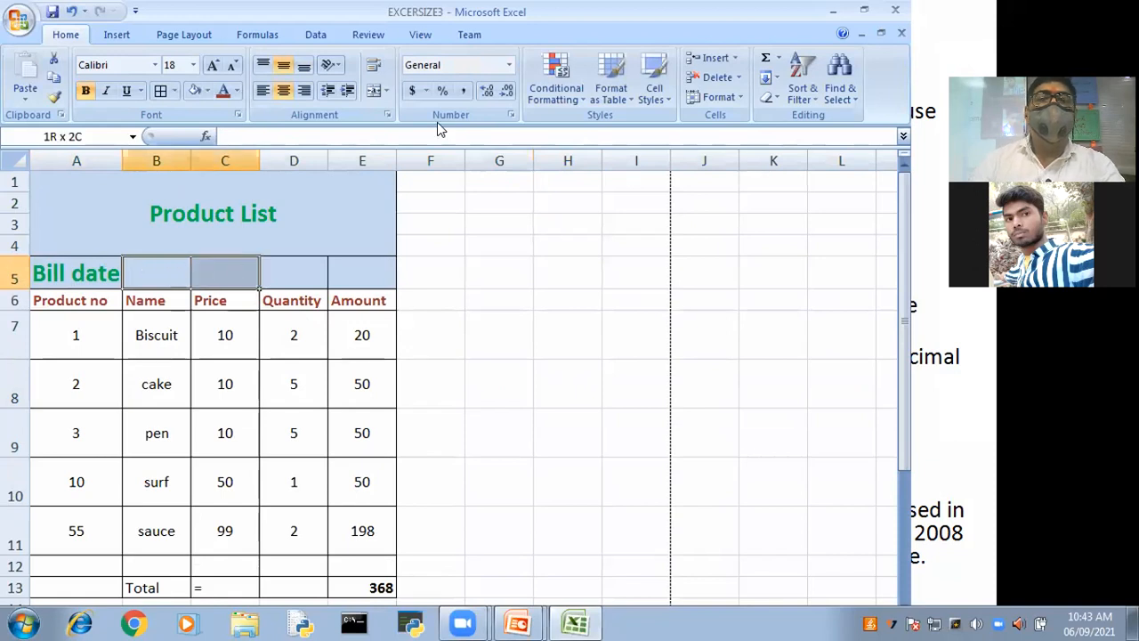
pyautogui.click(372, 90)
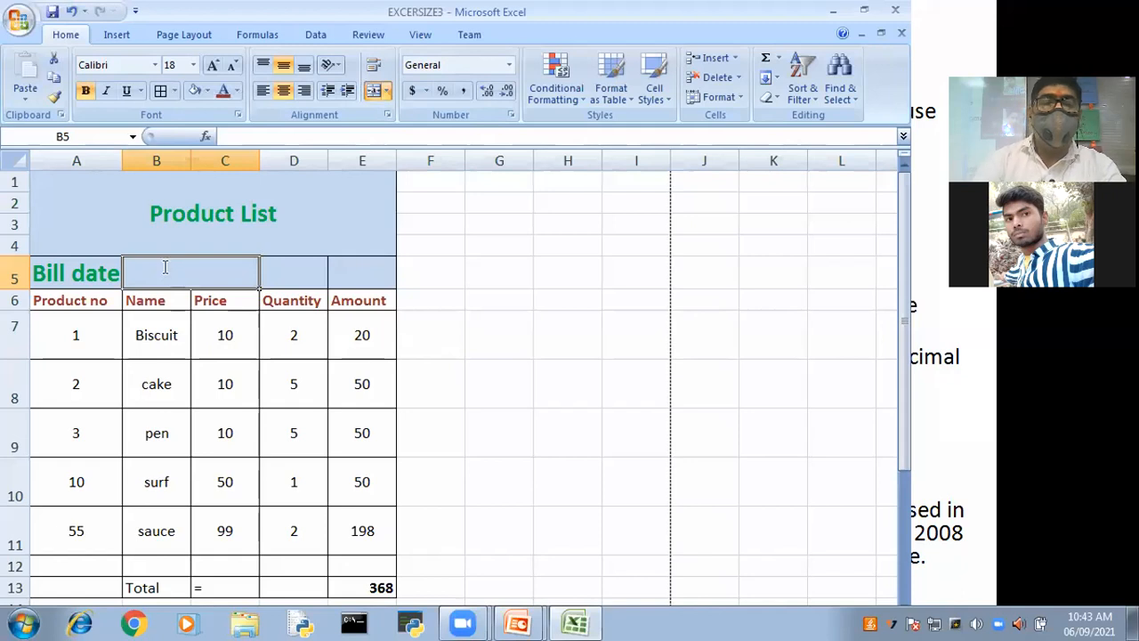
pyautogui.write('=t')
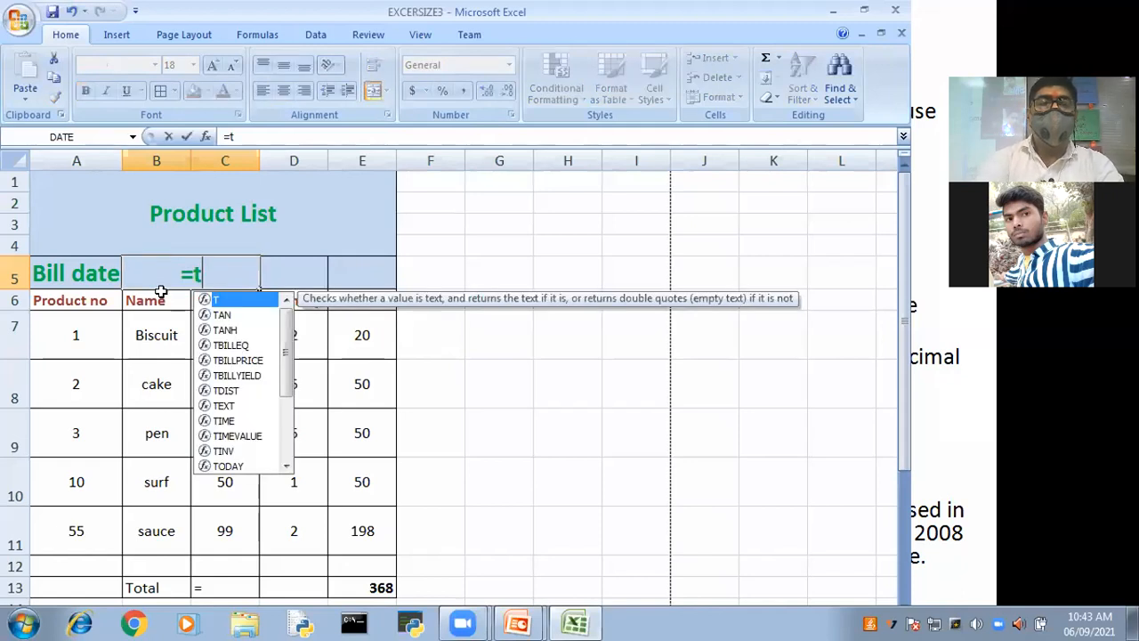
pyautogui.write('oday(')
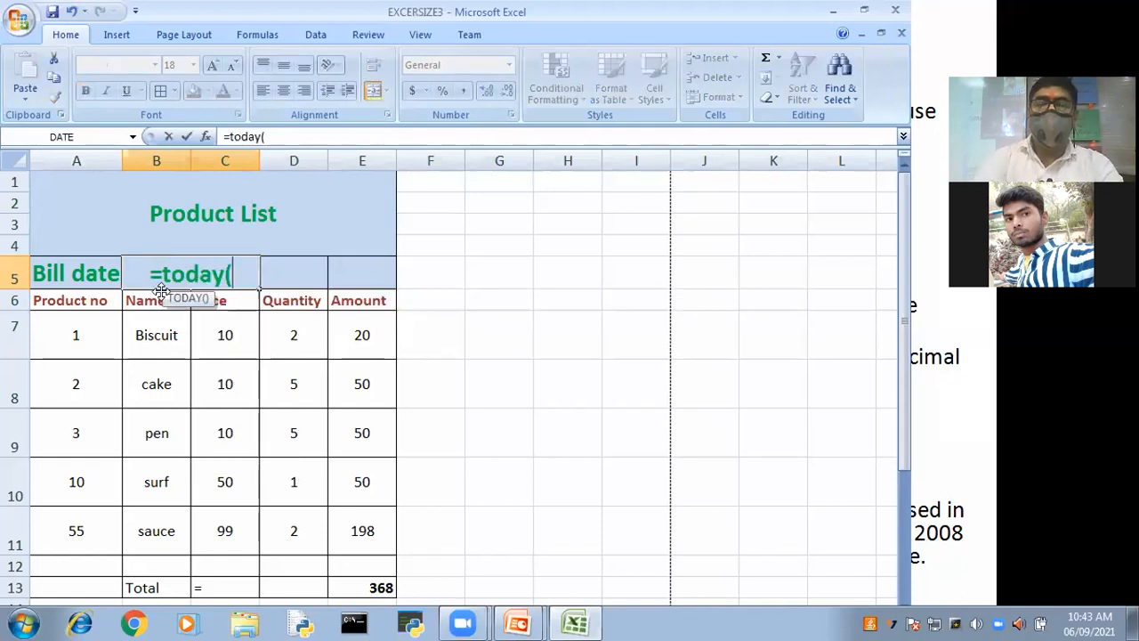
pyautogui.press('Return')
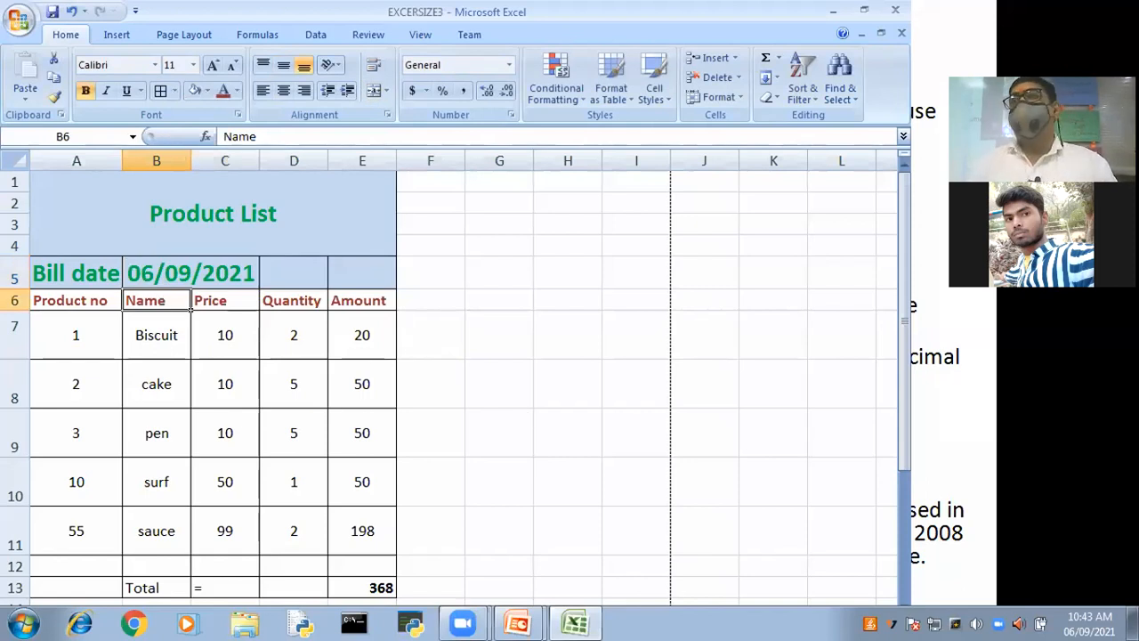
# - Save the EXCERSIZE3 workbook with the added bill date row
pyautogui.click(499, 433)
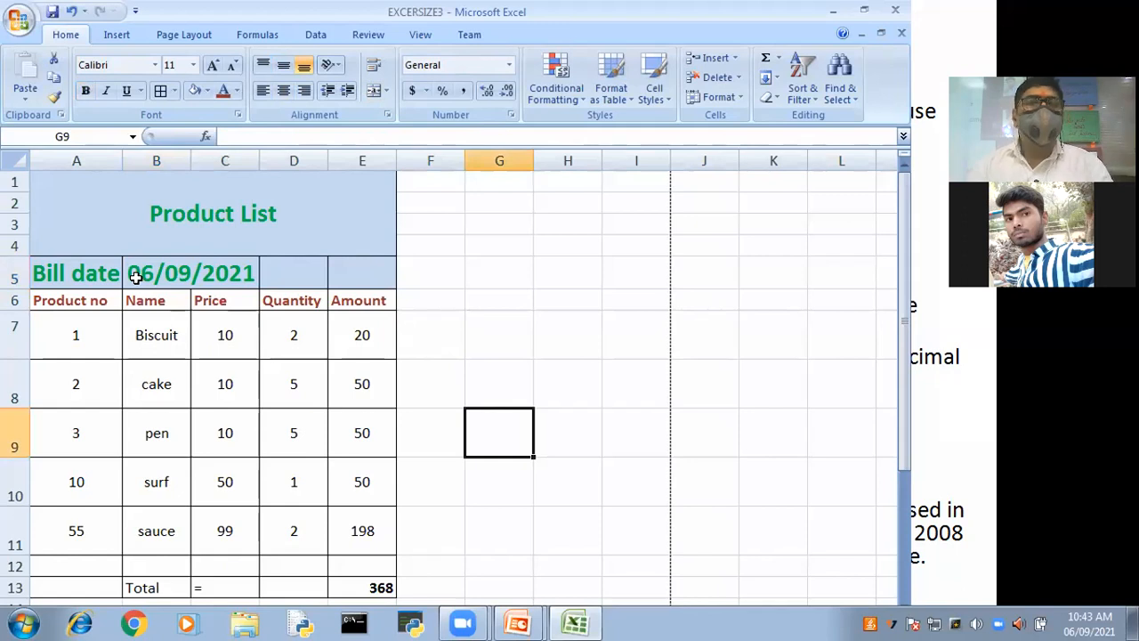
pyautogui.hotkey('ctrl', 's')
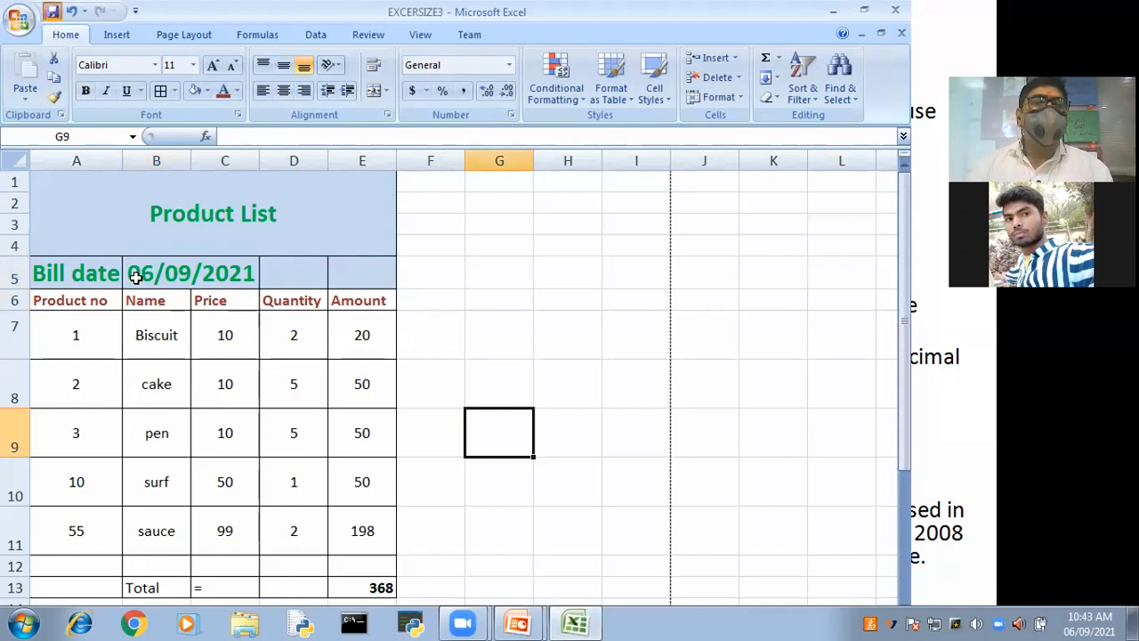
pyautogui.click(695, 449)
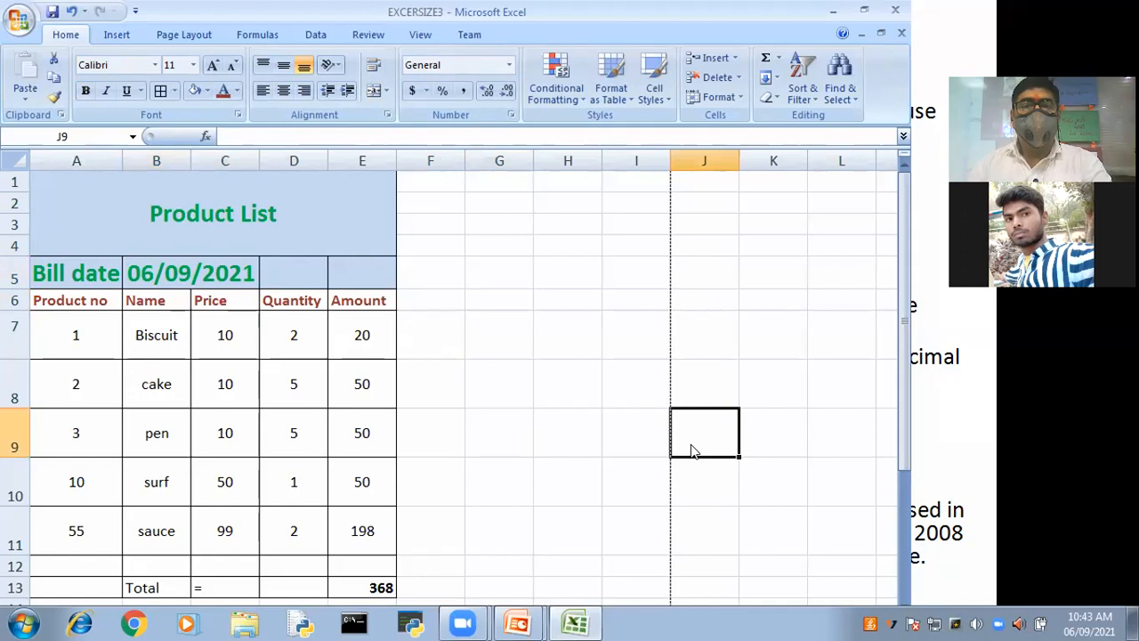
# - Check the Date and Time Functions slide in PowerPoint, and return to Excel to inspect the bill date formula in B5
pyautogui.hotkey('alt', 'Tab')
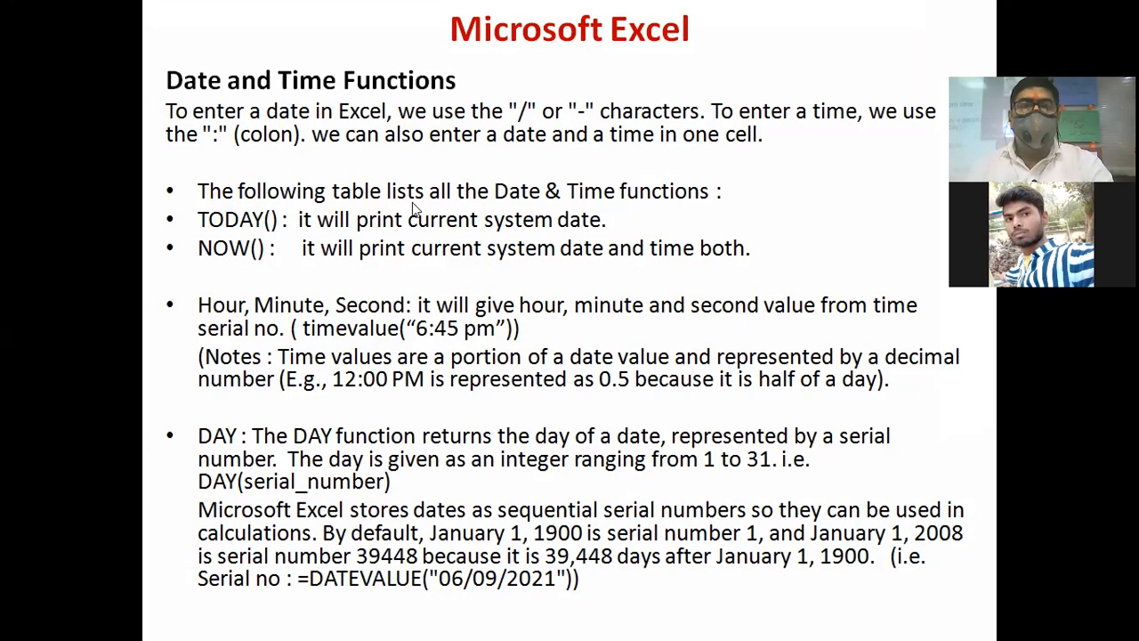
pyautogui.hotkey('alt', 'Tab')
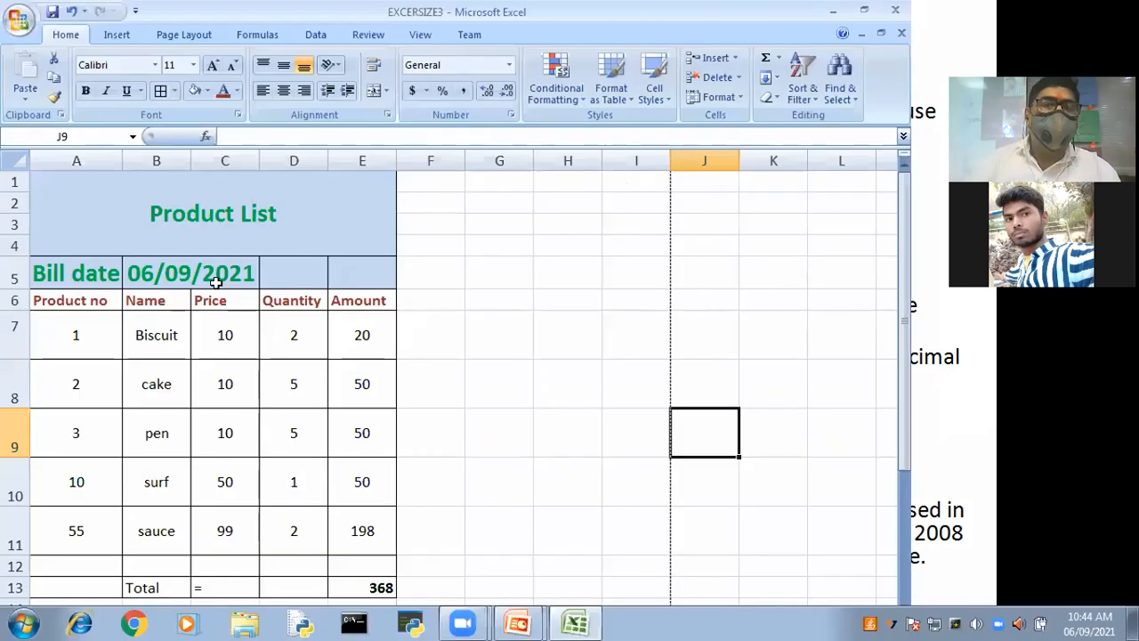
pyautogui.click(214, 273)
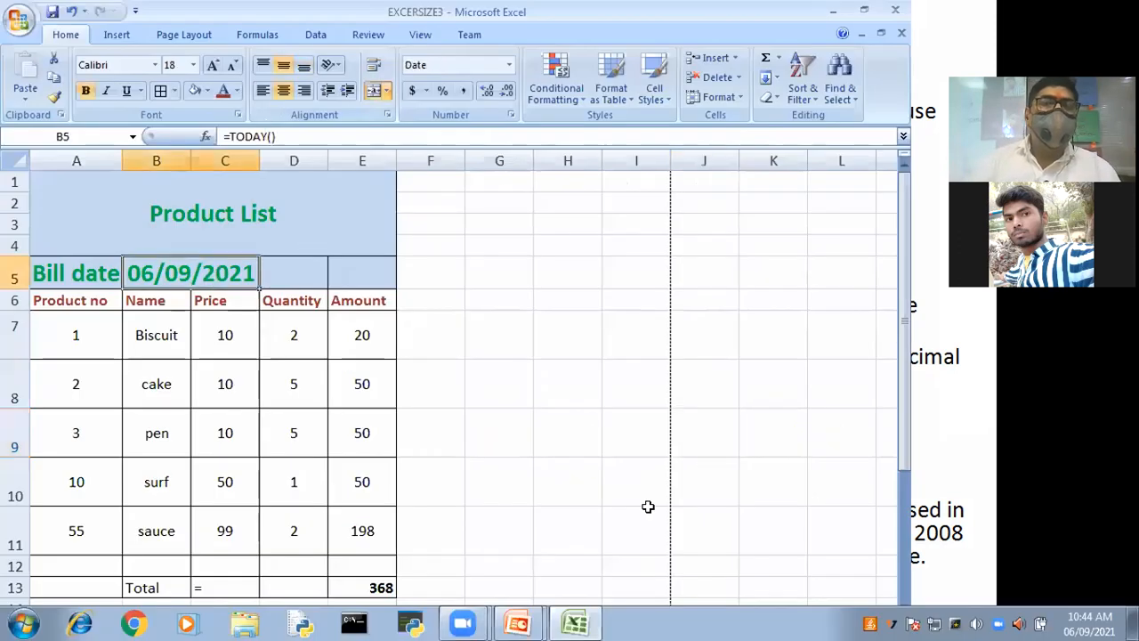
pyautogui.press('F2')
pyautogui.click(646, 535)
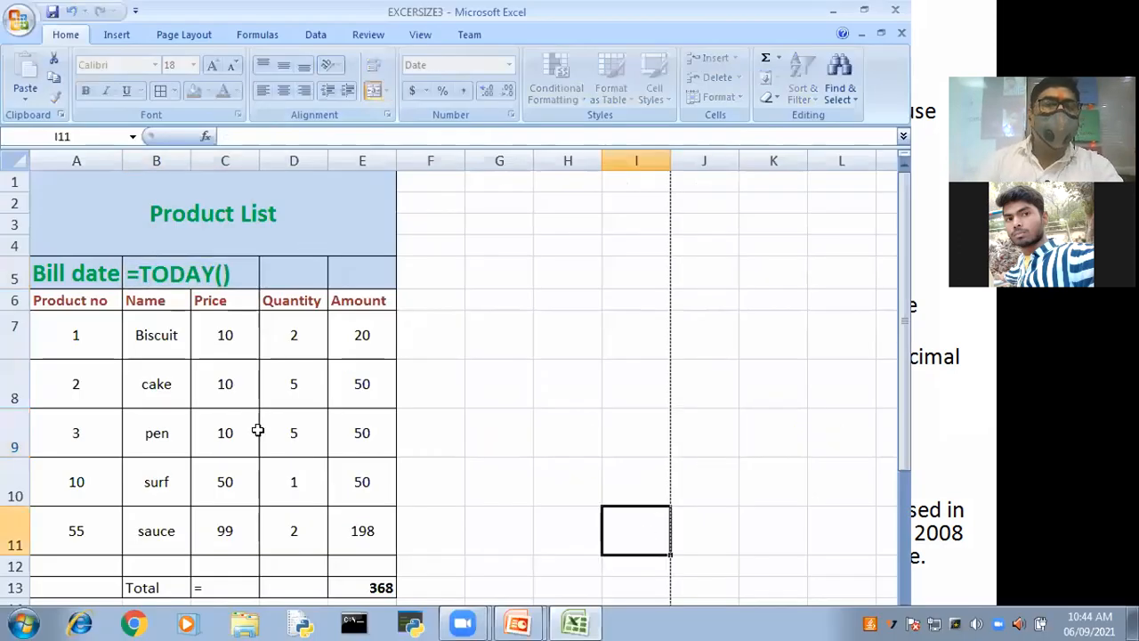
# - Change the bill date formula in merged cell B5 to =NOW() and check the cell
pyautogui.click(207, 275)
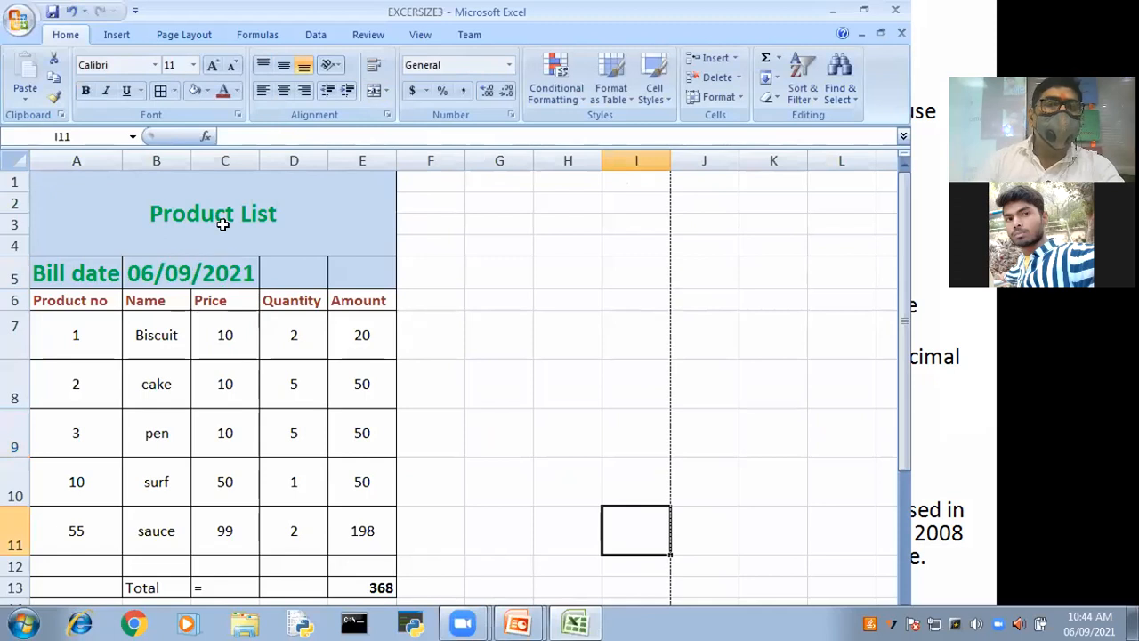
pyautogui.doubleClick(256, 137)
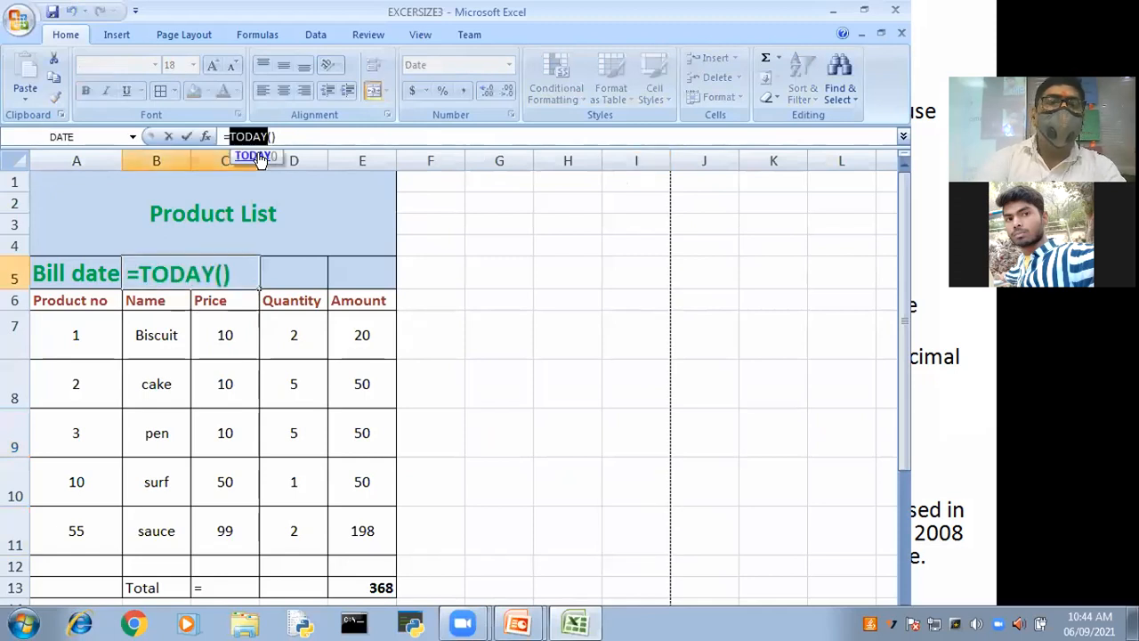
pyautogui.write('now')
pyautogui.press('Return')
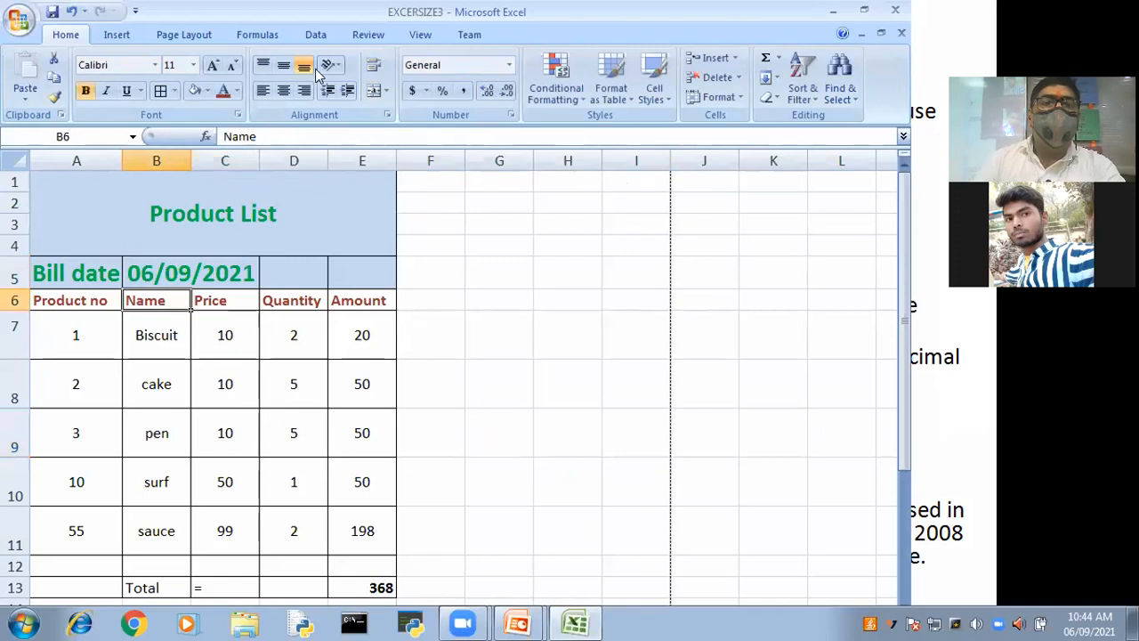
pyautogui.click(205, 267)
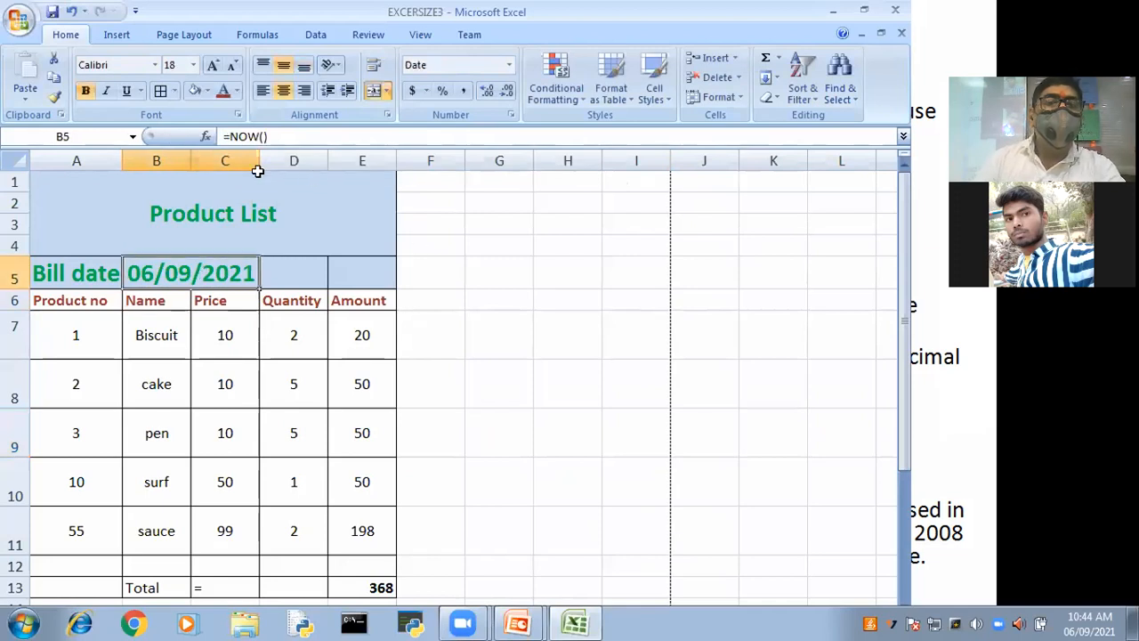
pyautogui.doubleClick(224, 278)
pyautogui.click(430, 335)
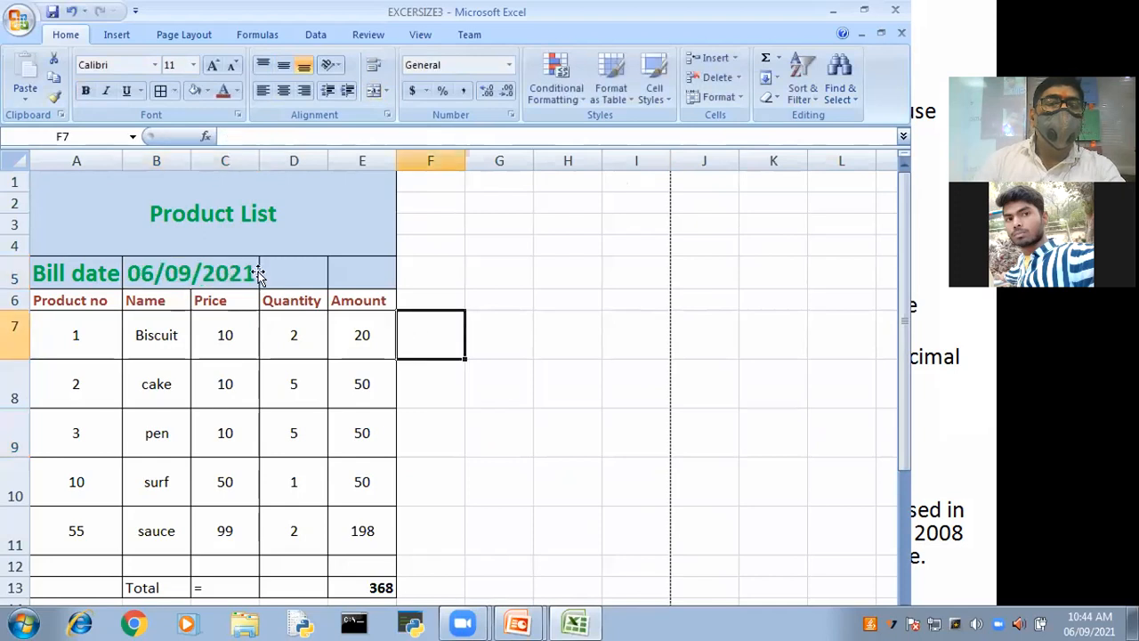
# - Widen column C to about four times its width to give the bill date cell more room
pyautogui.click(257, 273)
pyautogui.moveTo(258, 158); pyautogui.dragTo(462, 161)
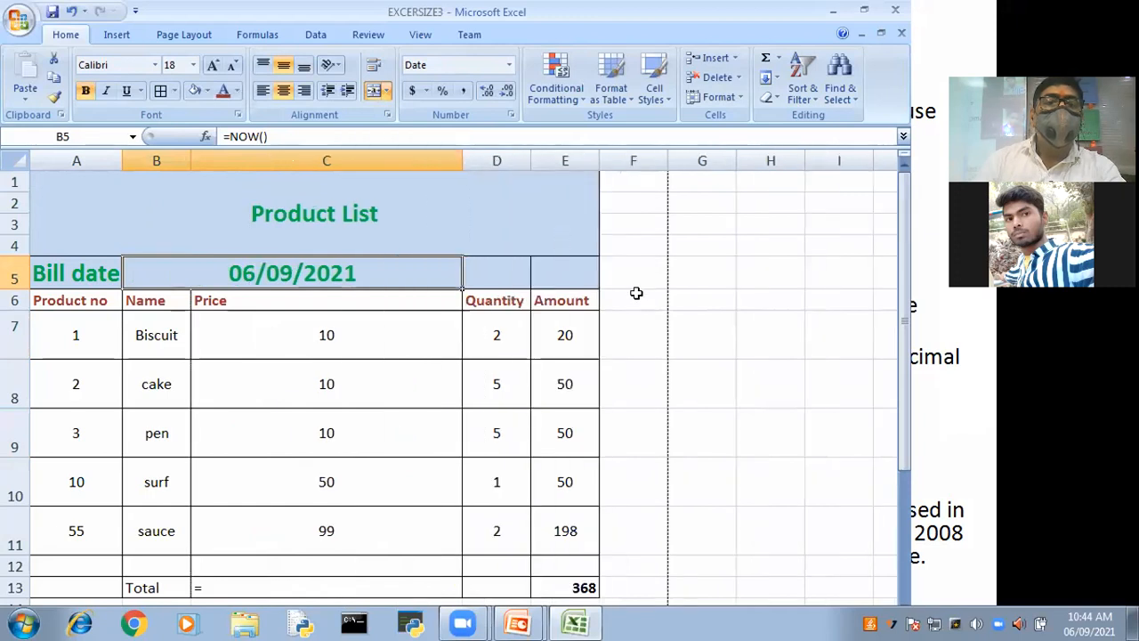
pyautogui.click(635, 298)
# - Clear the bill date cell B5, re-enter the formula =NOW() and inspect the cell
pyautogui.click(254, 272)
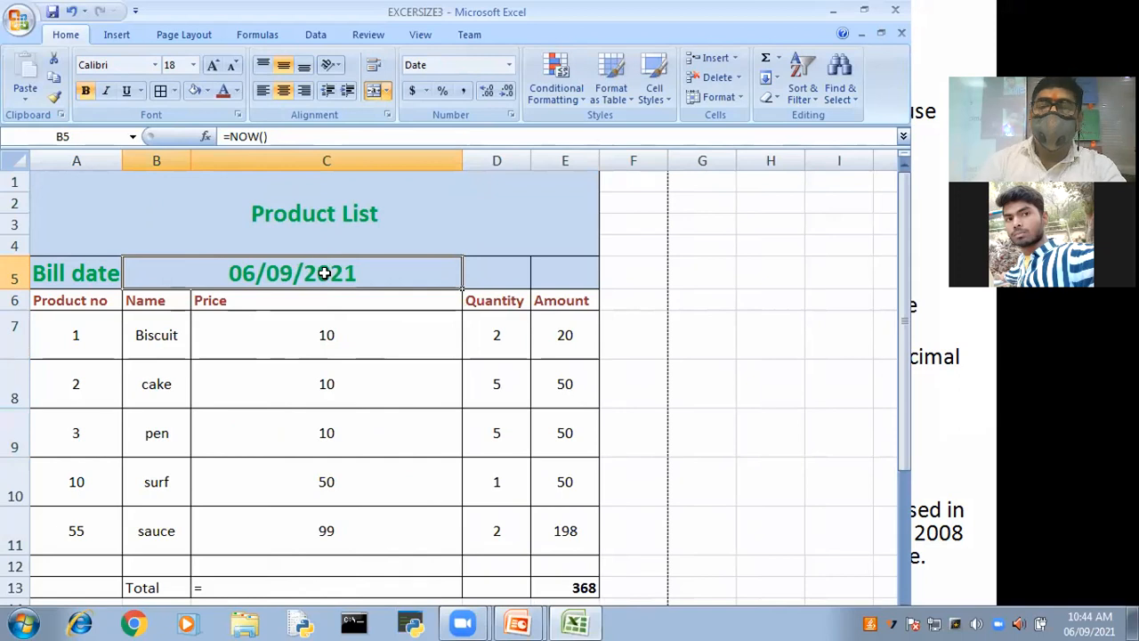
pyautogui.press('Delete')
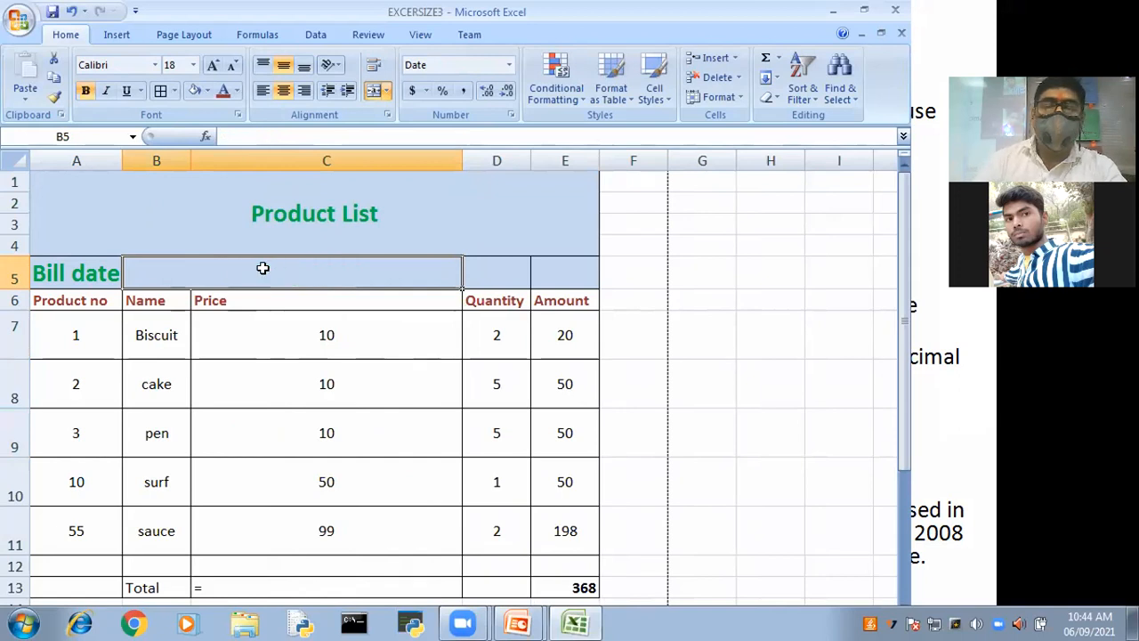
pyautogui.write('=n')
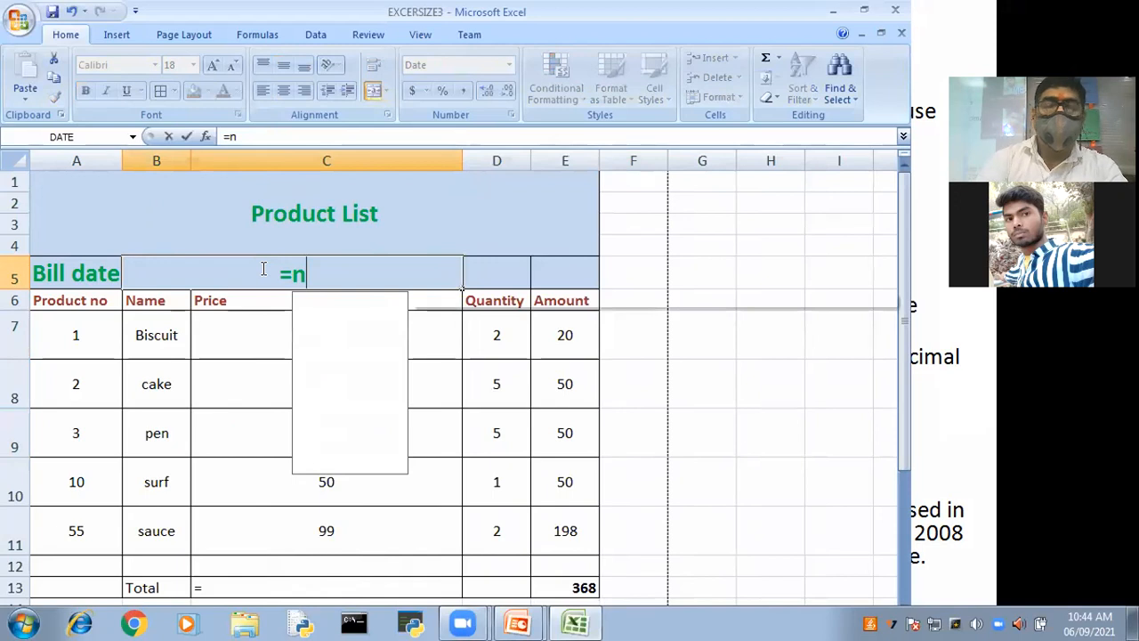
pyautogui.write('ow()')
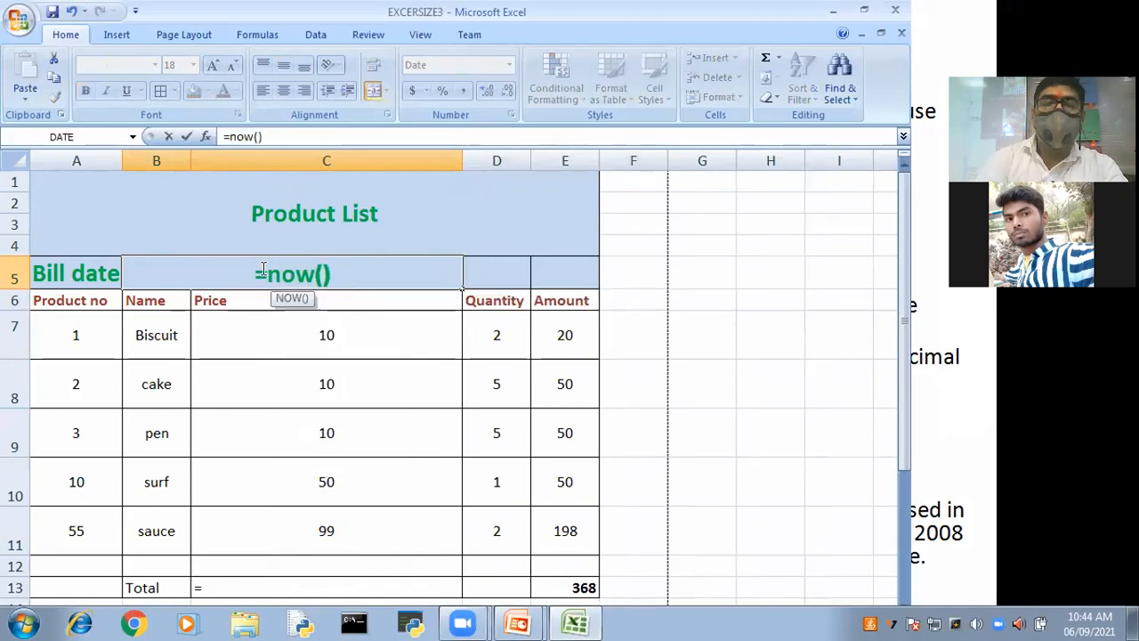
pyautogui.press('Return')
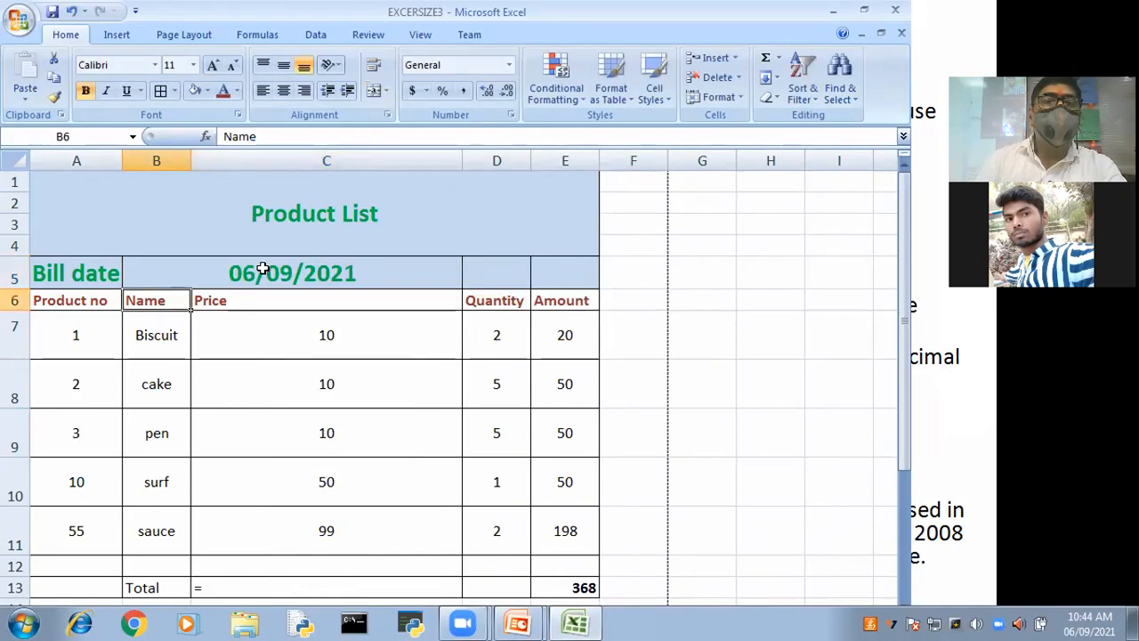
pyautogui.click(263, 268)
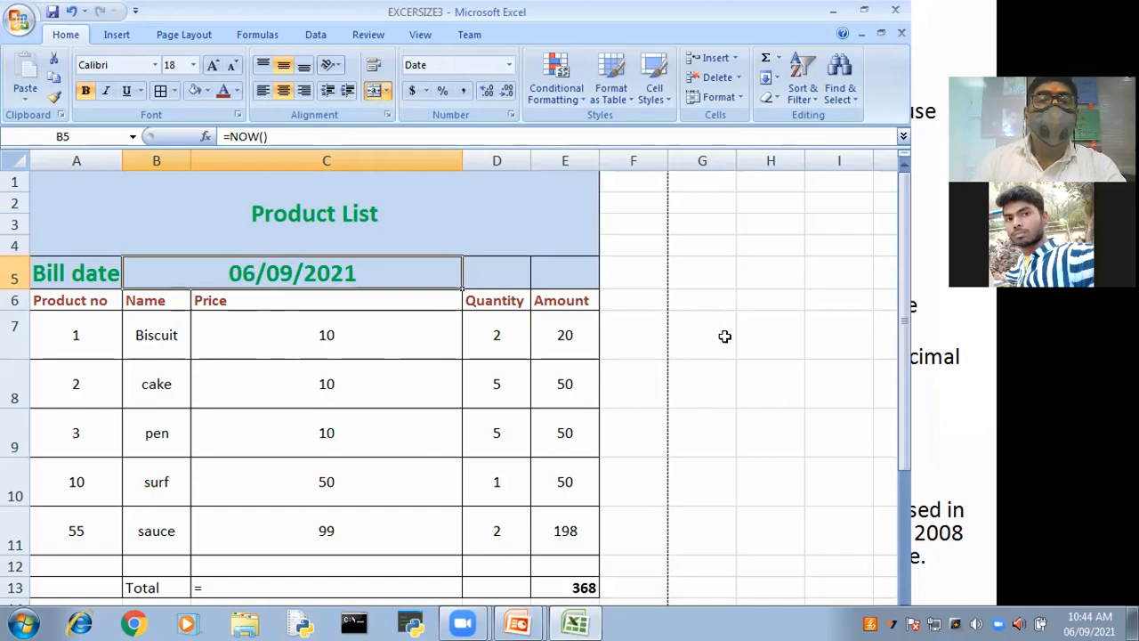
# - Enter the formula =NOW() in the empty cell C17 below the product table and inspect it
pyautogui.scroll(-4, 270, 264)
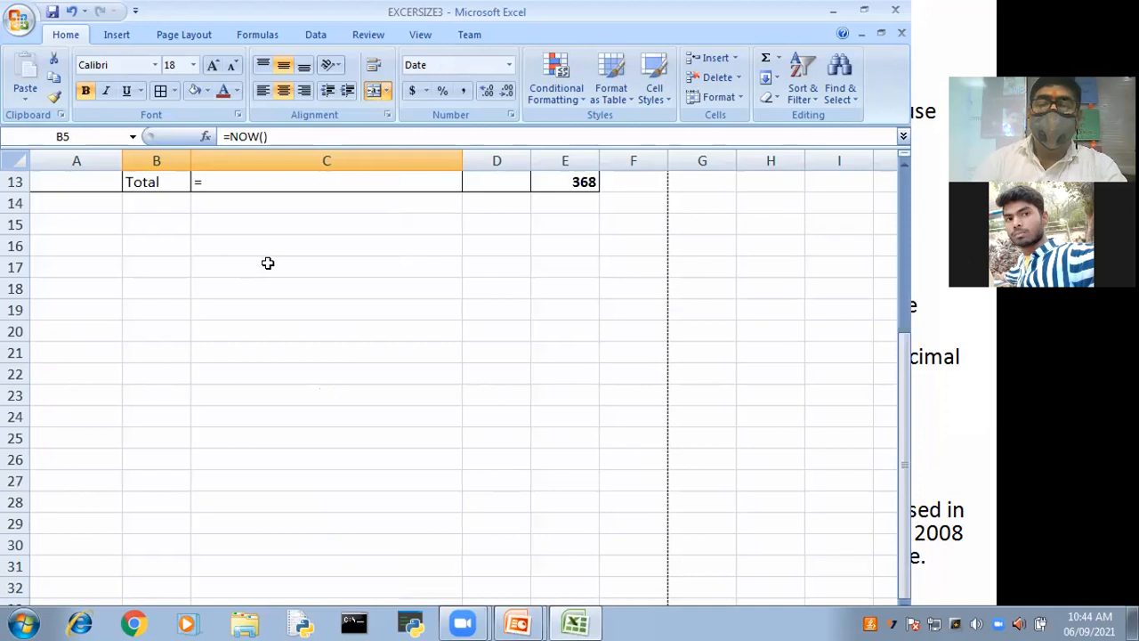
pyautogui.click(268, 263)
pyautogui.write('=n')
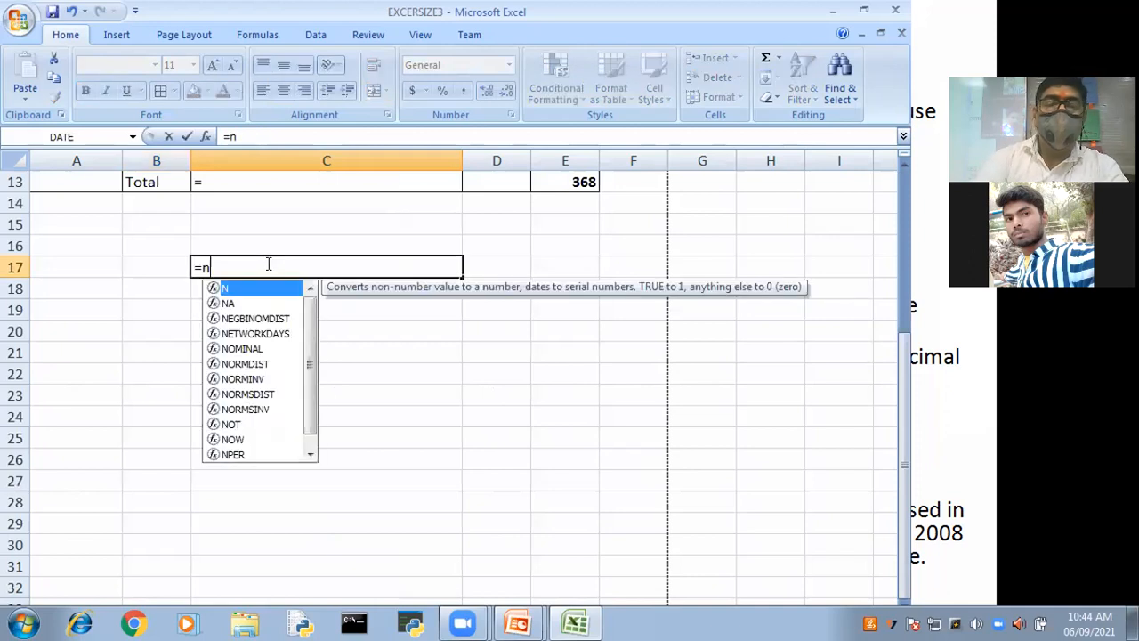
pyautogui.write('ow')
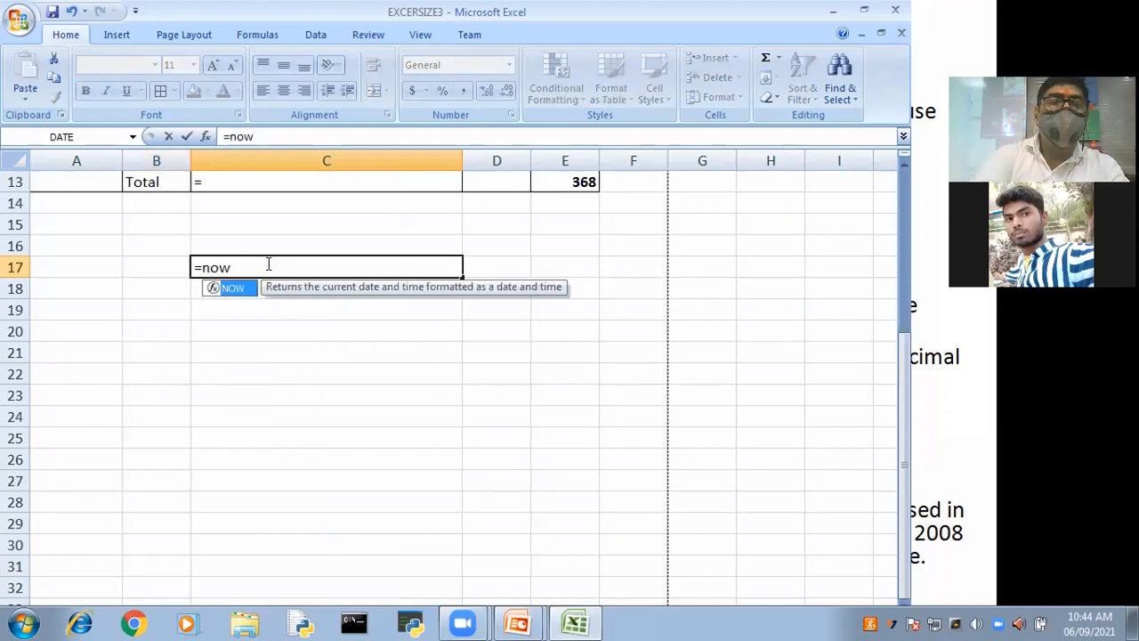
pyautogui.write('()')
pyautogui.press('Return')
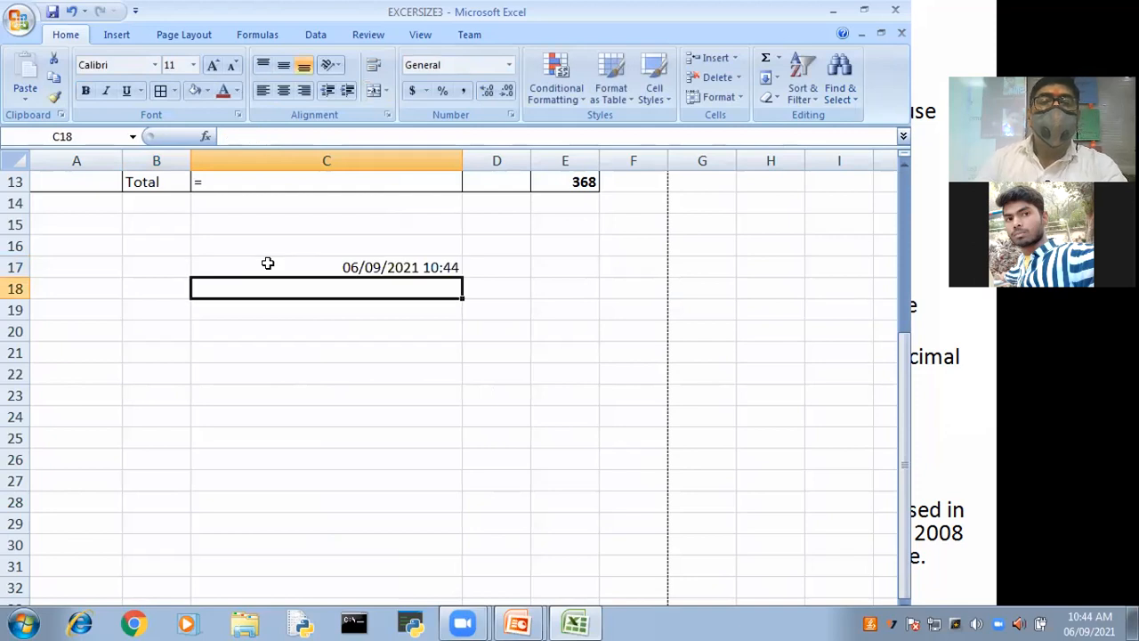
pyautogui.click(526, 449)
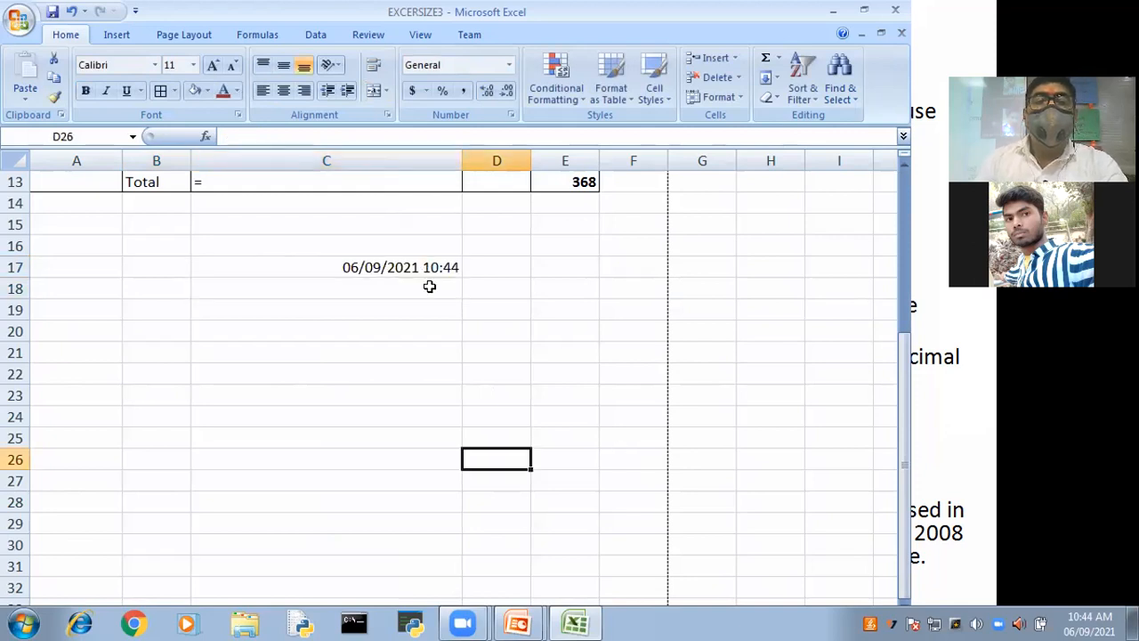
pyautogui.click(366, 267)
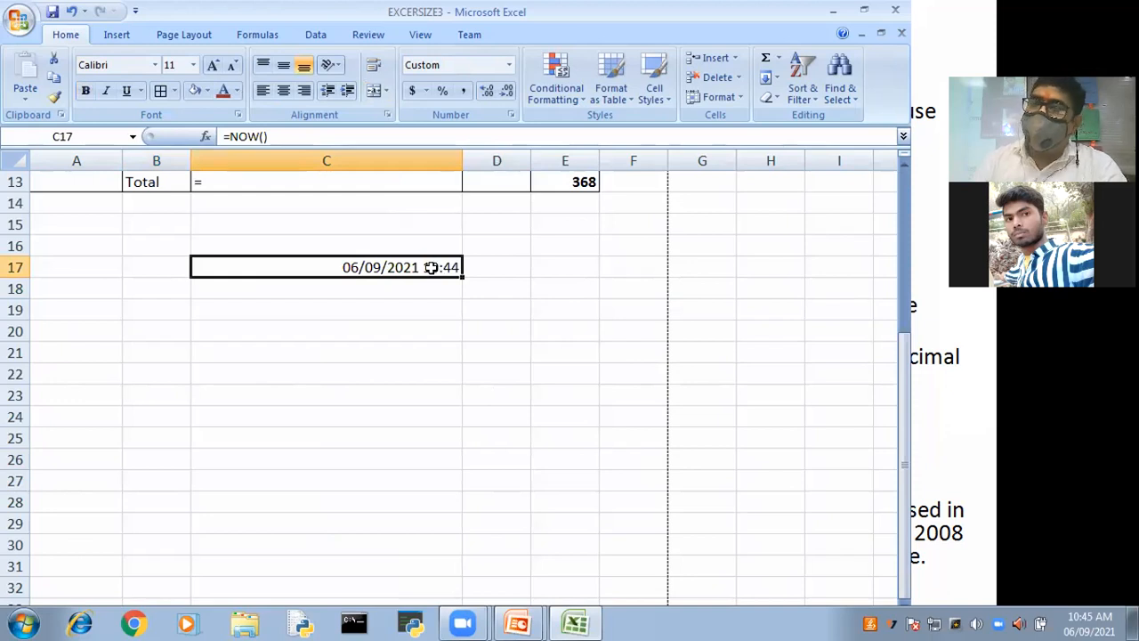
# - Clear the bill date in B5 and unmerge cells B5 and C5
pyautogui.scroll(4, 387, 346)
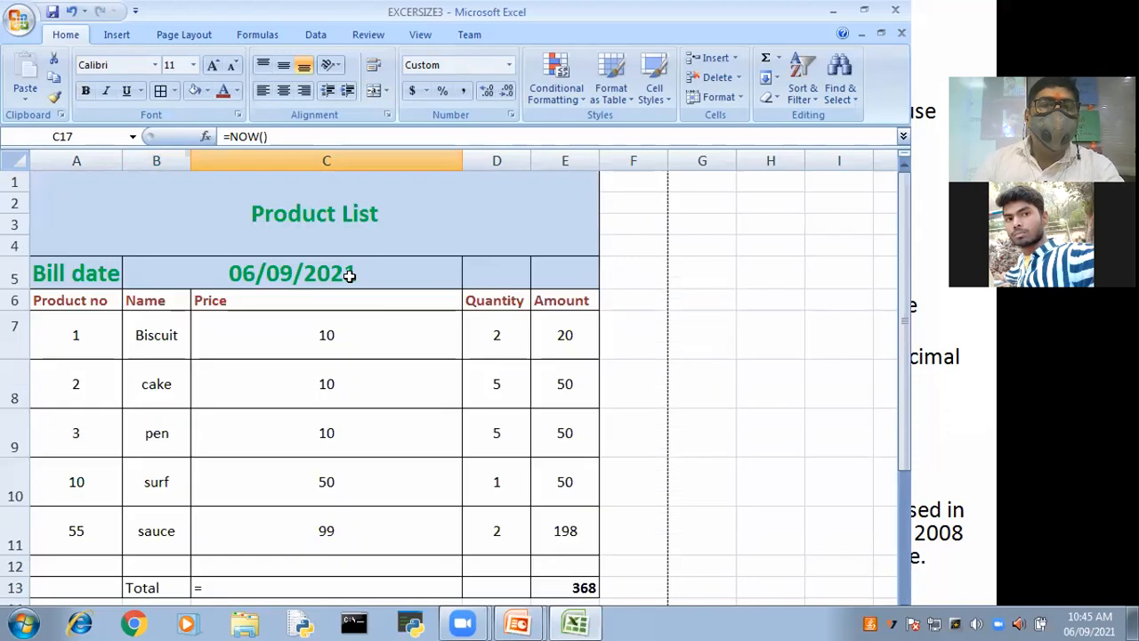
pyautogui.click(349, 274)
pyautogui.press('Delete')
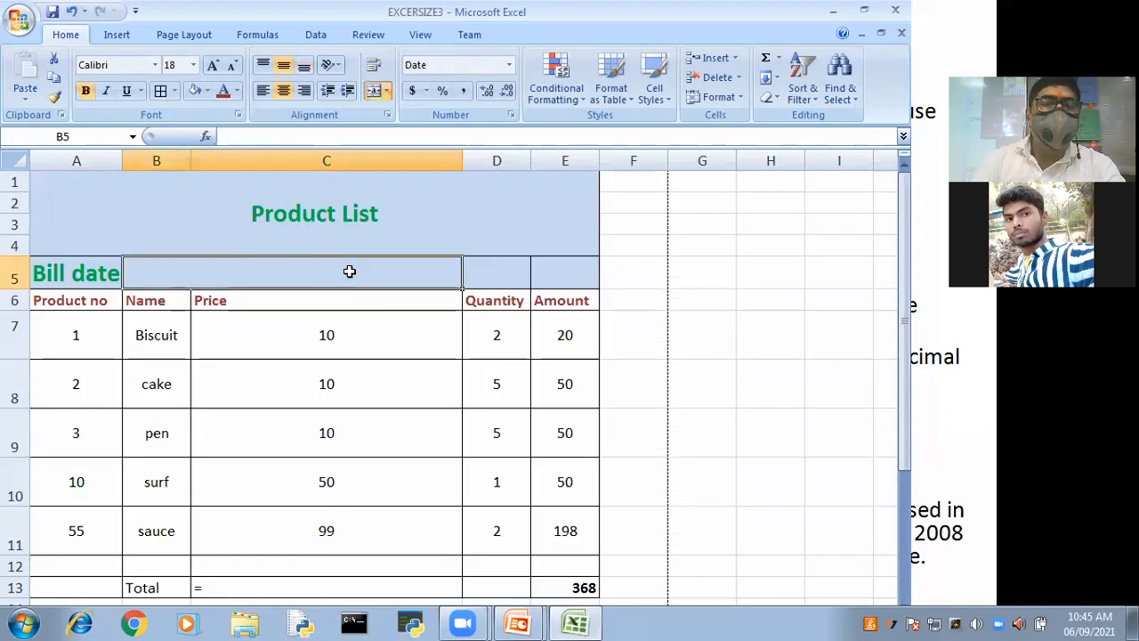
pyautogui.click(714, 354)
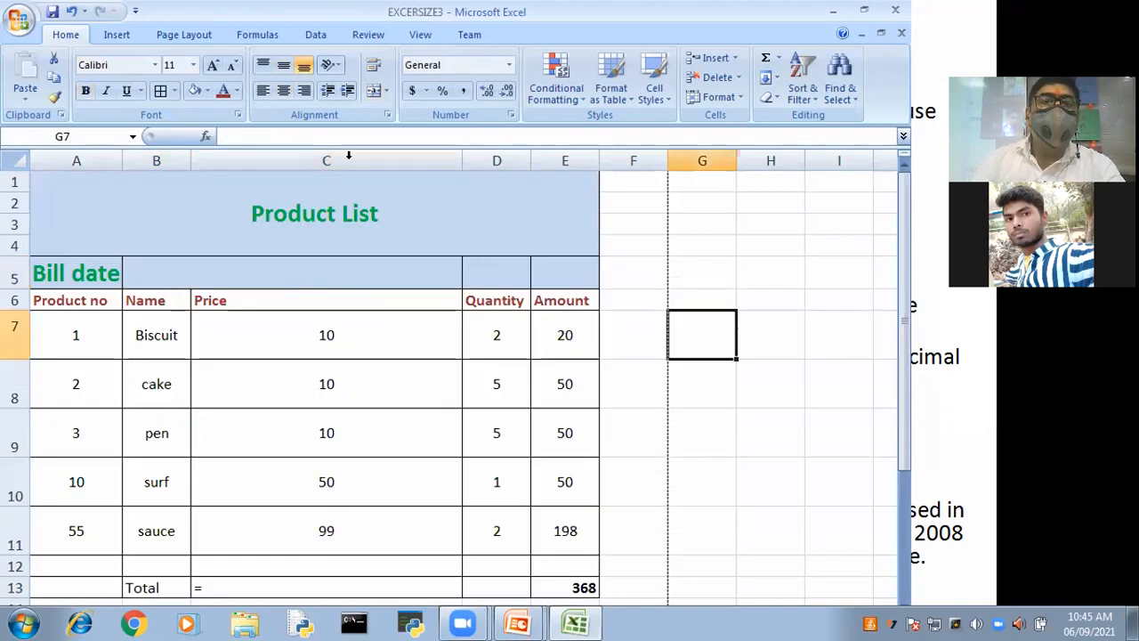
pyautogui.click(340, 272)
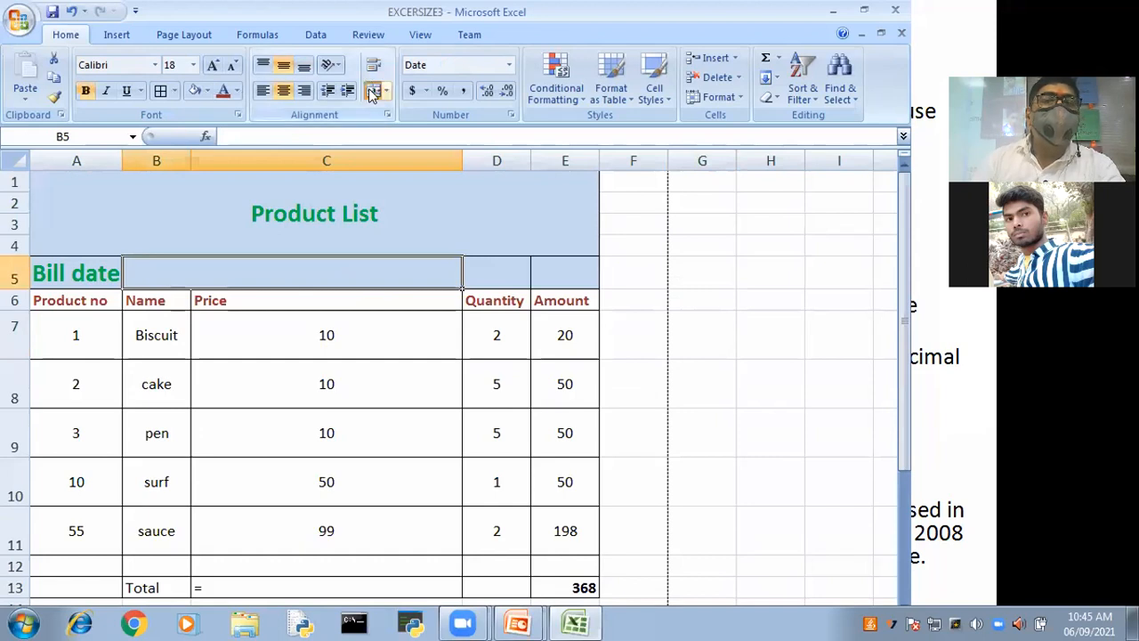
pyautogui.click(372, 93)
pyautogui.click(756, 326)
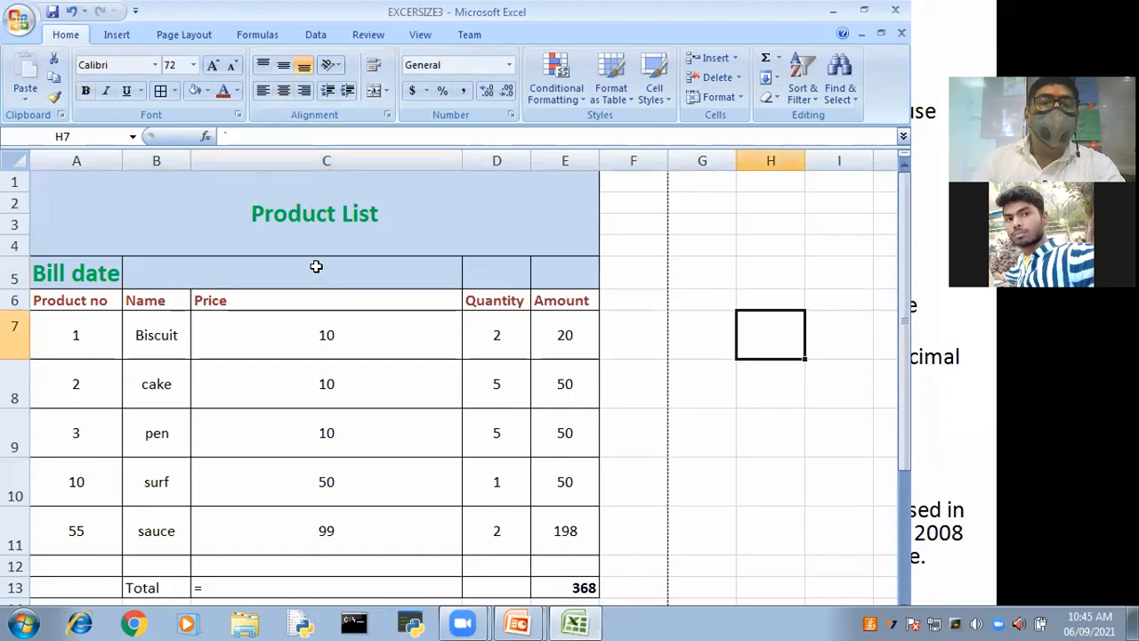
# - Merge and center cells B5 and C5 and enter the formula =NOW() in the merged cell
pyautogui.click(316, 266)
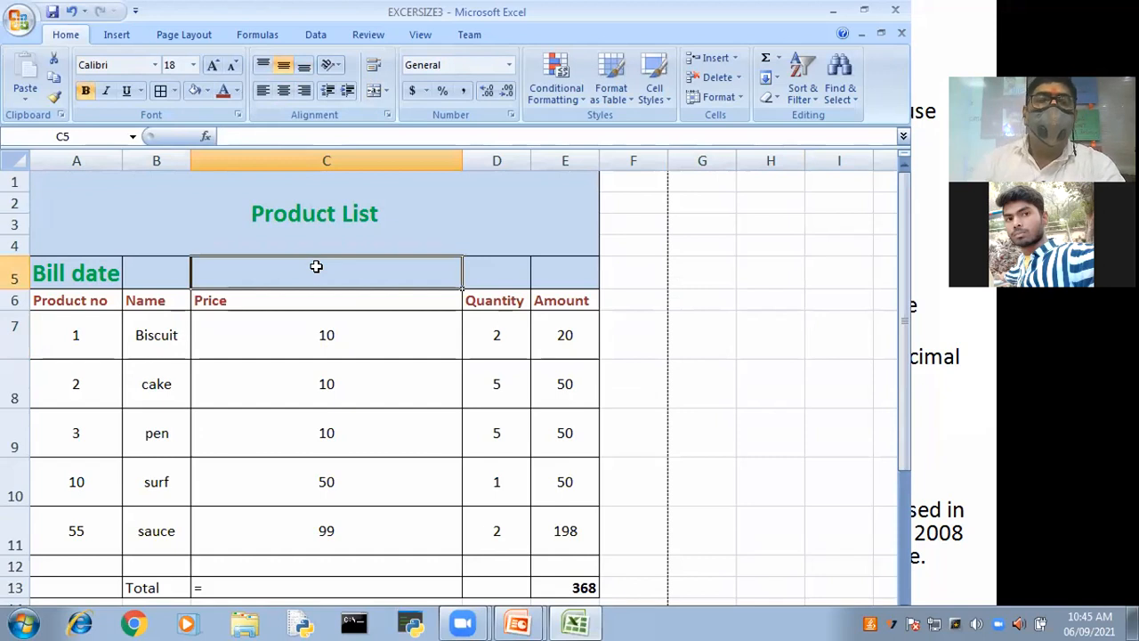
pyautogui.moveTo(165, 271); pyautogui.dragTo(258, 270)
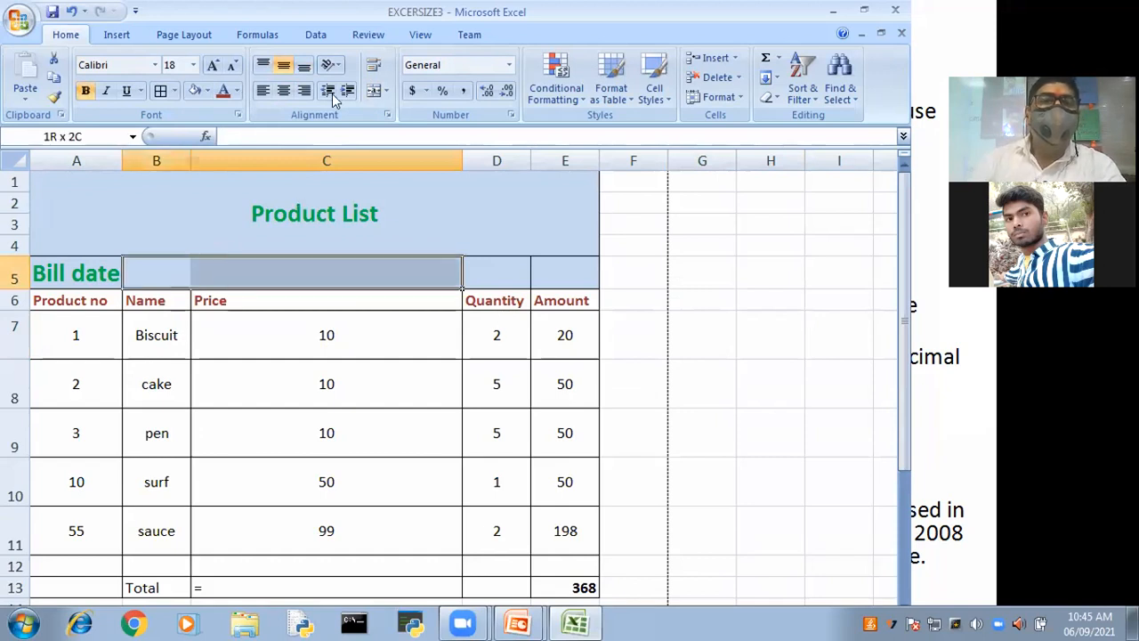
pyautogui.click(372, 91)
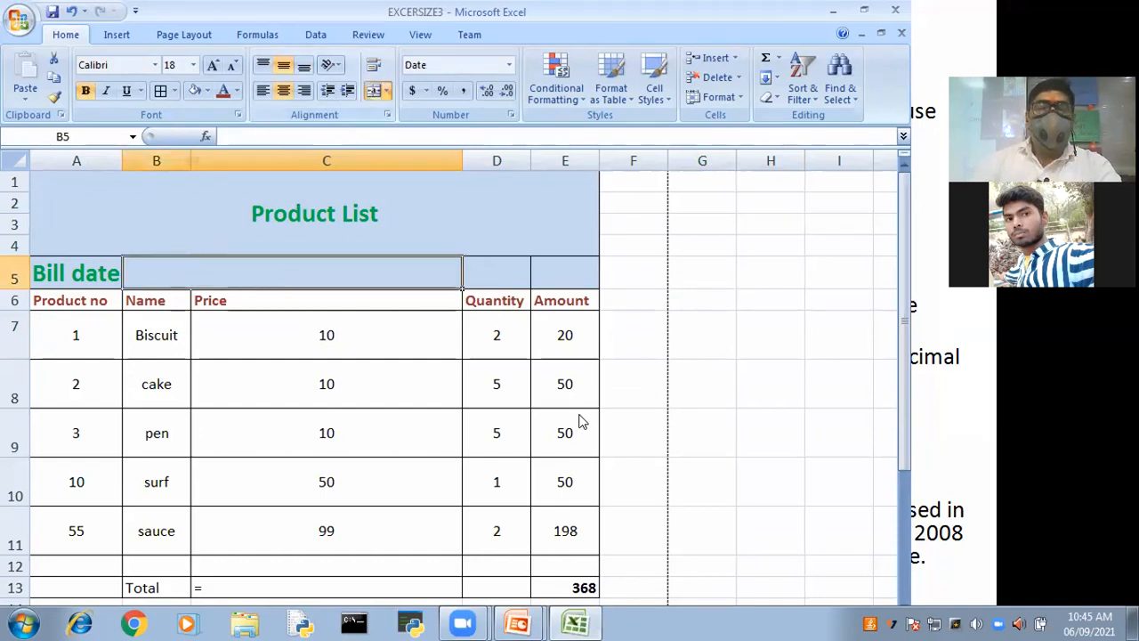
pyautogui.write('=')
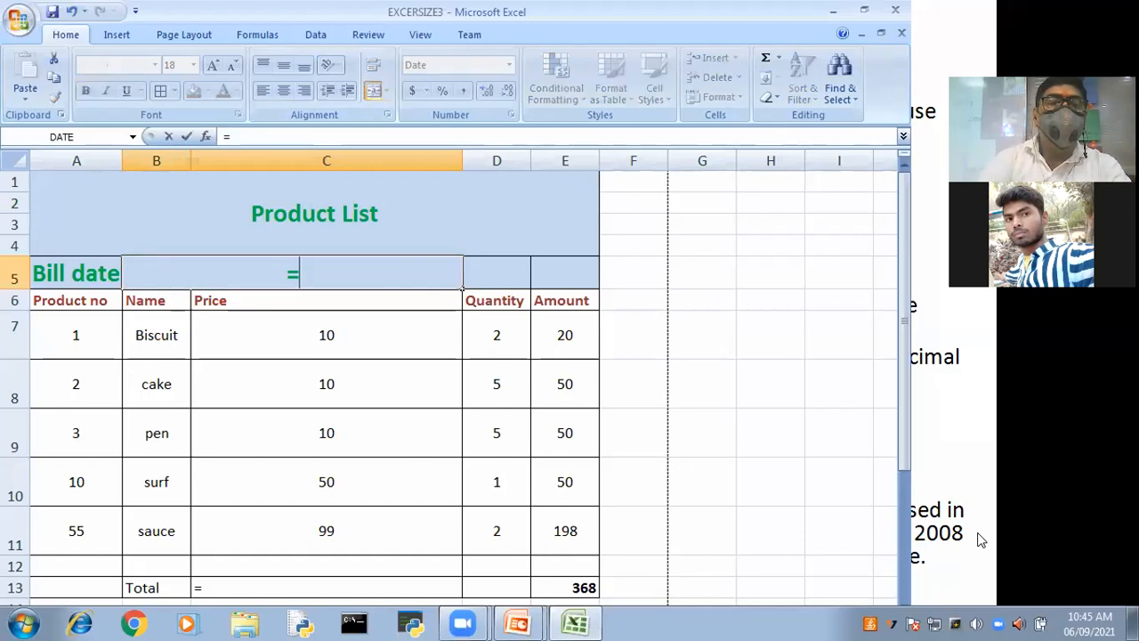
pyautogui.write('NOW')
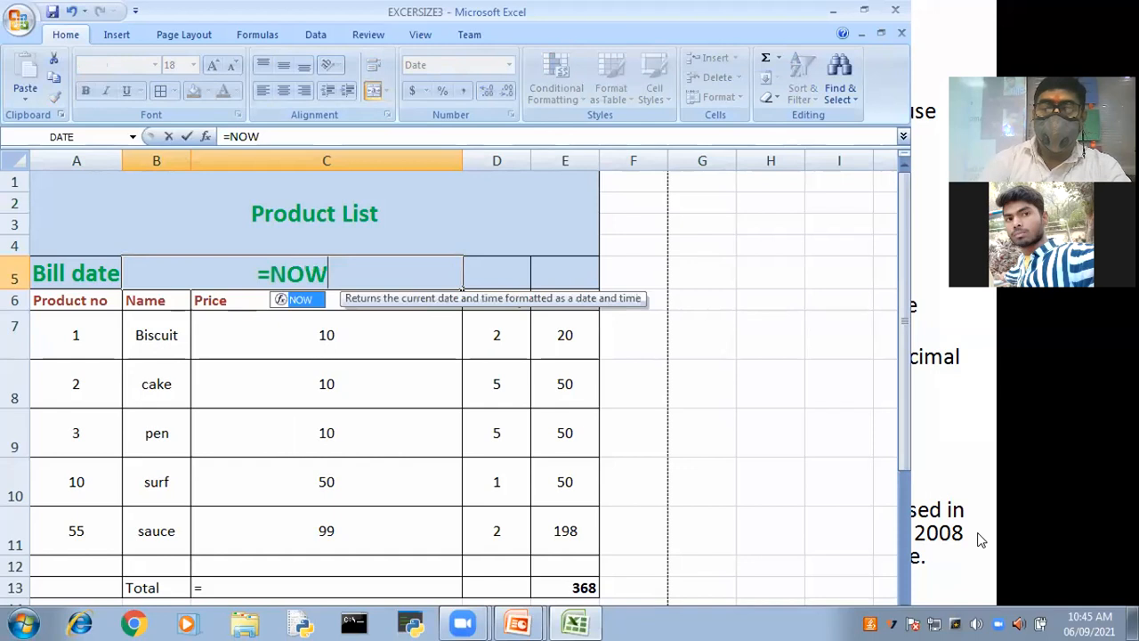
pyautogui.write('()')
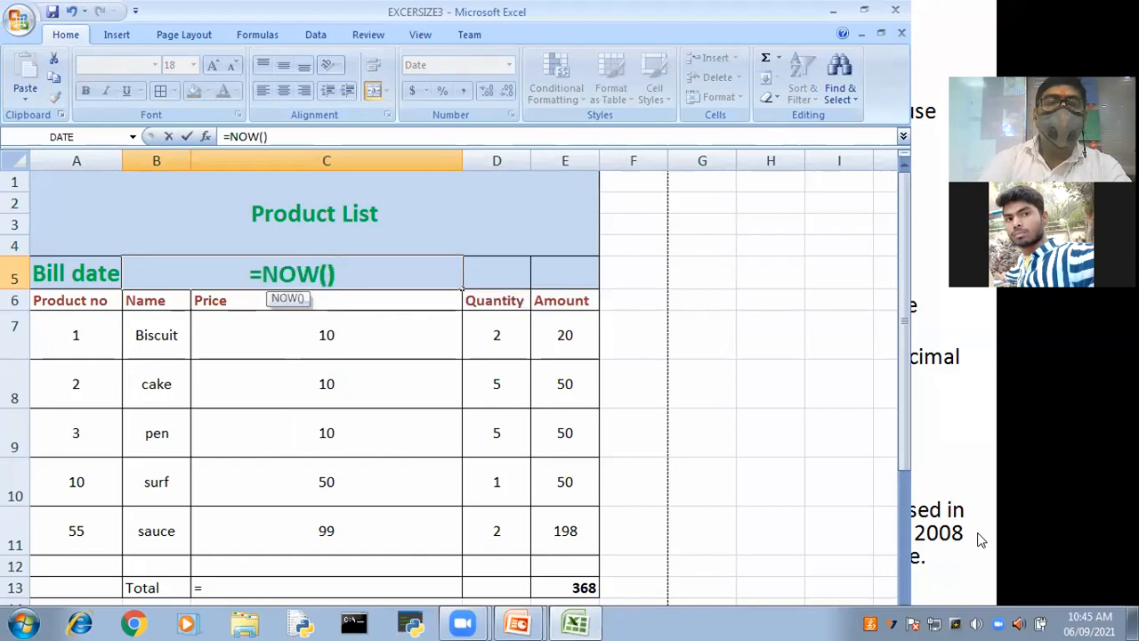
pyautogui.press('Return')
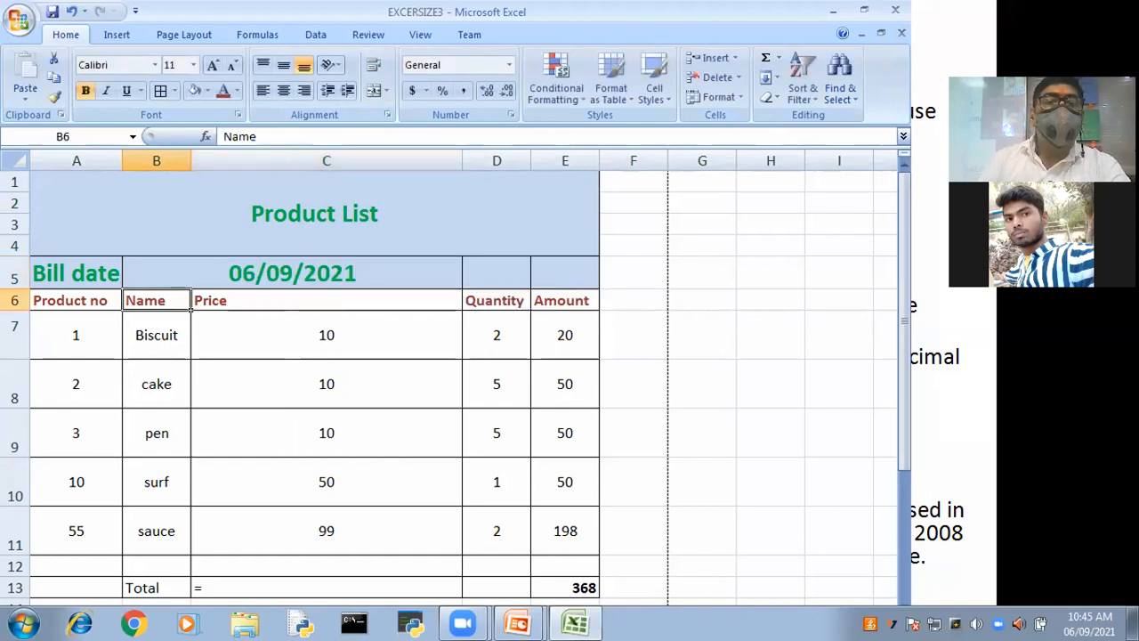
# - Clear the date in B5 and delete the entire Bill date row 5 from the product list
pyautogui.click(354, 271)
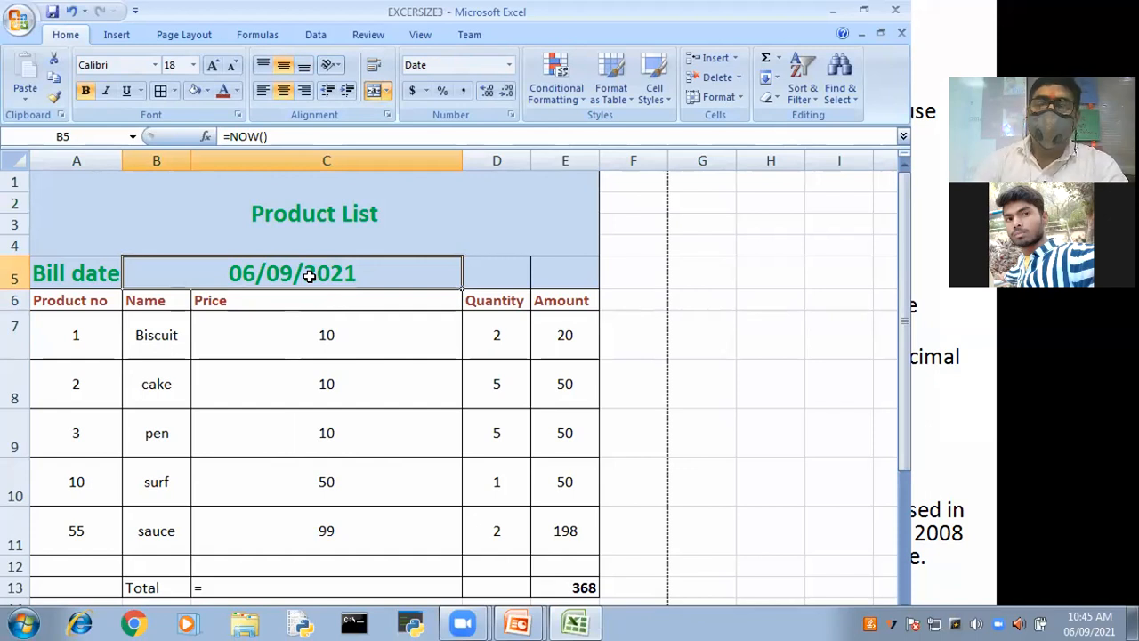
pyautogui.press('Delete')
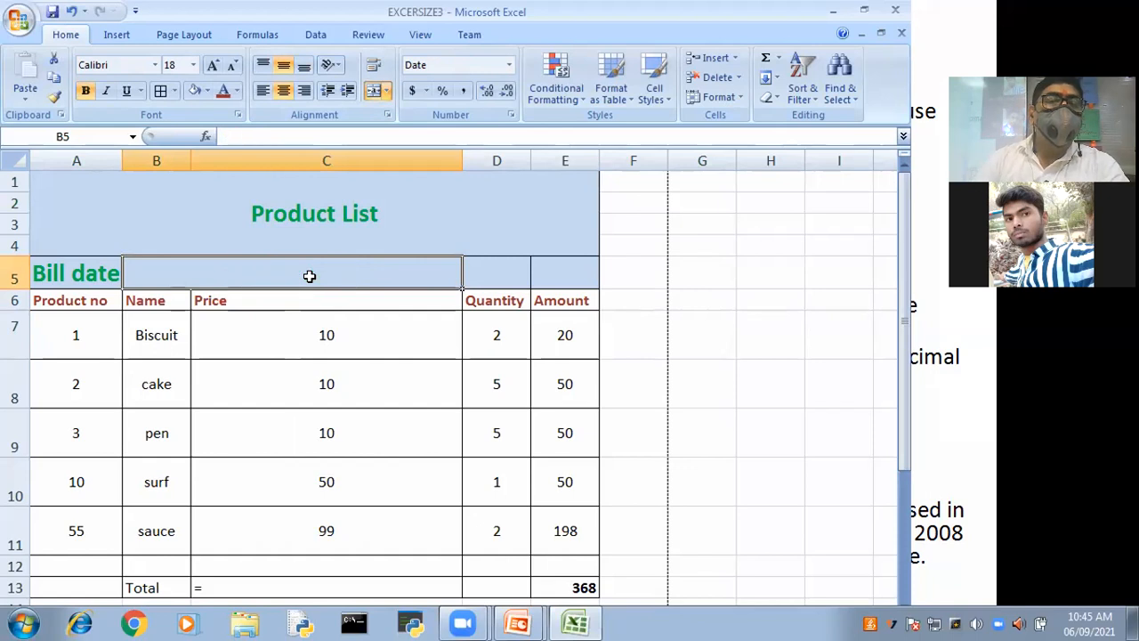
pyautogui.click(13, 278)
pyautogui.rightClick(20, 278)
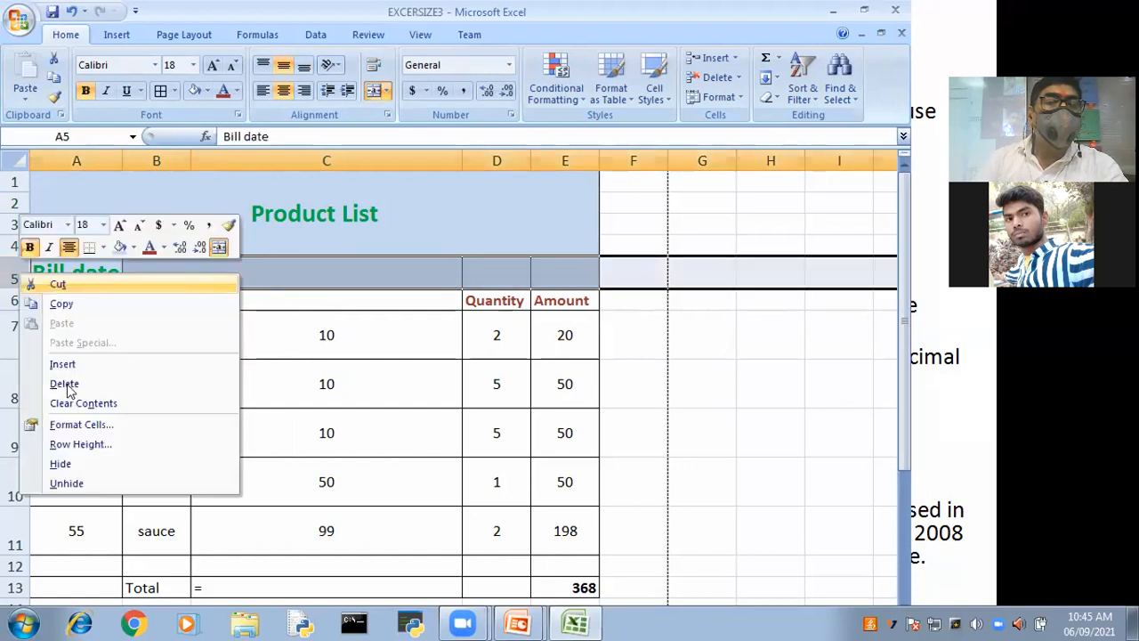
pyautogui.click(64, 383)
pyautogui.click(841, 440)
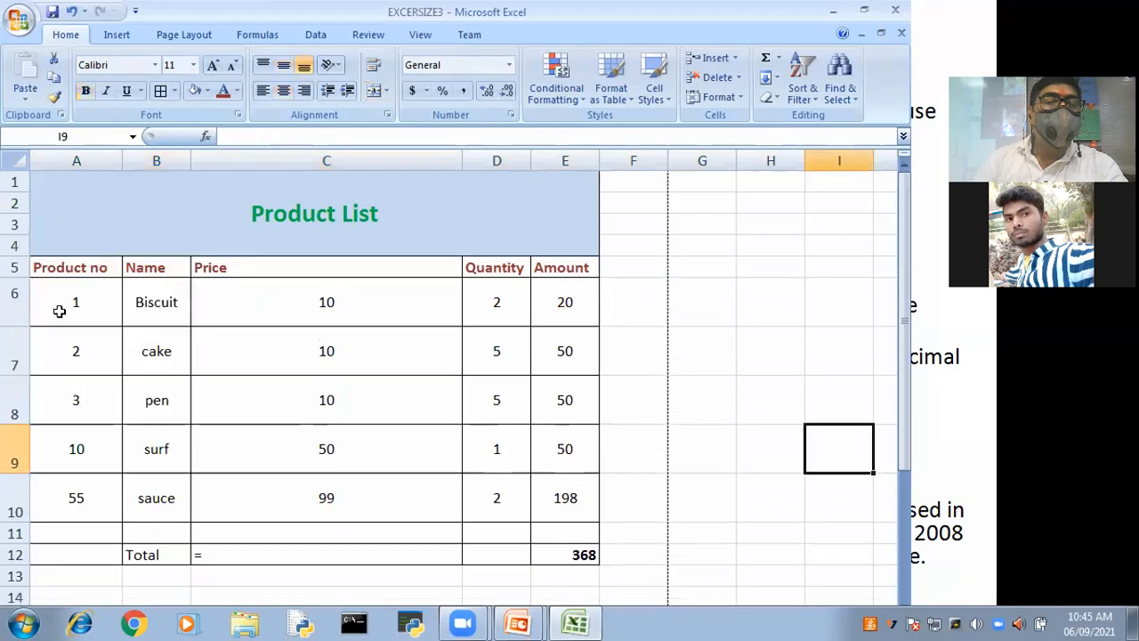
# - Insert a blank row above the product table's header row 5
pyautogui.click(13, 267)
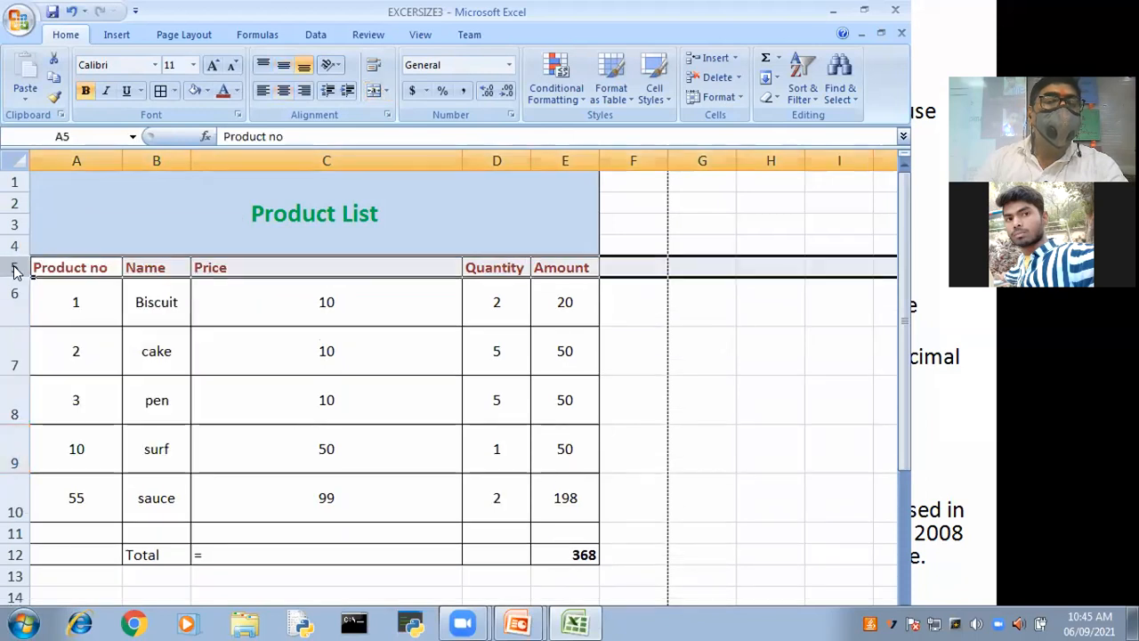
pyautogui.rightClick(15, 270)
pyautogui.click(51, 359)
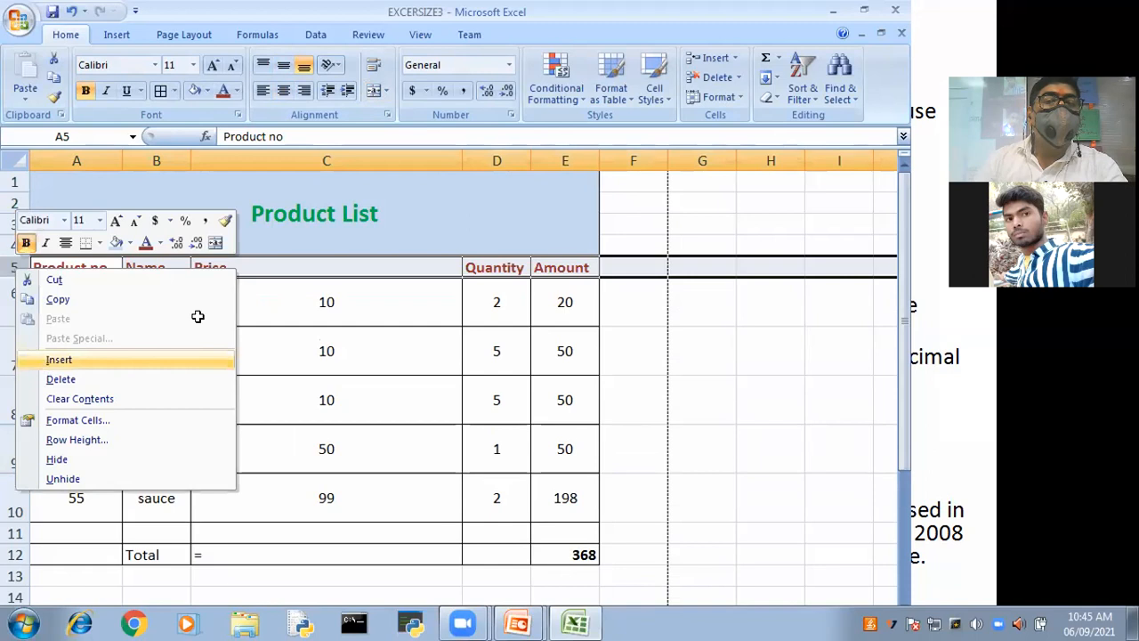
# - Enter the formula =NOW() in cell C5 of the blank row above the headers
pyautogui.click(219, 266)
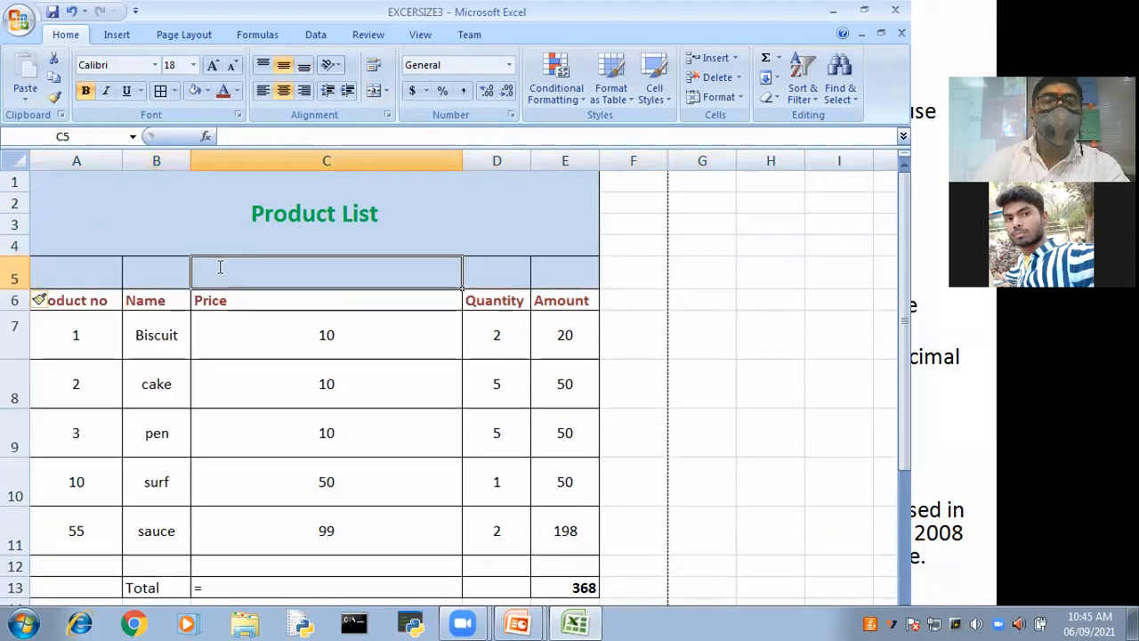
pyautogui.write('=NOW')
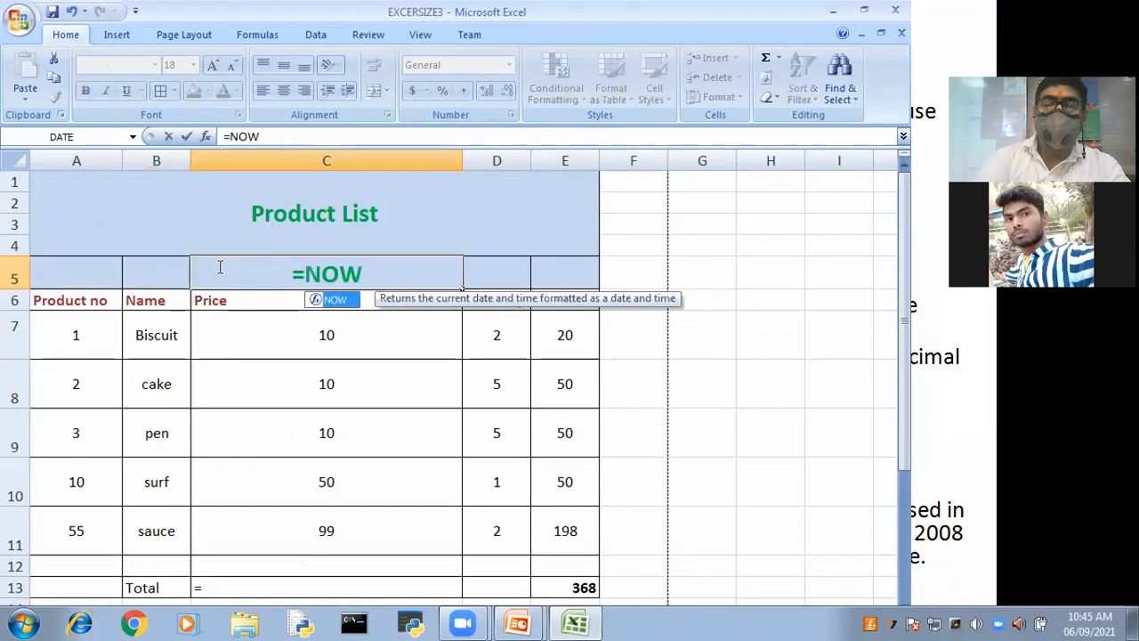
pyautogui.write('()')
pyautogui.click(222, 296)
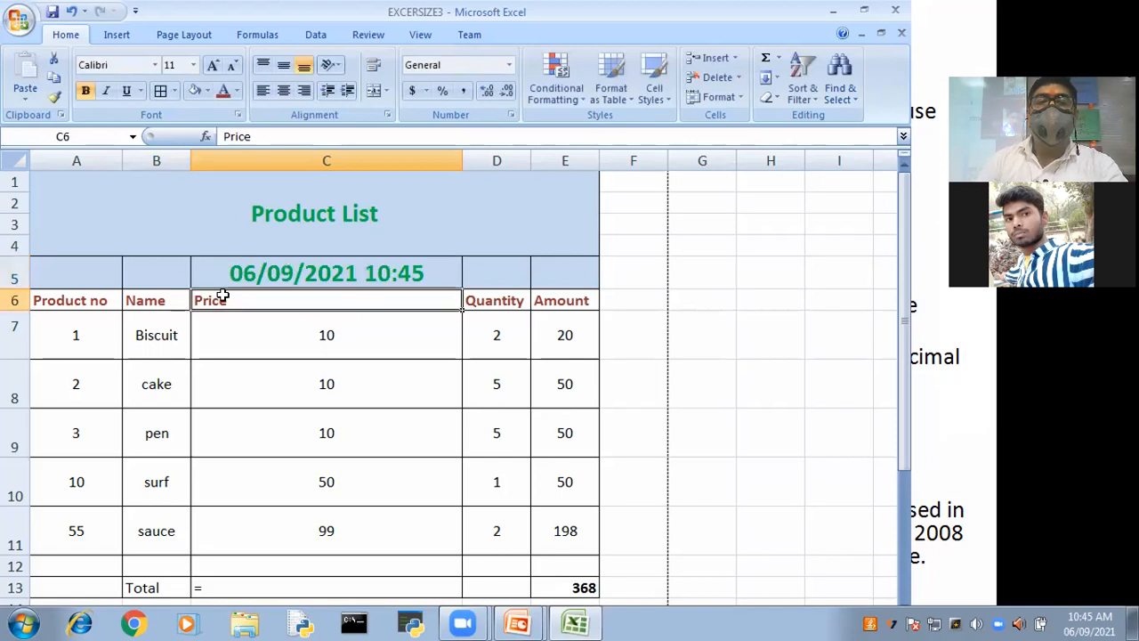
# - Switch to the PowerPoint slide show to review the date and time function notes
pyautogui.click(791, 344)
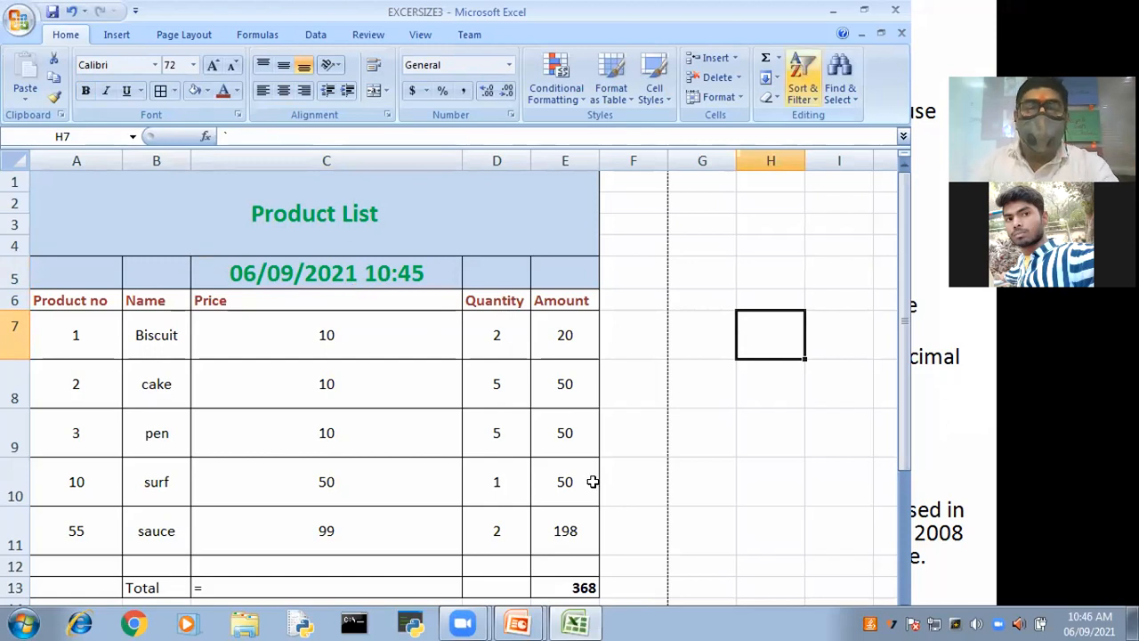
pyautogui.click(520, 623)
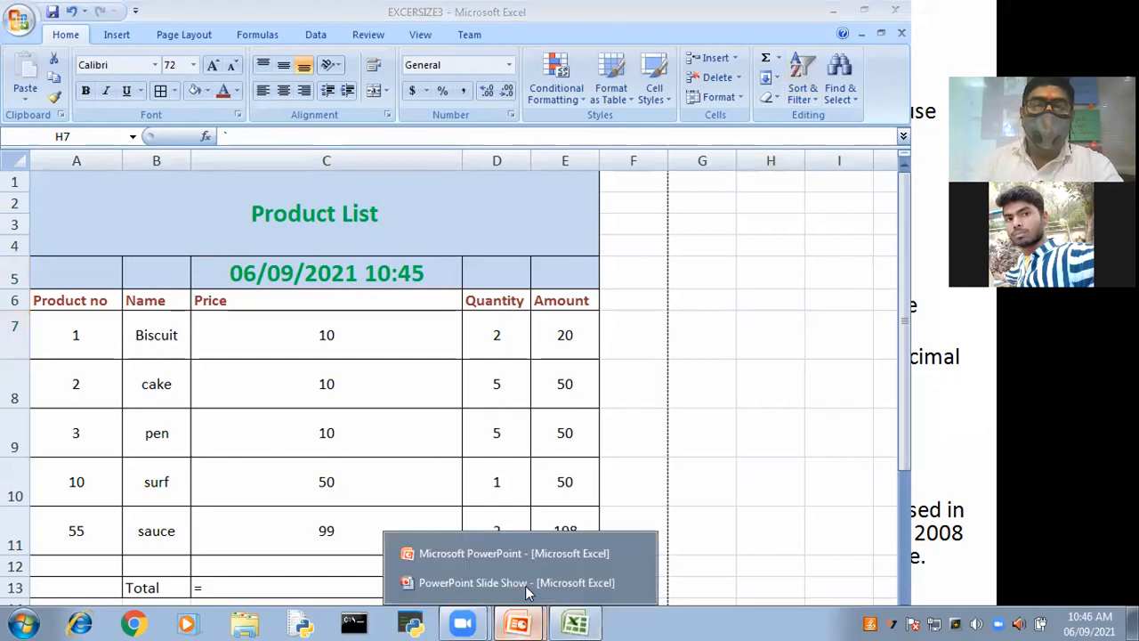
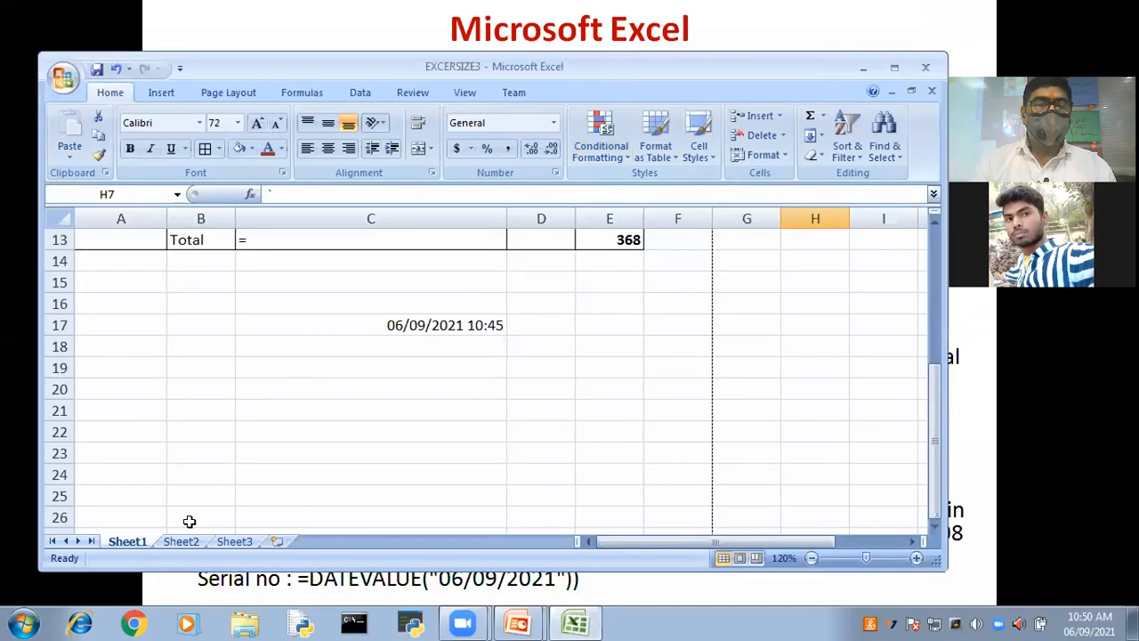
# - On Sheet2 of the Excel workbook, widen column A and enter =TIMEVALUE("10:50 AM") in cell A4
pyautogui.click(182, 541)
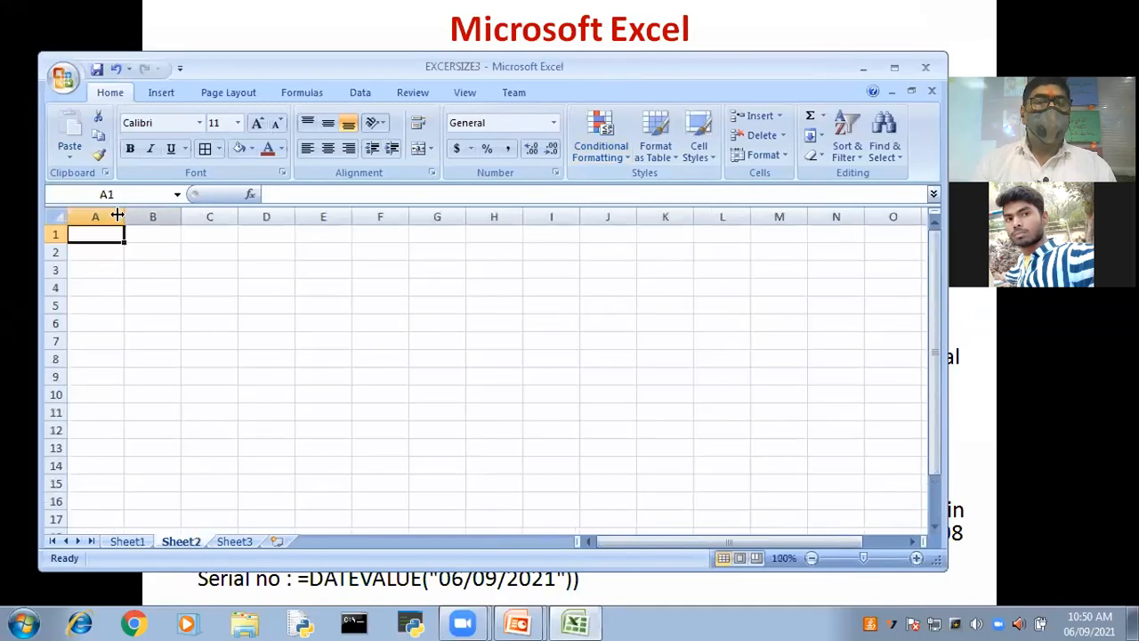
pyautogui.moveTo(118, 215); pyautogui.dragTo(151, 223)
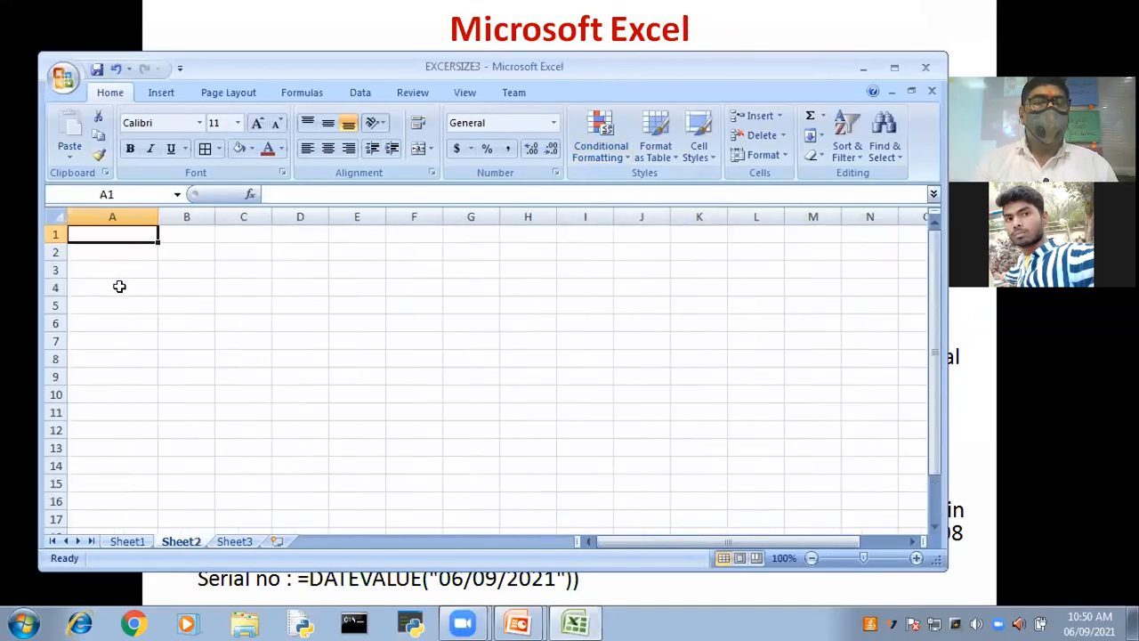
pyautogui.click(120, 283)
pyautogui.write('=')
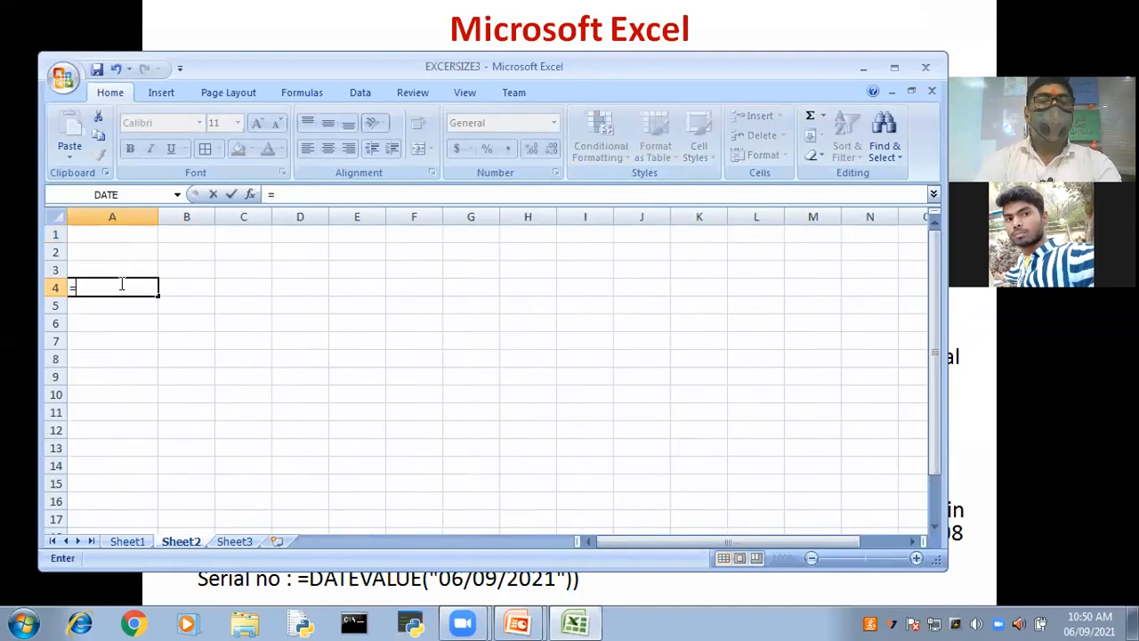
pyautogui.write('TIME')
pyautogui.press('Down')
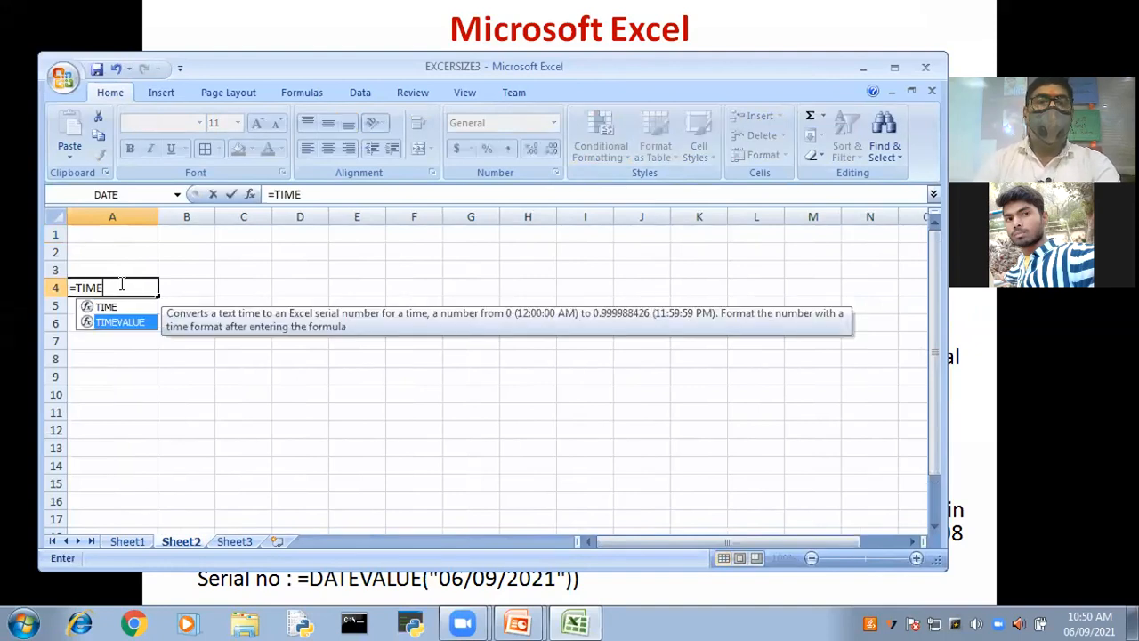
pyautogui.press('Tab')
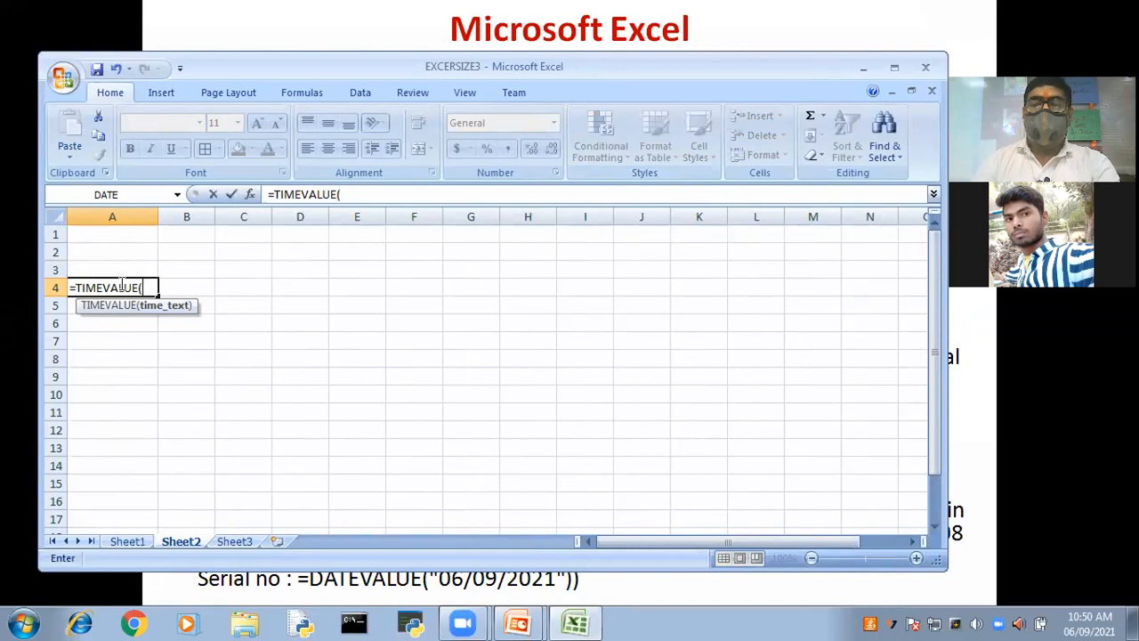
pyautogui.write('"')
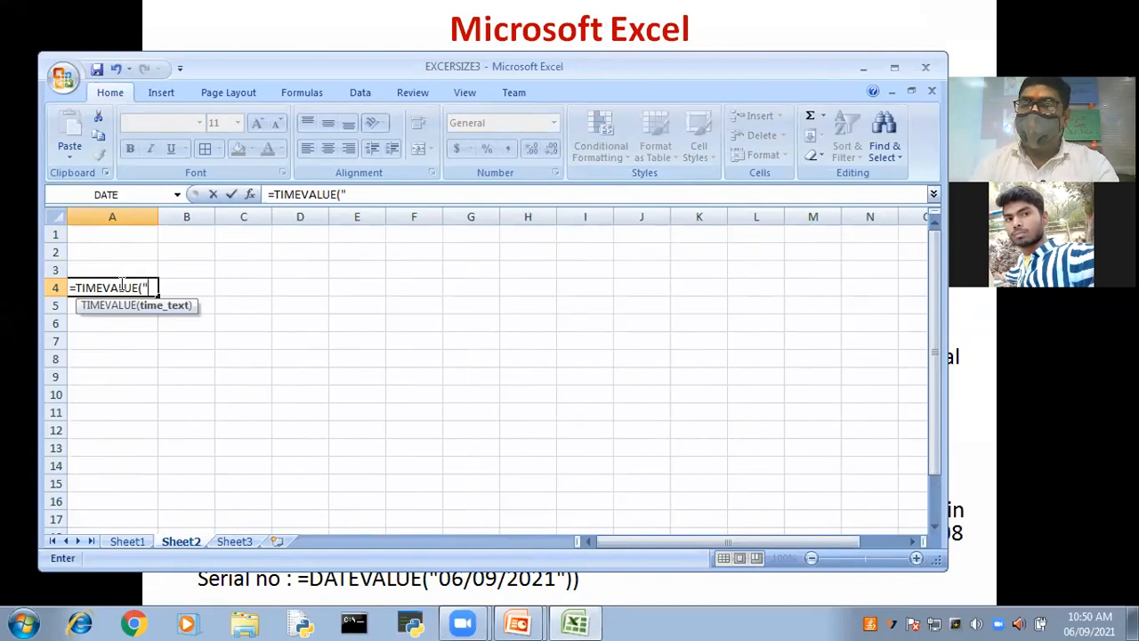
pyautogui.write('10:50 AM")')
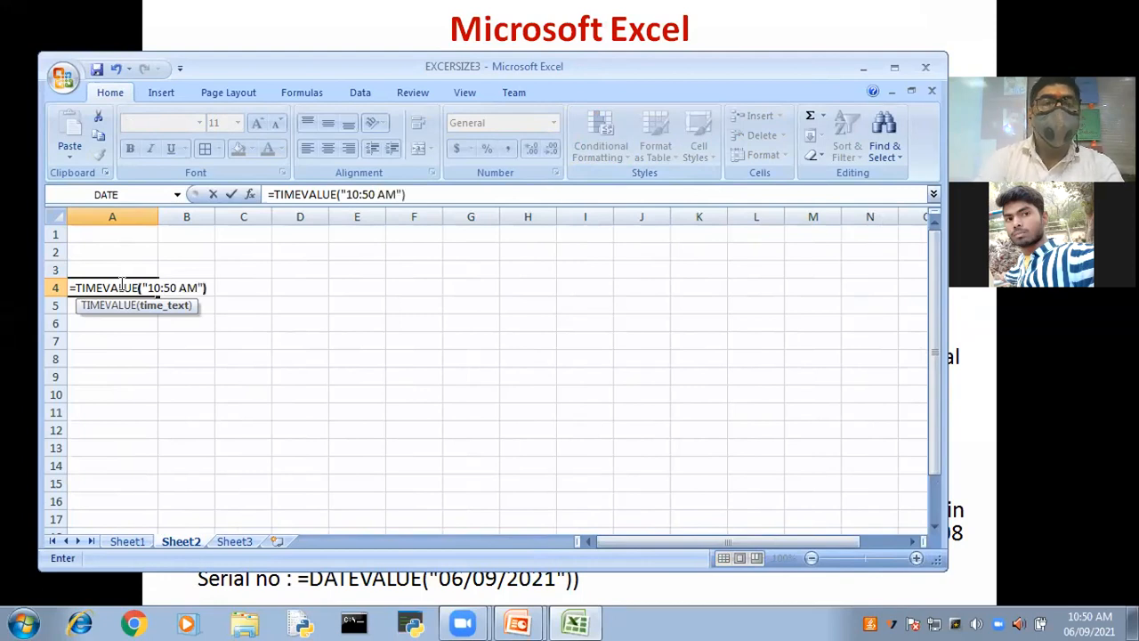
pyautogui.press('Return')
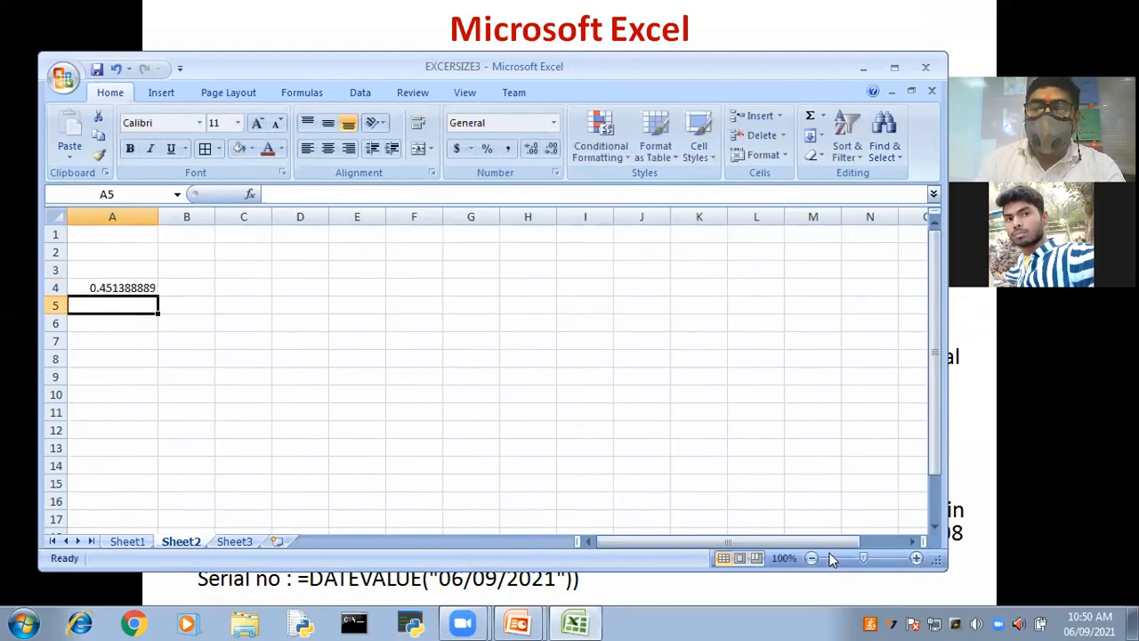
# - Enter the formula =HOUR(0.451388889) in cell A6, using the time serial number from A4
pyautogui.doubleClick(916, 558)
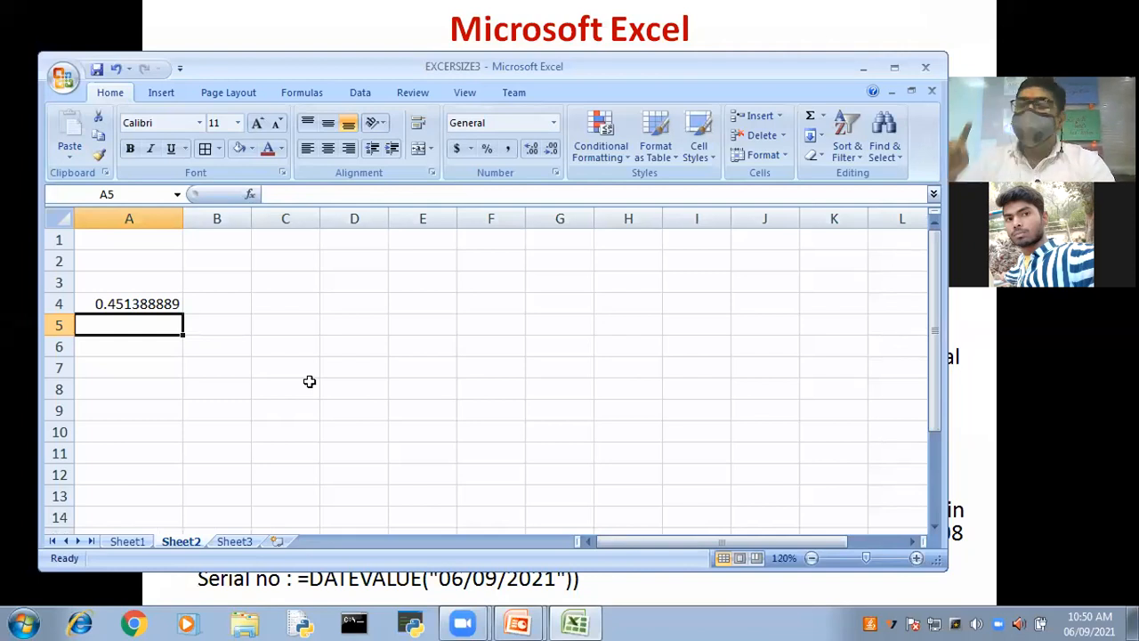
pyautogui.click(121, 346)
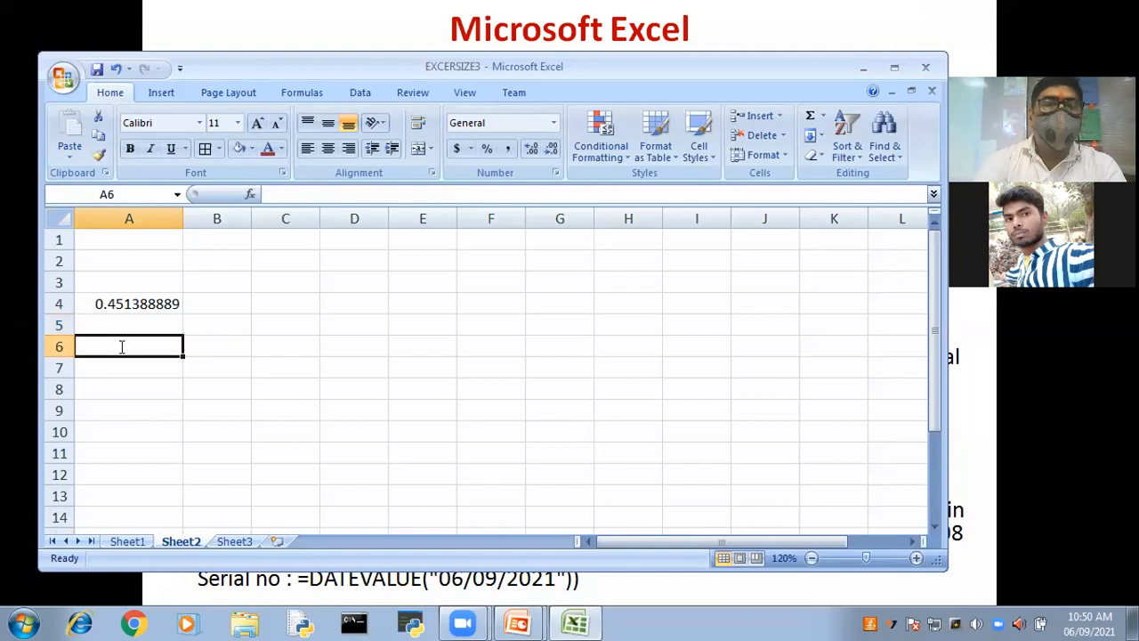
pyautogui.write('=HOUR')
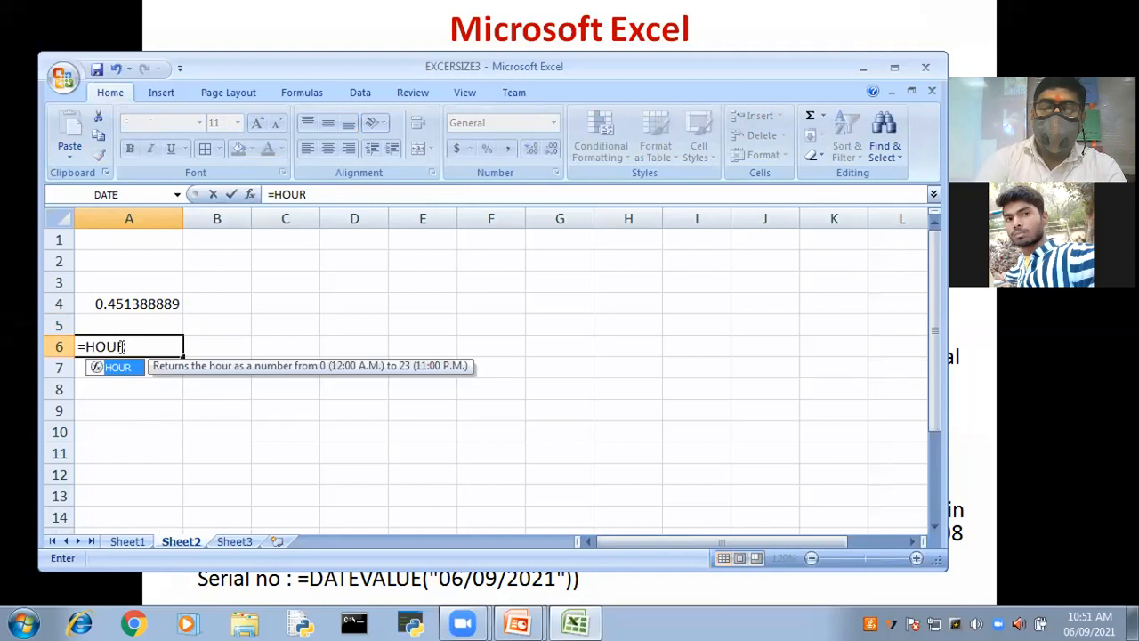
pyautogui.write('(')
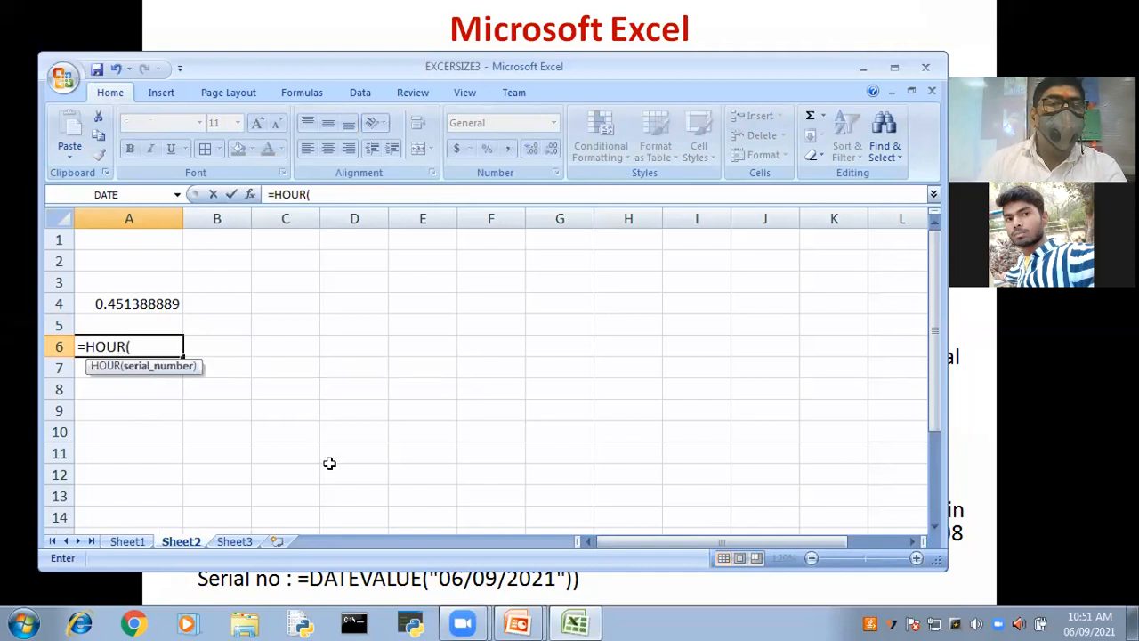
pyautogui.write('0.4513')
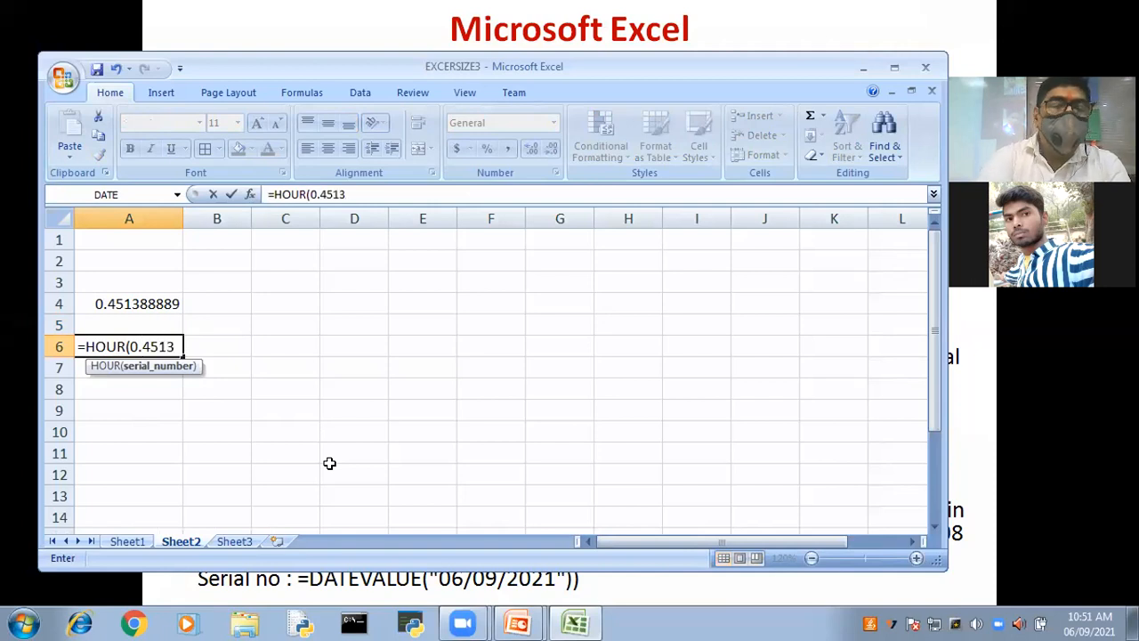
pyautogui.write('8888')
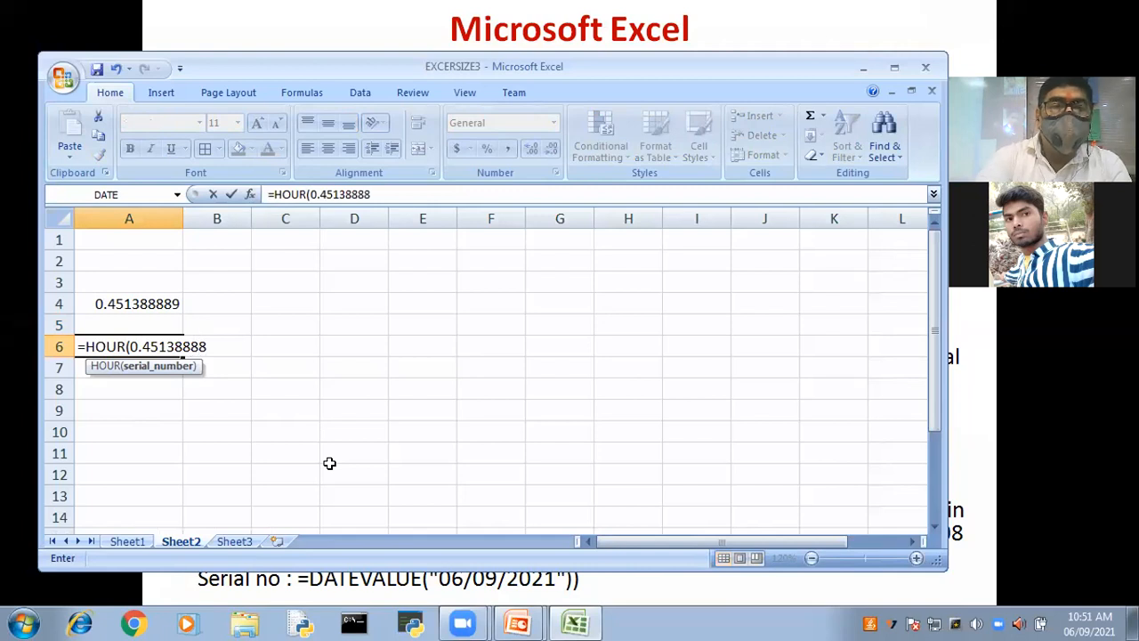
pyautogui.write('9)')
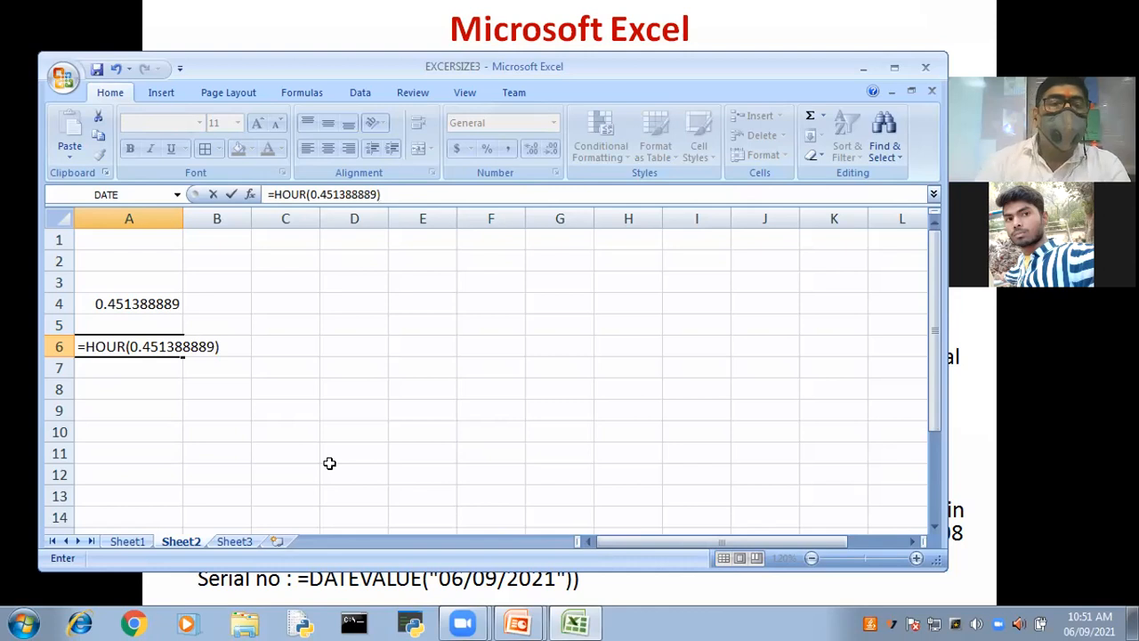
pyautogui.press('Return')
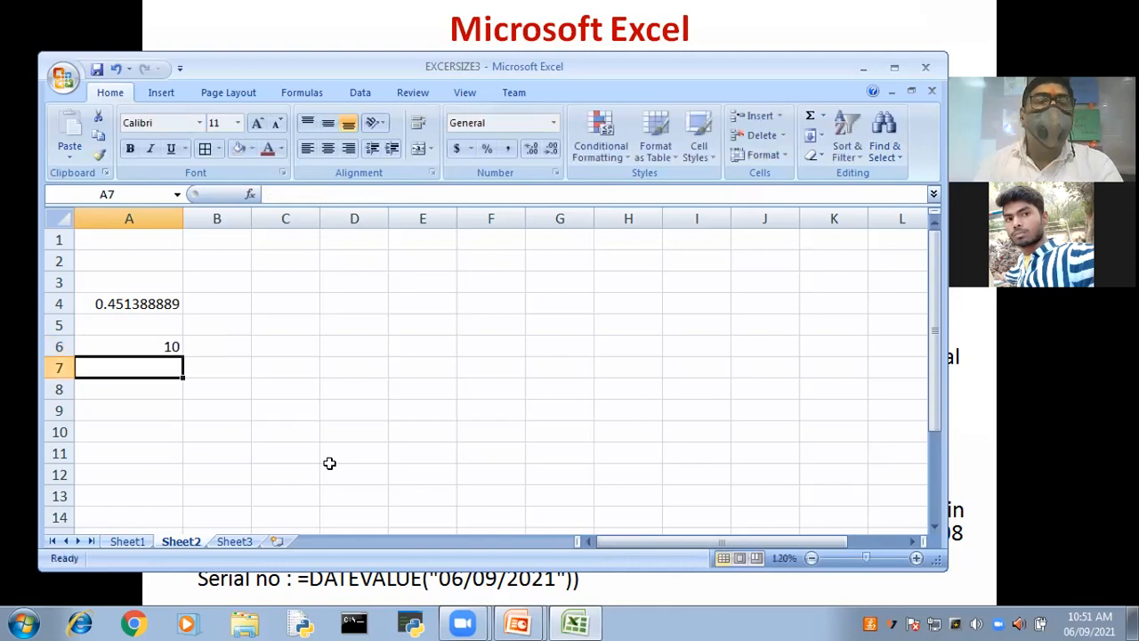
# - Replace the HOUR function in A6 with MINUTE so the formula reads =MINUTE(0.451388889), and inspect the cell
pyautogui.click(156, 345)
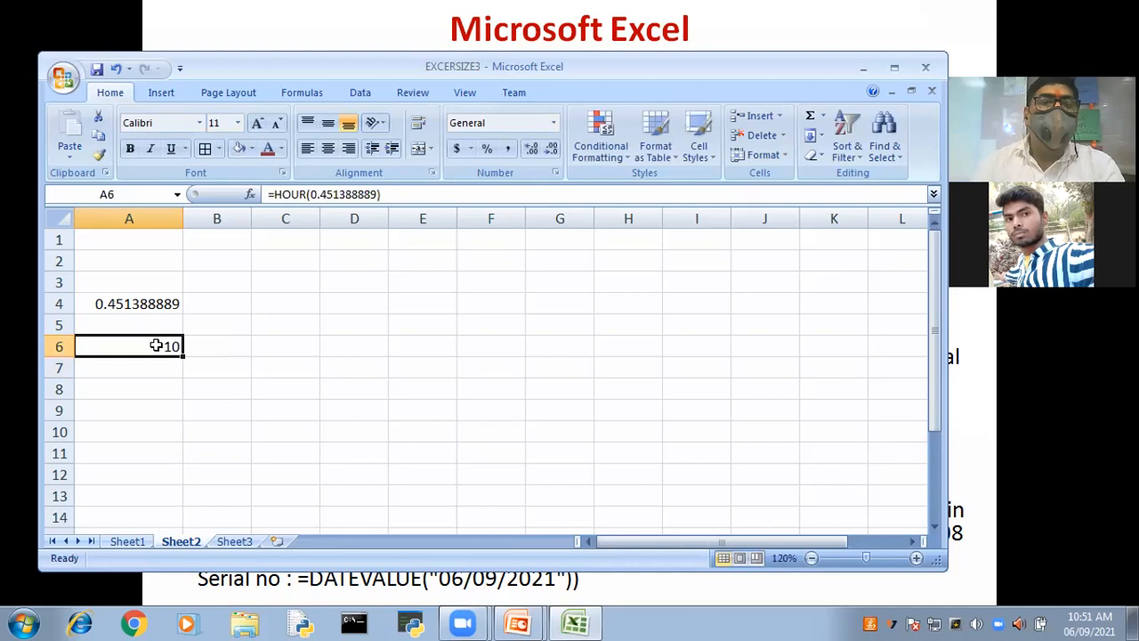
pyautogui.click(304, 192)
pyautogui.press('BackSpace')
pyautogui.press('BackSpace')
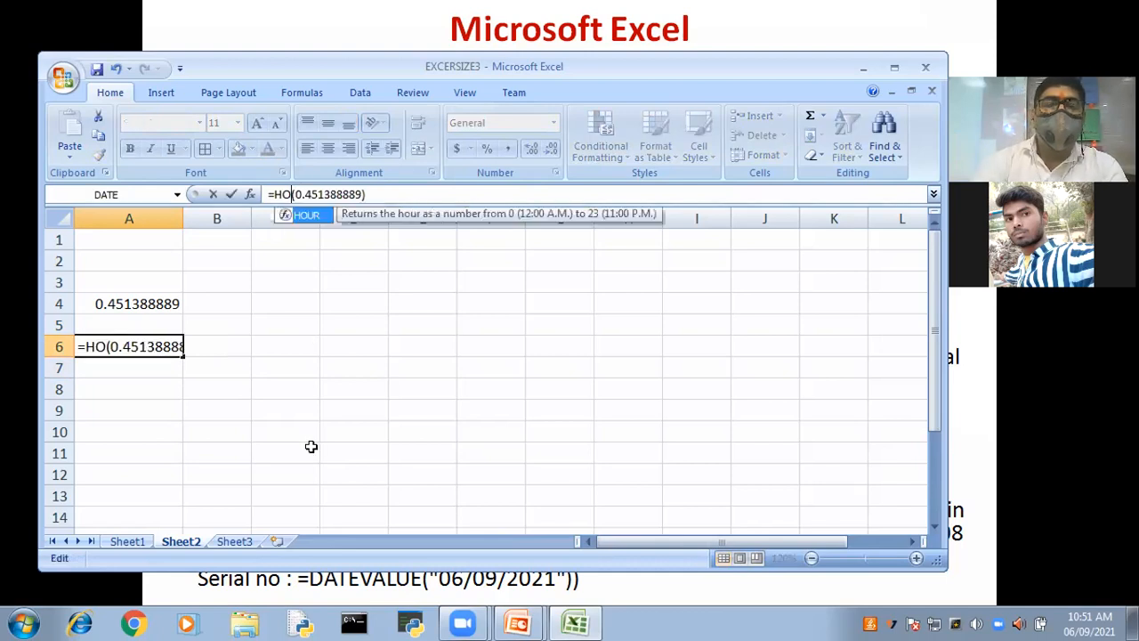
pyautogui.press('BackSpace')
pyautogui.press('BackSpace')
pyautogui.write('MINU')
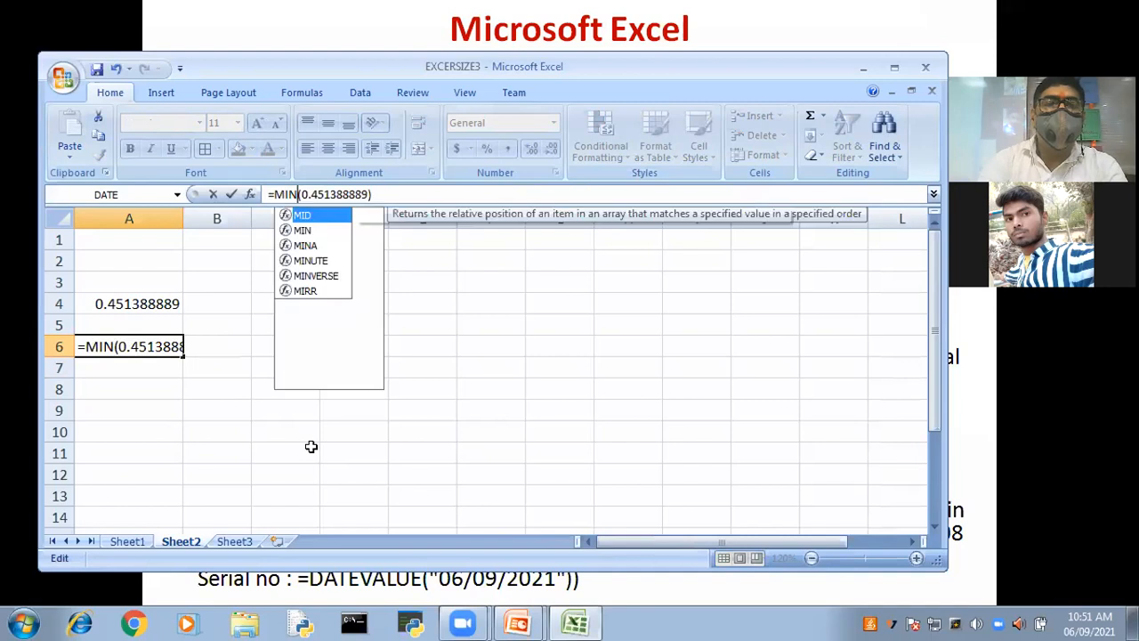
pyautogui.write('TE')
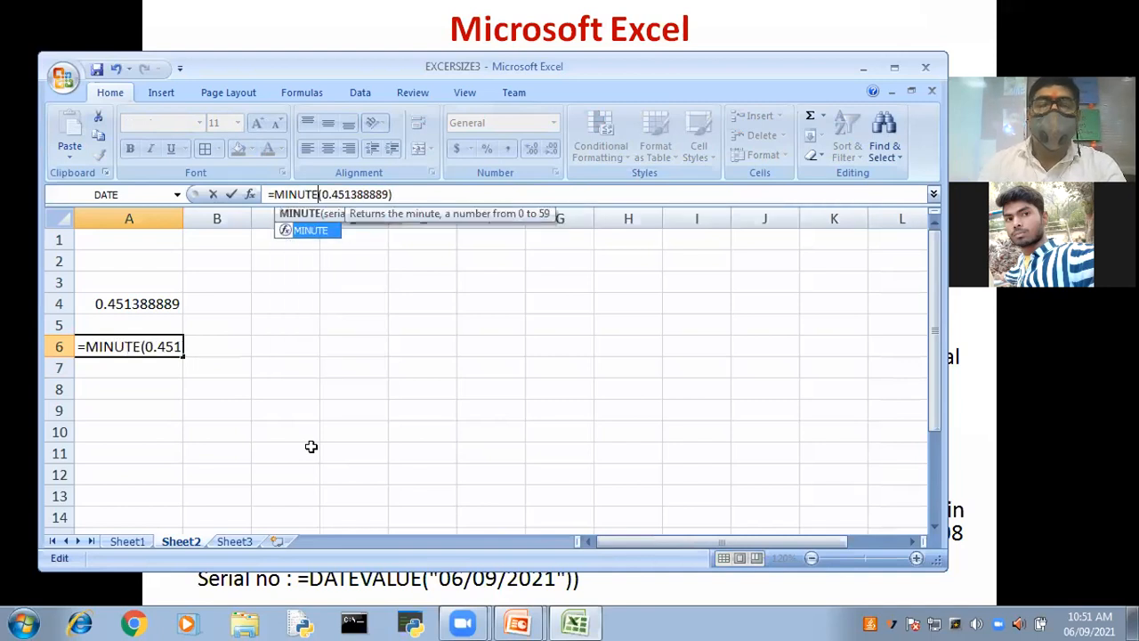
pyautogui.press('Return')
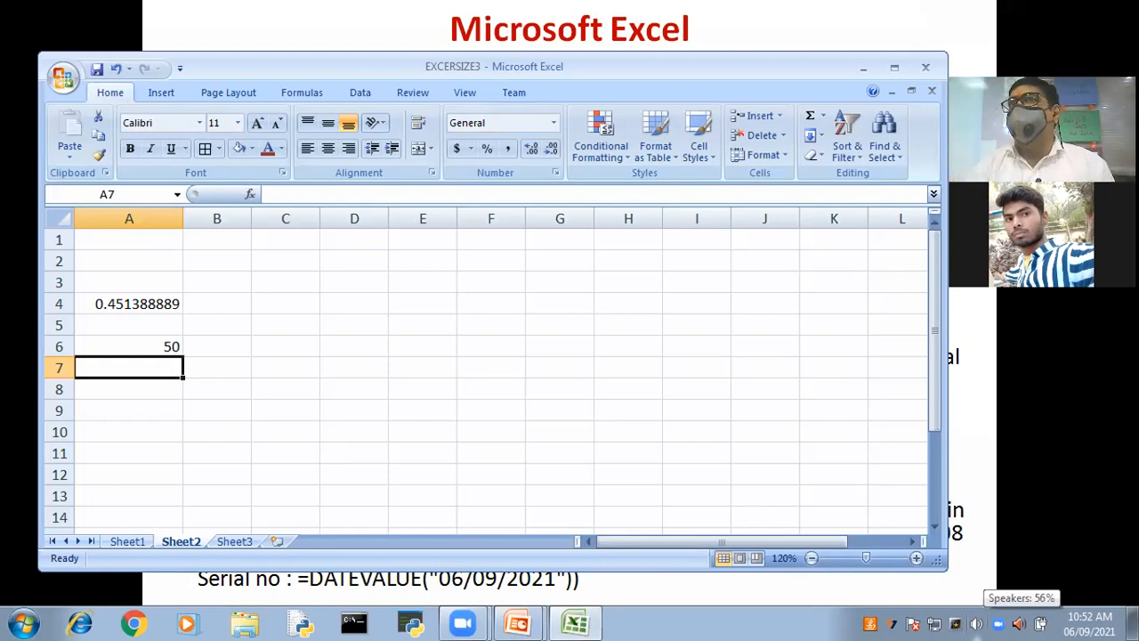
pyautogui.click(135, 348)
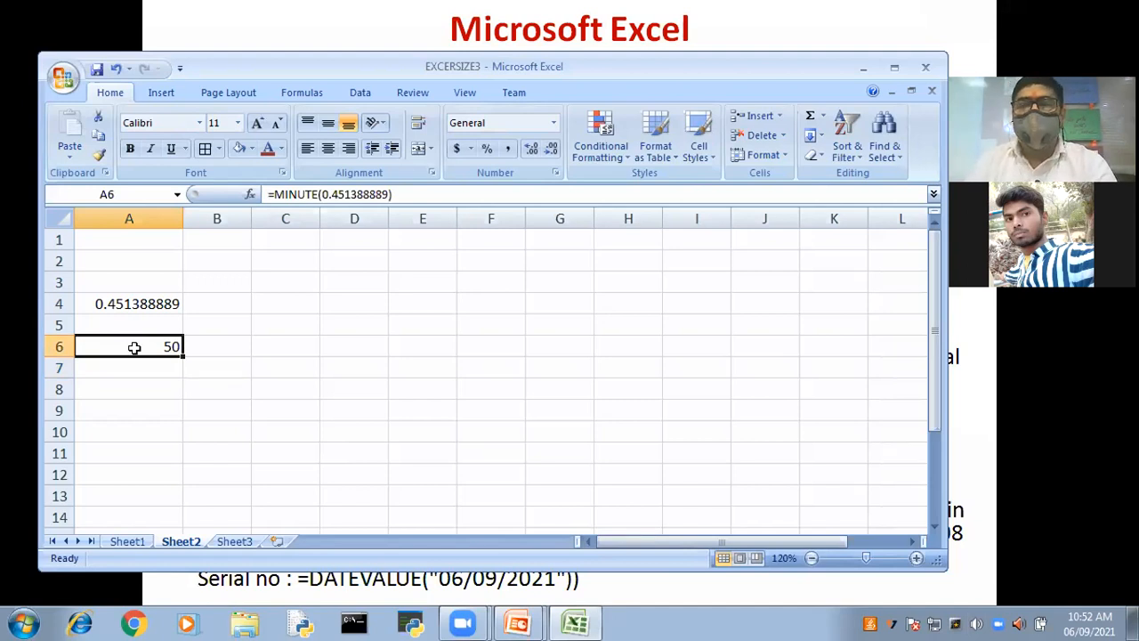
# - Maximize the workbook window and switch to the PowerPoint slide show to review the Date and Time Functions slide
pyautogui.click(892, 69)
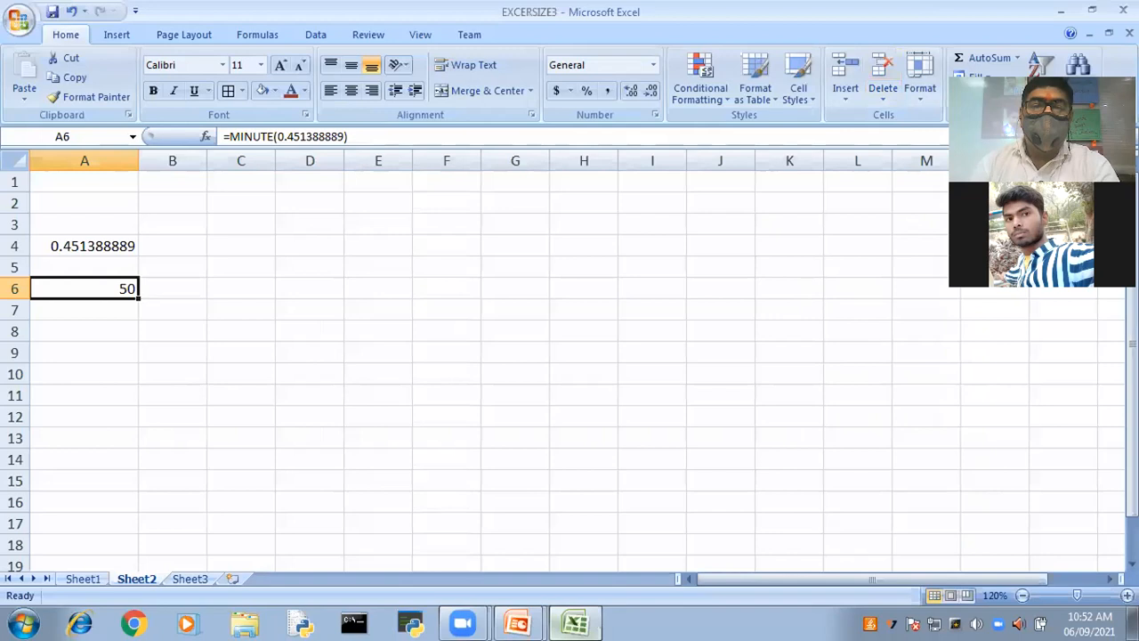
pyautogui.click(505, 579)
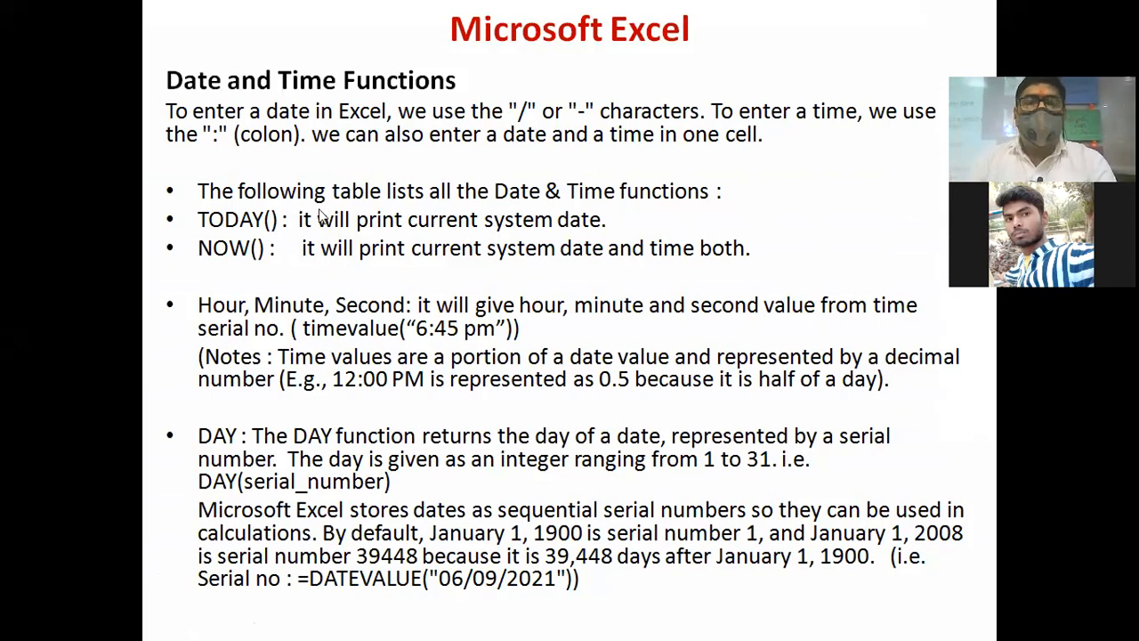
# - Switch to the Excel workbook and enter the formula =DATEVALUE("06/09/2021") in cell G5 of Sheet2
pyautogui.hotkey('alt', 'Tab')
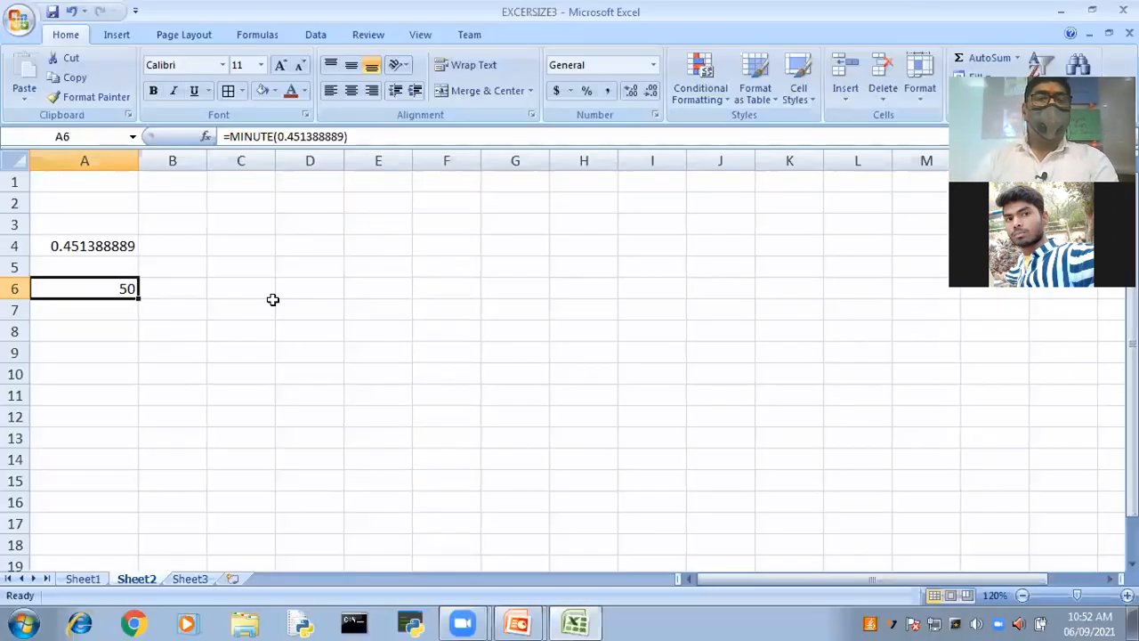
pyautogui.click(519, 269)
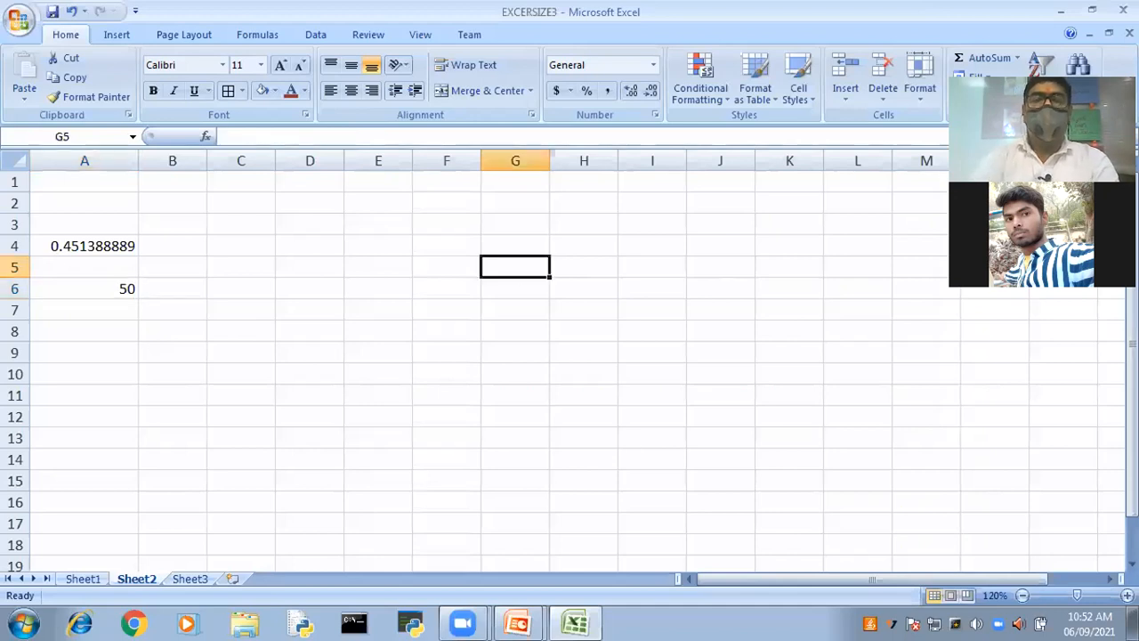
pyautogui.write('=DAY')
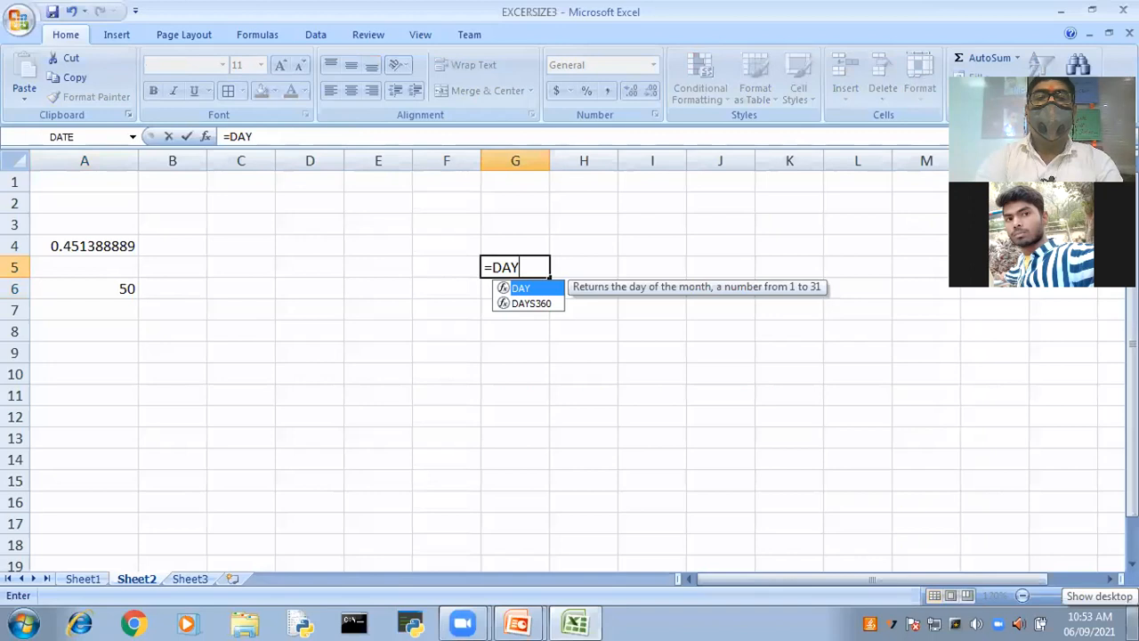
pyautogui.write('V')
pyautogui.press('BackSpace')
pyautogui.press('BackSpace')
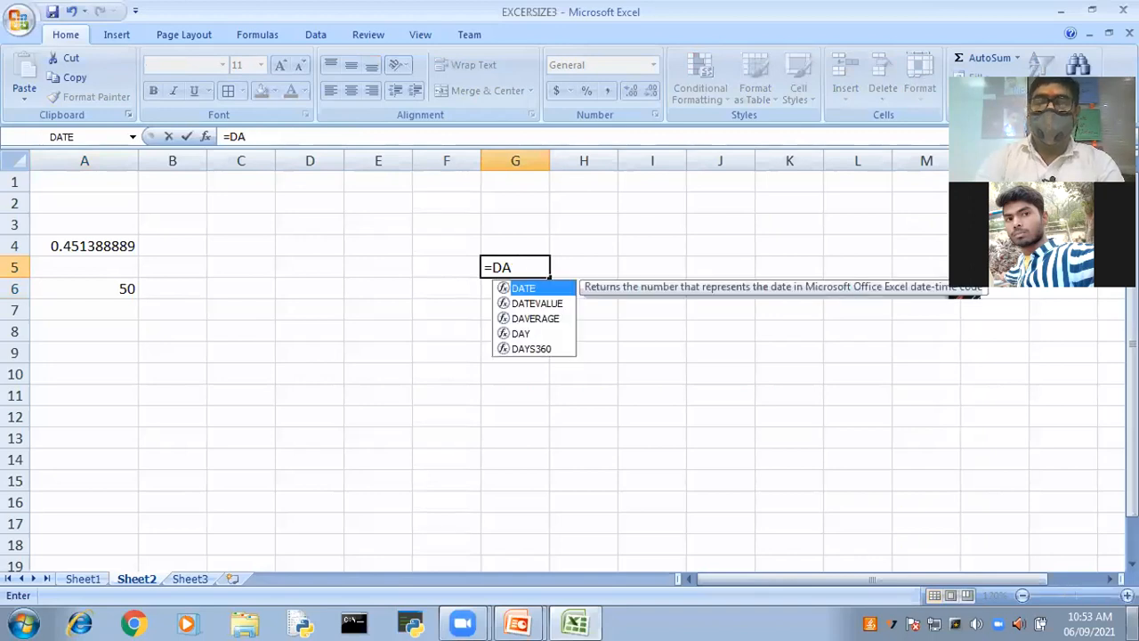
pyautogui.press('Down')
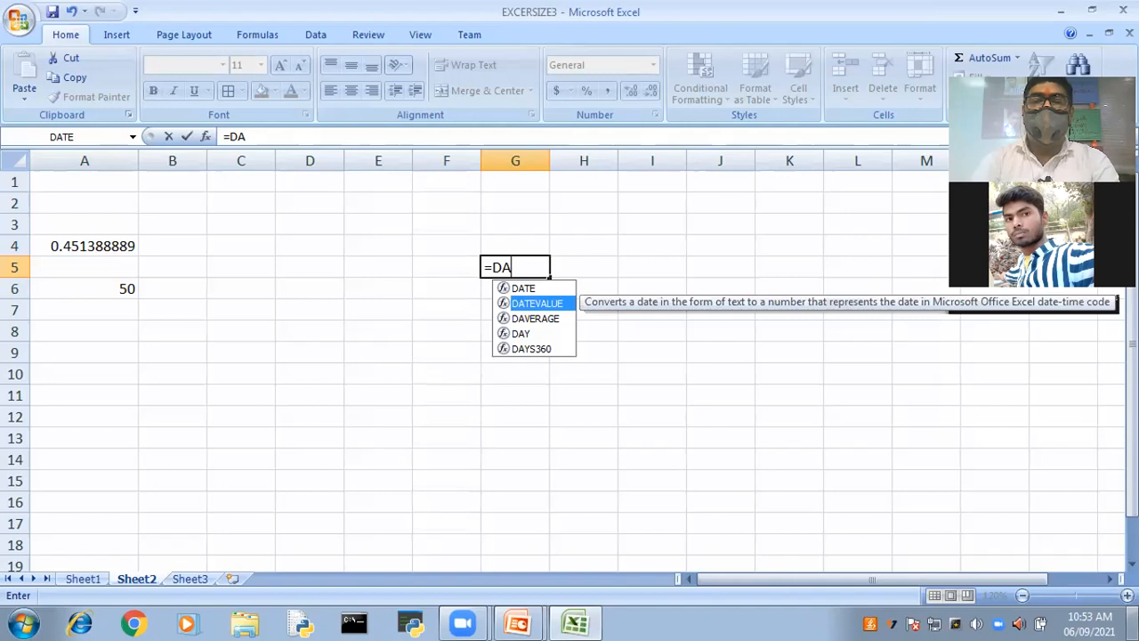
pyautogui.press('Down')
pyautogui.press('Down')
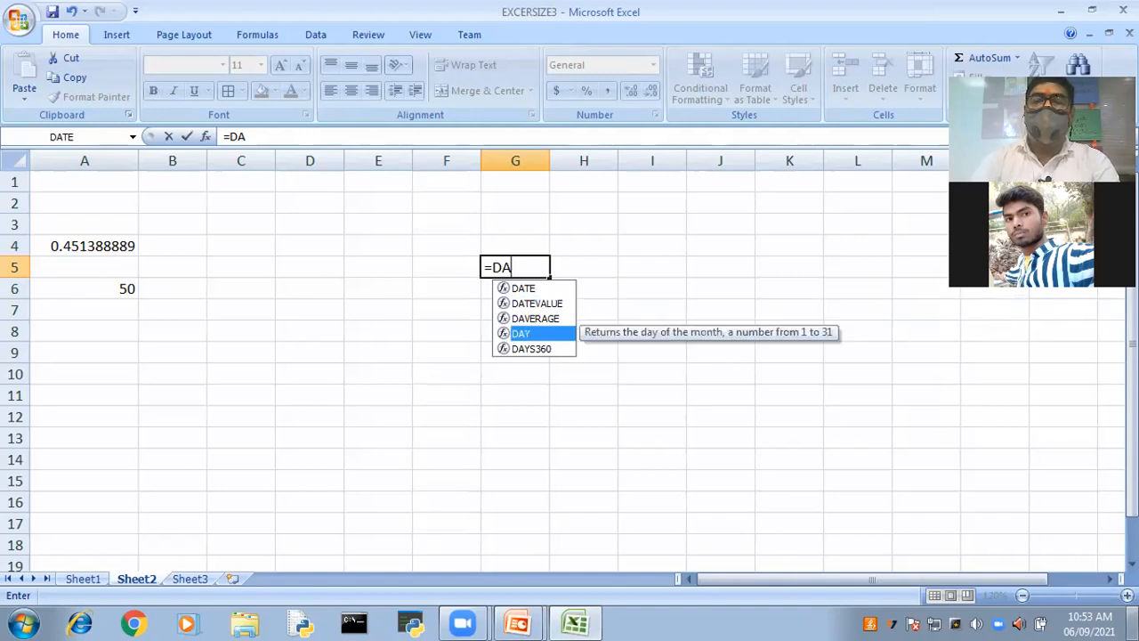
pyautogui.press('Up')
pyautogui.press('Up')
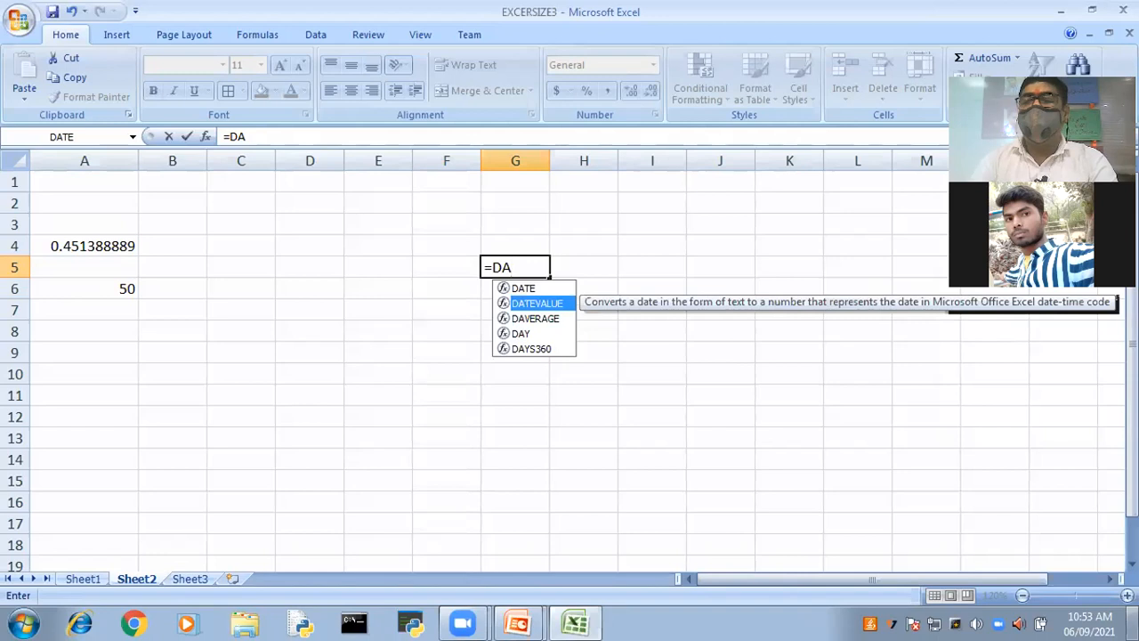
pyautogui.press('Tab')
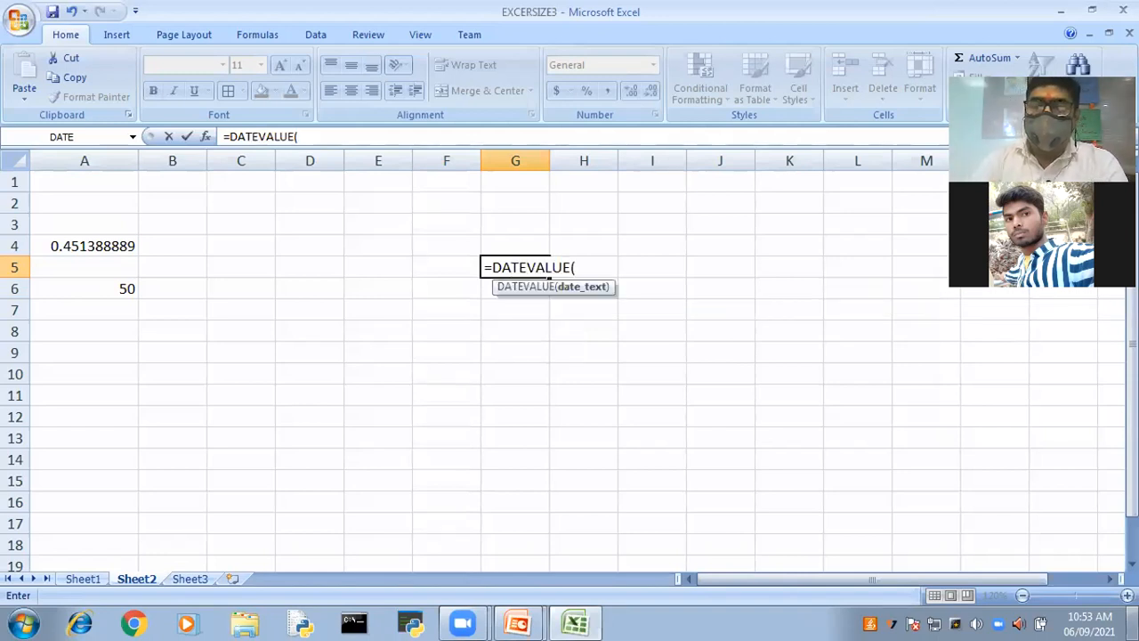
pyautogui.write('"')
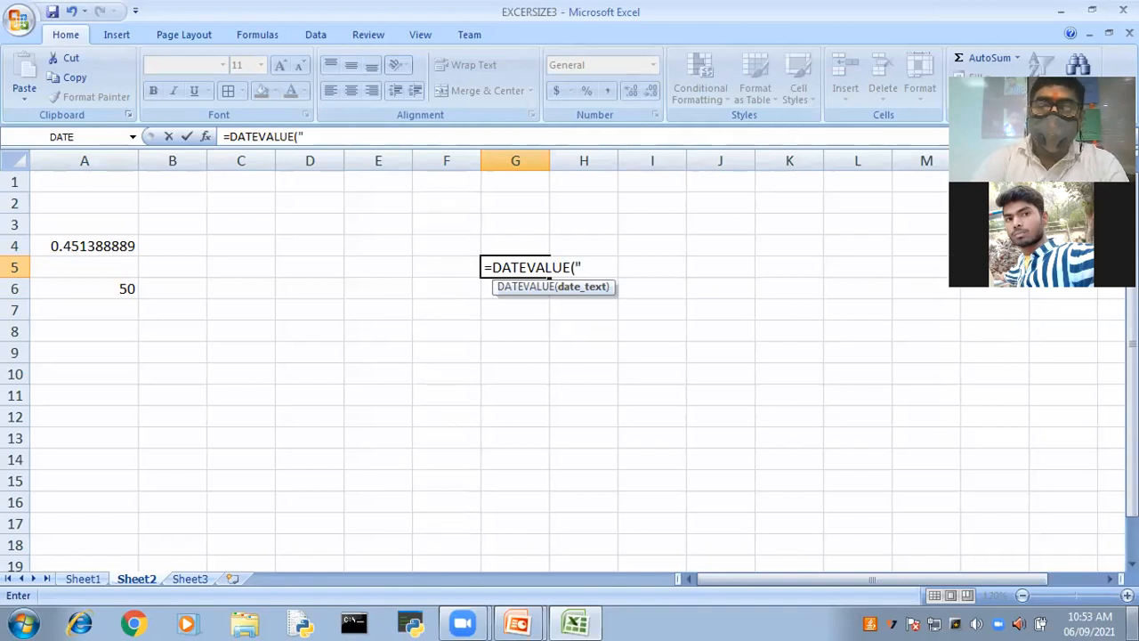
pyautogui.write('06')
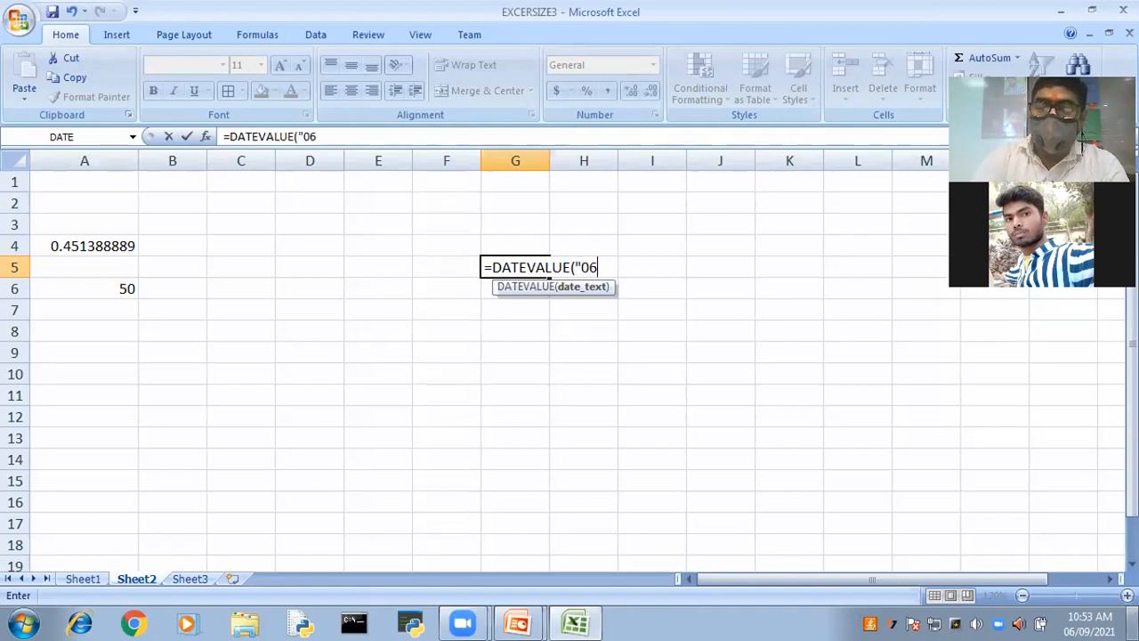
pyautogui.write('/0')
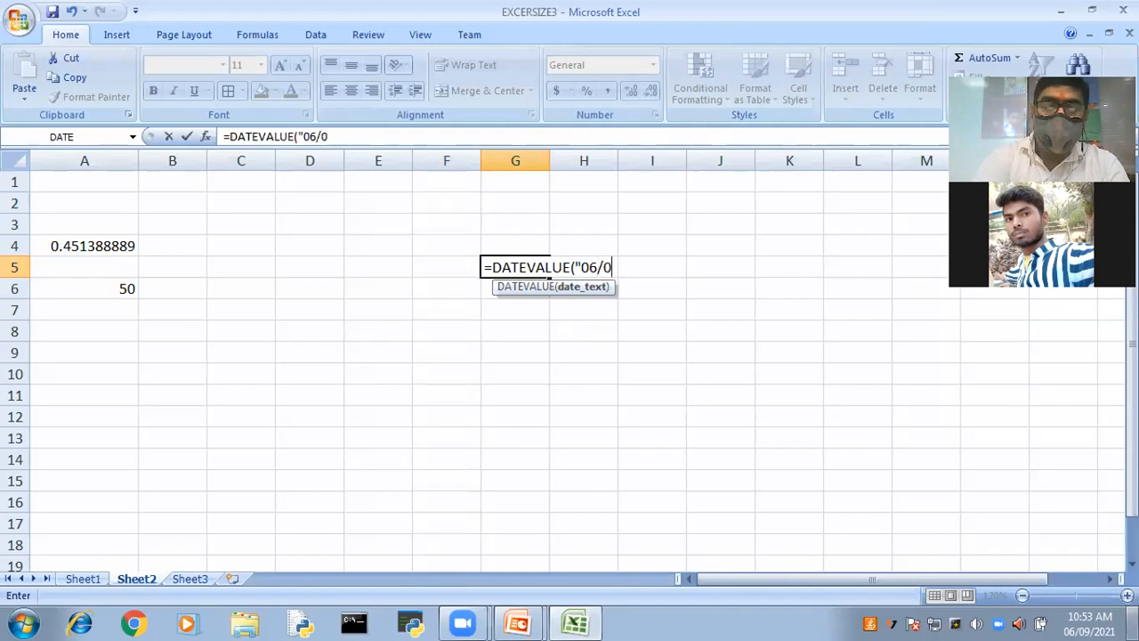
pyautogui.write('9/2')
pyautogui.write('")')
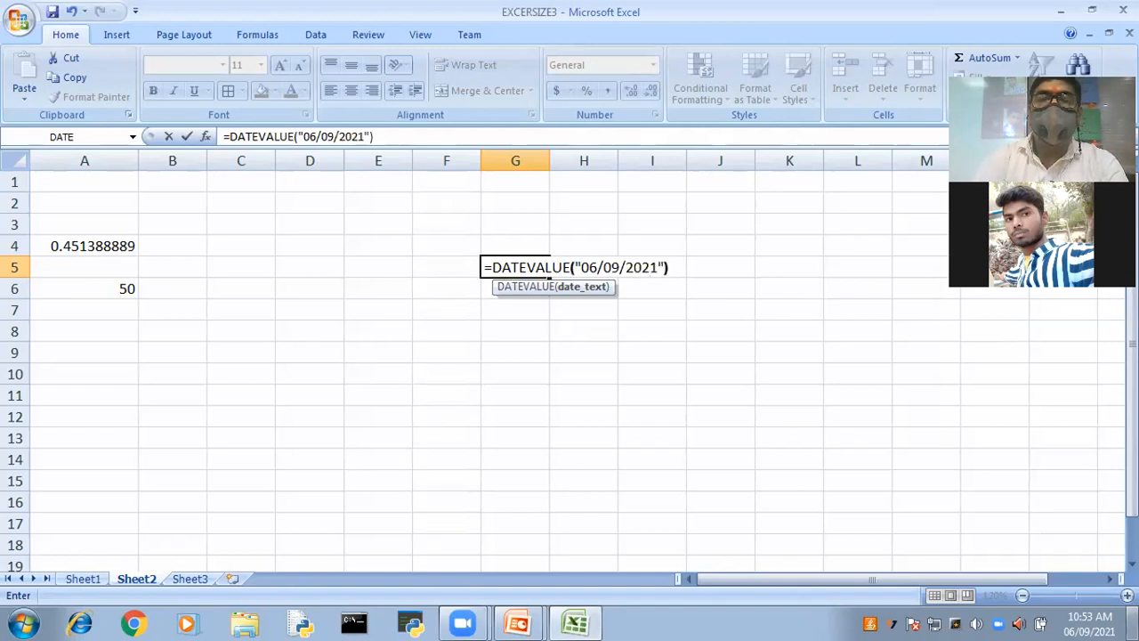
pyautogui.press('Return')
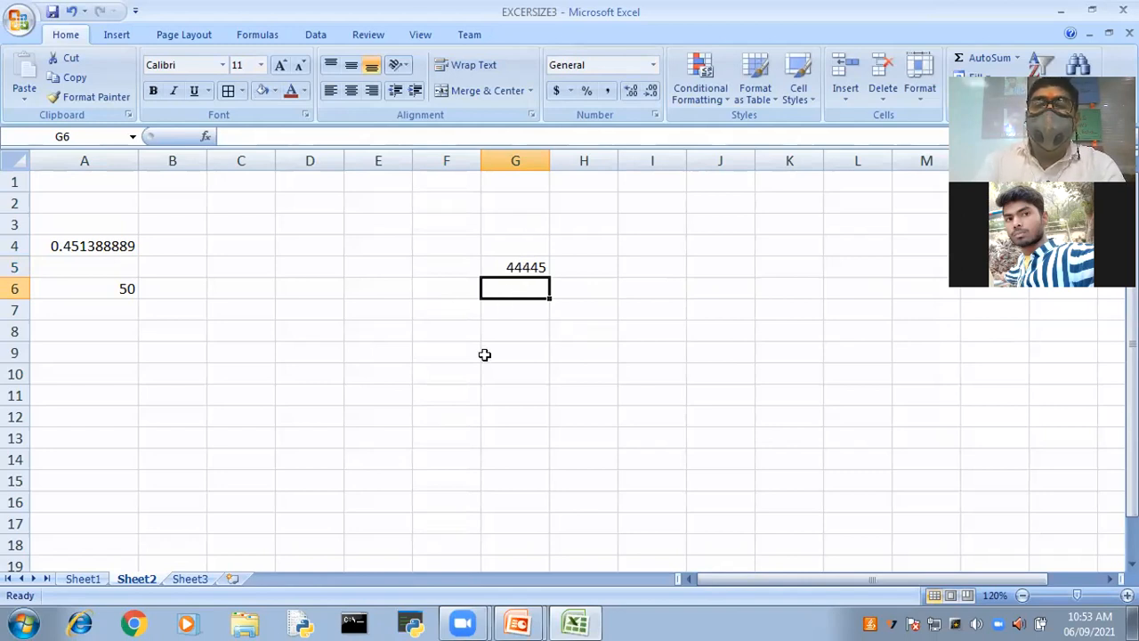
# - Enter the formula =DAY(44445) in cell G7, using the date serial number from G5
pyautogui.click(491, 308)
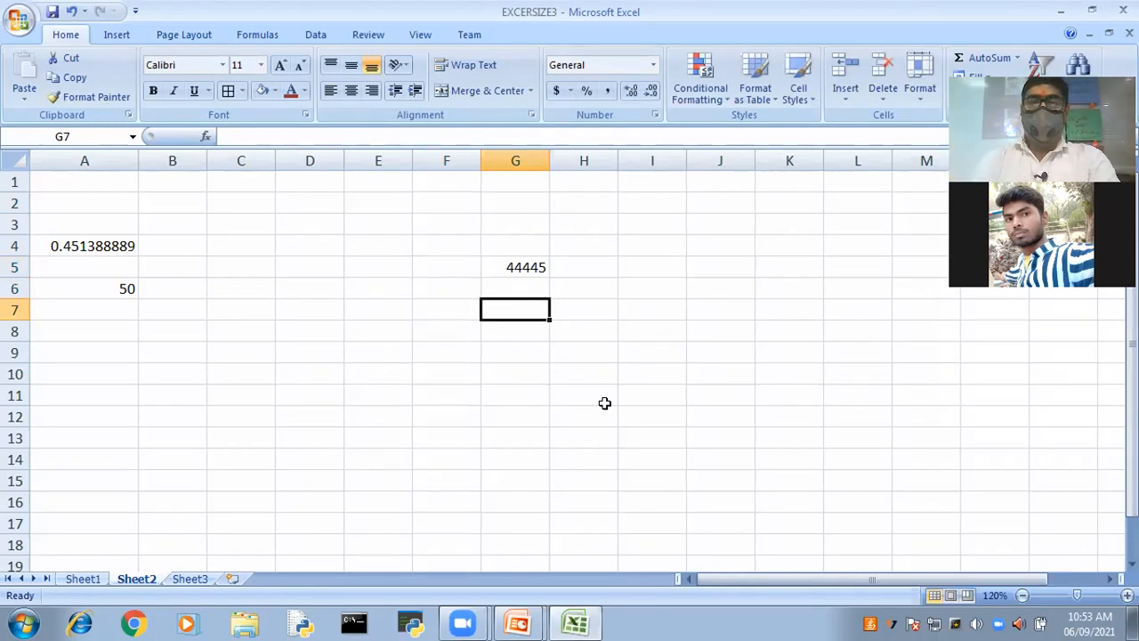
pyautogui.write('DAY')
pyautogui.press('BackSpace')
pyautogui.press('BackSpace')
pyautogui.press('BackSpace')
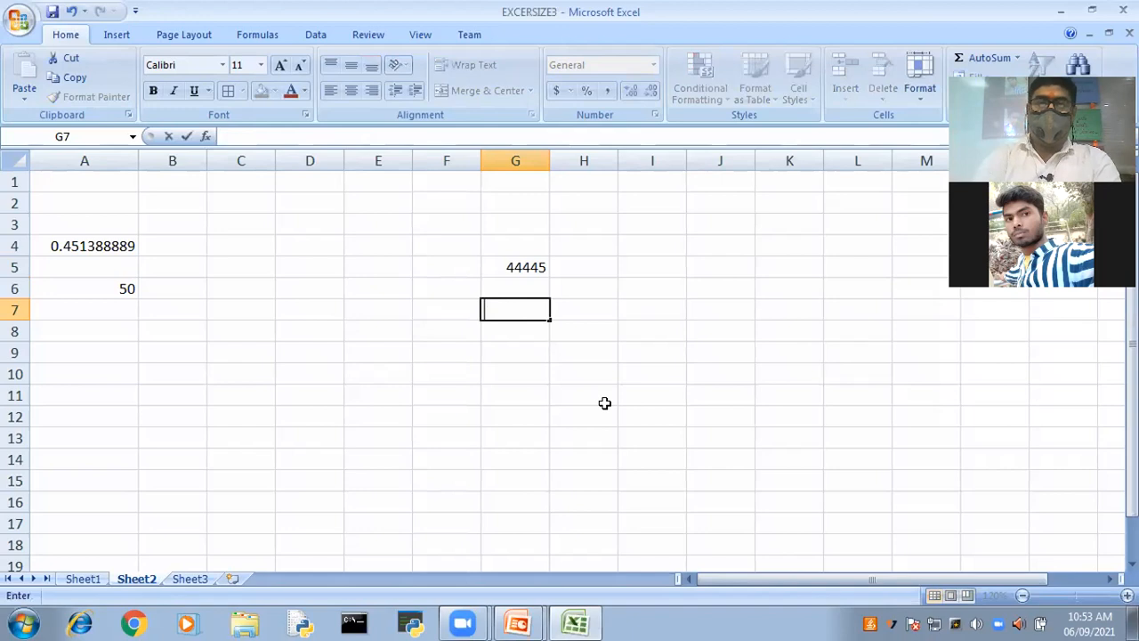
pyautogui.write('=DAY')
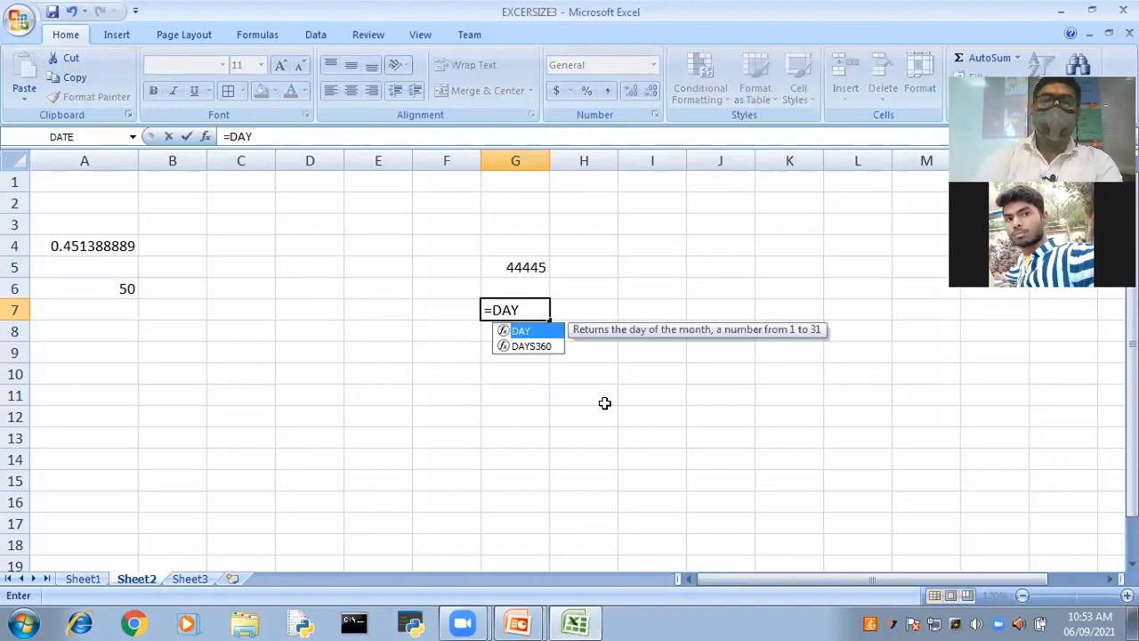
pyautogui.write('(')
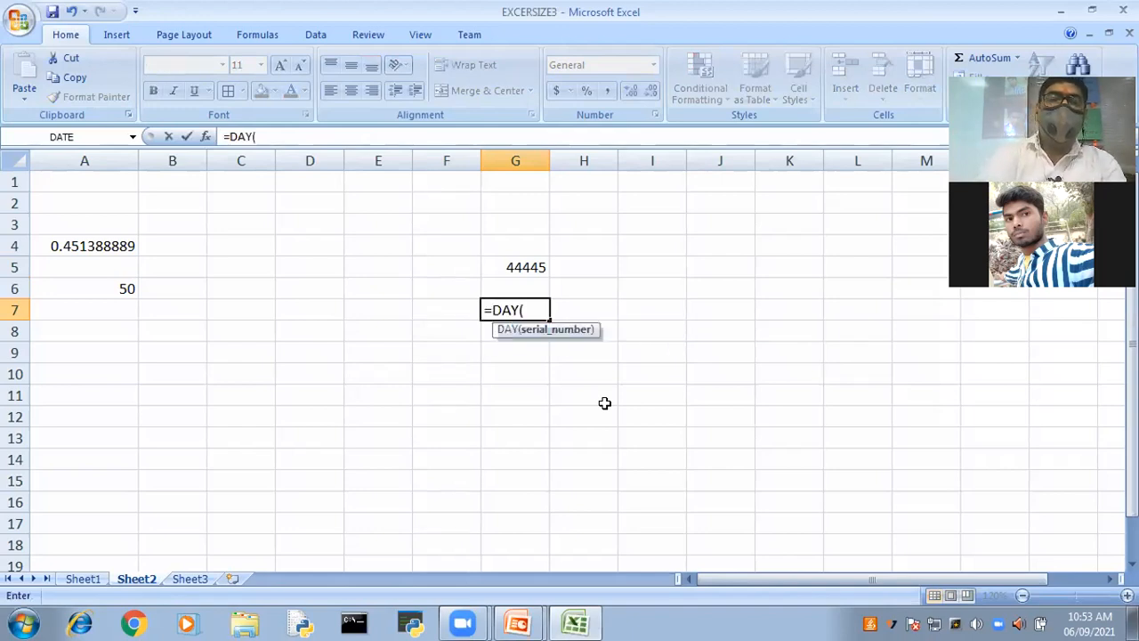
pyautogui.write('44445')
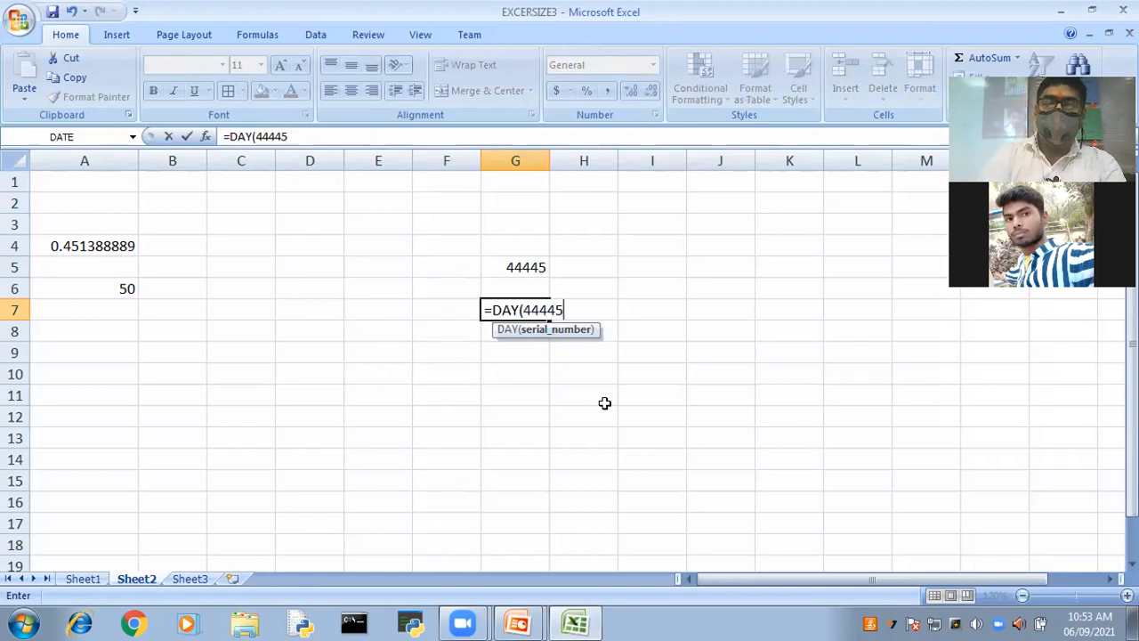
pyautogui.press('Return')
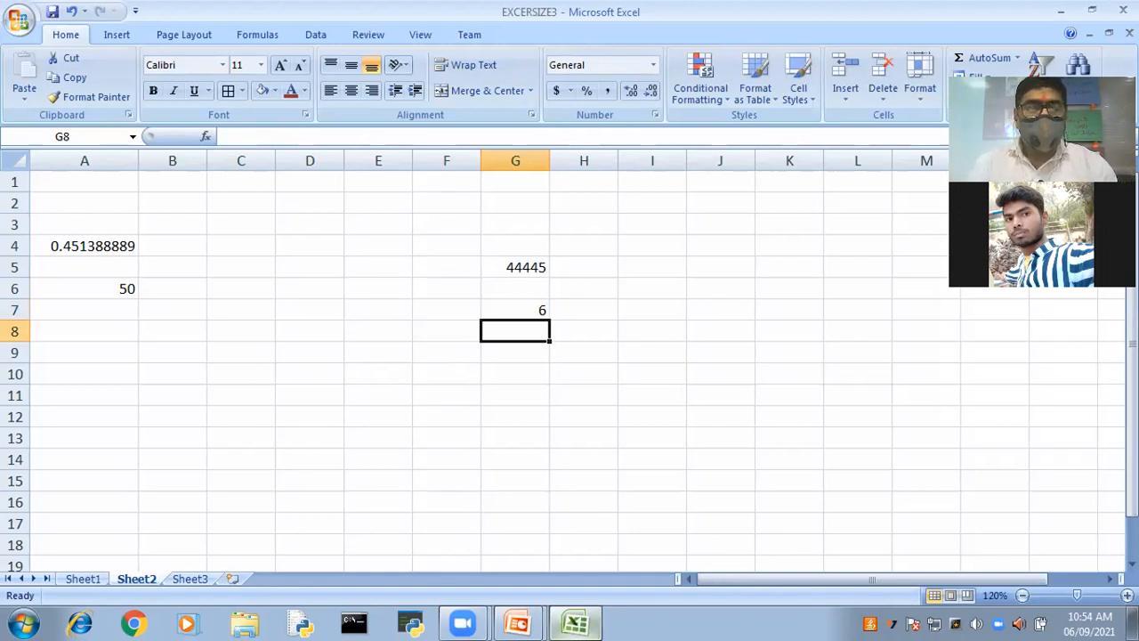
# - Switch to the PowerPoint slide show, review the slide on MONTH, YEAR and WEEKNUM, and return to the Date and Time Functions slide
pyautogui.hotkey('alt', 'Tab')
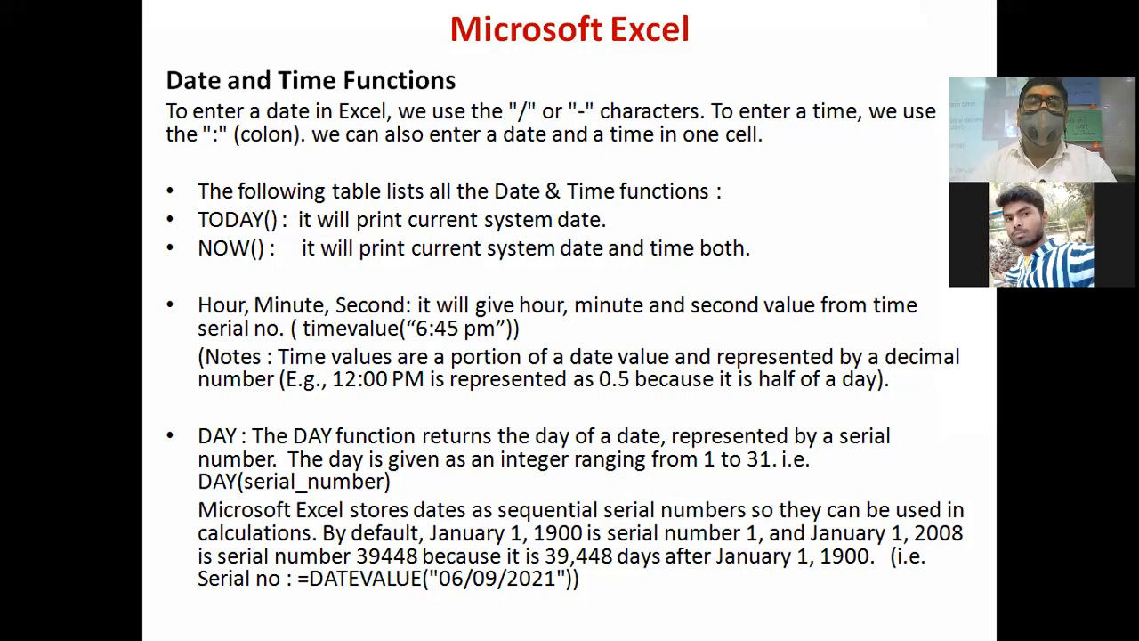
pyautogui.press('Right')
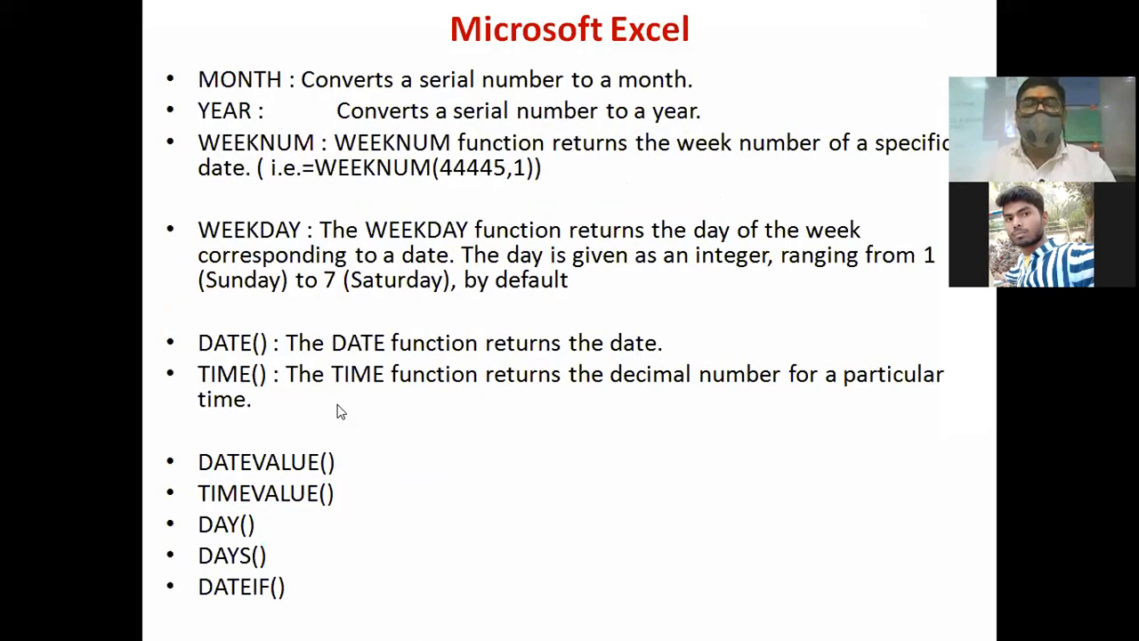
pyautogui.press('Left')
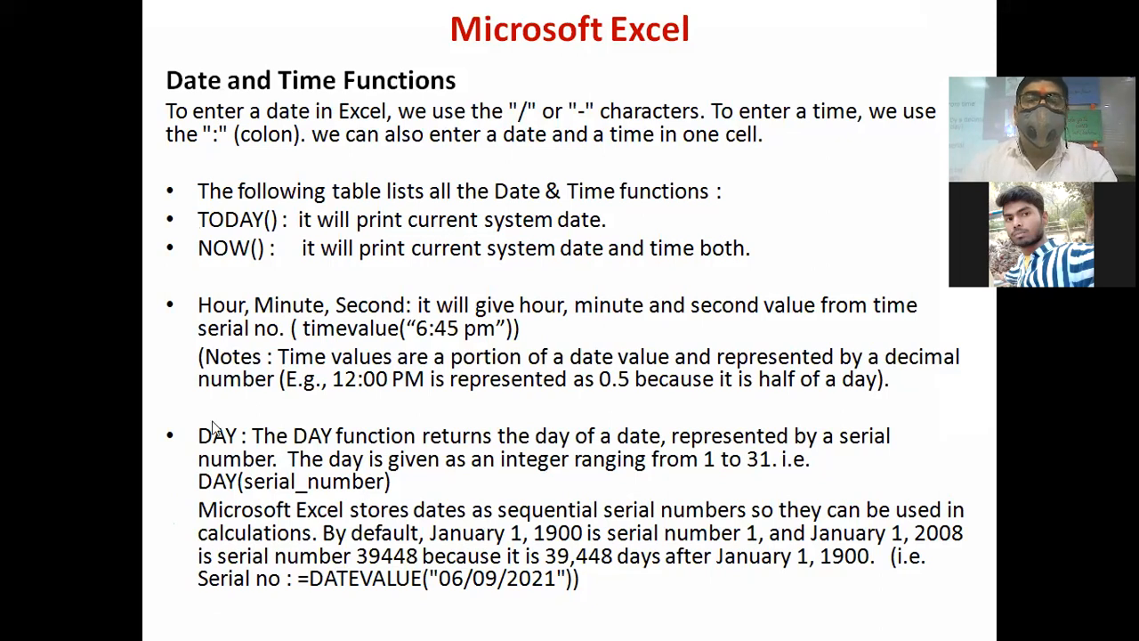
# - Switch back to the Excel workbook and try to enter the formula =DATE(44445) in cell G8
pyautogui.hotkey('alt', 'Tab')
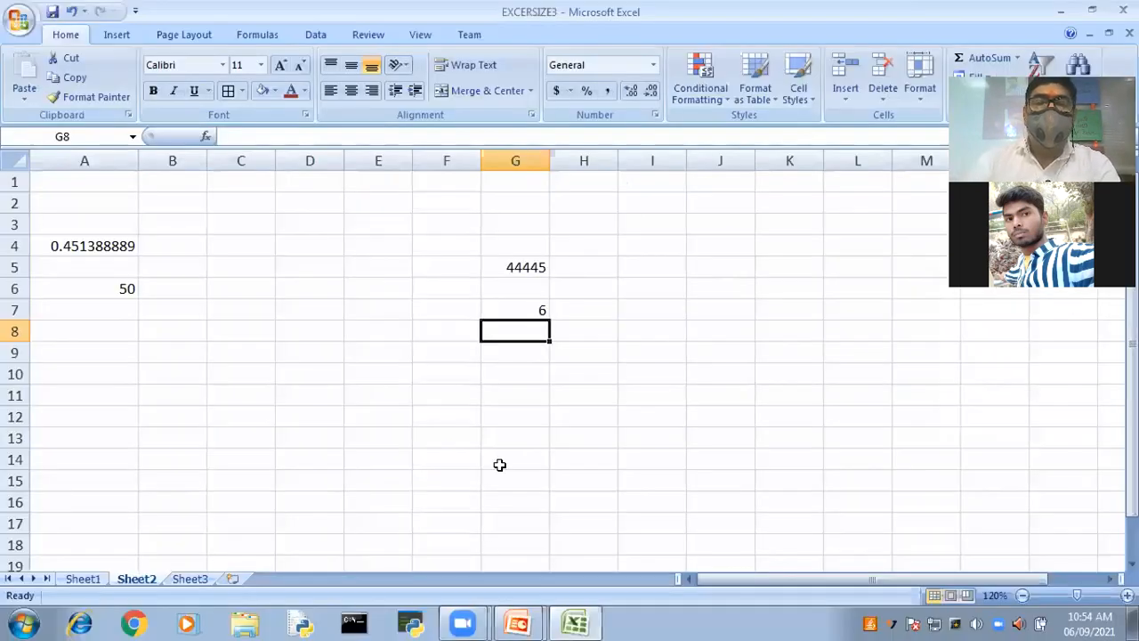
pyautogui.write('=')
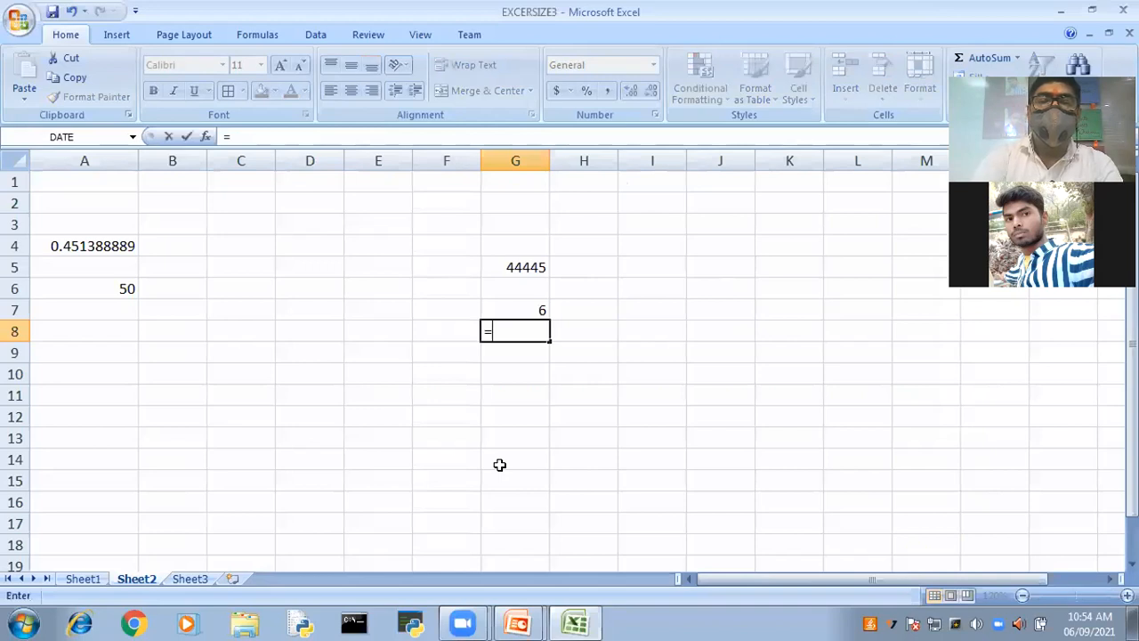
pyautogui.write('DAY')
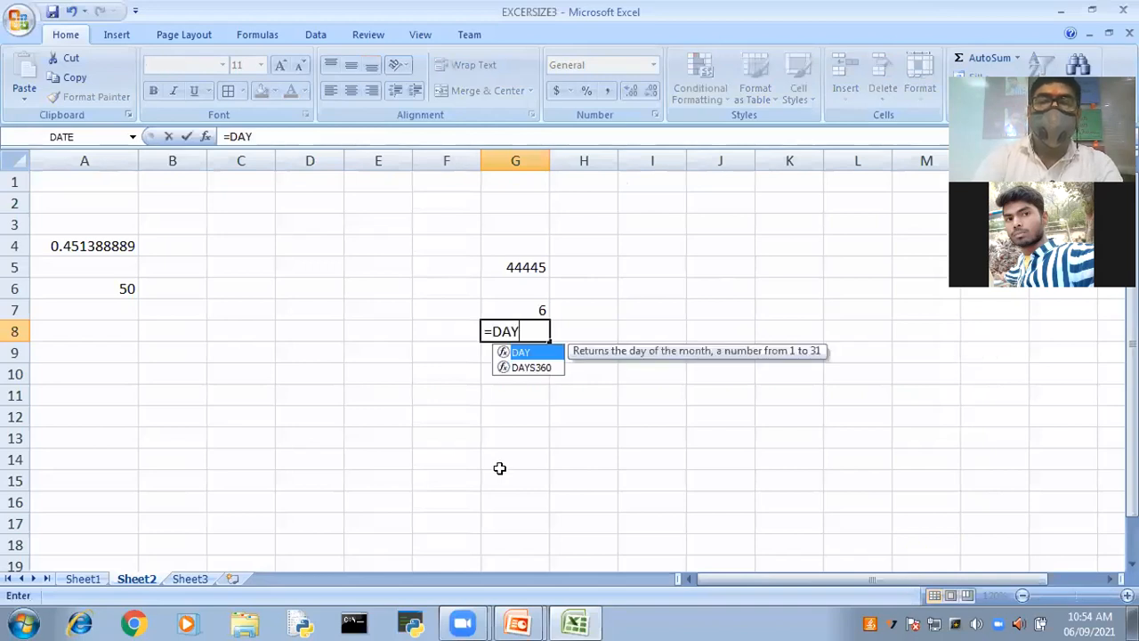
pyautogui.press('BackSpace')
pyautogui.write('E')
pyautogui.press('BackSpace')
pyautogui.write('TE')
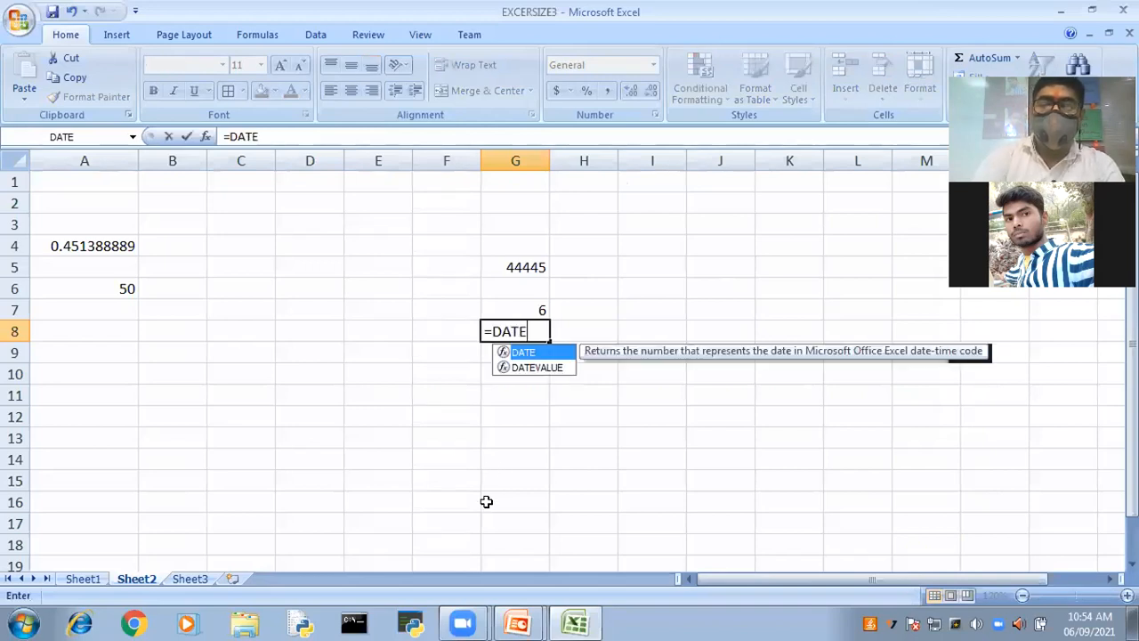
pyautogui.write('(')
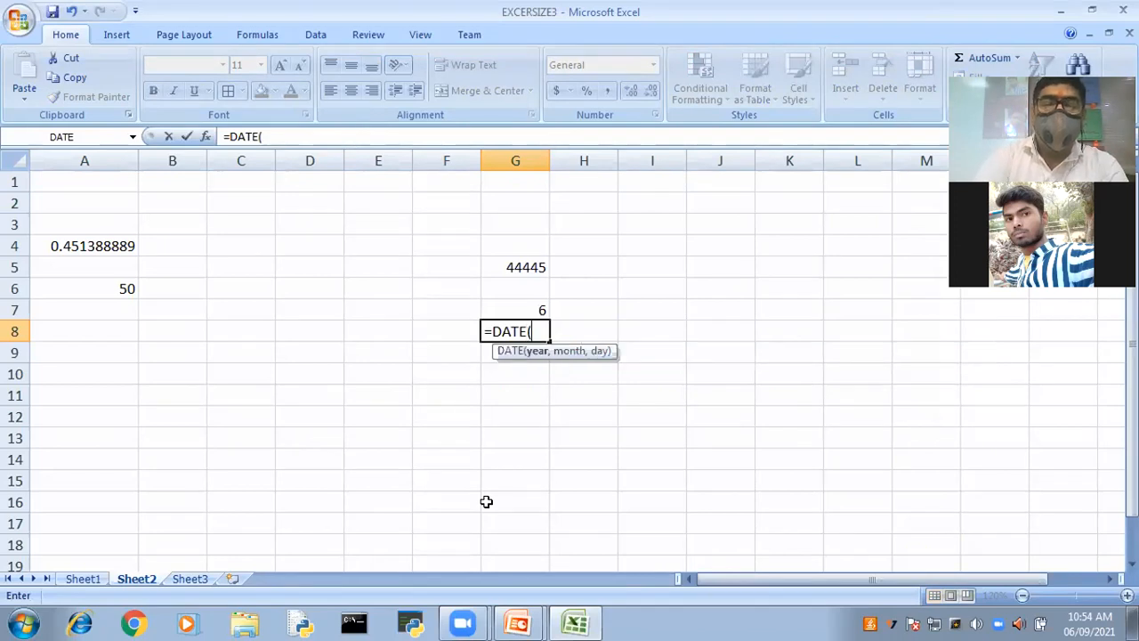
pyautogui.write('44445)')
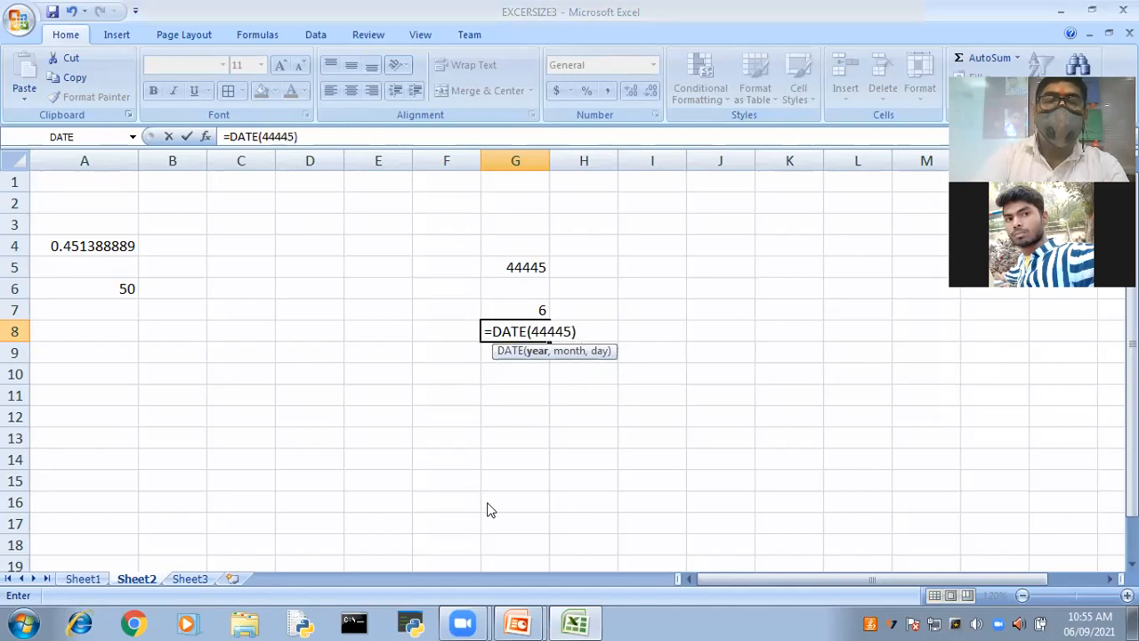
pyautogui.press('Return')
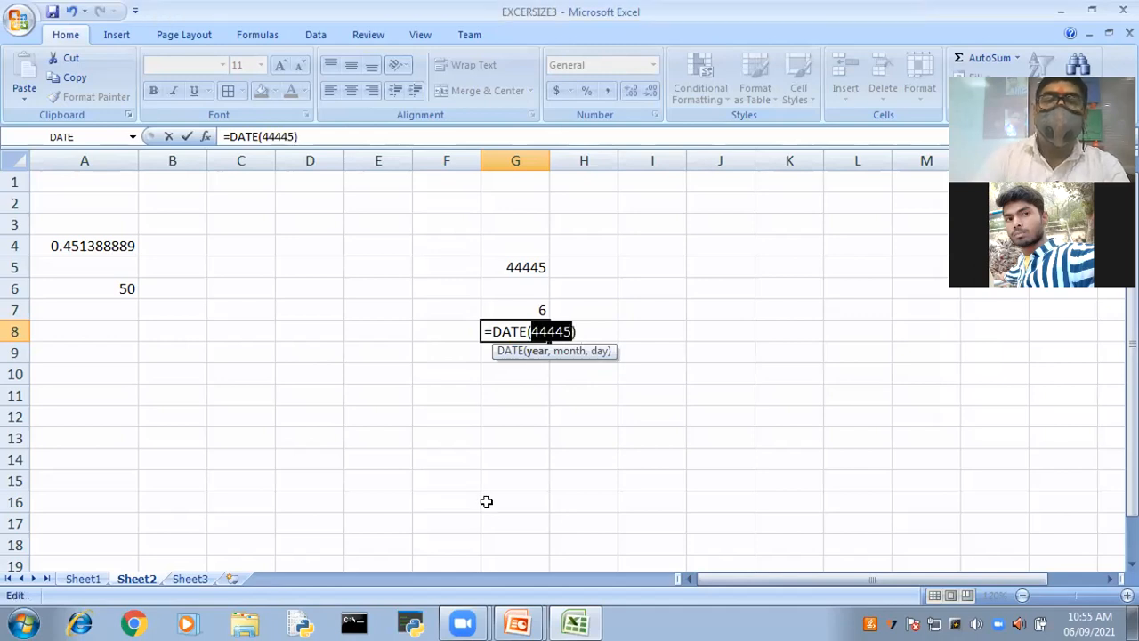
# - Clear the DATE formula and the stray cell references from cell G8
pyautogui.click(568, 477)
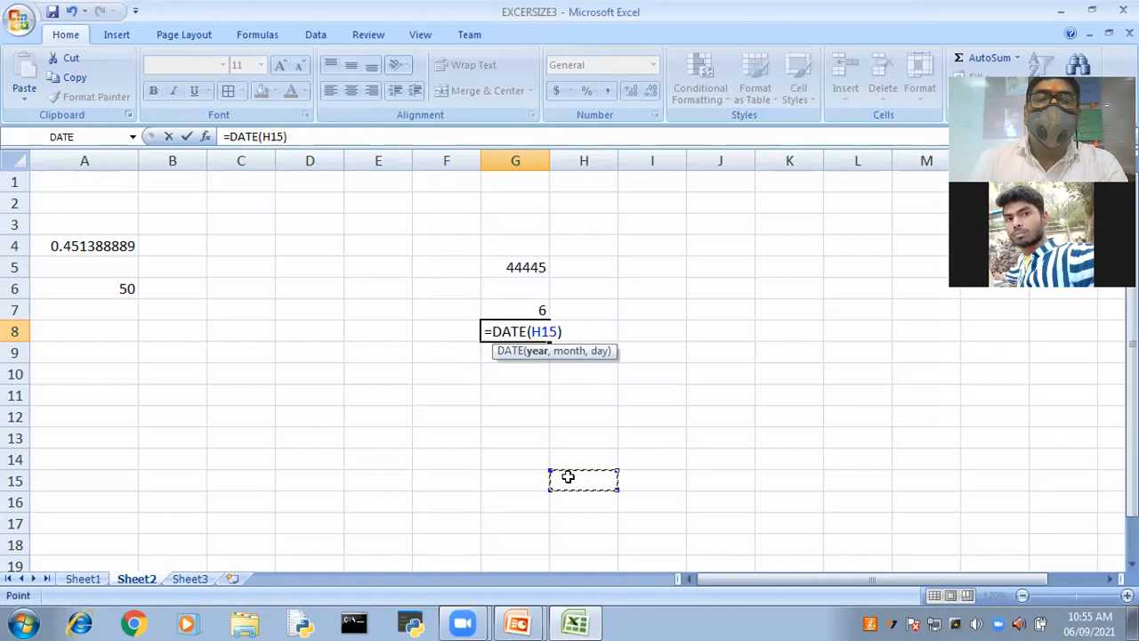
pyautogui.click(228, 318)
pyautogui.moveTo(575, 623)
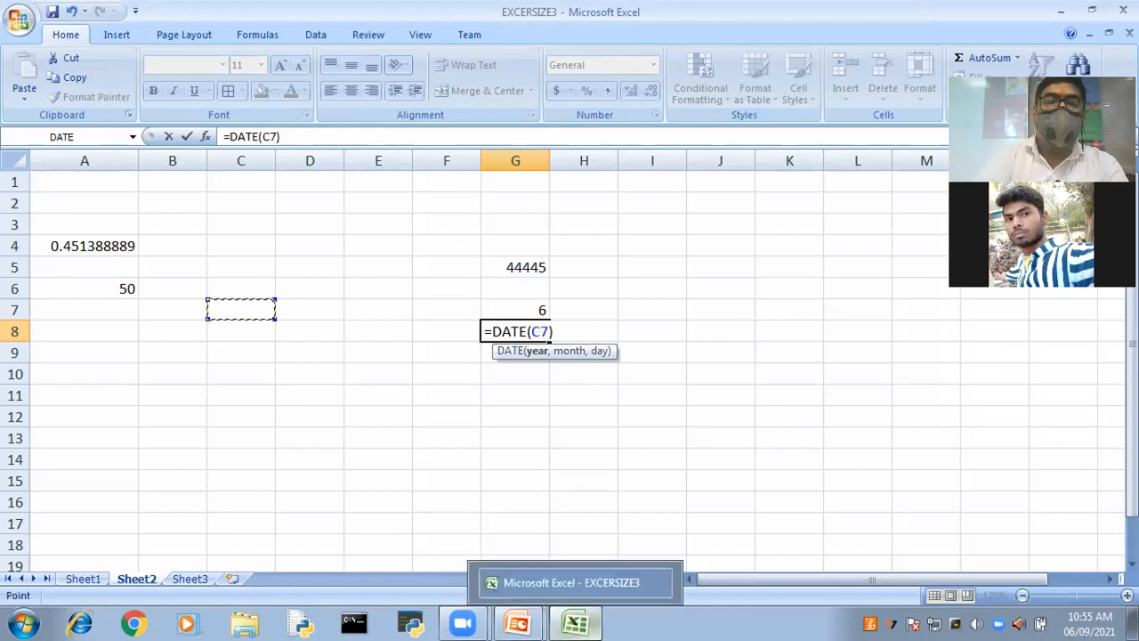
pyautogui.write('=')
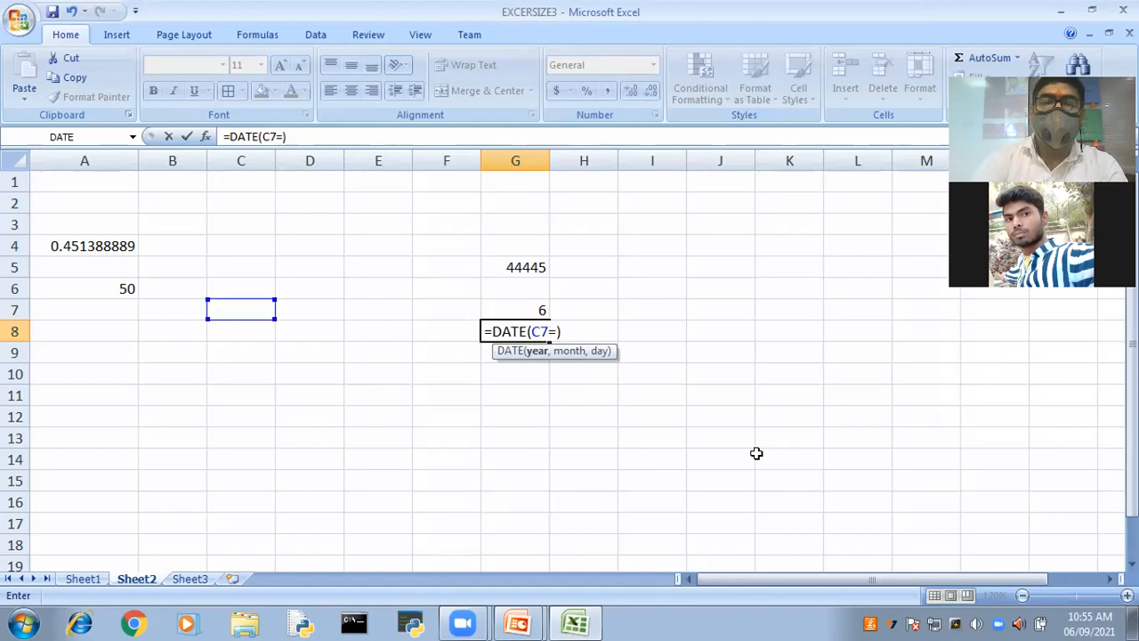
pyautogui.press('BackSpace')
pyautogui.press('BackSpace')
pyautogui.press('BackSpace')
pyautogui.press('BackSpace')
pyautogui.press('BackSpace')
pyautogui.press('BackSpace')
pyautogui.press('BackSpace')
pyautogui.press('BackSpace')
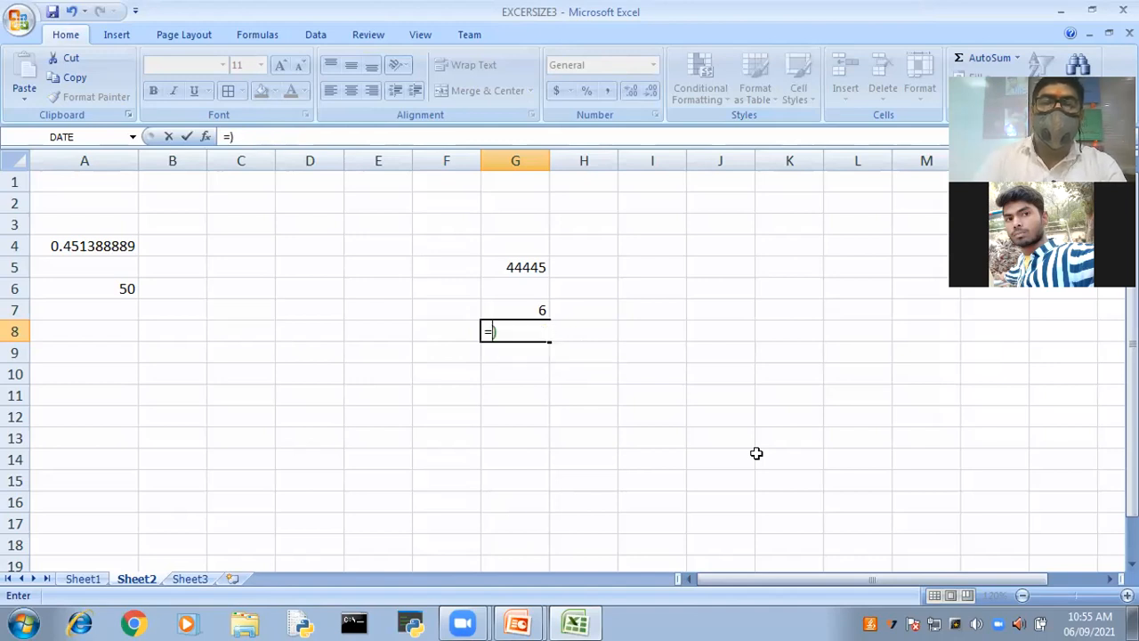
pyautogui.click(756, 397)
pyautogui.click(340, 527)
pyautogui.click(293, 136)
pyautogui.press('BackSpace')
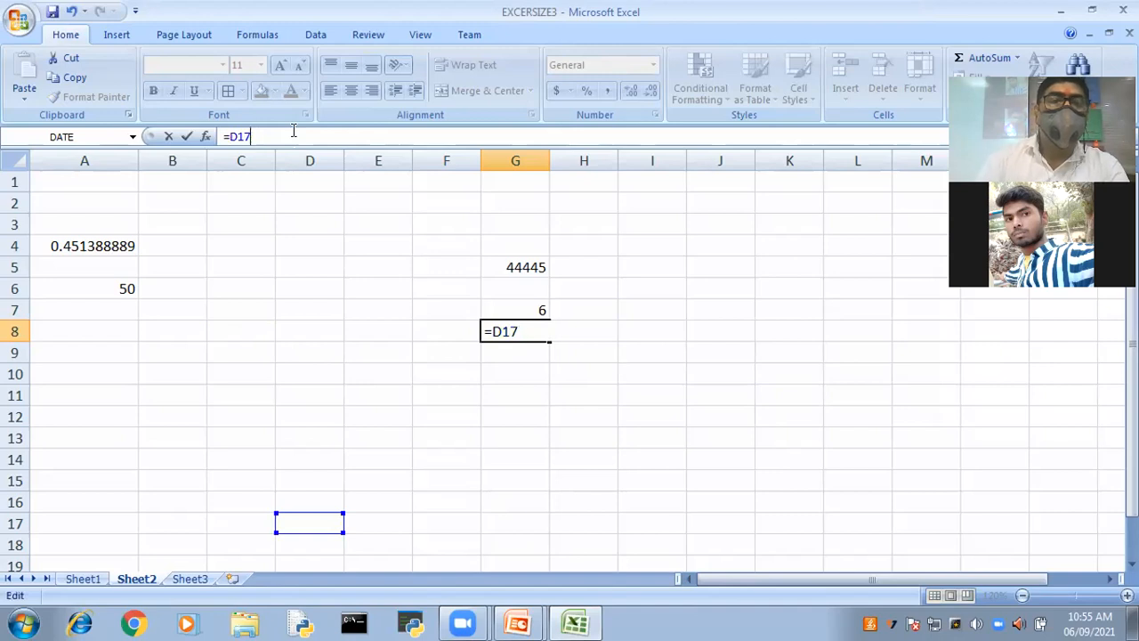
pyautogui.press('BackSpace')
pyautogui.press('BackSpace')
pyautogui.press('BackSpace')
pyautogui.press('BackSpace')
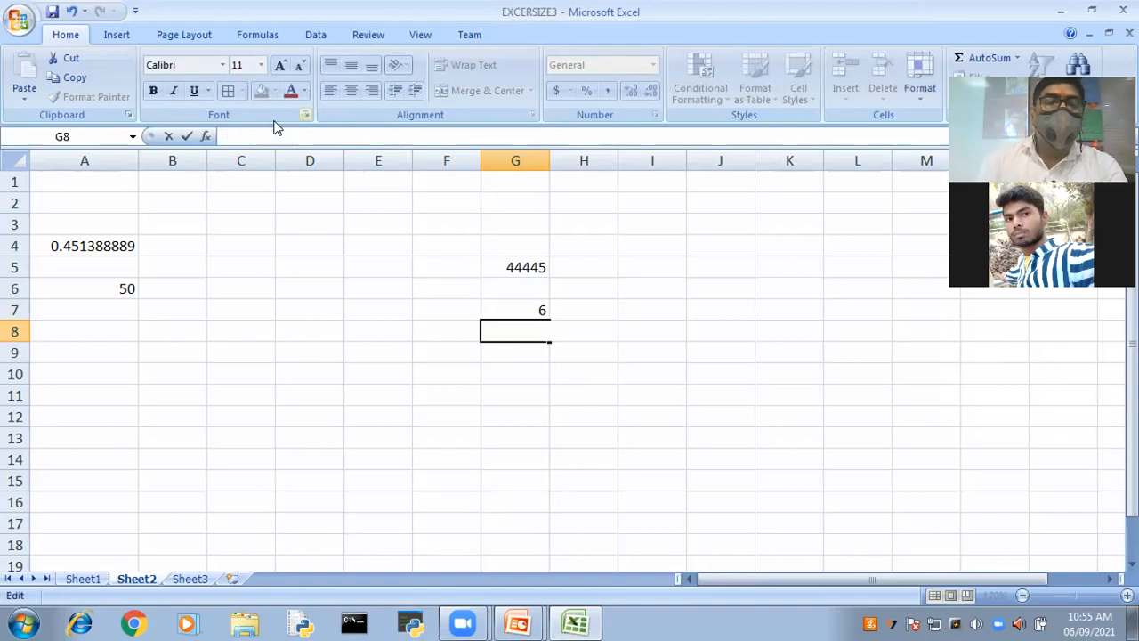
# - Enter the formula =DAY(44445) in cell C8
pyautogui.click(232, 333)
pyautogui.write('=')
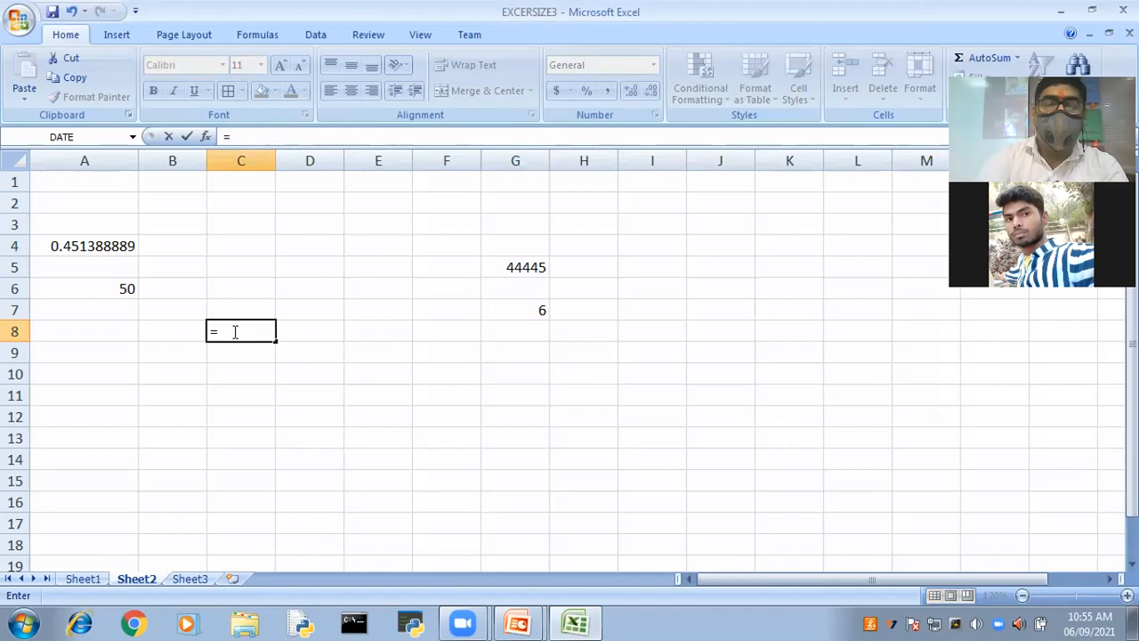
pyautogui.write('DAY(')
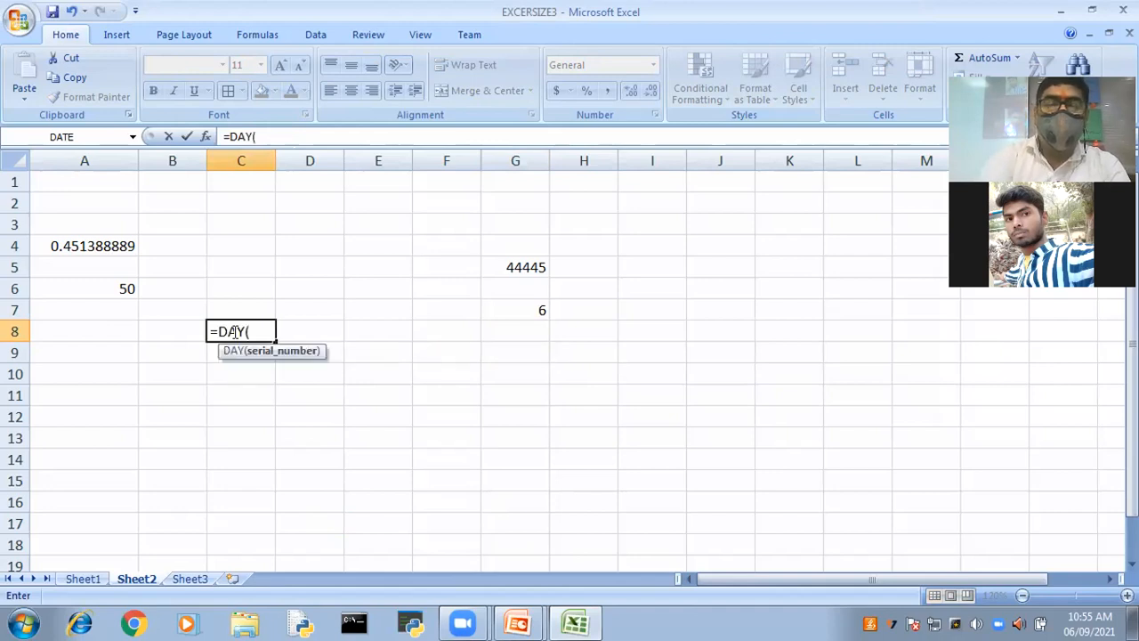
pyautogui.write('44445')
pyautogui.hotkey('shift', 'Home')
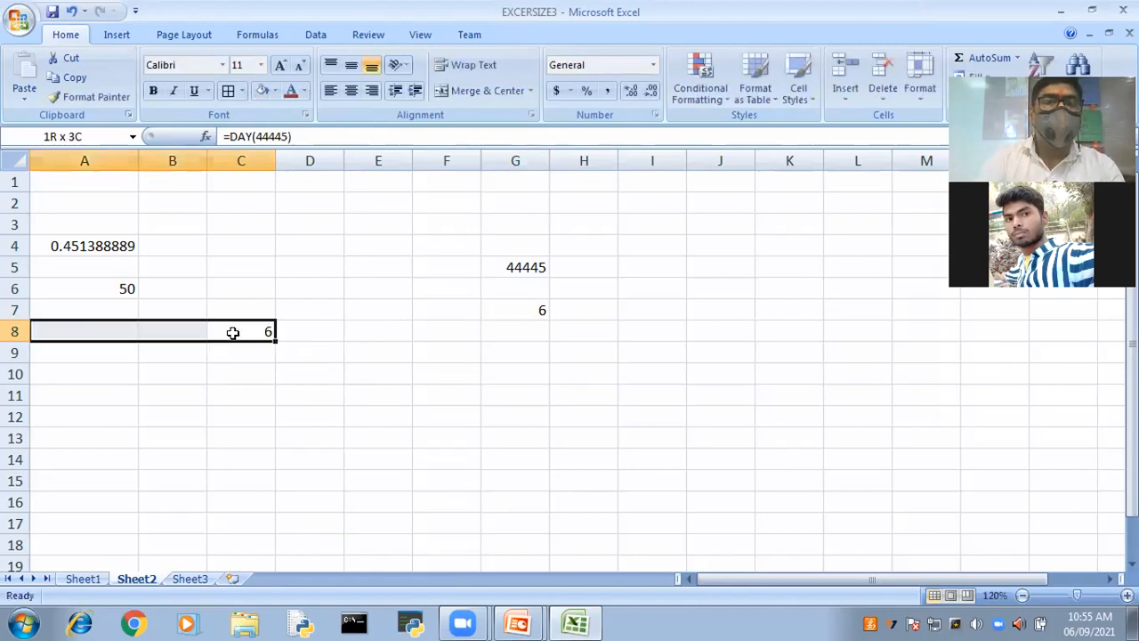
pyautogui.press('Right')
pyautogui.click(233, 332)
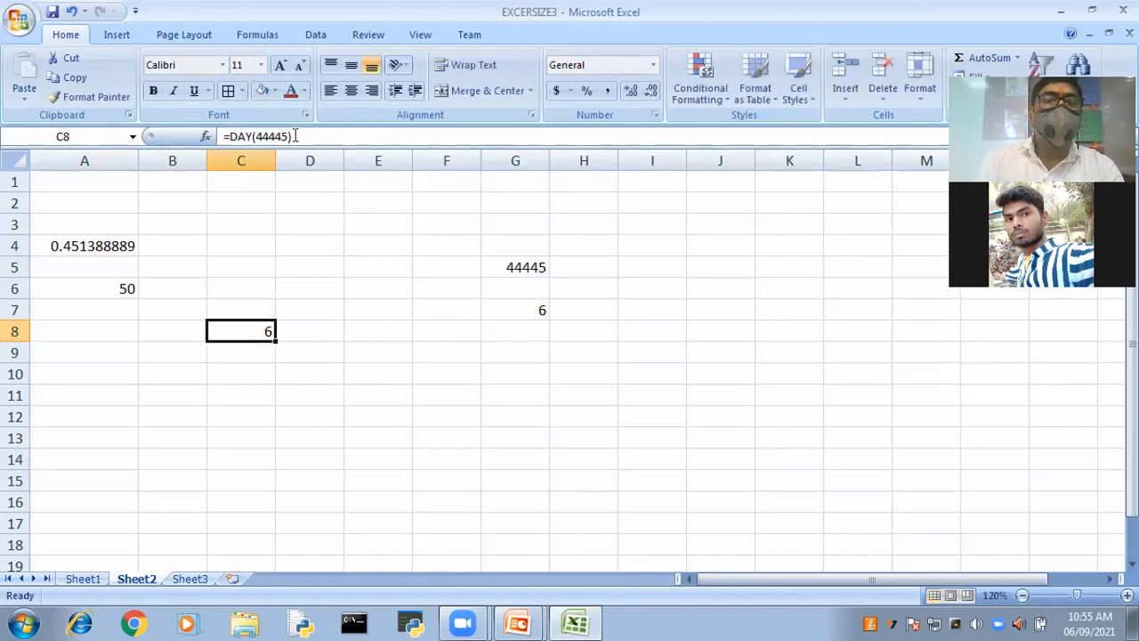
# - Replace the serial number in the C8 formula with a reference to G5, making it =DAY(G5)
pyautogui.click(295, 137)
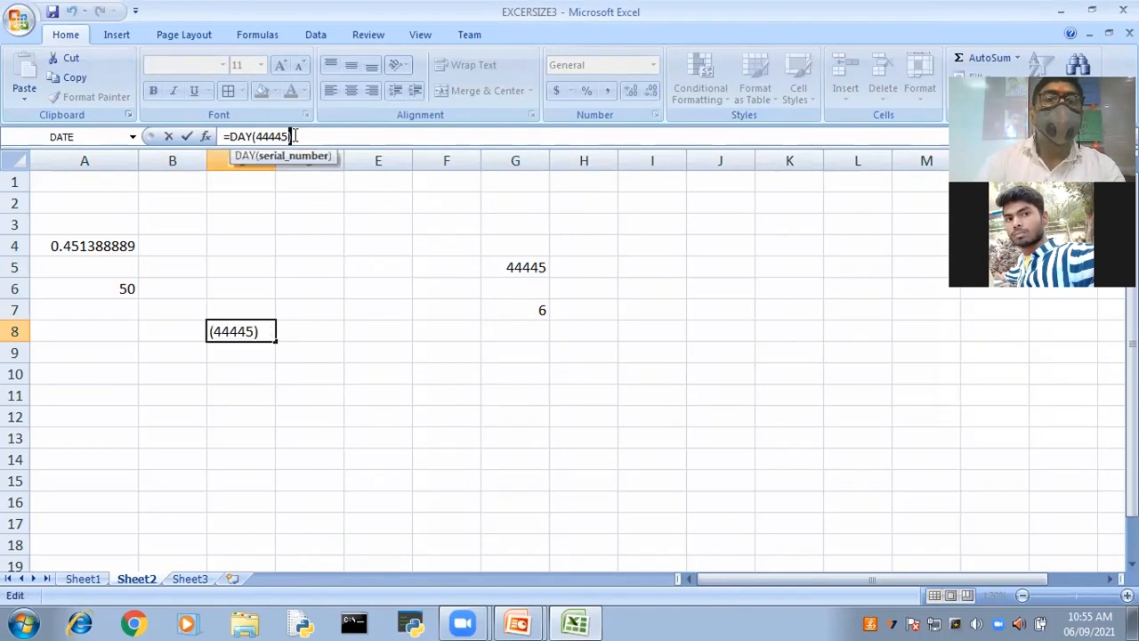
pyautogui.hotkey('shift', 'Left')
pyautogui.hotkey('shift', 'Left')
pyautogui.hotkey('shift', 'Left')
pyautogui.hotkey('shift', 'Left')
pyautogui.hotkey('shift', 'Left')
pyautogui.hotkey('shift', 'Left')
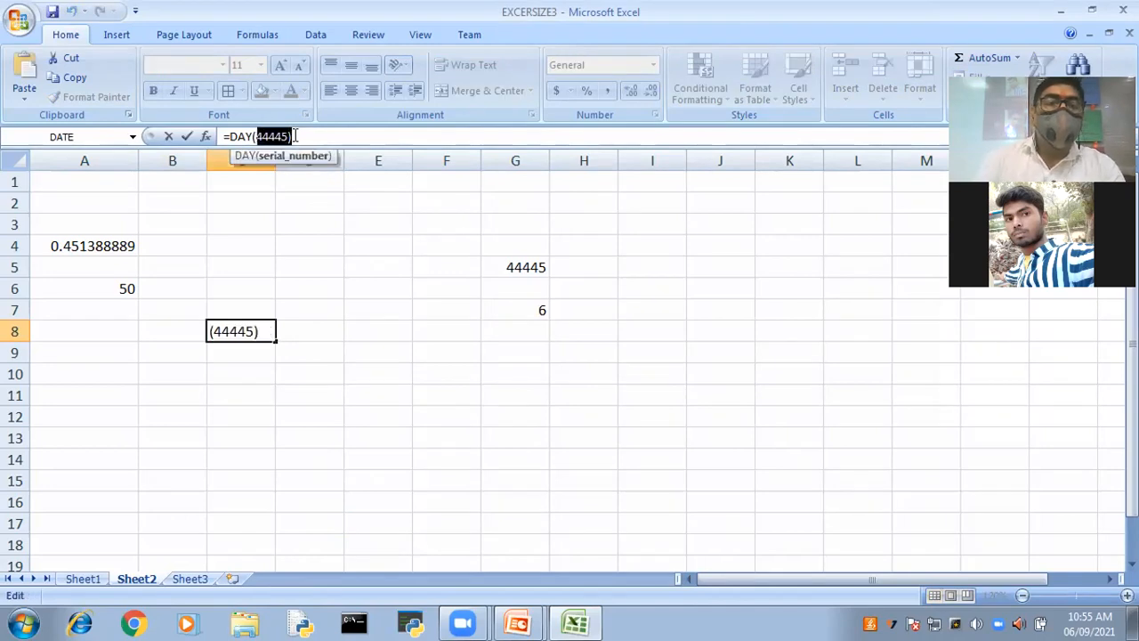
pyautogui.click(311, 396)
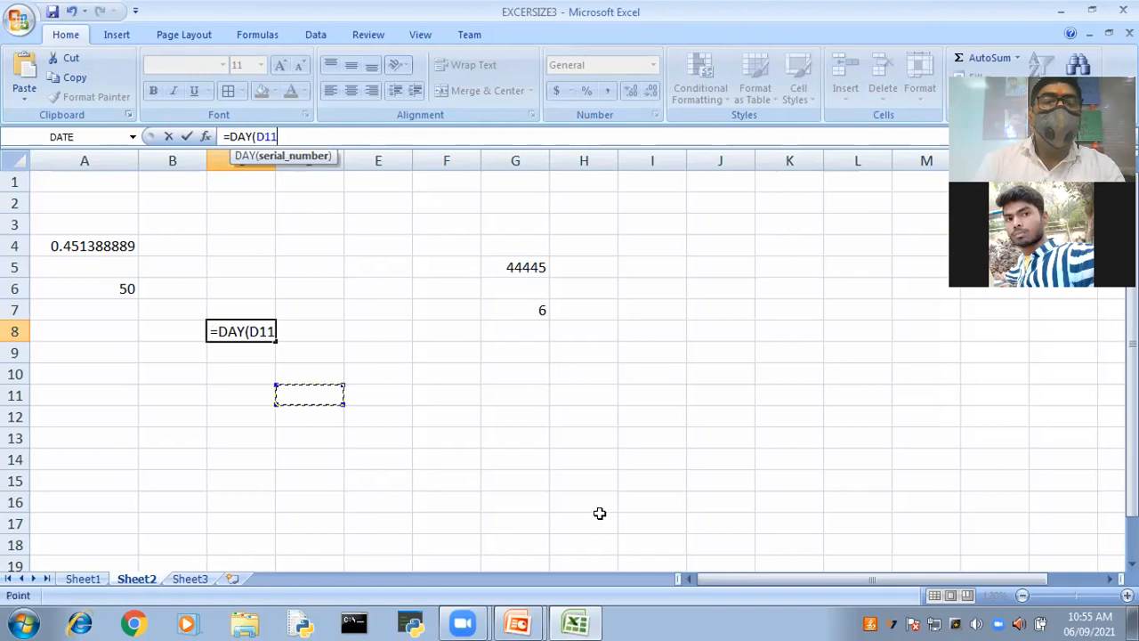
pyautogui.click(515, 267)
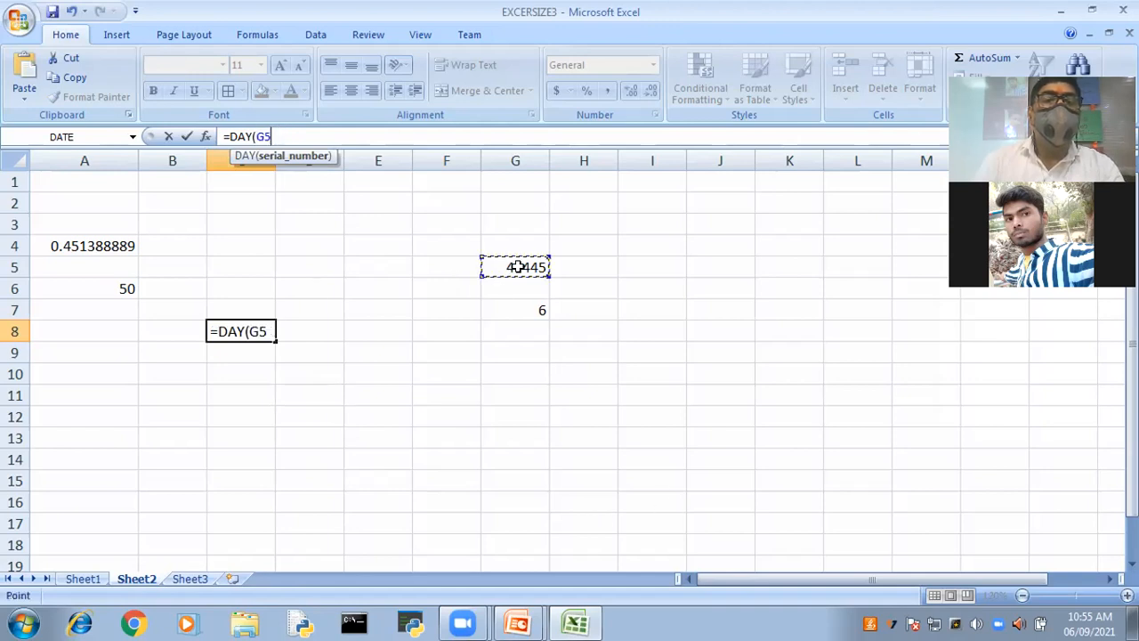
pyautogui.click(267, 329)
pyautogui.write(')')
pyautogui.hotkey('ctrl', 'Return')
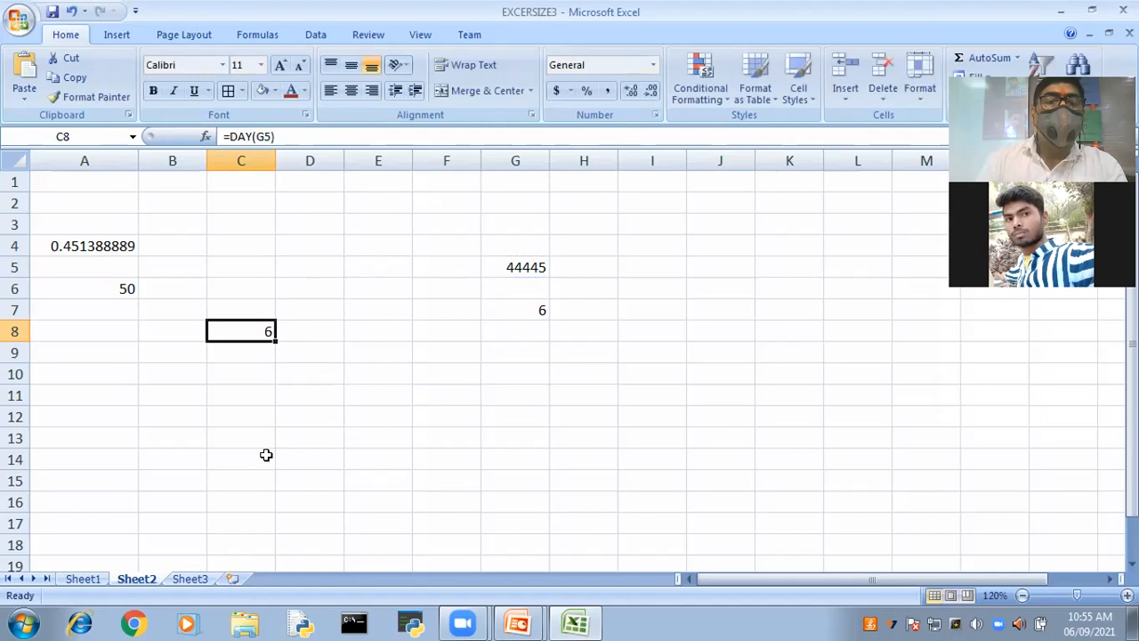
# - Enter the formula =MONTH(44445) in cell D8, adding the missing equals sign before the function
pyautogui.click(309, 326)
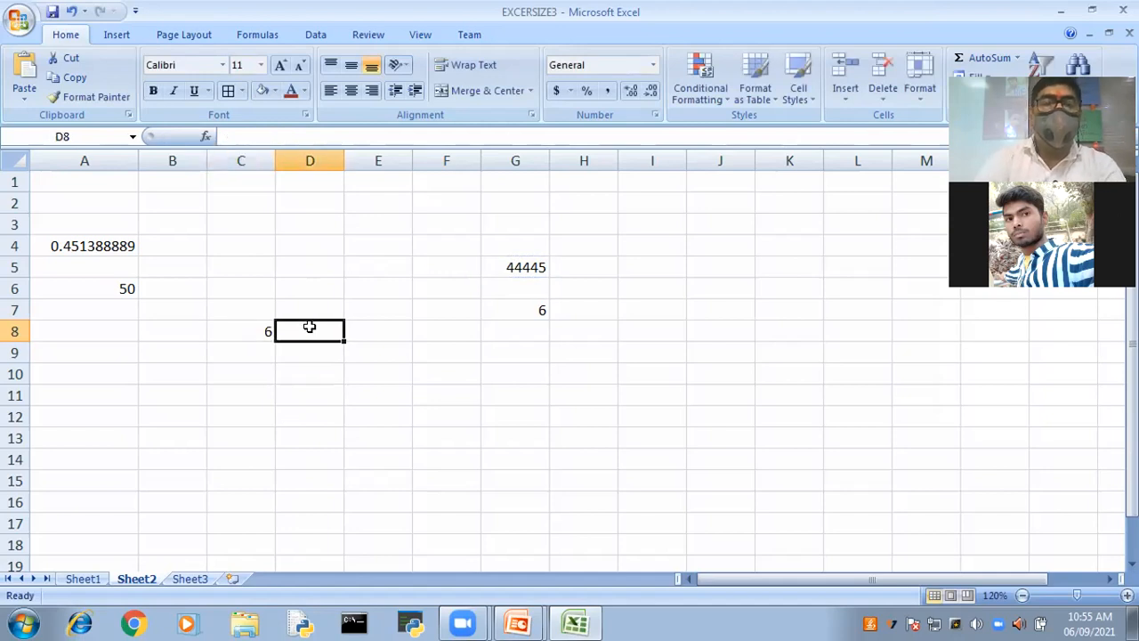
pyautogui.write('MONTH(44445)')
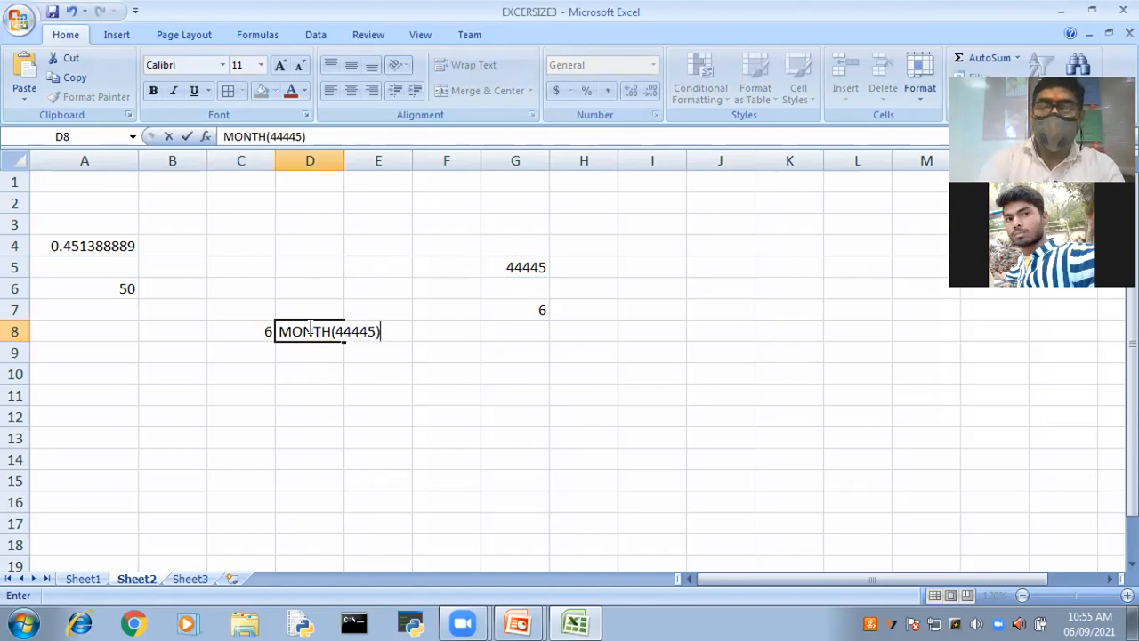
pyautogui.press('Return')
pyautogui.click(309, 327)
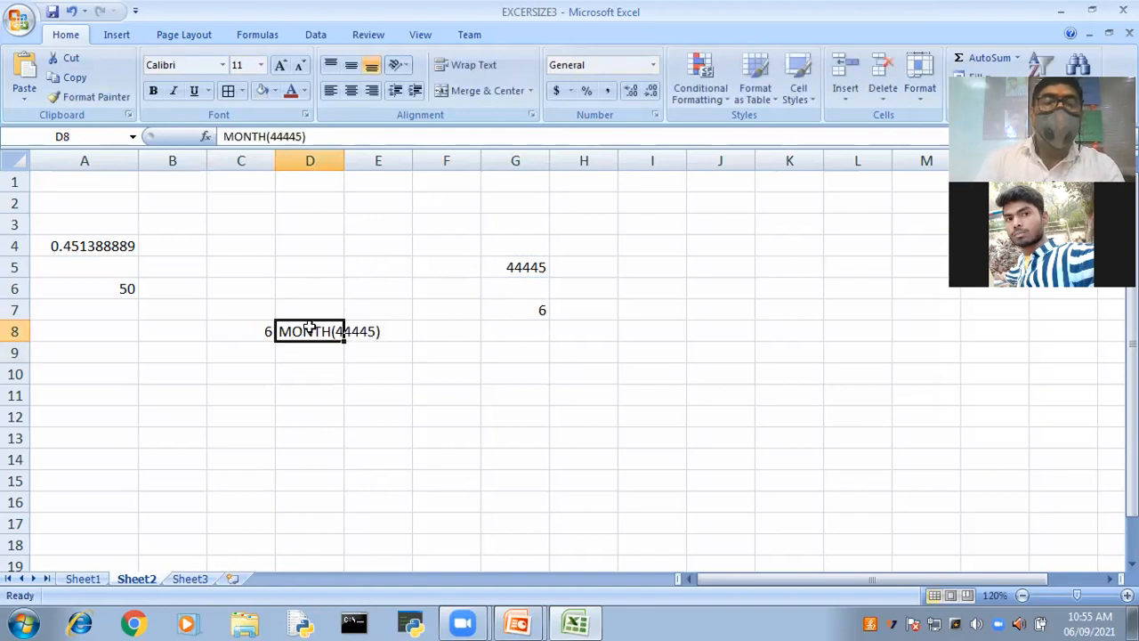
pyautogui.click(225, 136)
pyautogui.write('=')
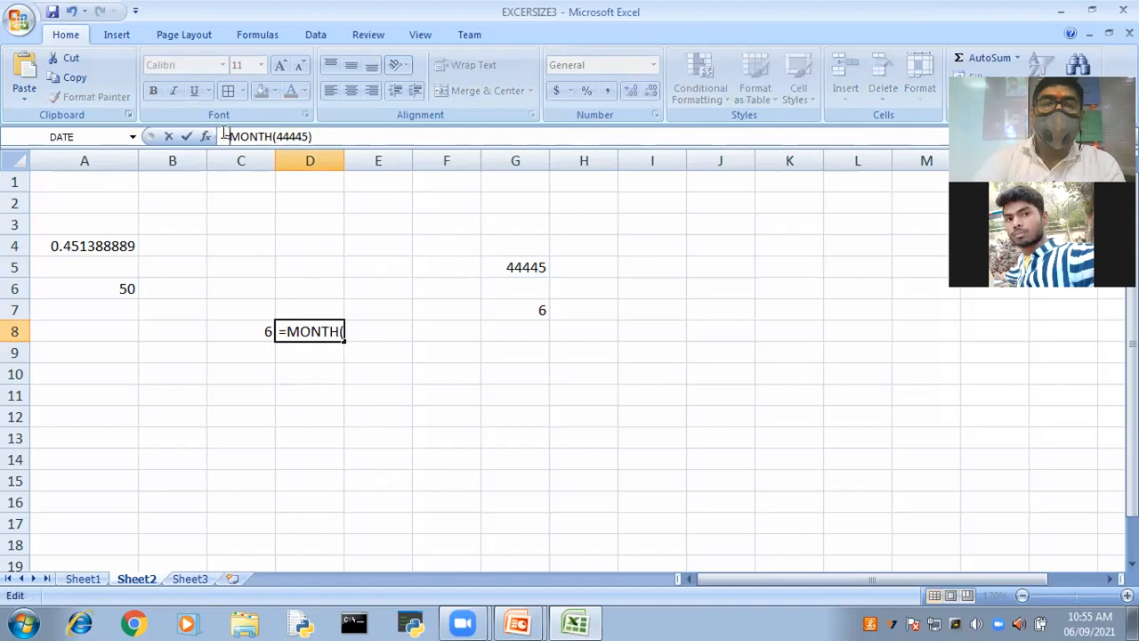
pyautogui.press('Return')
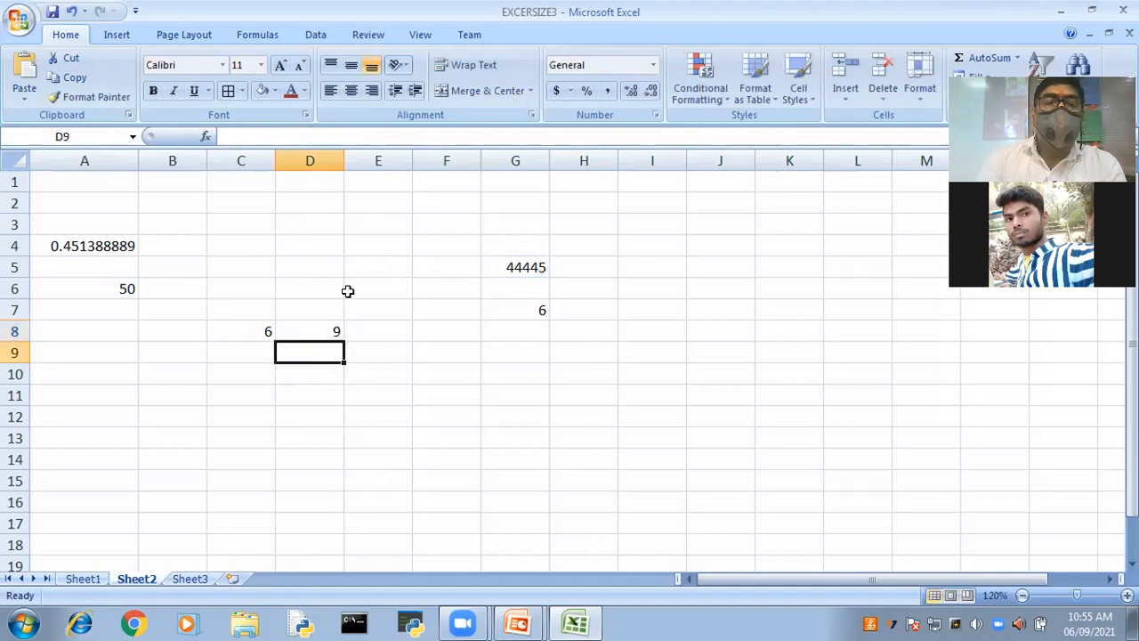
# - Enter the formula =YEAR(44445) in cell E8
pyautogui.click(383, 332)
pyautogui.write('=YEAR')
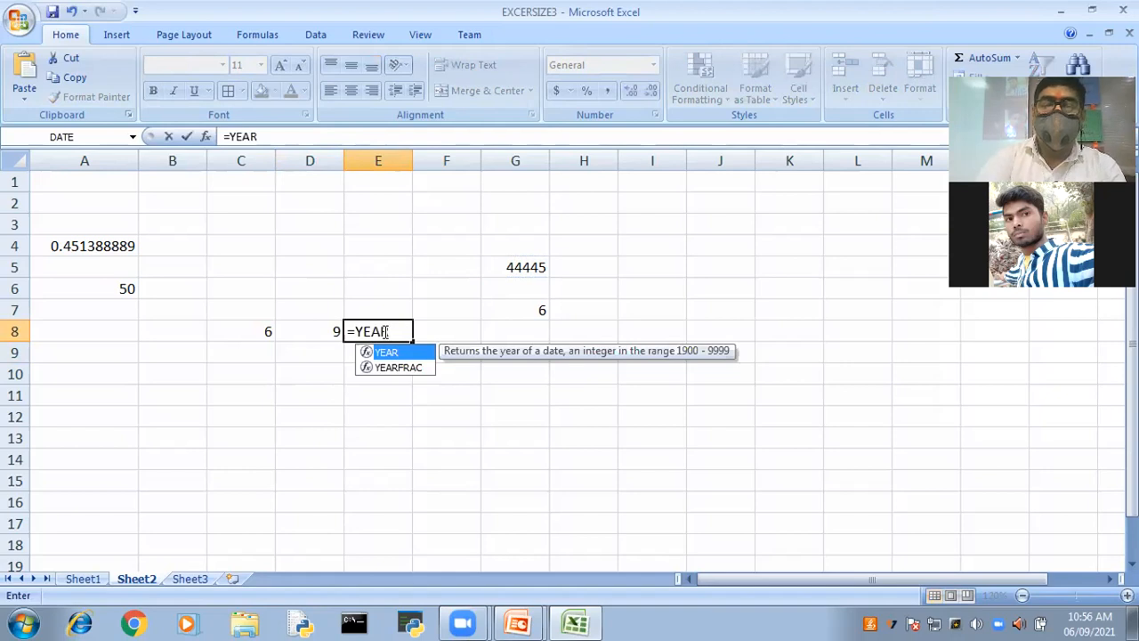
pyautogui.write('(44445)')
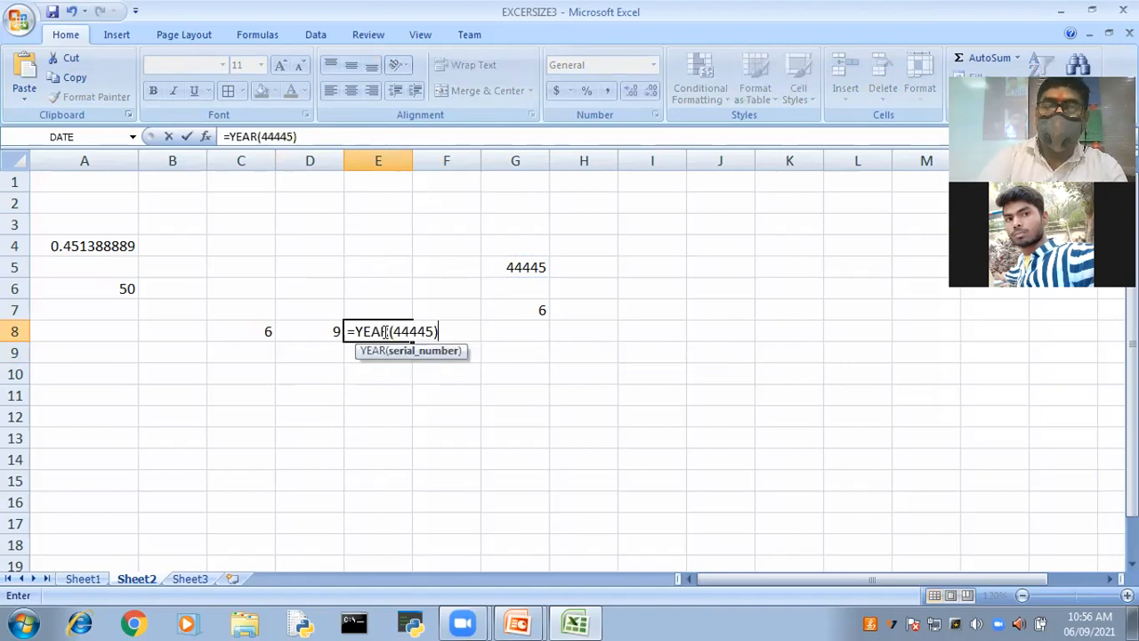
pyautogui.press('Return')
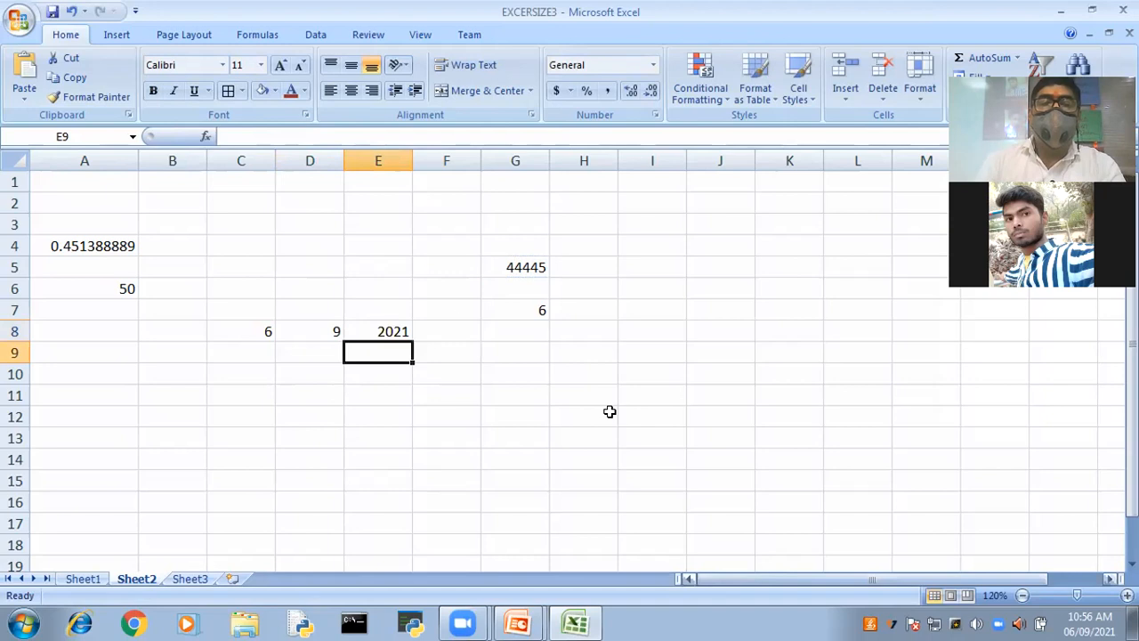
# - Enter the formula =DATE(C8,D8,E8) in cell G8 to combine the values in row 8 into a date
pyautogui.click(513, 332)
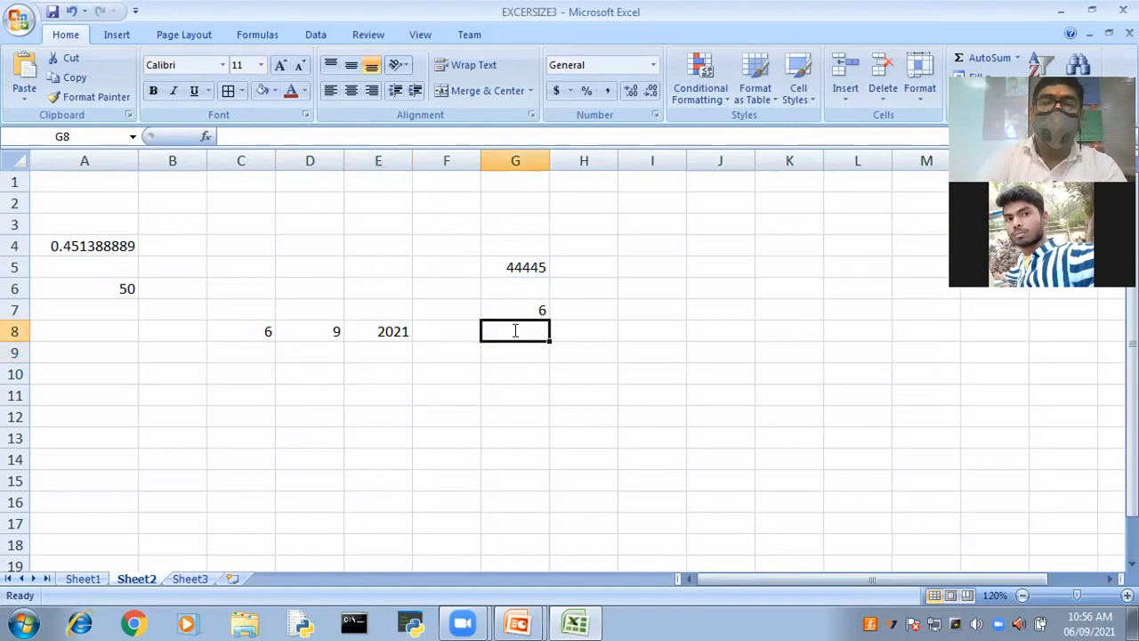
pyautogui.write('=DA')
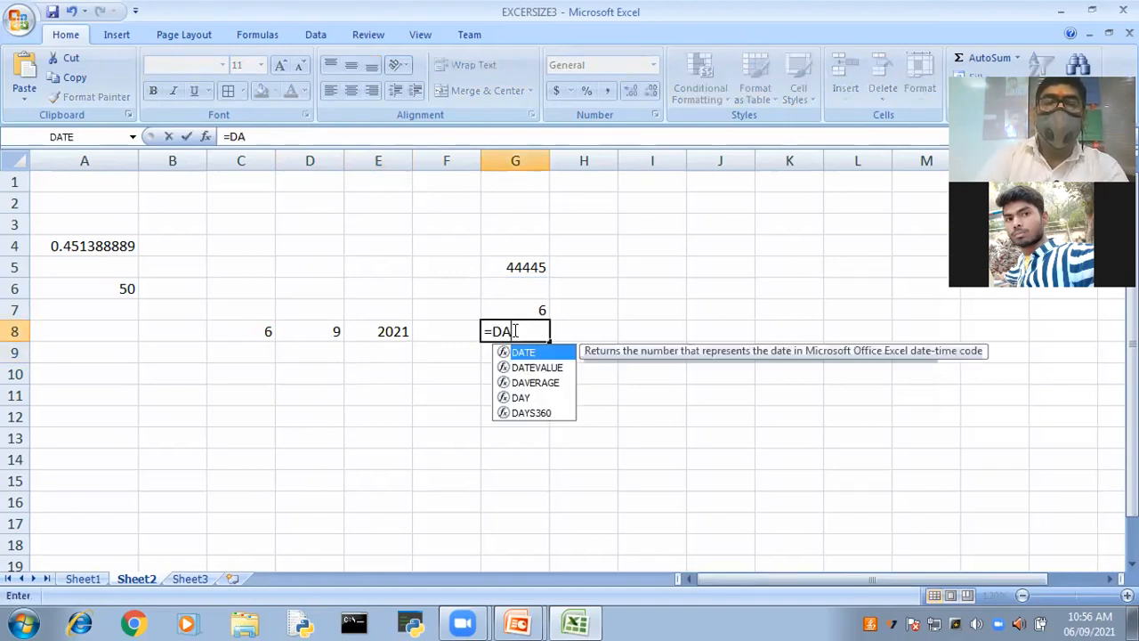
pyautogui.write('TE')
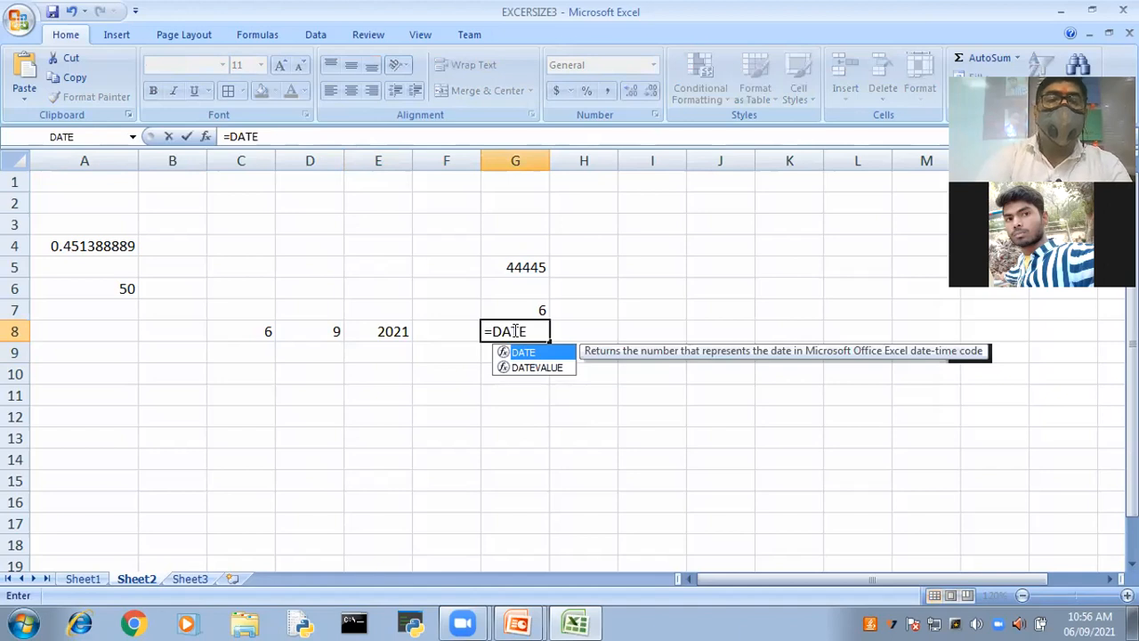
pyautogui.write('(')
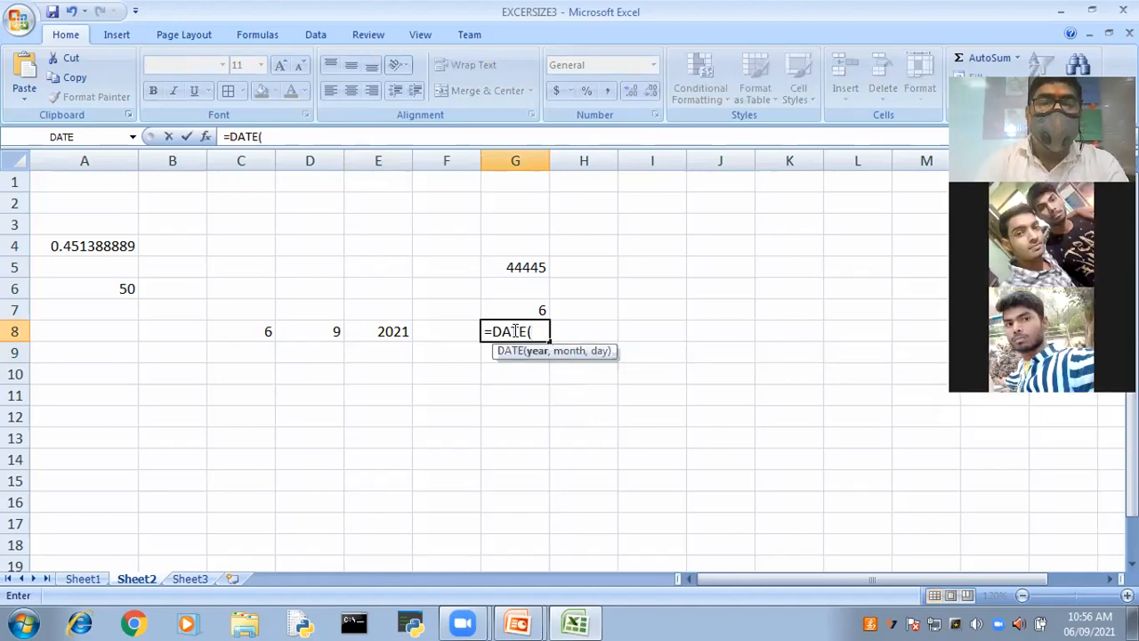
pyautogui.write('C')
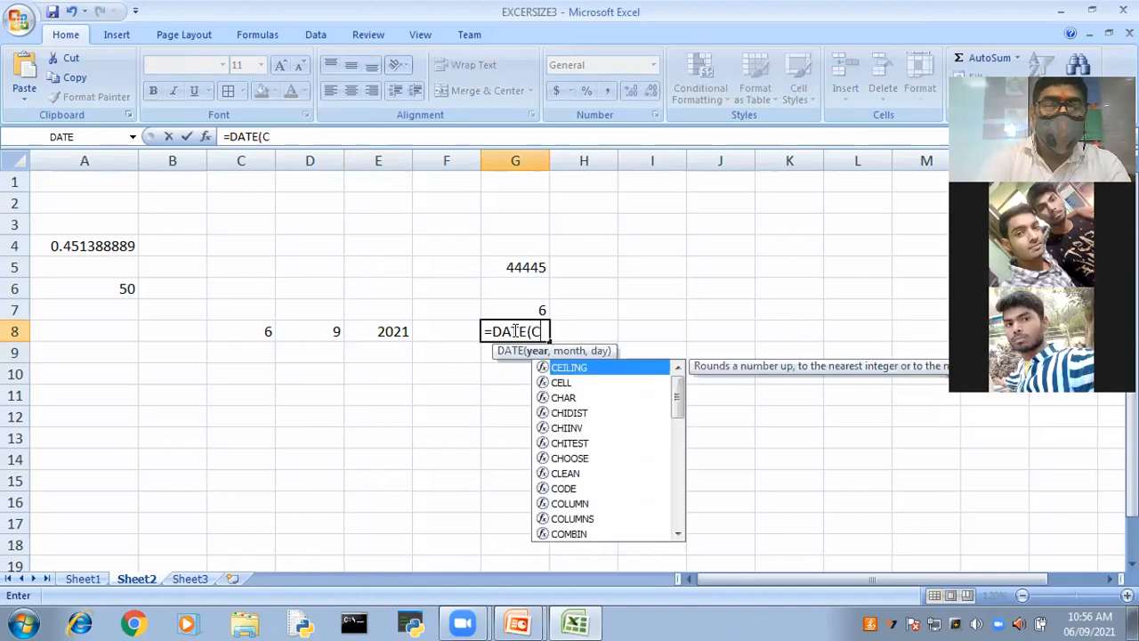
pyautogui.write('8,')
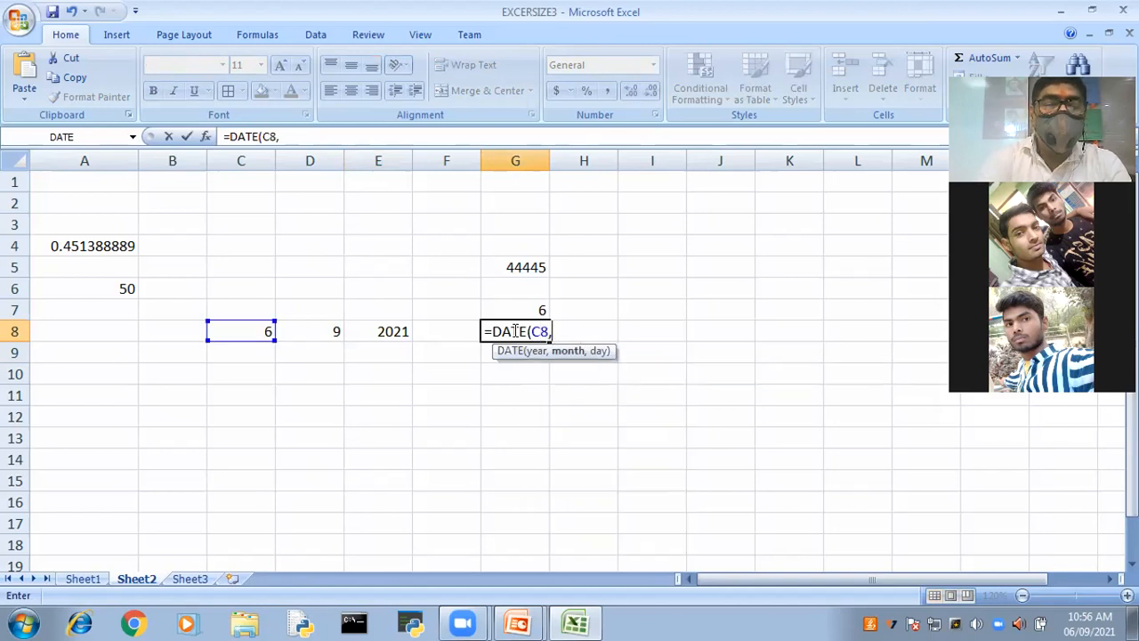
pyautogui.write('D8,')
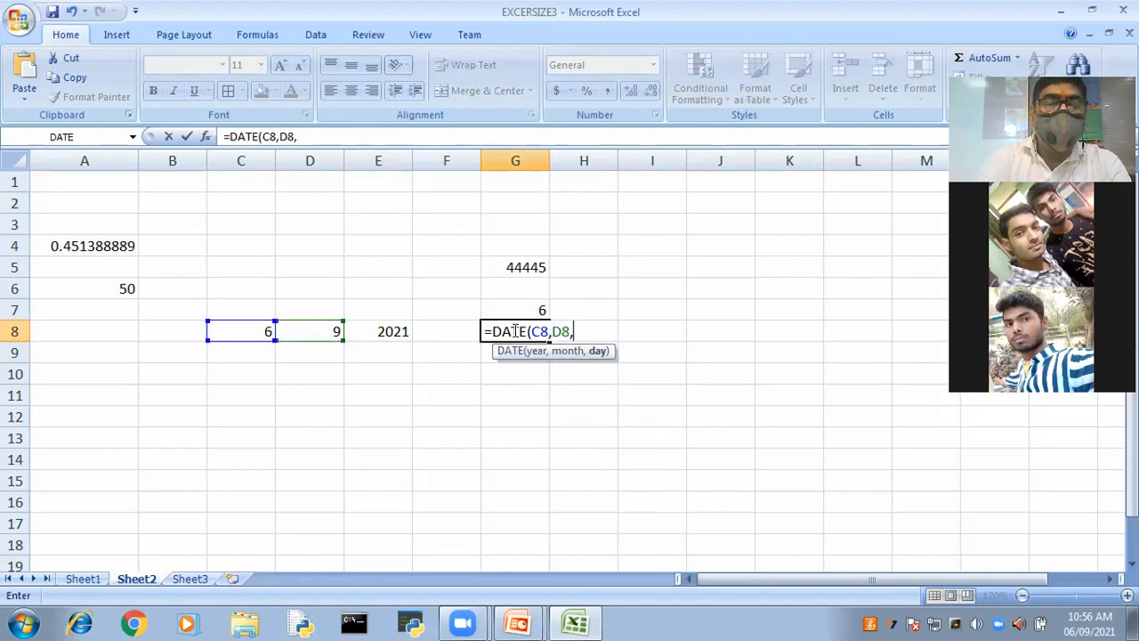
pyautogui.write('E')
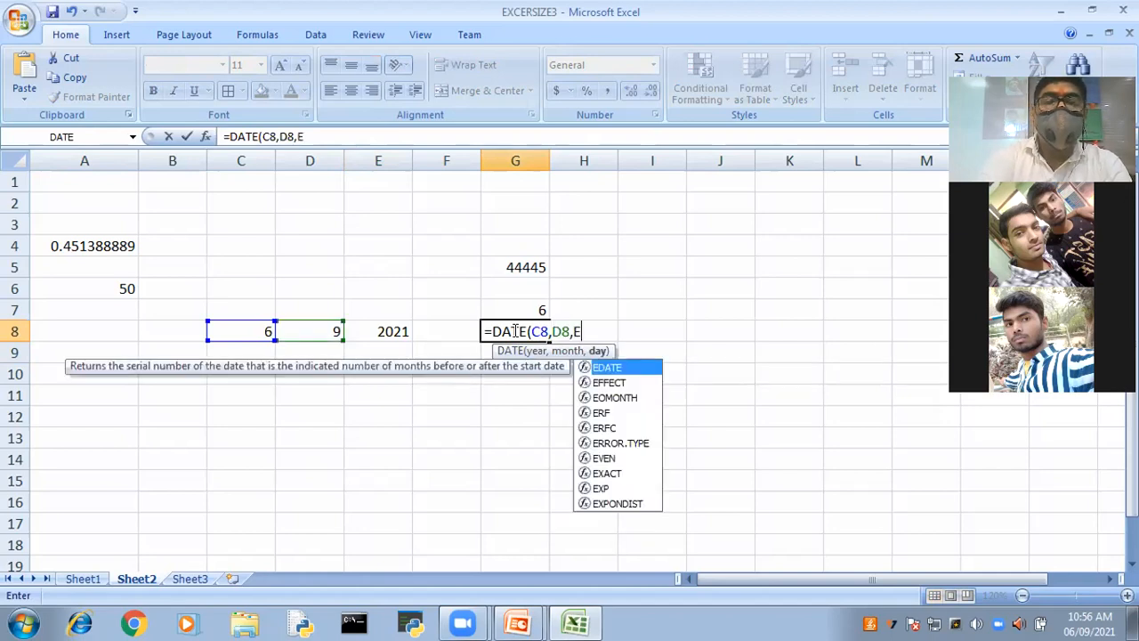
pyautogui.write('8)')
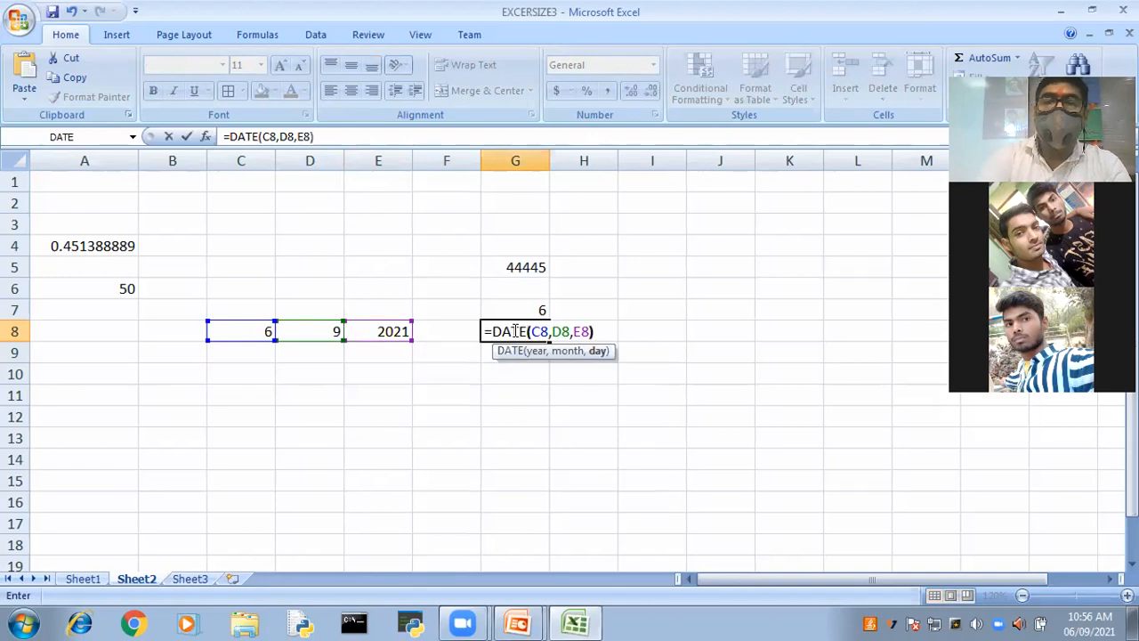
pyautogui.press('Return')
pyautogui.click(717, 480)
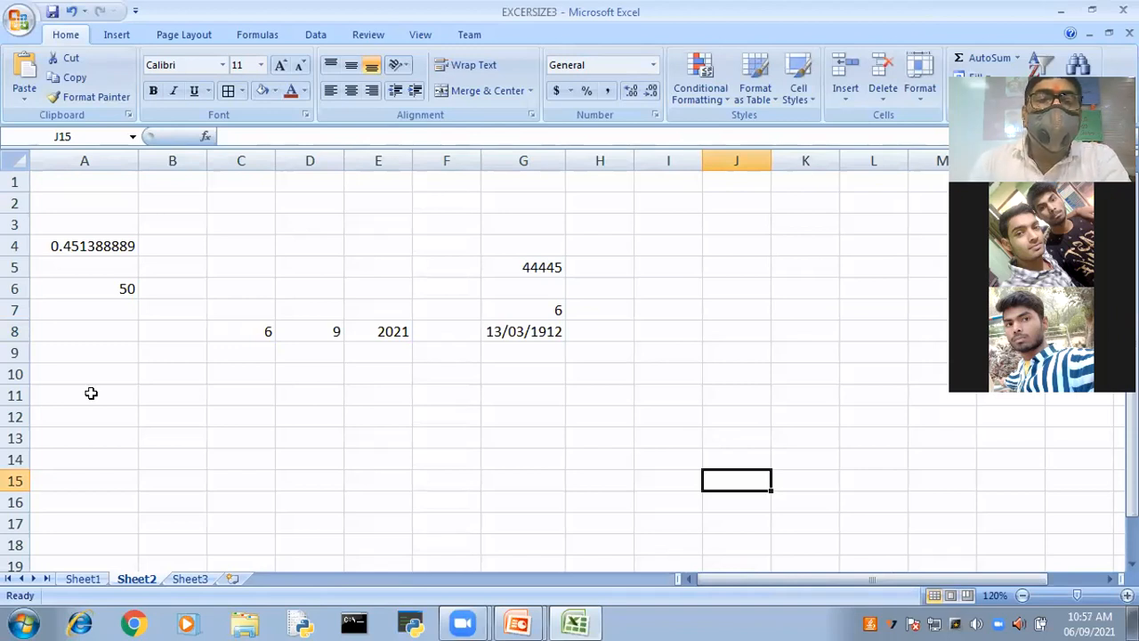
# - Check the formulas in row 8 and replace the G5 reference in C8 with 44445, making it =DAY(44445)
pyautogui.click(539, 331)
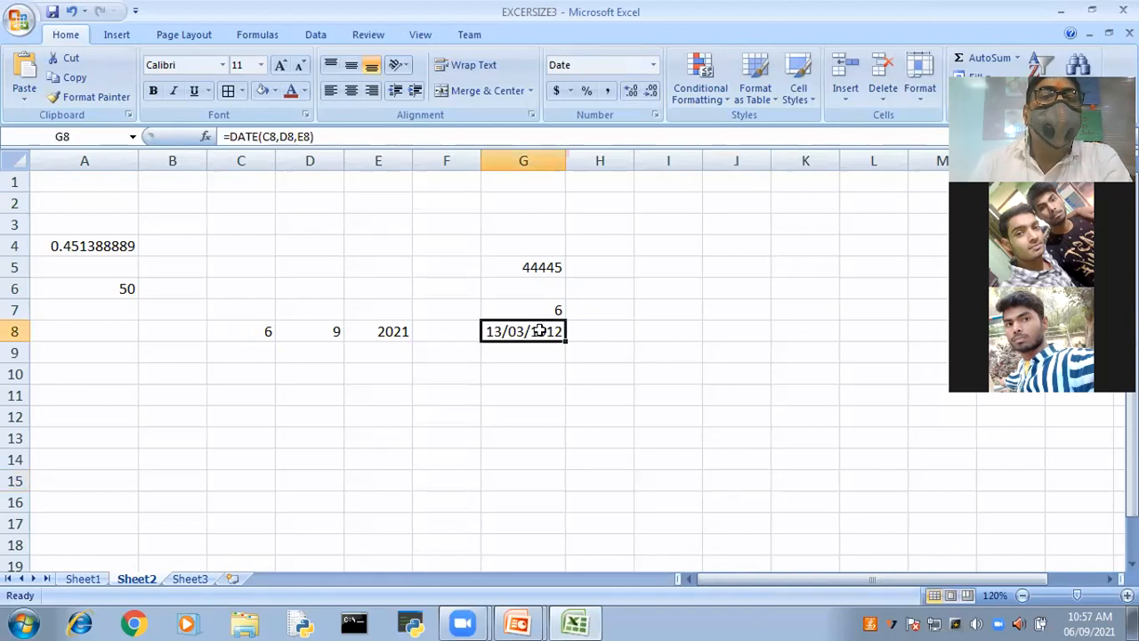
pyautogui.click(384, 330)
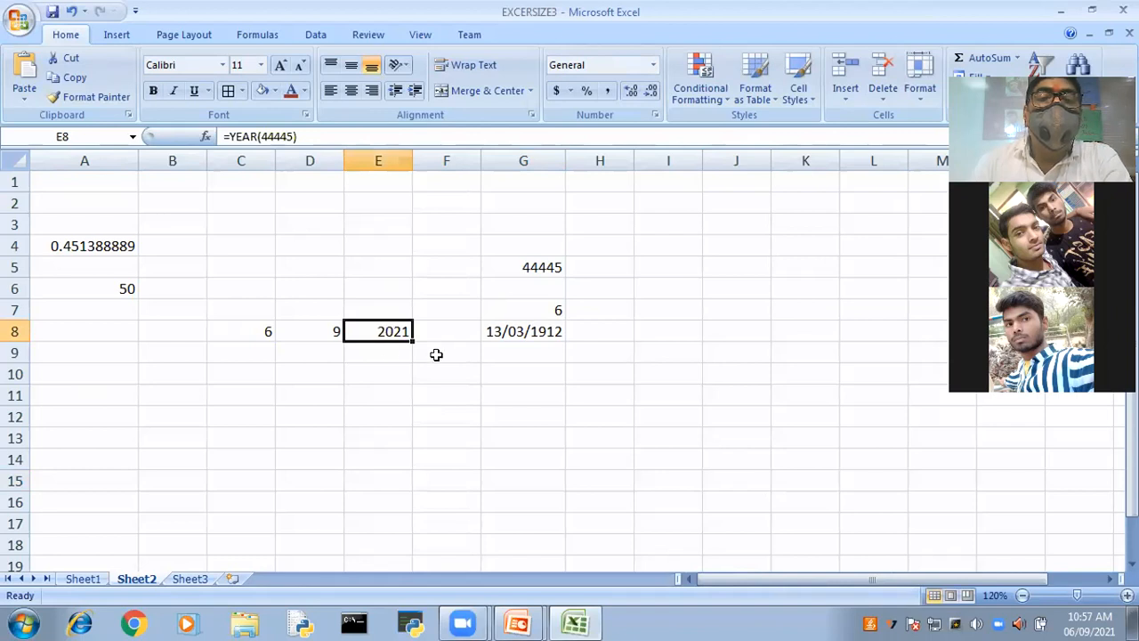
pyautogui.click(517, 332)
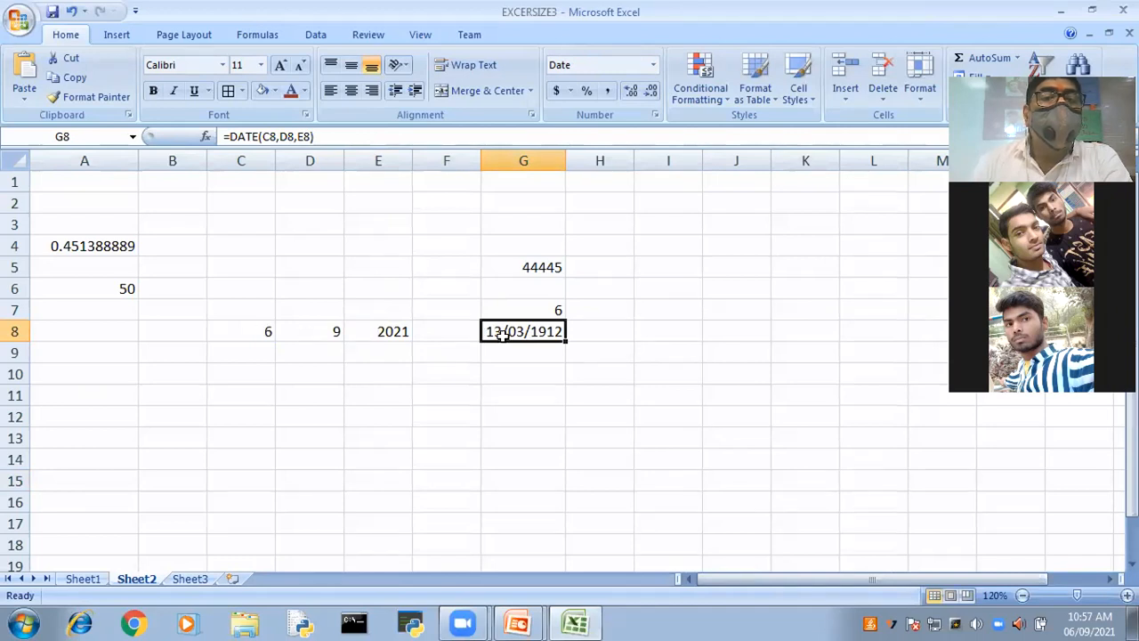
pyautogui.click(262, 323)
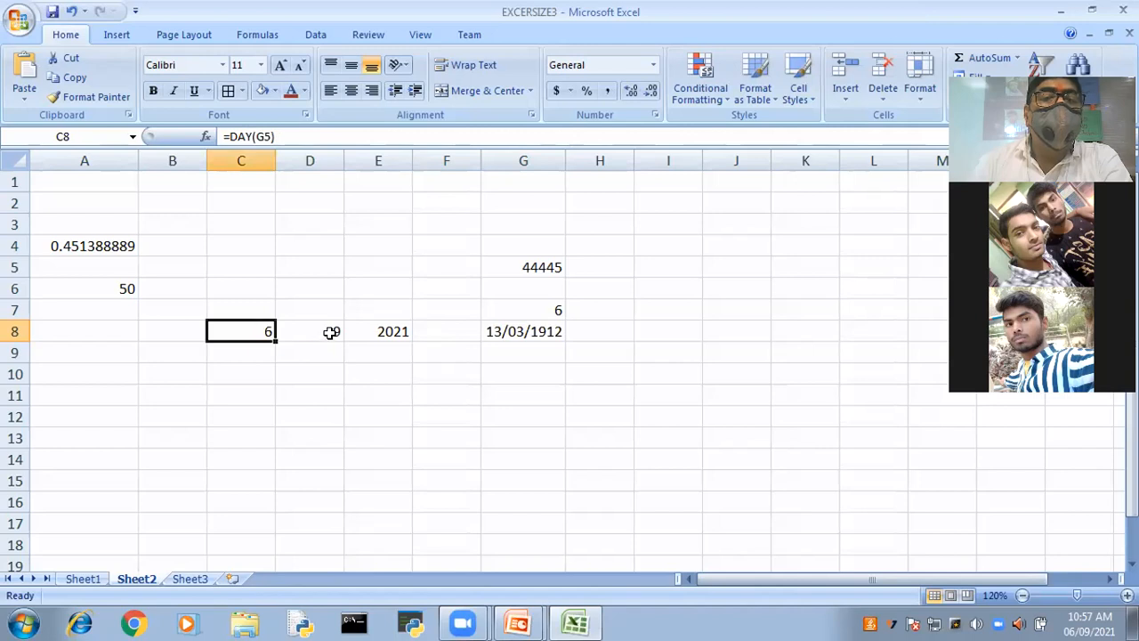
pyautogui.click(330, 332)
pyautogui.click(265, 329)
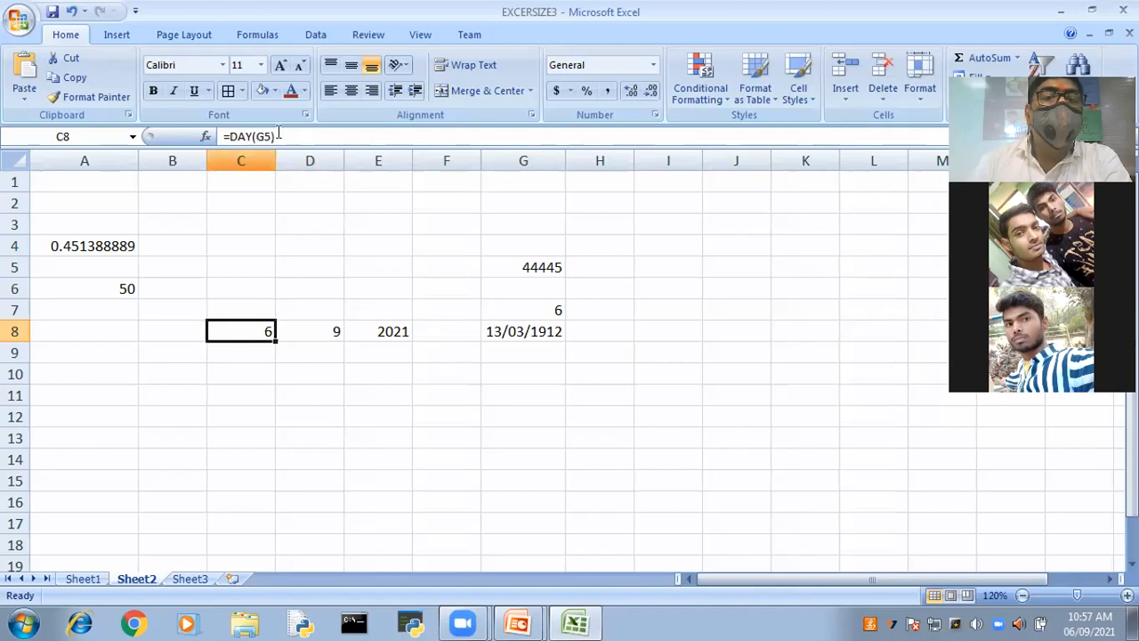
pyautogui.click(282, 133)
pyautogui.press('BackSpace')
pyautogui.press('BackSpace')
pyautogui.press('BackSpace')
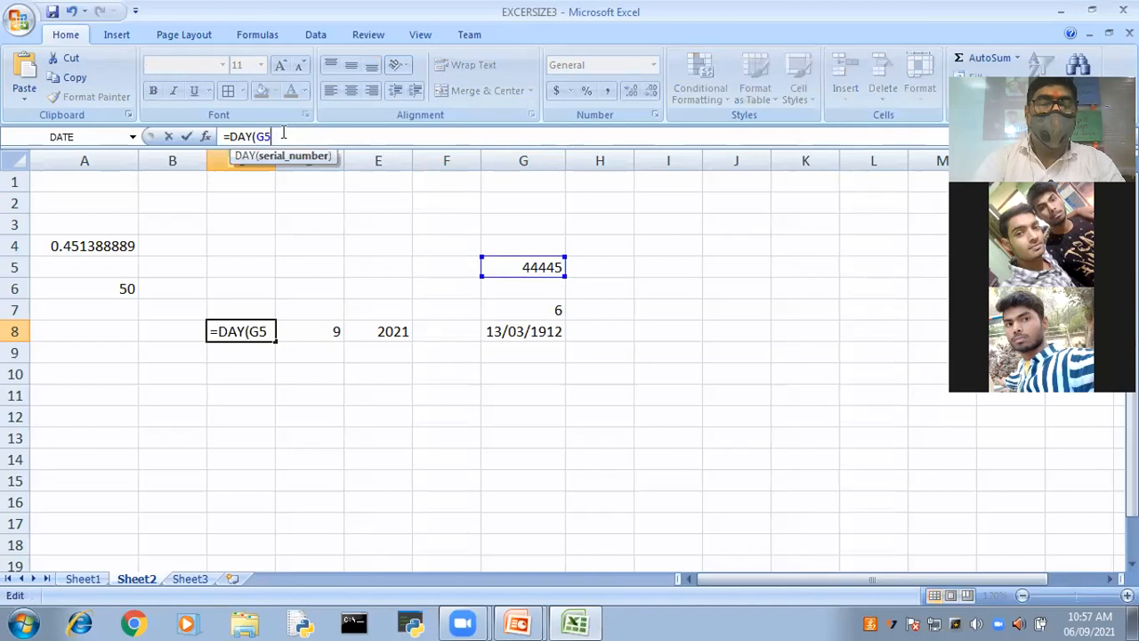
pyautogui.write('44445)')
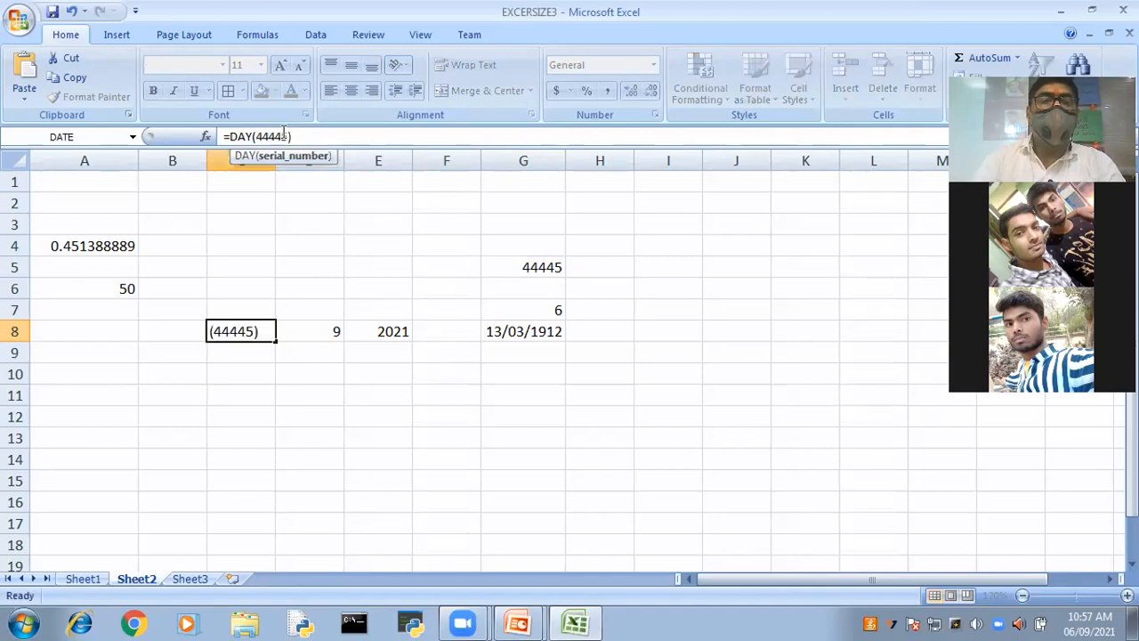
pyautogui.press('Return')
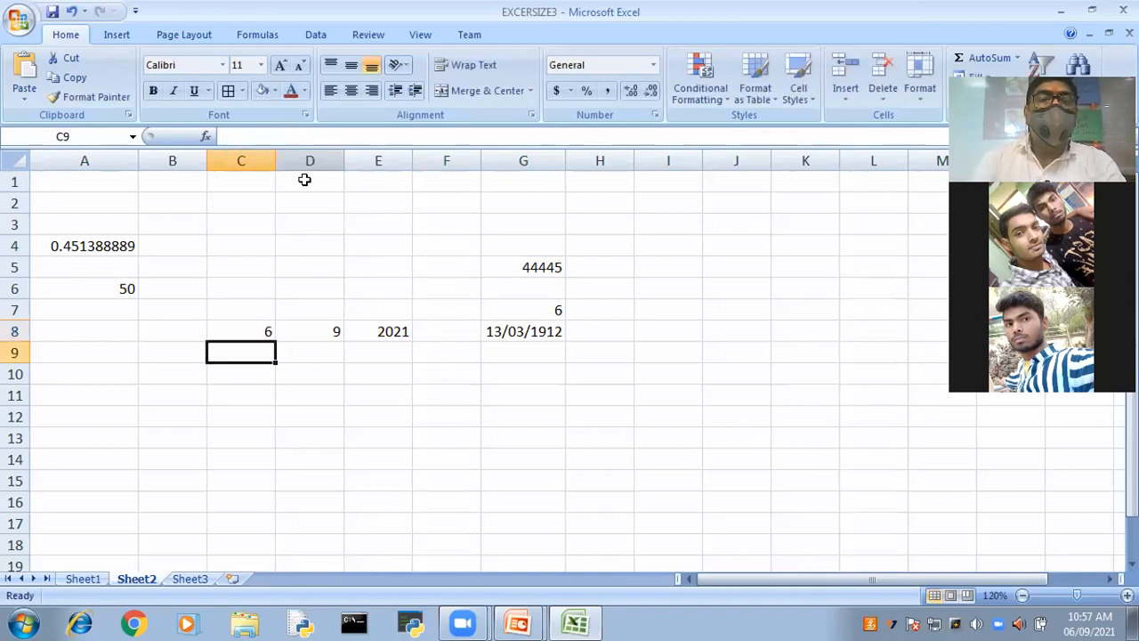
# - Review the DAY, MONTH and YEAR formulas in row 8 and the cell references used by the DATE formula in G8
pyautogui.click(247, 329)
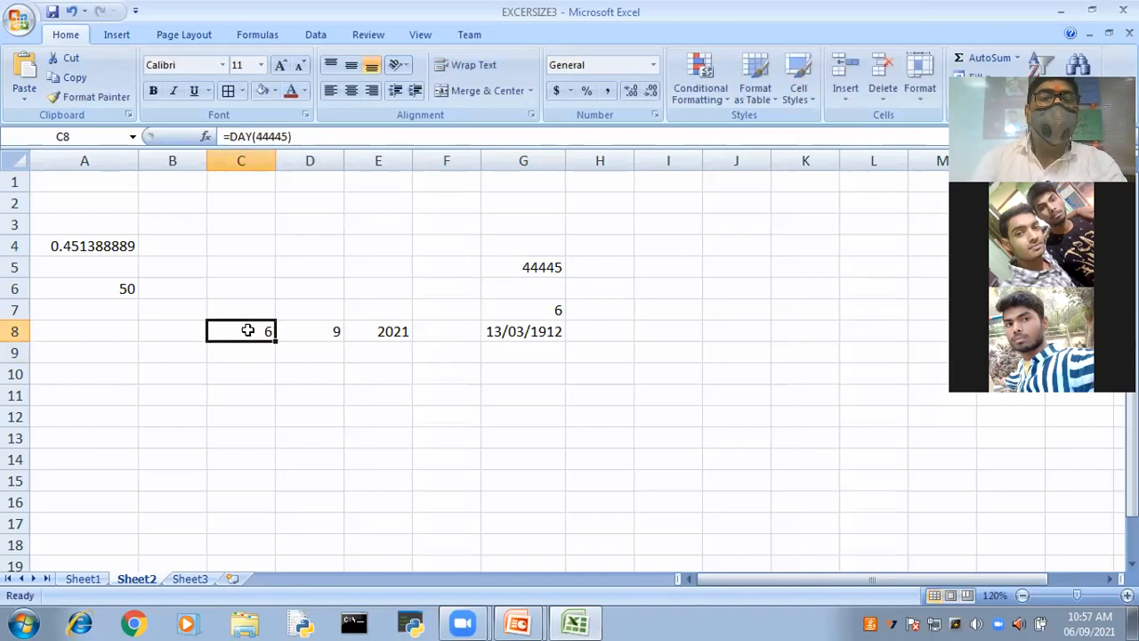
pyautogui.click(326, 331)
pyautogui.click(383, 332)
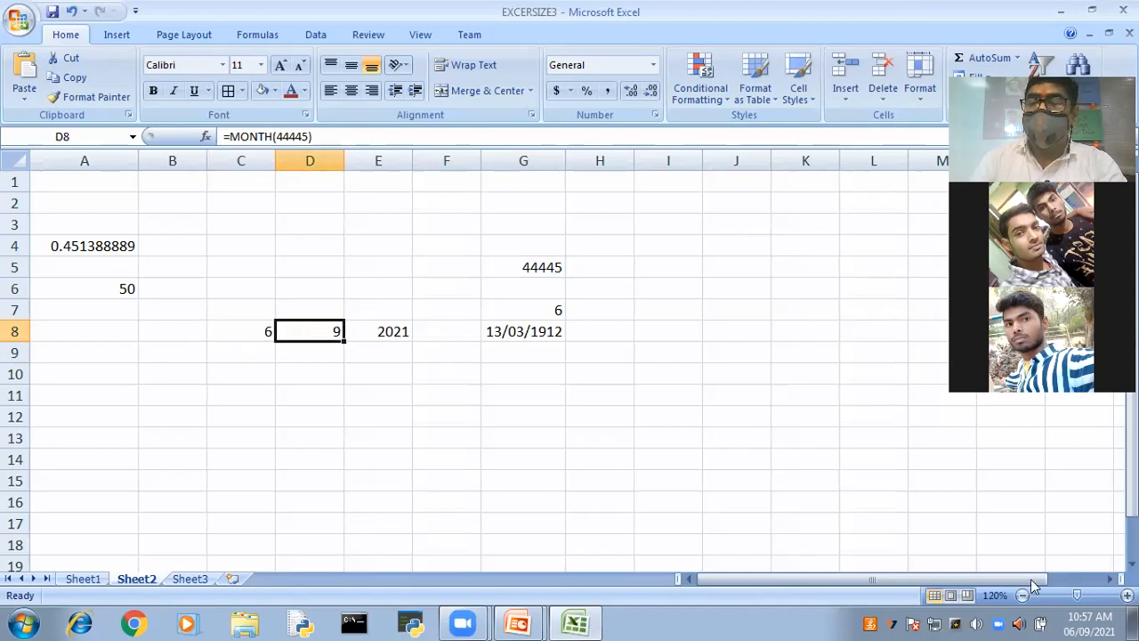
pyautogui.click(537, 329)
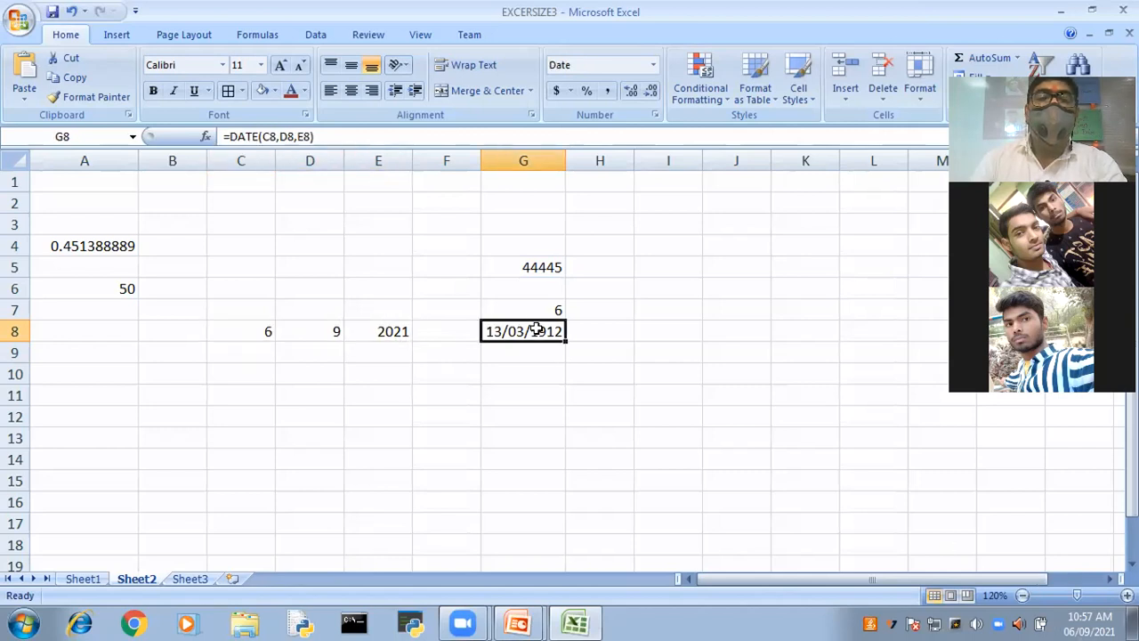
pyautogui.click(326, 134)
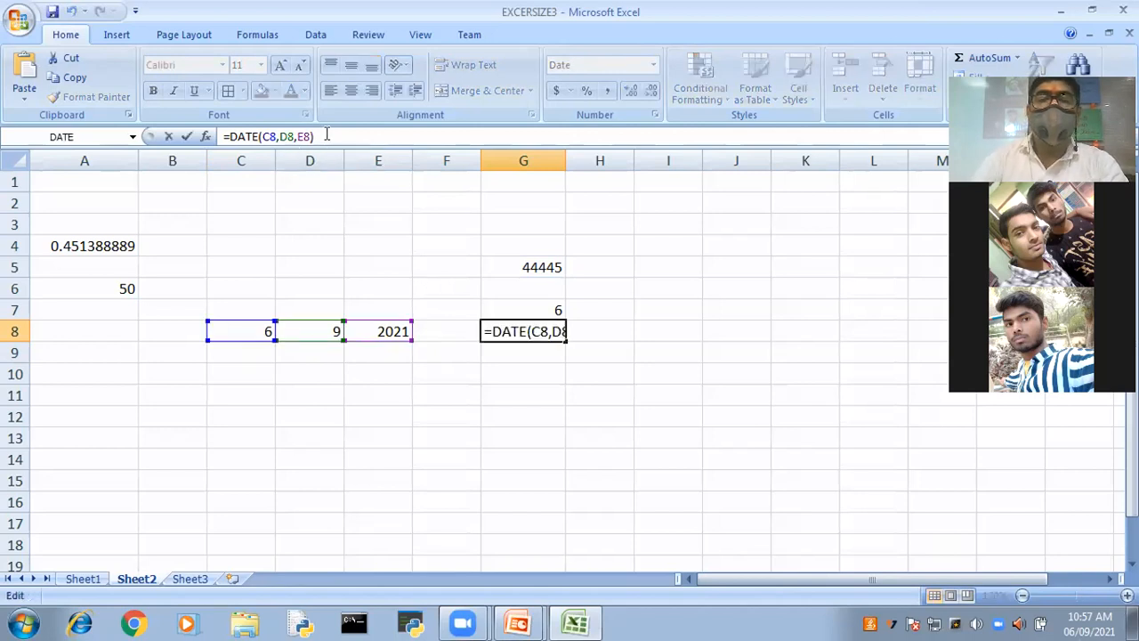
pyautogui.press('Return')
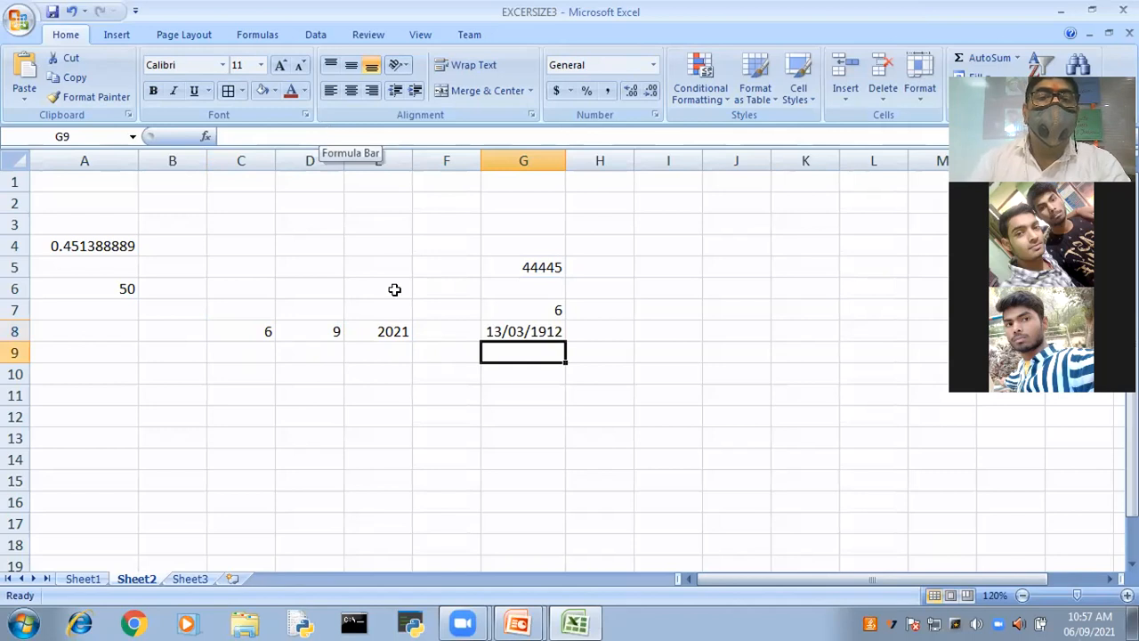
# - Delete the C8, D8 and E8 arguments from the formula in cell G8, leaving only =DATE(
pyautogui.click(517, 330)
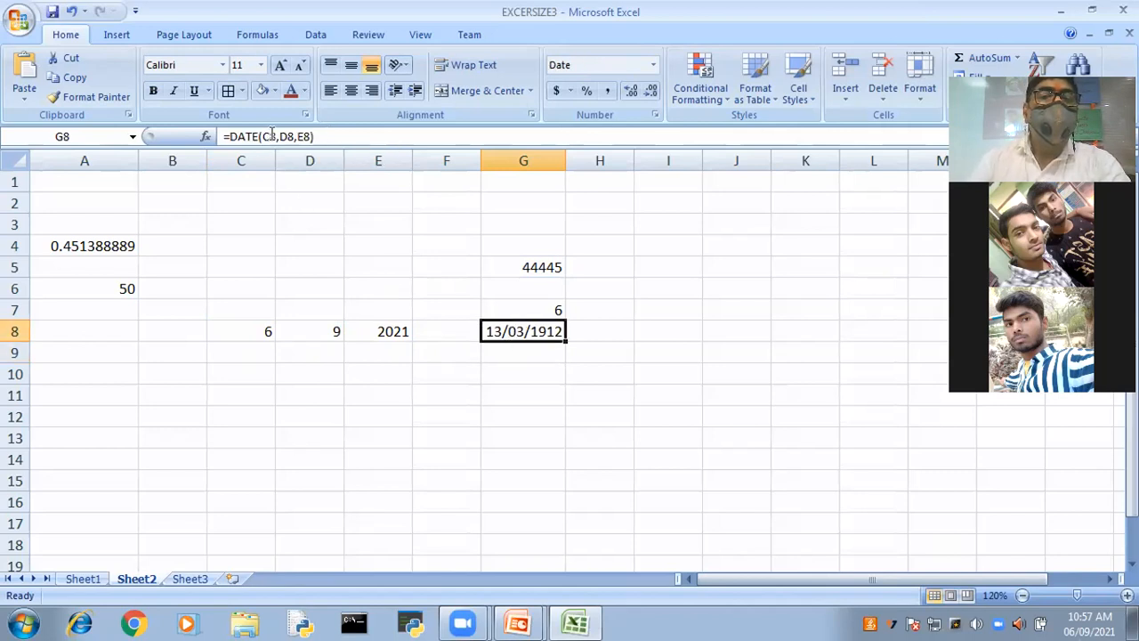
pyautogui.click(328, 133)
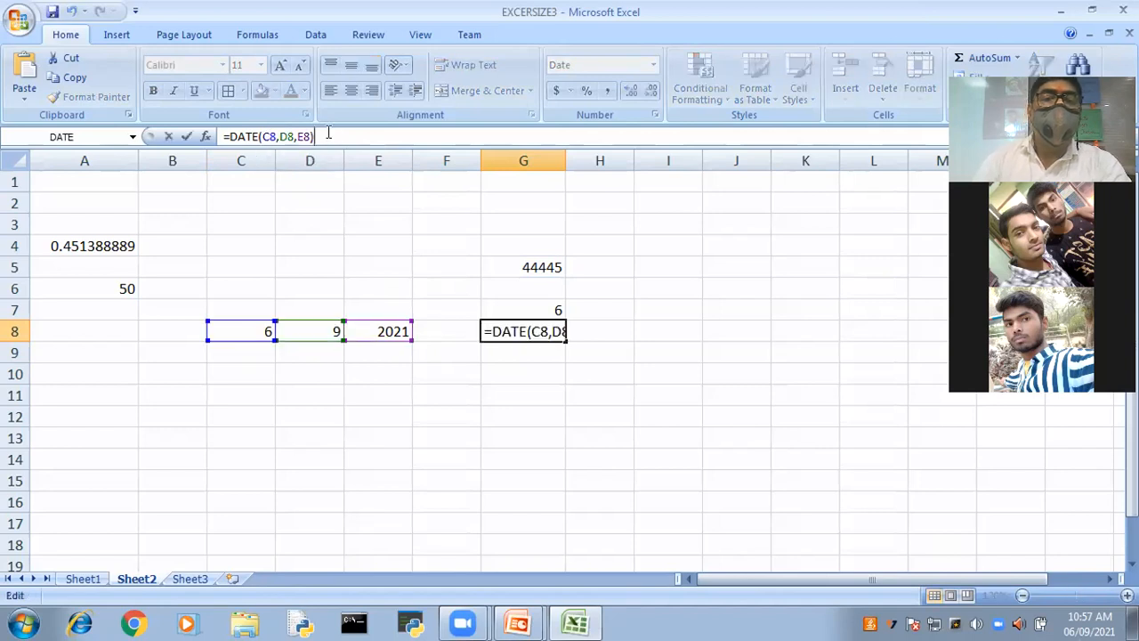
pyautogui.click(537, 331)
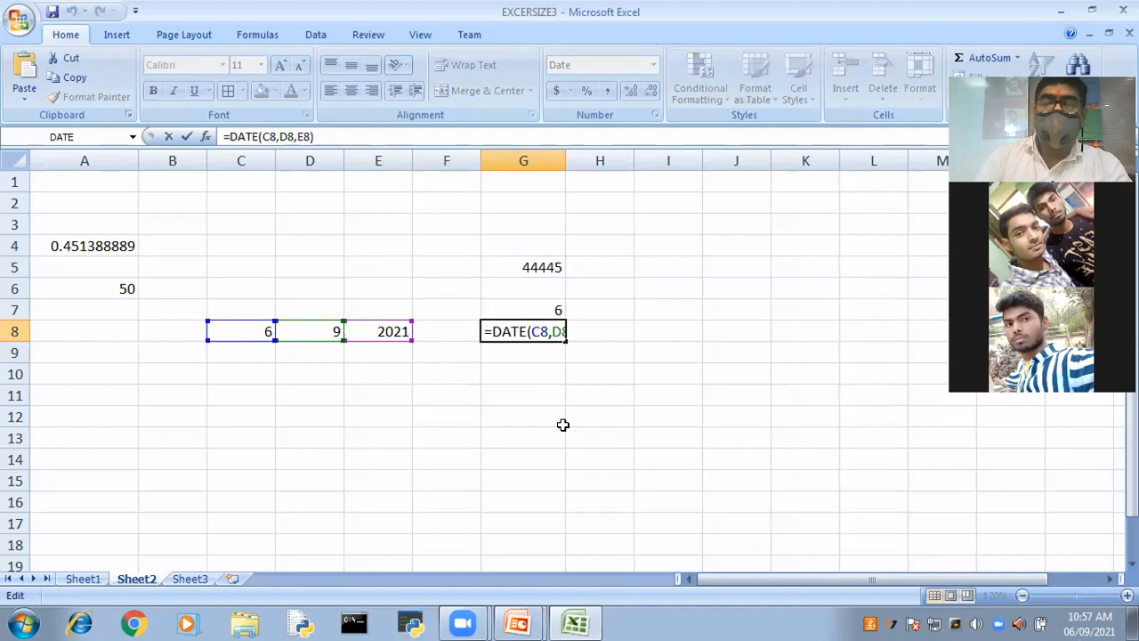
pyautogui.press('Right')
pyautogui.press('Right')
pyautogui.press('Right')
pyautogui.press('Right')
pyautogui.press('Right')
pyautogui.press('Right')
pyautogui.press('Right')
pyautogui.press('Right')
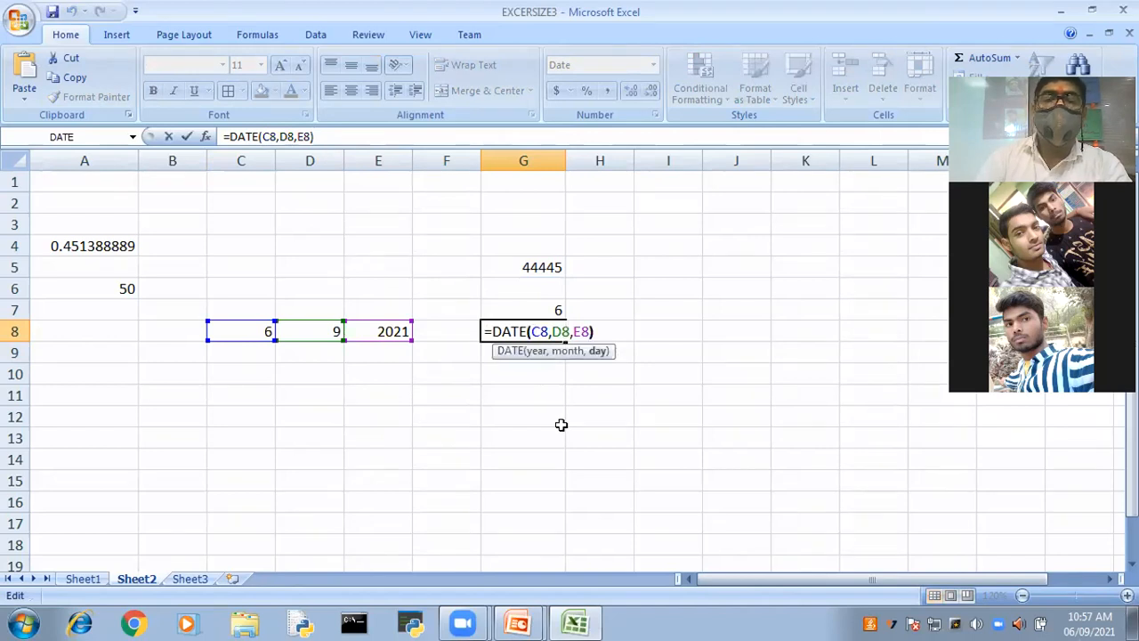
pyautogui.press('Right')
pyautogui.press('BackSpace')
pyautogui.press('BackSpace')
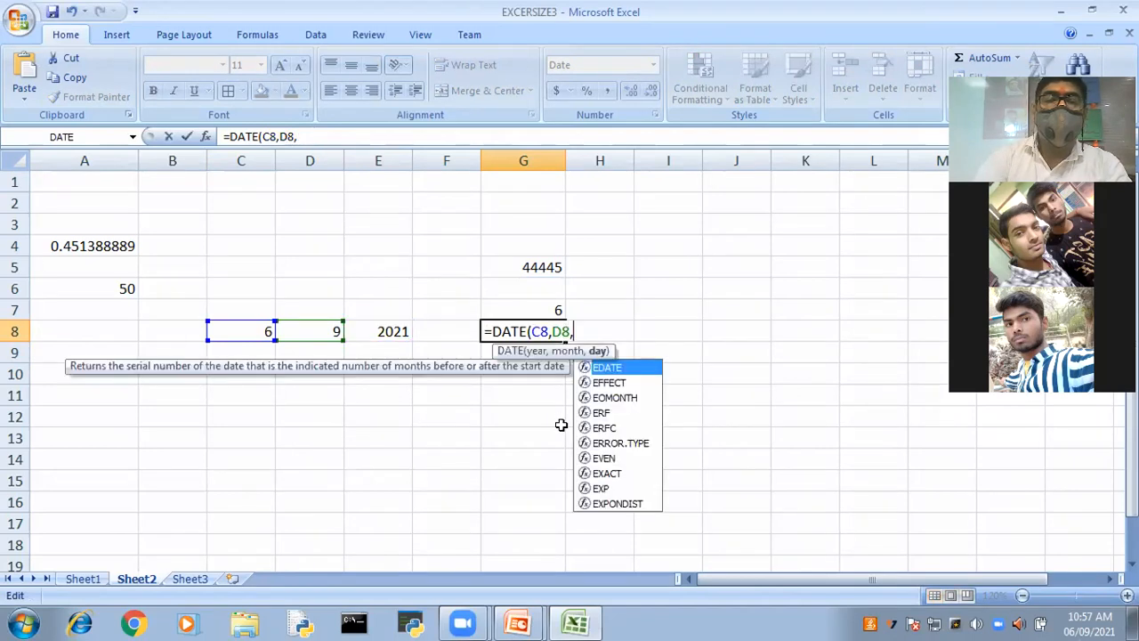
pyautogui.press('BackSpace')
pyautogui.press('BackSpace')
pyautogui.press('BackSpace')
pyautogui.press('BackSpace')
pyautogui.press('BackSpace')
pyautogui.press('BackSpace')
pyautogui.press('BackSpace')
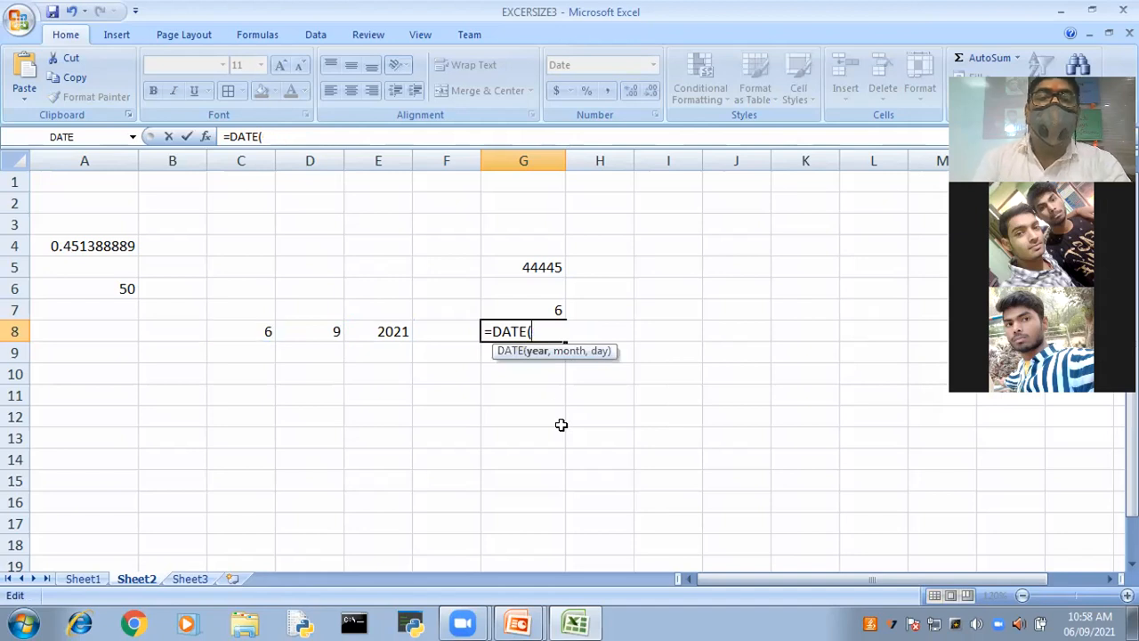
# - Complete the formula in G8 as =DATE(E8,D8,C8) so the arguments follow year, month, day order
pyautogui.click(384, 329)
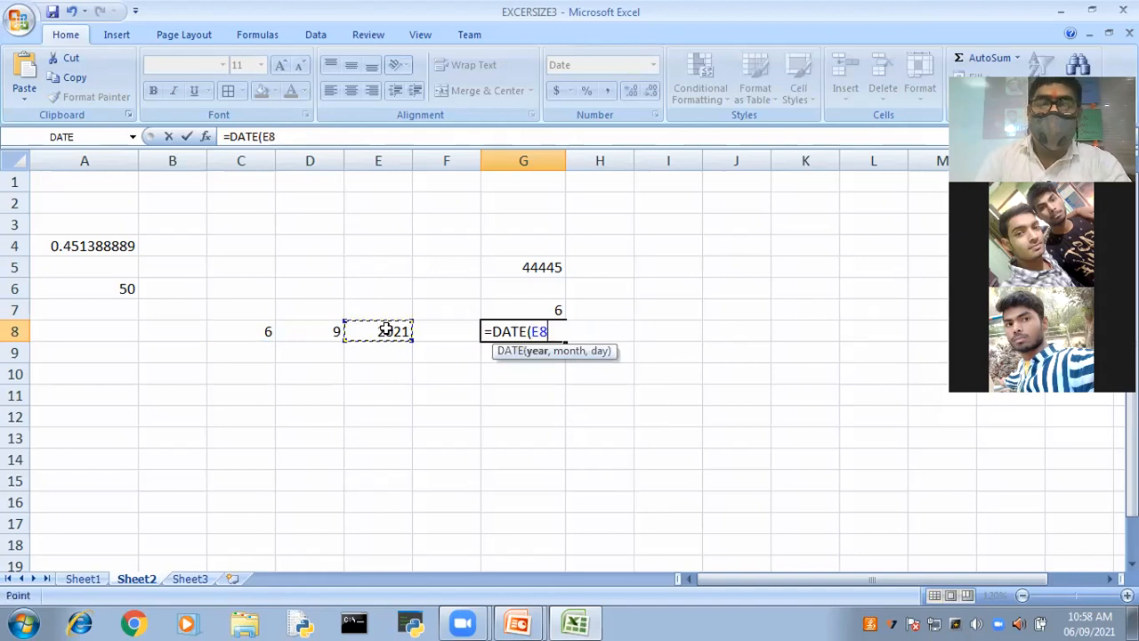
pyautogui.write(',')
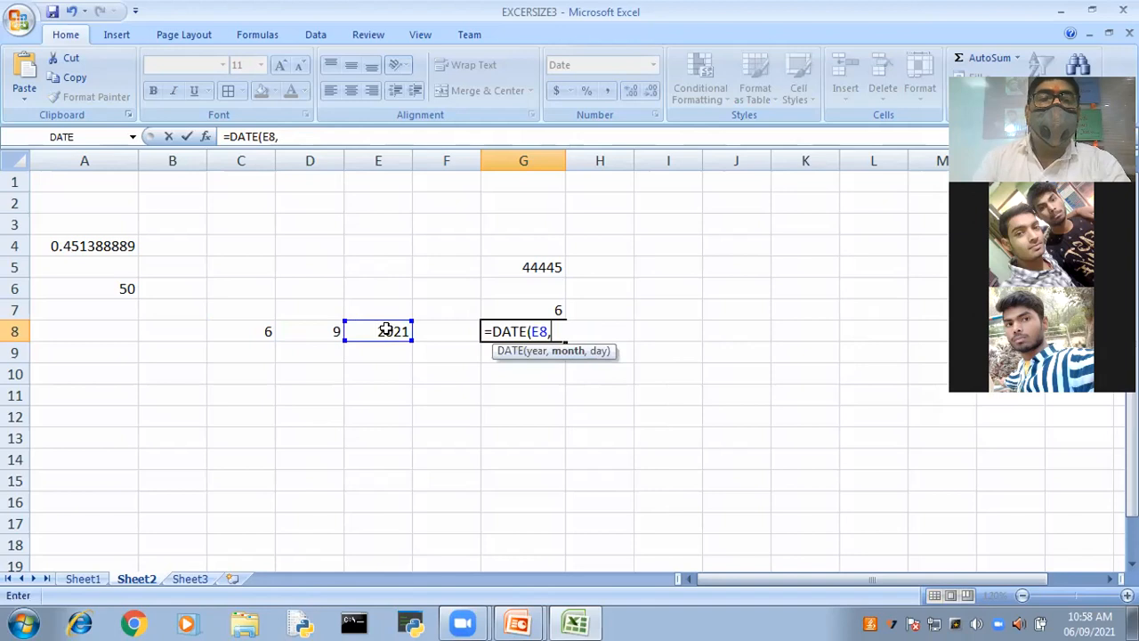
pyautogui.click(309, 333)
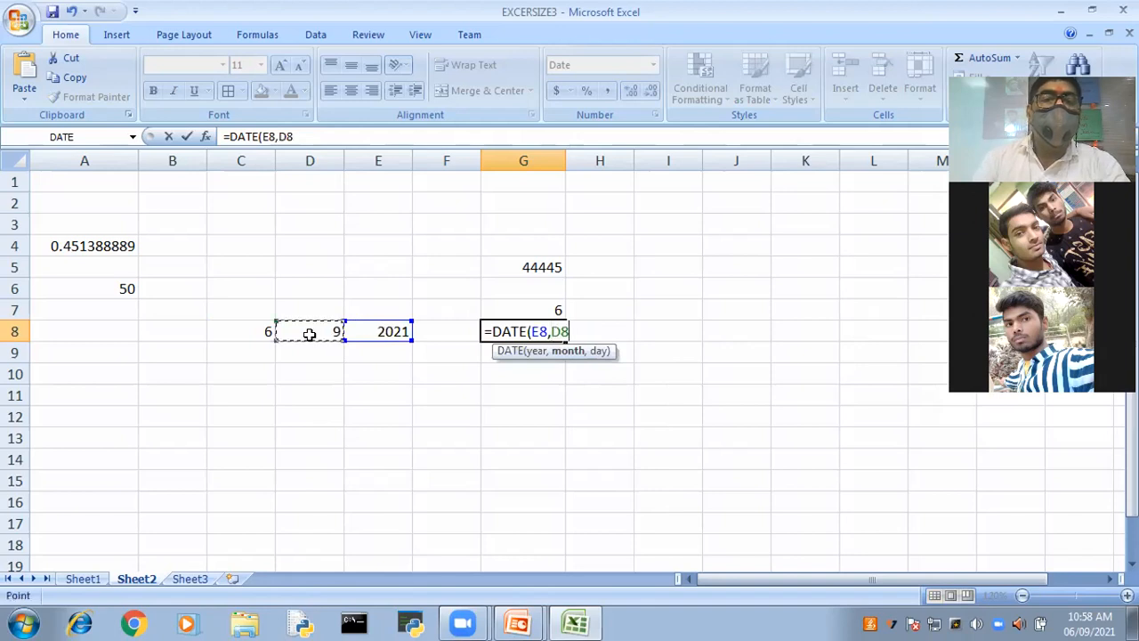
pyautogui.write(',')
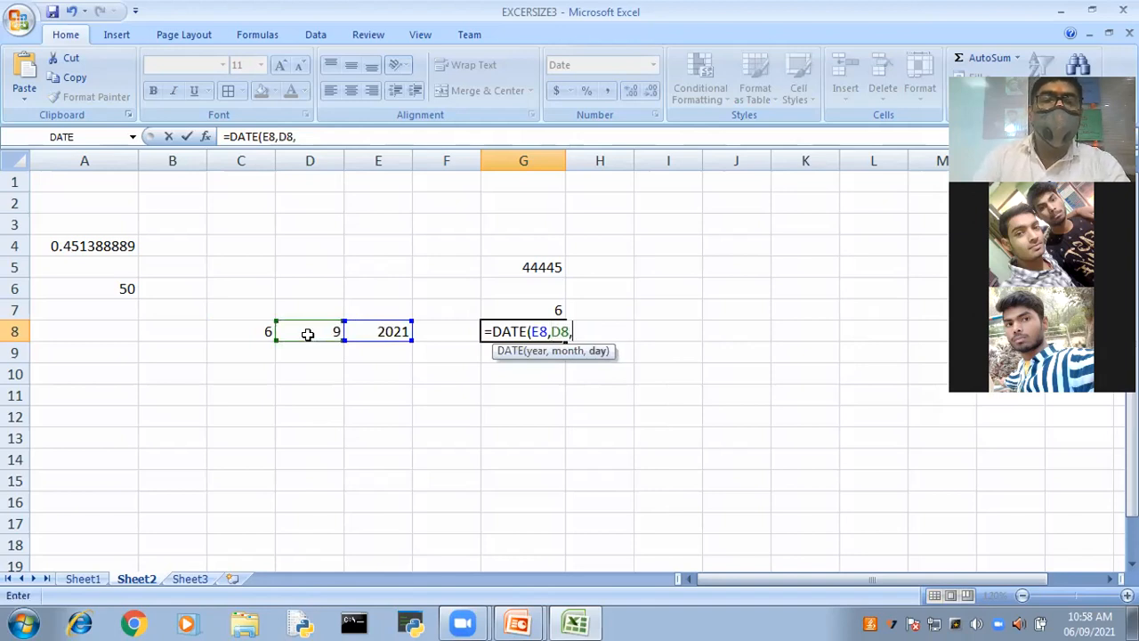
pyautogui.click(260, 333)
pyautogui.write(')')
pyautogui.press('Return')
pyautogui.click(260, 333)
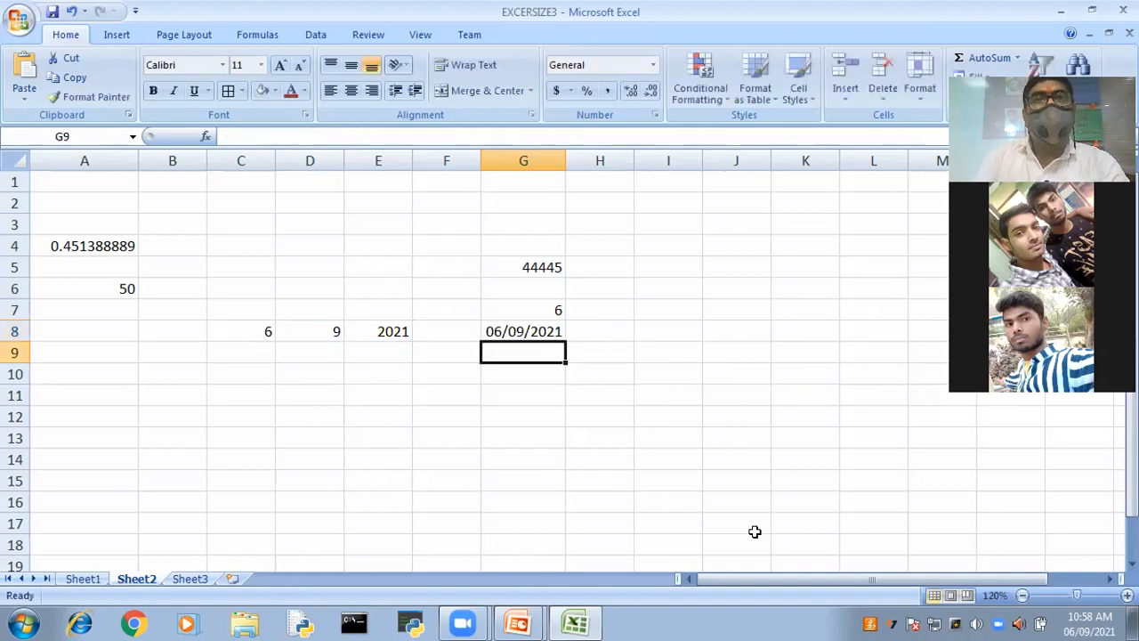
pyautogui.click(824, 473)
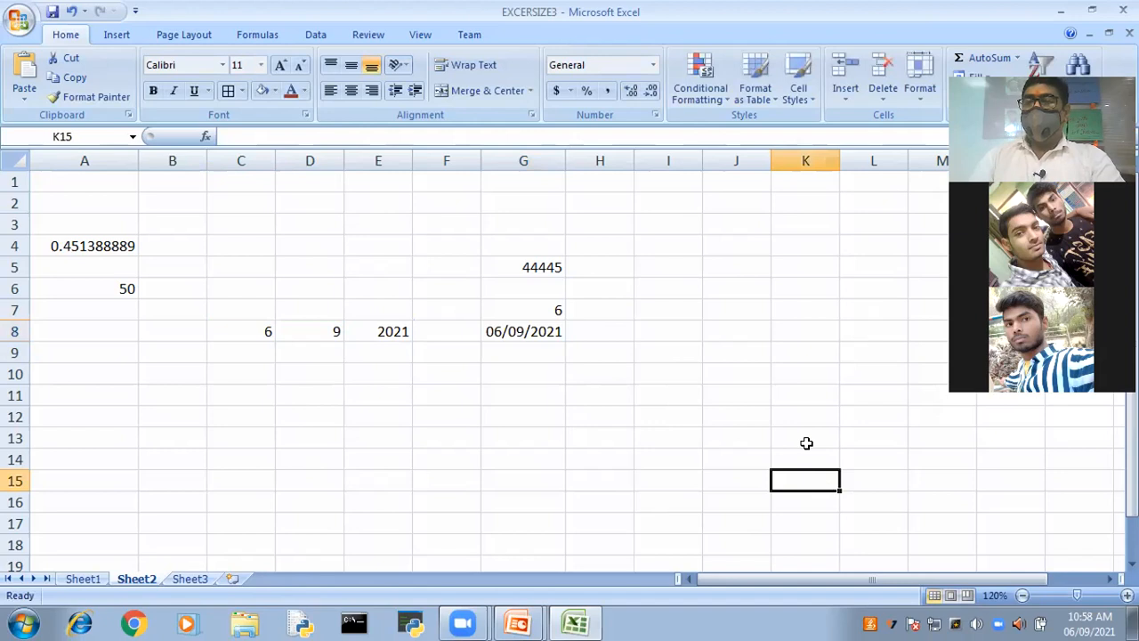